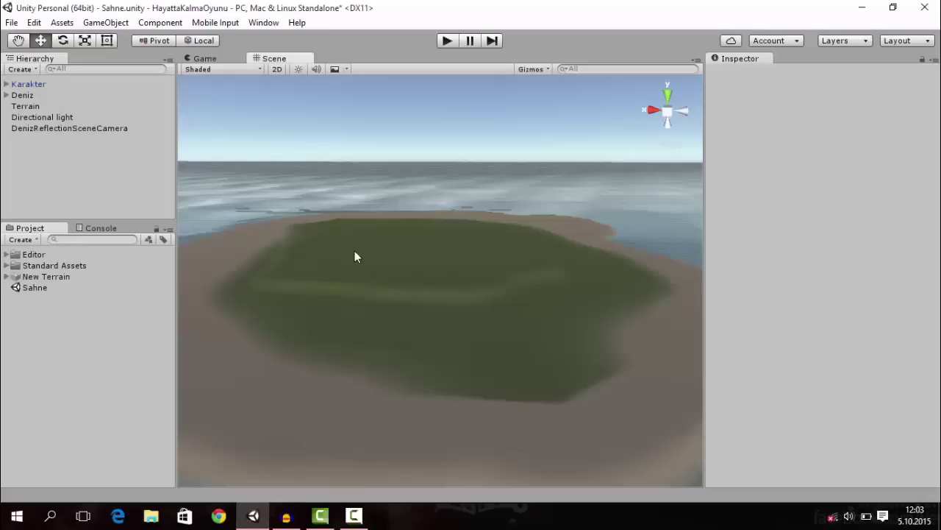
# Show the Game view, compare a 16:9 preview, and settle on the Standalone (1024x768) aspect.
pyautogui.scroll(-5, 355, 254)
pyautogui.scroll(-5, 423, 294)
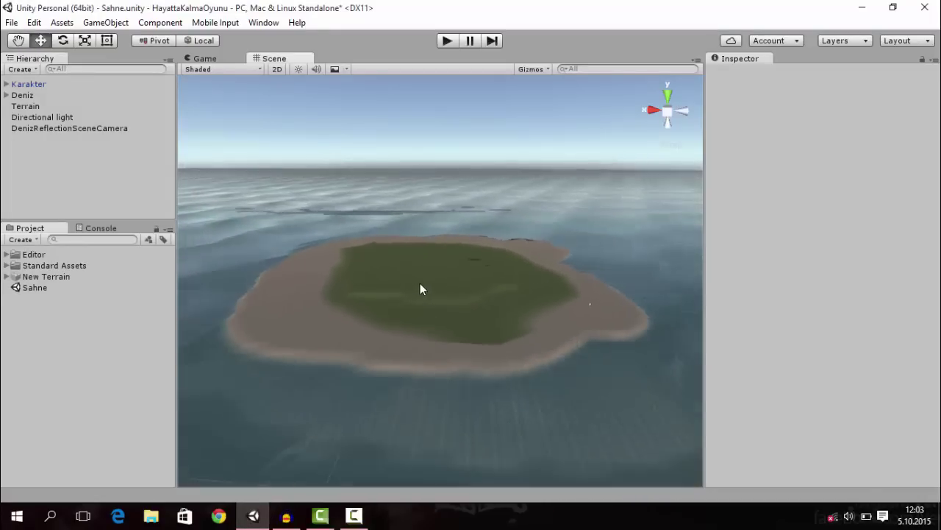
pyautogui.click(206, 59)
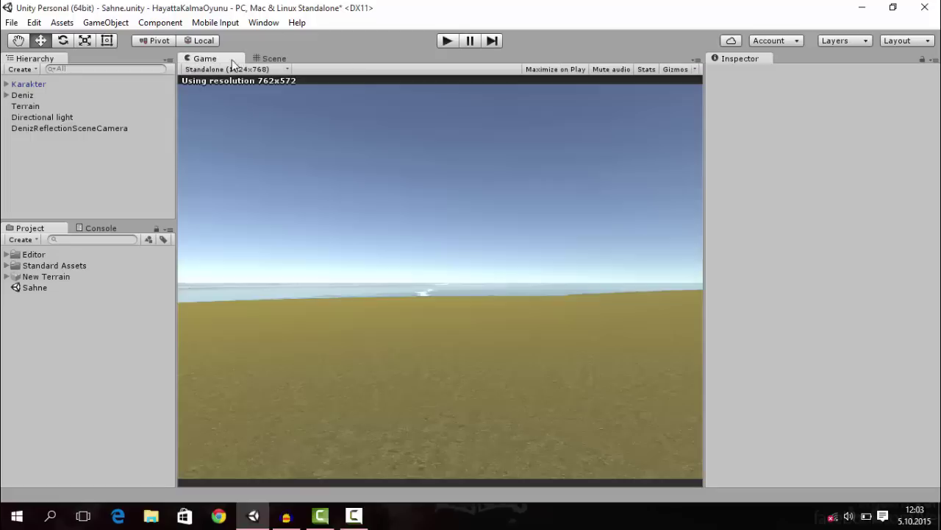
pyautogui.click(234, 69)
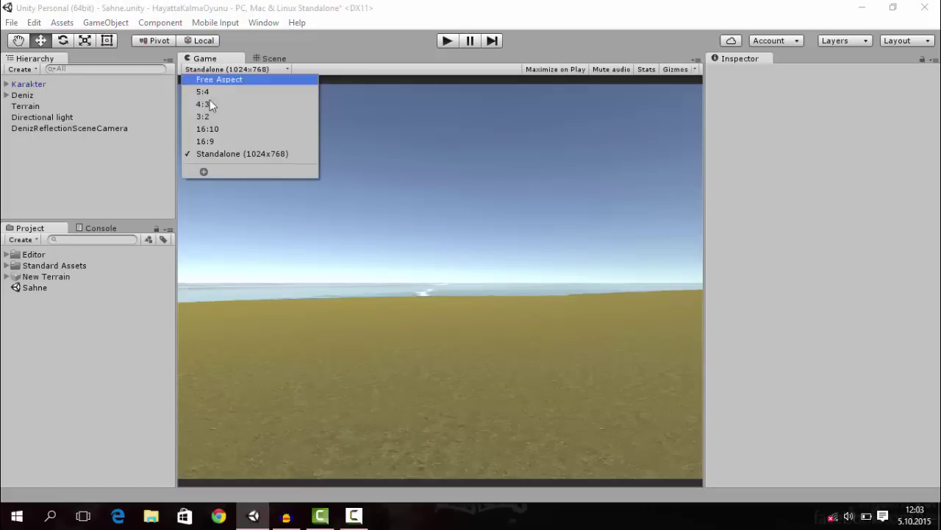
pyautogui.click(220, 142)
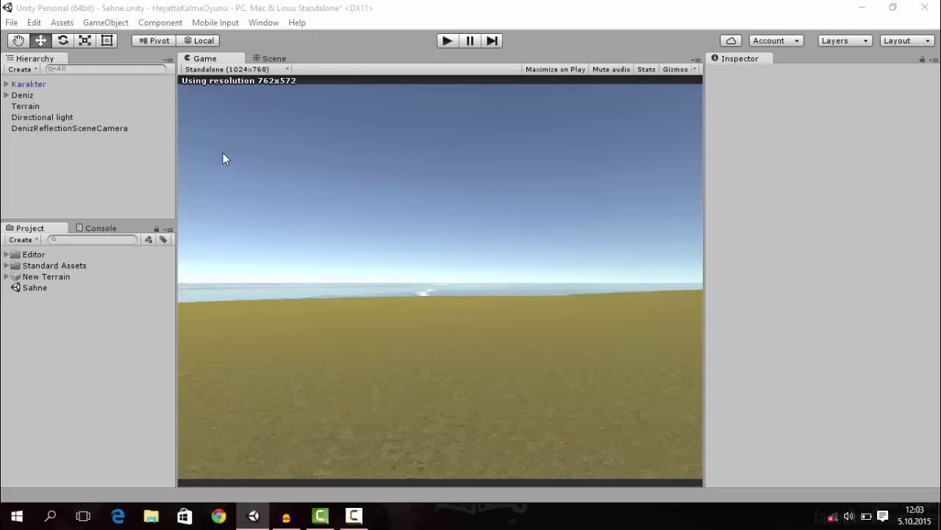
pyautogui.click(260, 73)
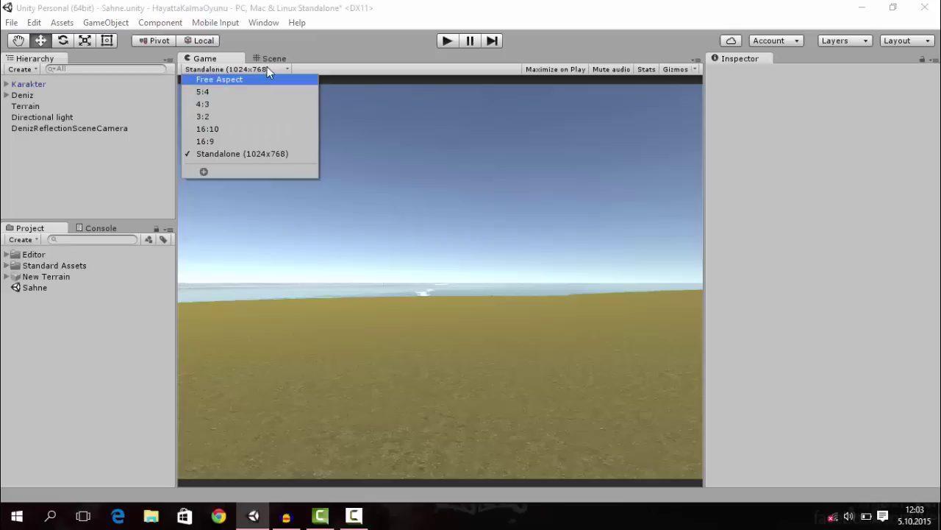
pyautogui.click(237, 141)
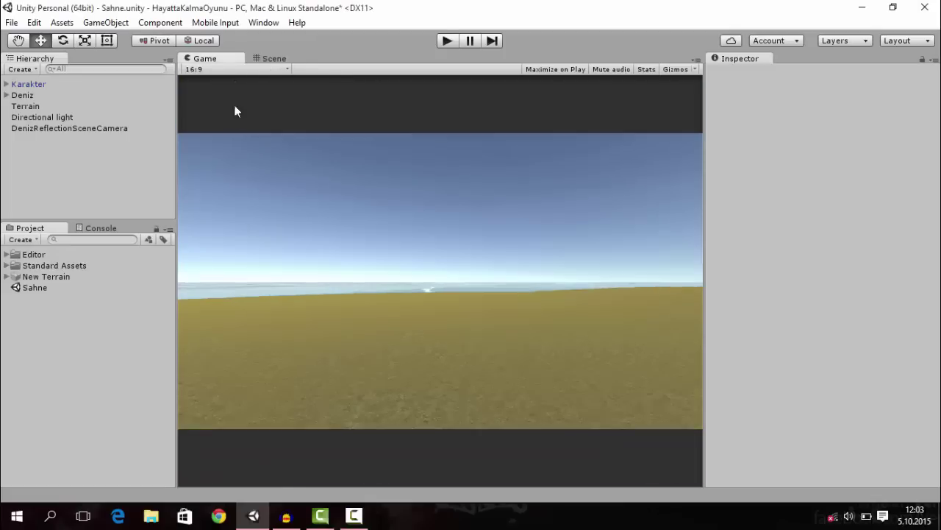
pyautogui.click(234, 69)
pyautogui.click(221, 149)
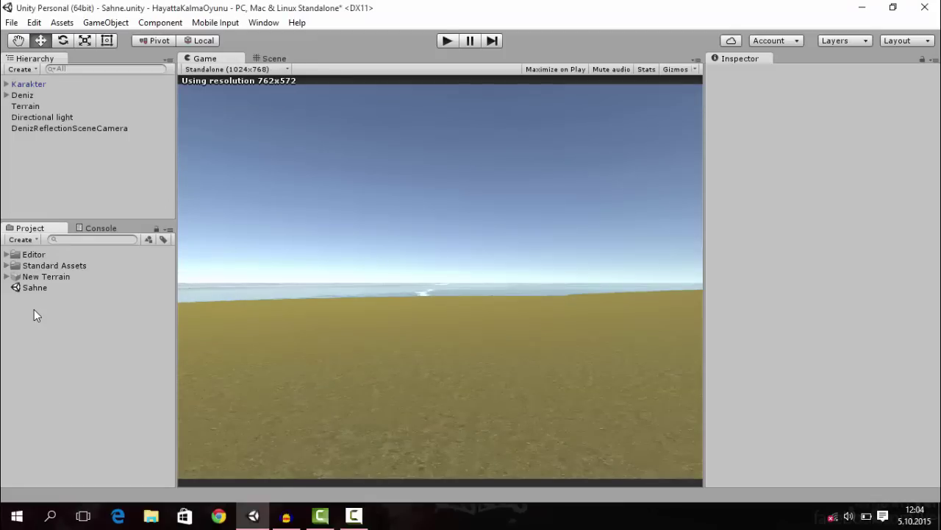
# Glance at the island in the Scene view, then return to Game view with a wider Hierarchy.
pyautogui.click(274, 58)
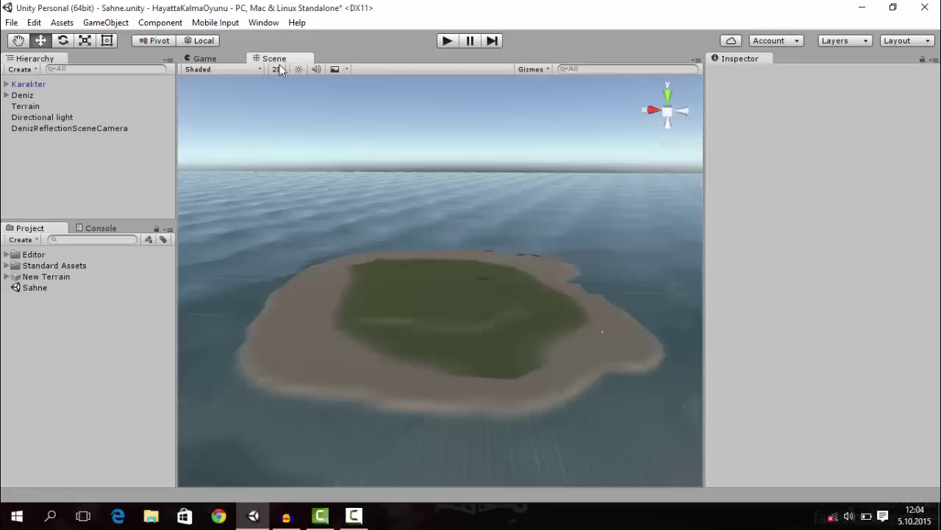
pyautogui.scroll(-3, 323, 242)
pyautogui.click(203, 58)
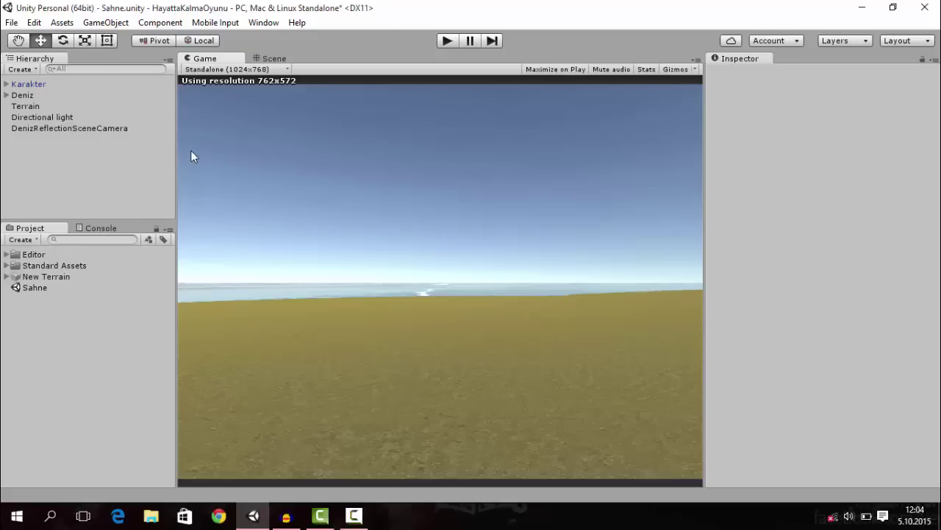
pyautogui.moveTo(177, 148); pyautogui.dragTo(202, 150)
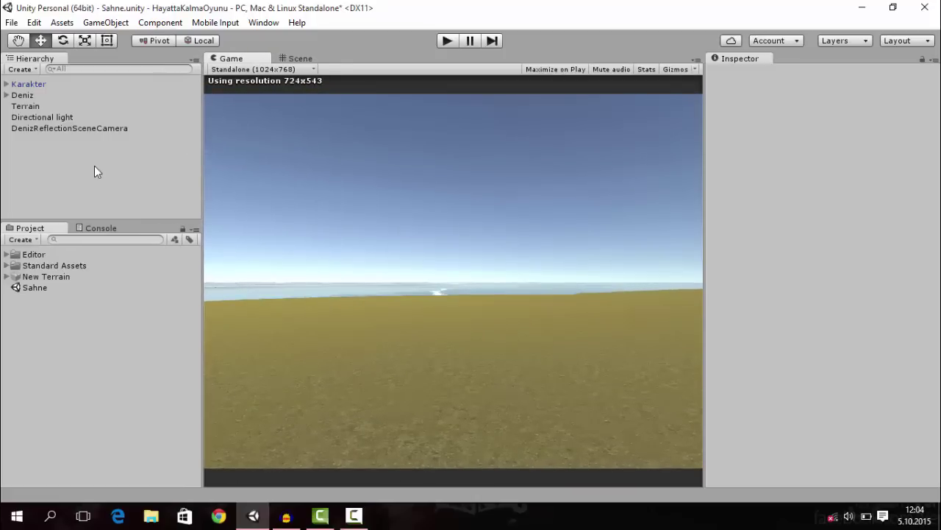
# Add a UI Canvas to the scene and make the Hierarchy area taller.
pyautogui.rightClick(45, 152)
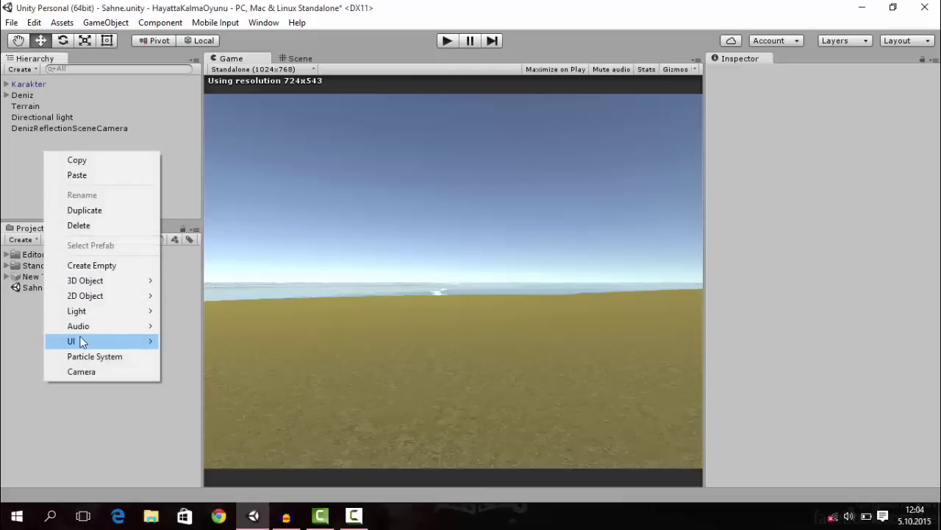
pyautogui.moveTo(83, 342)
pyautogui.click(201, 298)
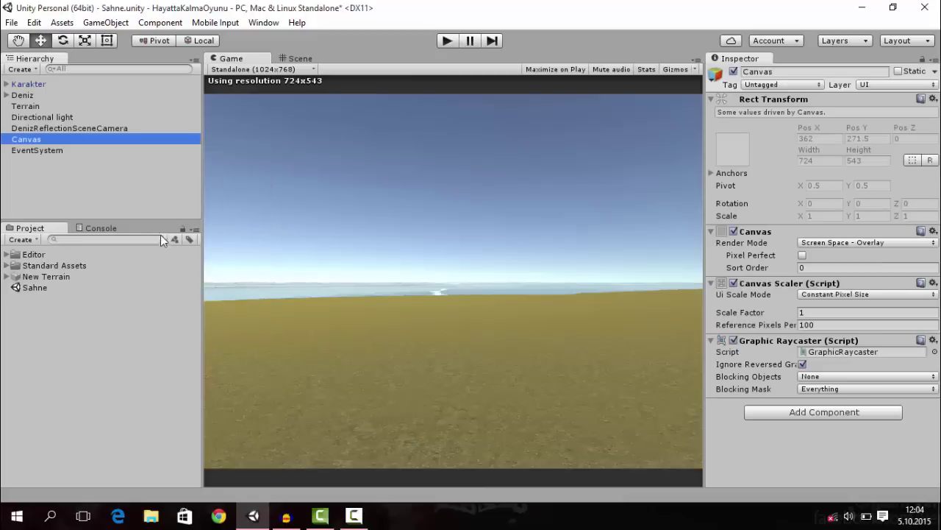
pyautogui.moveTo(168, 219); pyautogui.dragTo(168, 300)
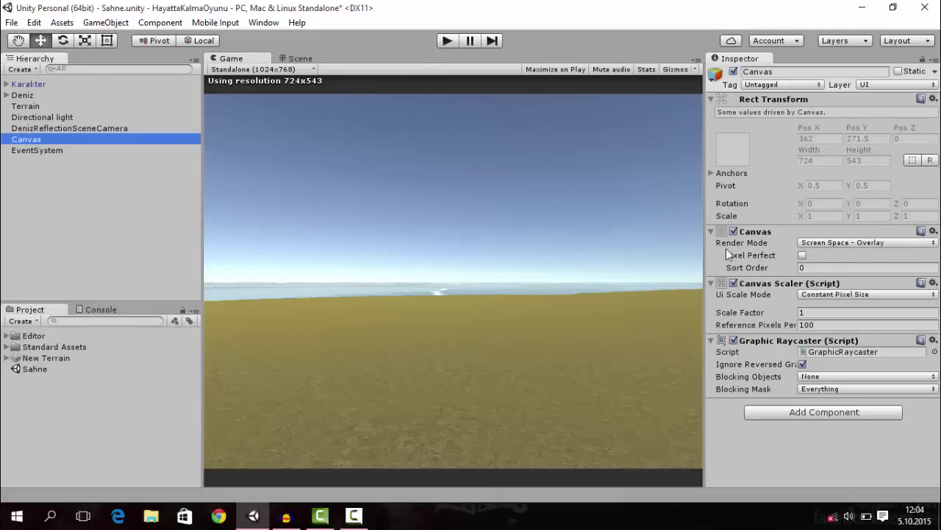
# Set the Canvas to Screen Space - Camera, Scale With Screen Size, and Expand screen matching.
pyautogui.click(824, 242)
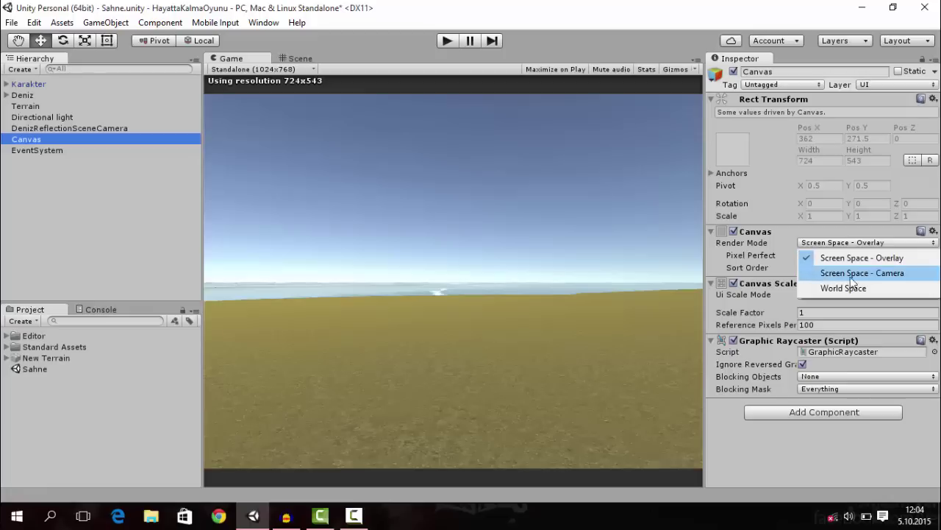
pyautogui.click(881, 278)
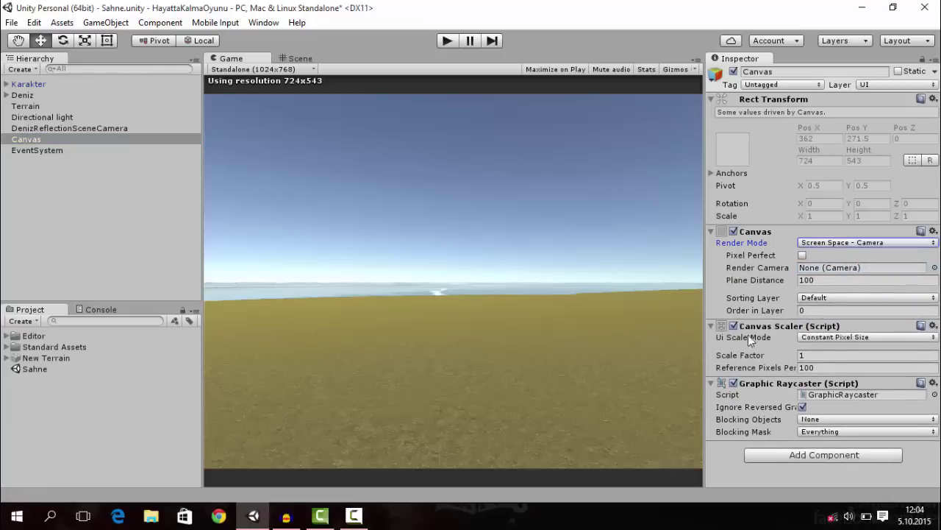
pyautogui.click(804, 335)
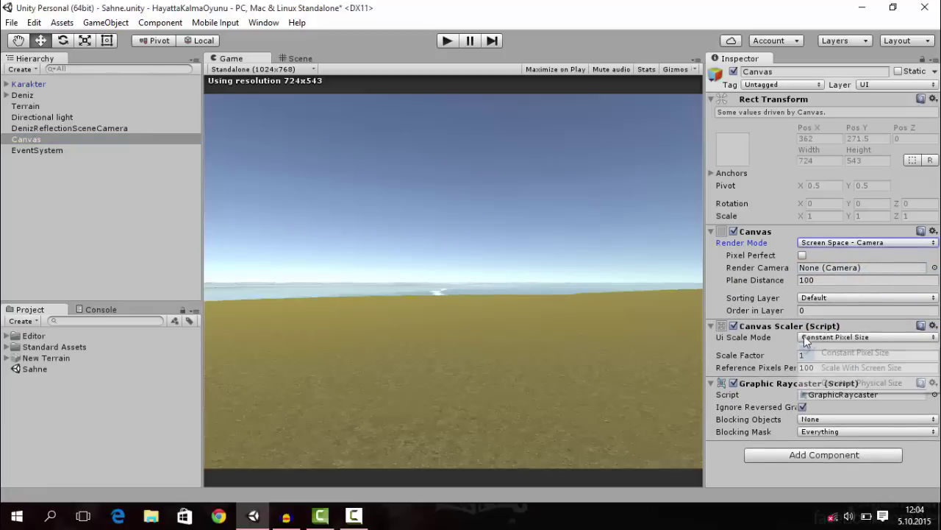
pyautogui.click(881, 371)
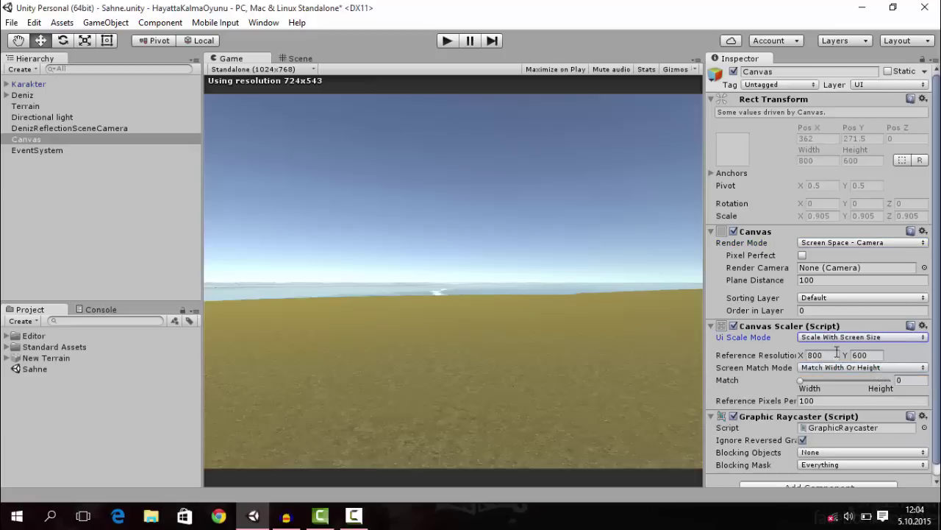
pyautogui.click(813, 367)
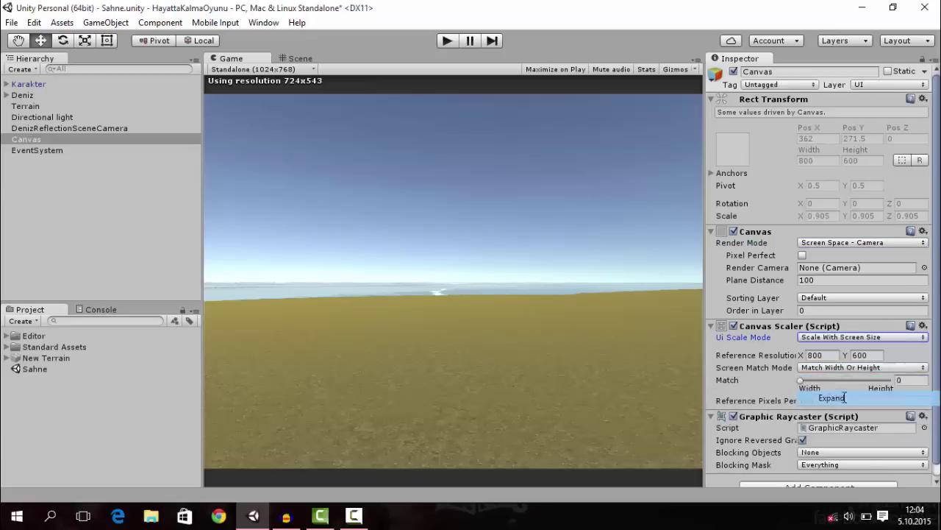
pyautogui.click(835, 398)
pyautogui.click(29, 139)
# Add a UI Image inside the Canvas.
pyautogui.rightClick(29, 139)
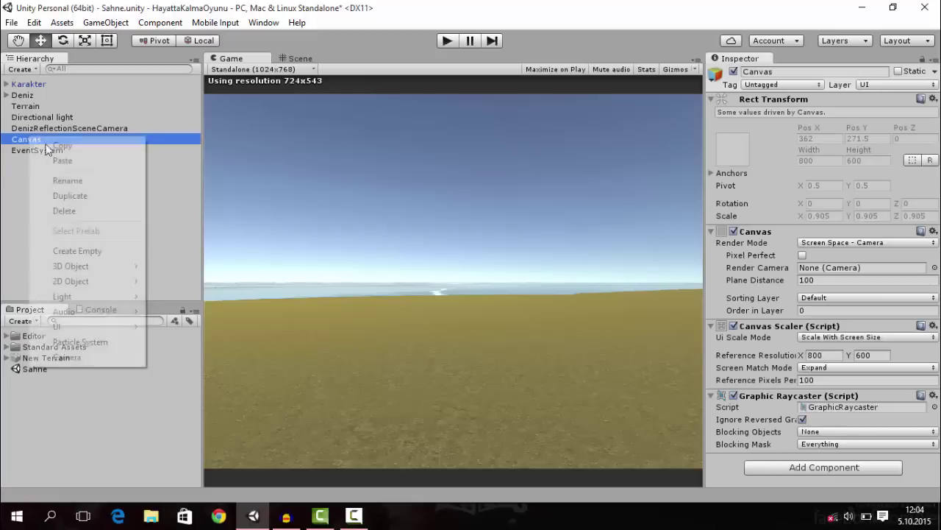
pyautogui.moveTo(139, 329)
pyautogui.click(188, 343)
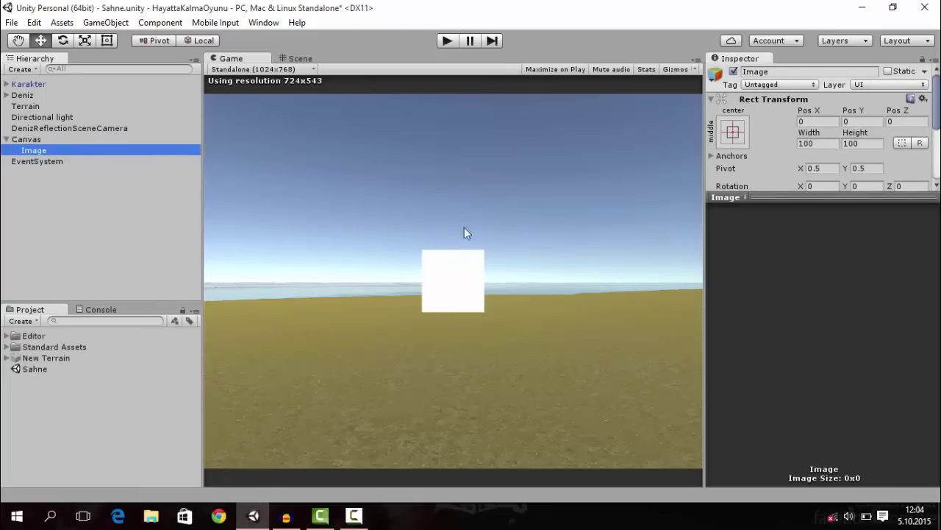
pyautogui.click(760, 200)
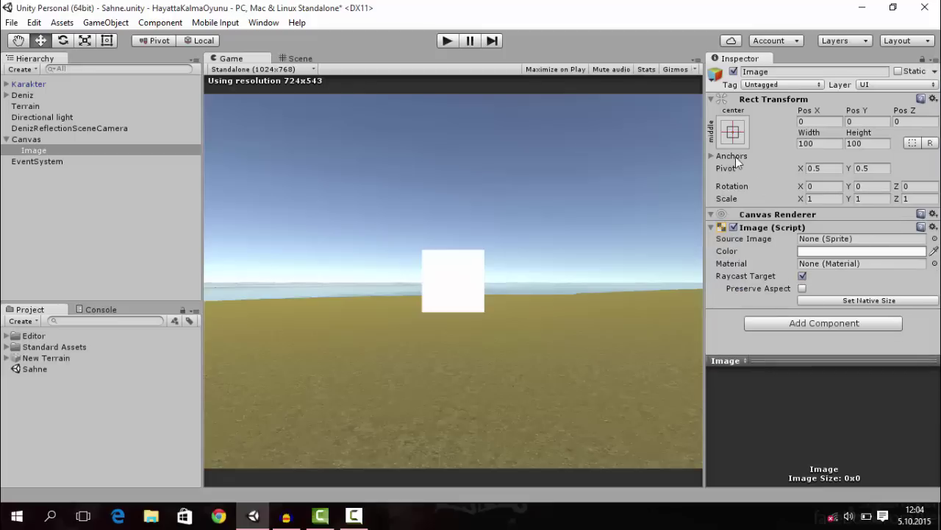
# Anchor the Image top-left with pivot and position, at Pos X 10 and Pos Y -10.
pyautogui.click(733, 132)
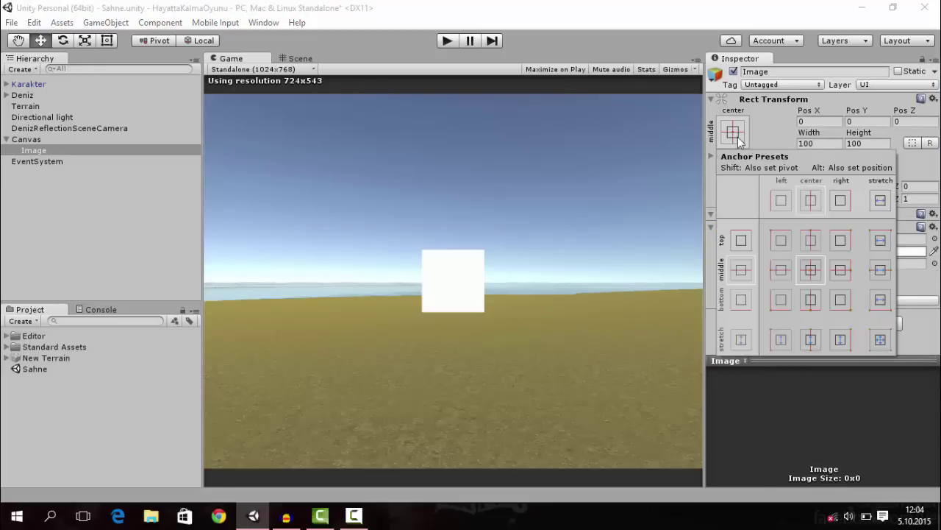
pyautogui.keyDown('alt'); pyautogui.keyDown('shift'); pyautogui.click(781, 240); pyautogui.keyUp('shift'); pyautogui.keyUp('alt')
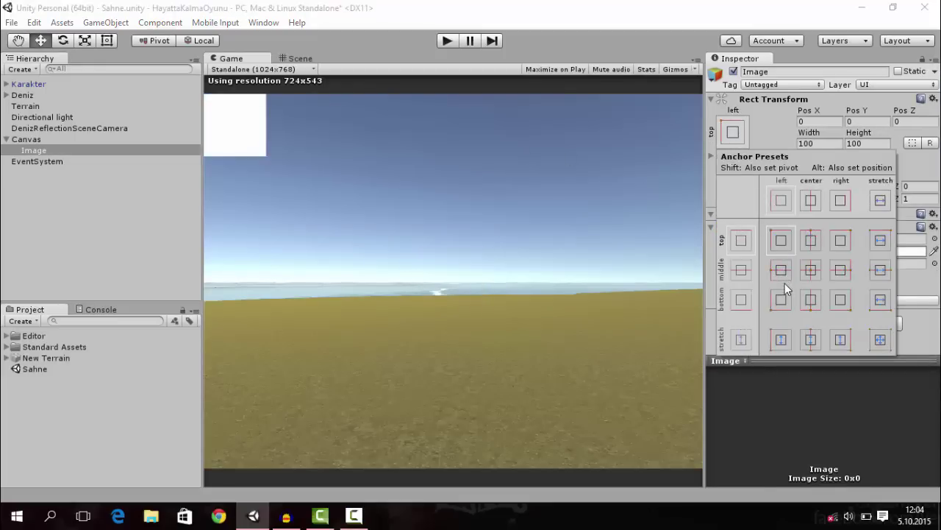
pyautogui.hotkey('shift', 'alt')
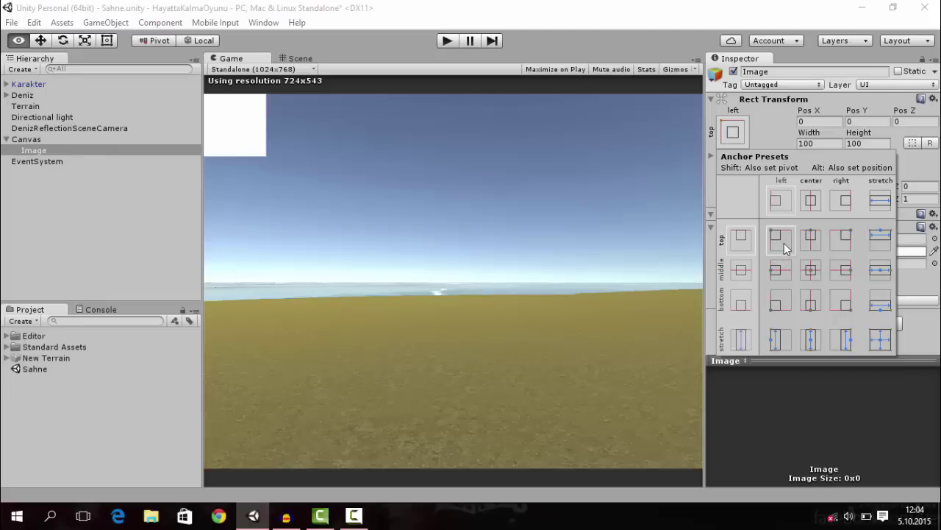
pyautogui.click(820, 121)
pyautogui.write('10')
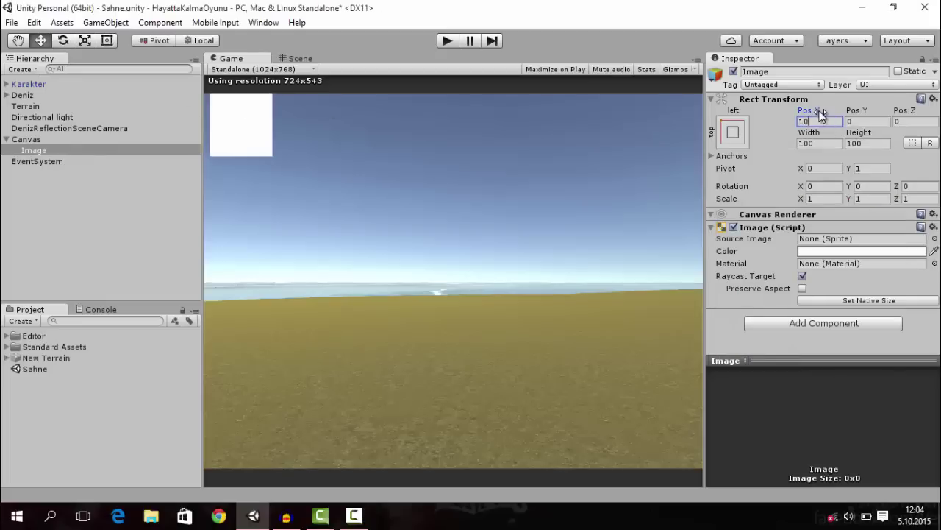
pyautogui.click(851, 123)
pyautogui.write('10')
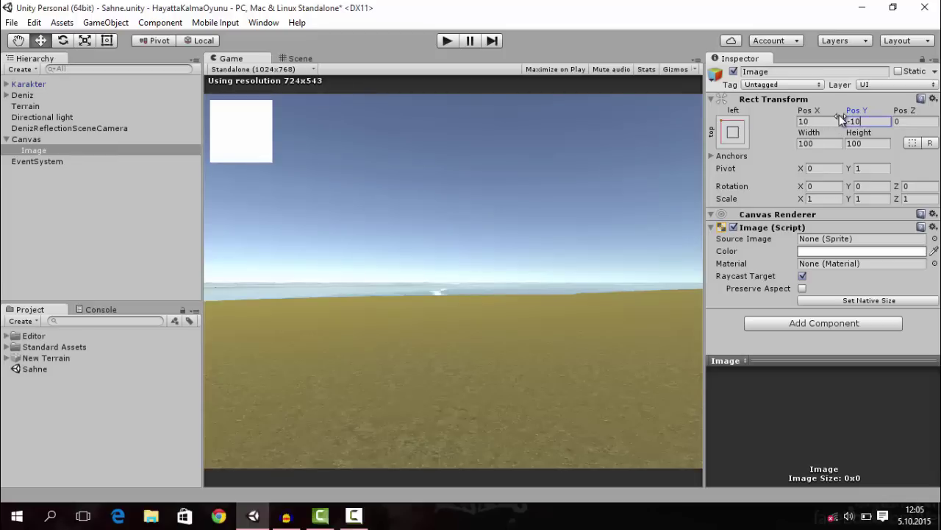
pyautogui.click(34, 150)
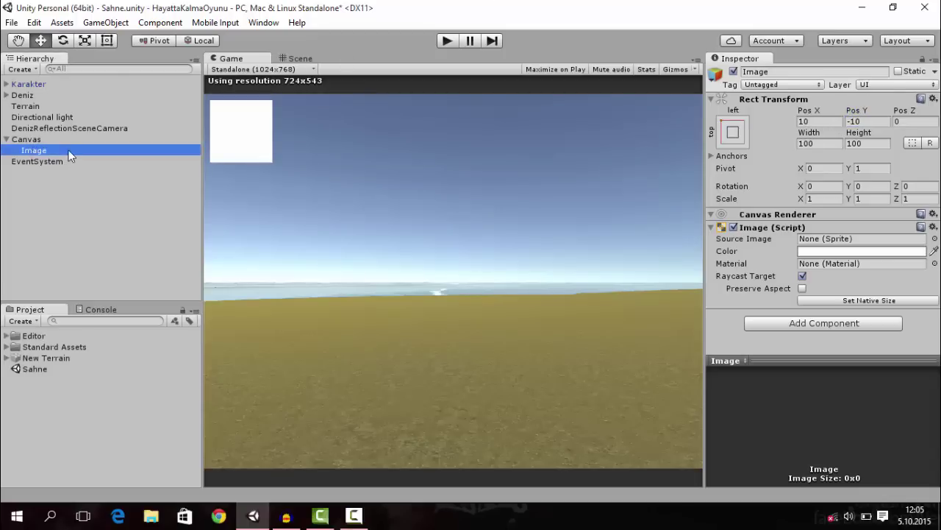
# Rename the Image to KarakterPanel.
pyautogui.click(69, 150)
pyautogui.press('BackSpace')
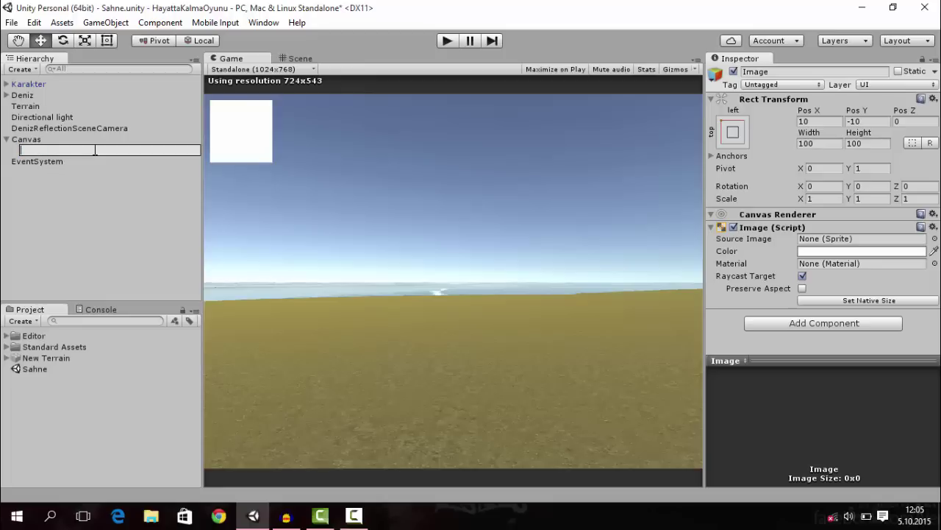
pyautogui.write('Kara')
pyautogui.write('kter')
pyautogui.write('Panel')
pyautogui.press('Return')
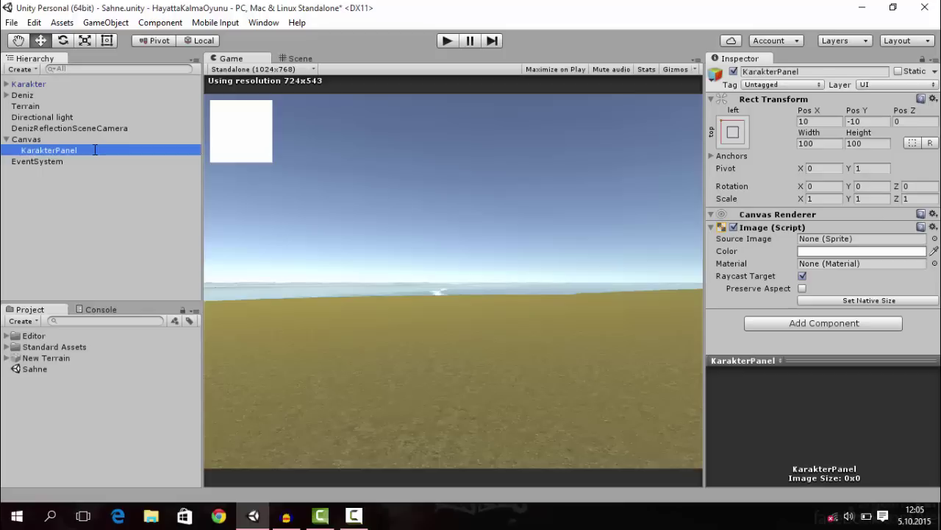
# Size KarakterPanel to 200 by 200 and tint it dark grey (414141).
pyautogui.click(857, 143)
pyautogui.click(833, 138)
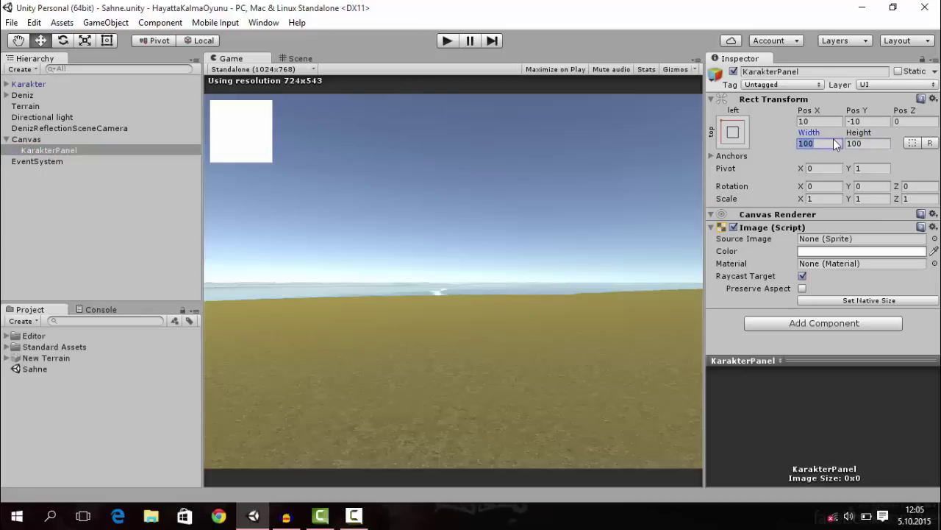
pyautogui.write('200')
pyautogui.press('Tab')
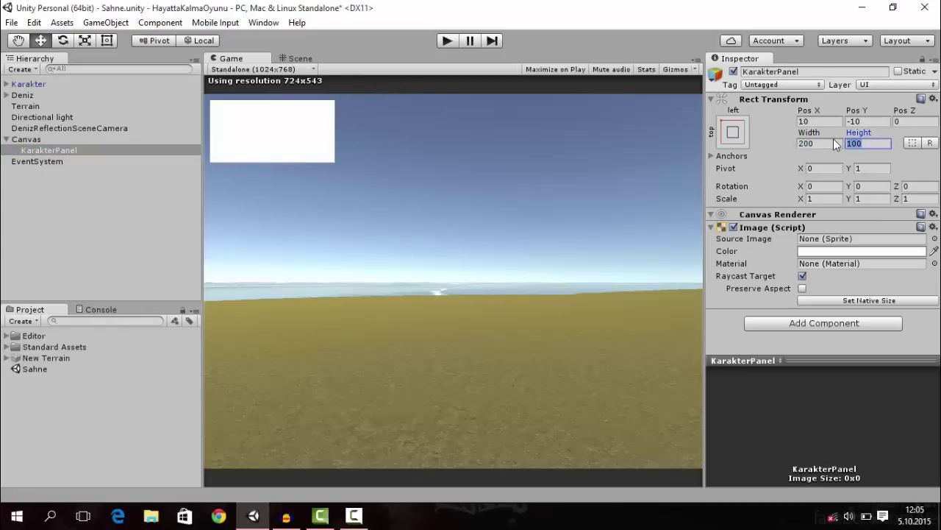
pyautogui.write('200')
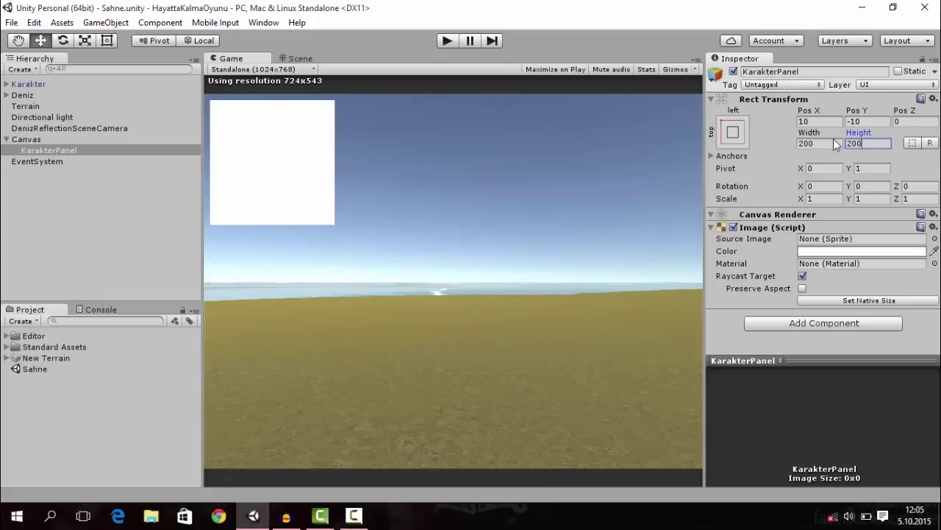
pyautogui.click(59, 149)
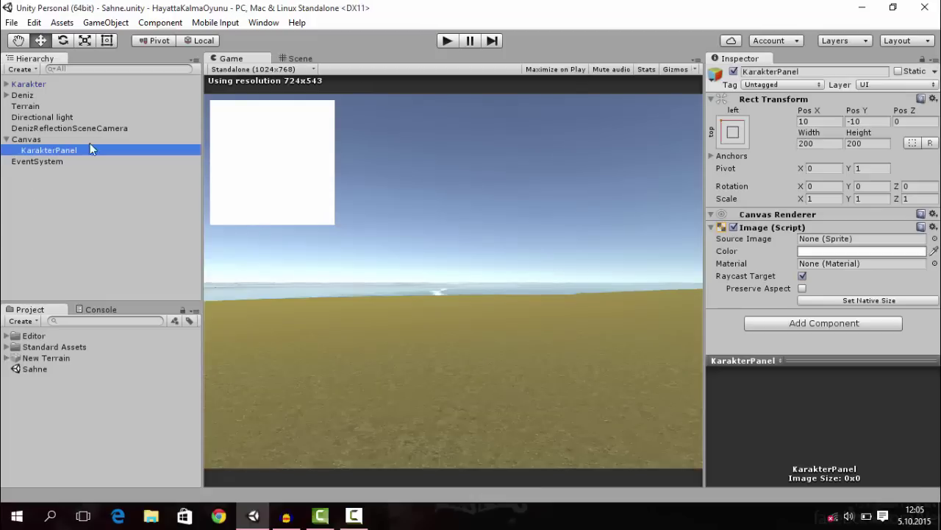
pyautogui.click(822, 252)
pyautogui.moveTo(72, 131); pyautogui.dragTo(28, 140)
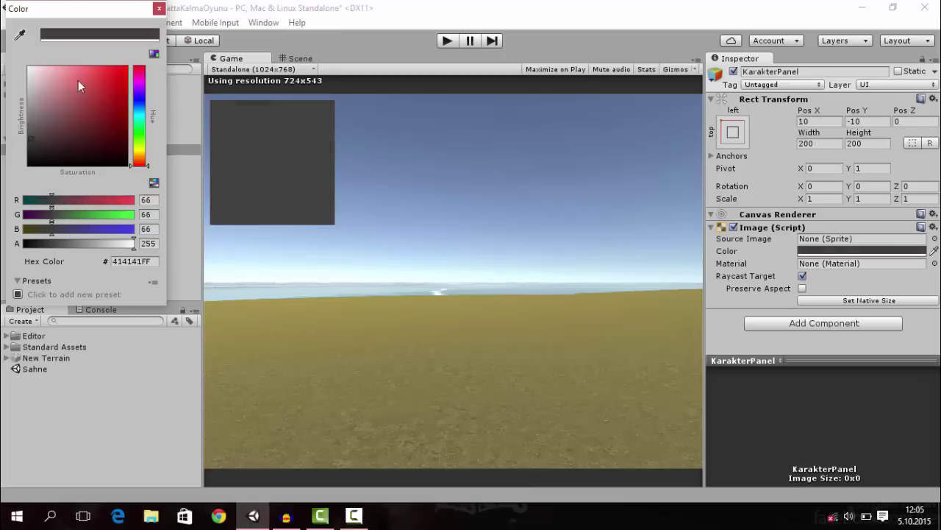
pyautogui.click(158, 8)
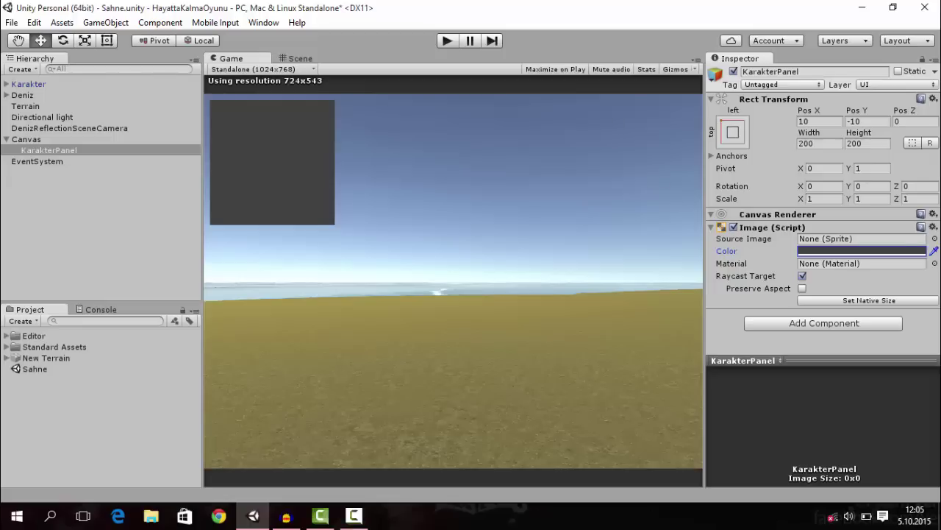
# Preview the TouchpadSprite, SliderHandleSprite and SliderBackgroundSprite sprites on KarakterPanel.
pyautogui.click(935, 238)
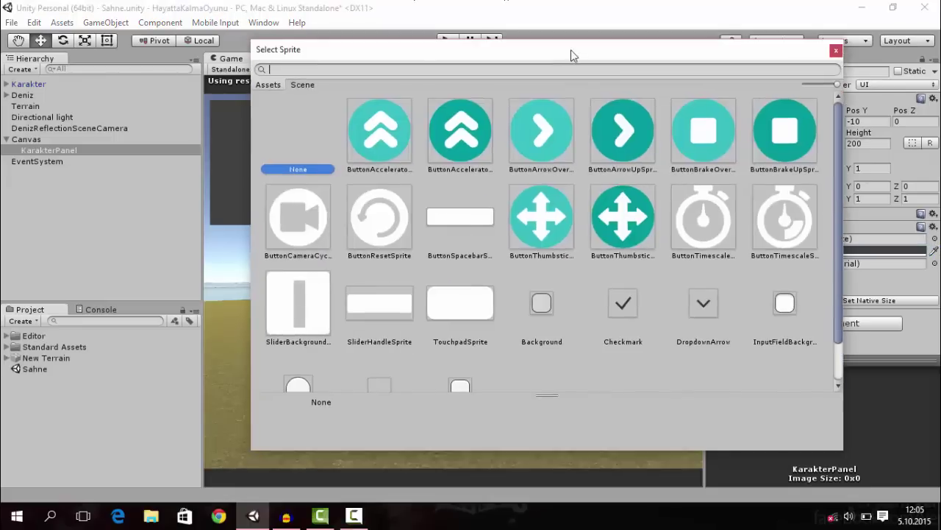
pyautogui.scroll(-1, 411, 141)
pyautogui.click(460, 261)
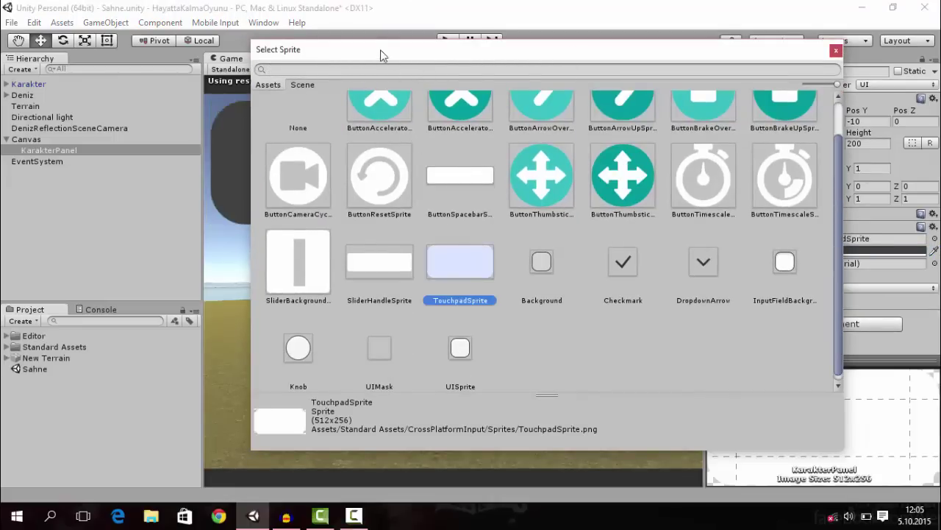
pyautogui.moveTo(380, 49); pyautogui.dragTo(583, 66)
pyautogui.click(587, 283)
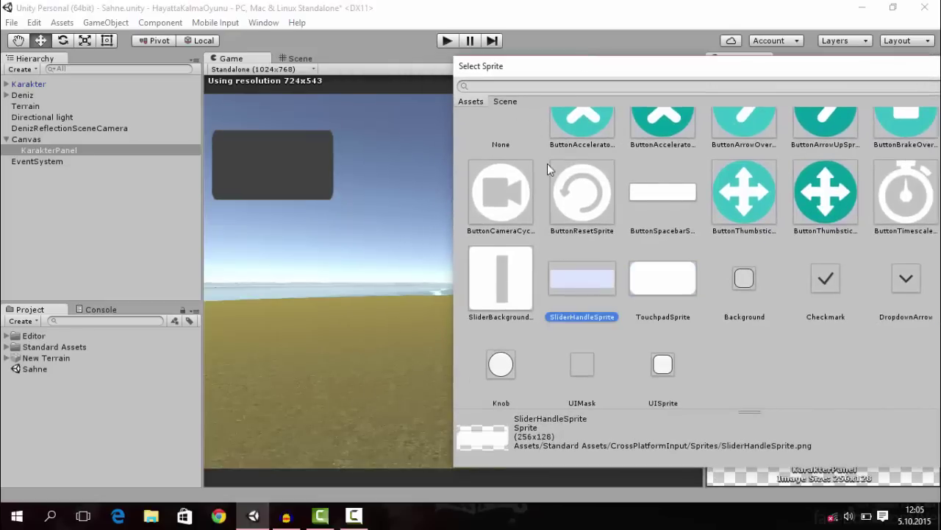
pyautogui.click(517, 306)
pyautogui.moveTo(544, 69); pyautogui.dragTo(329, 42)
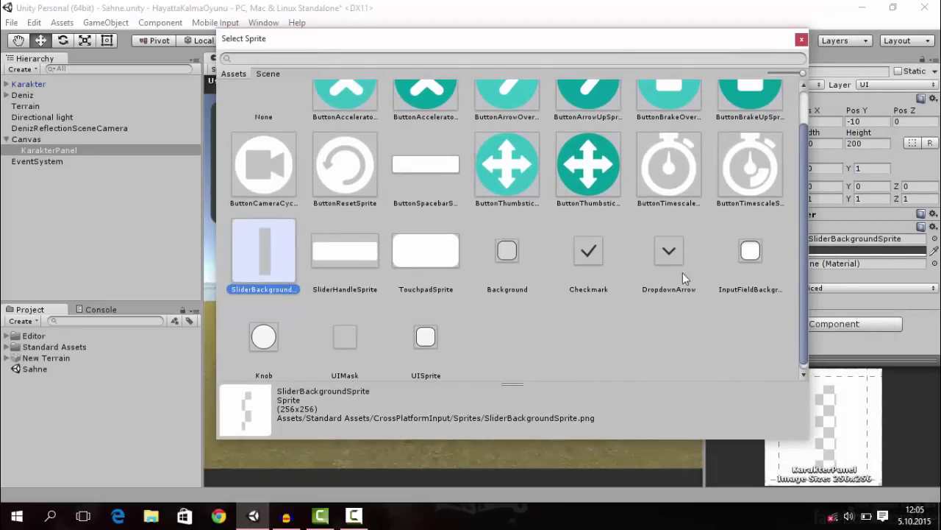
pyautogui.scroll(1, 747, 257)
# Try InputFieldBackground, then apply the Background sprite as KarakterPanel's source image.
pyautogui.click(750, 259)
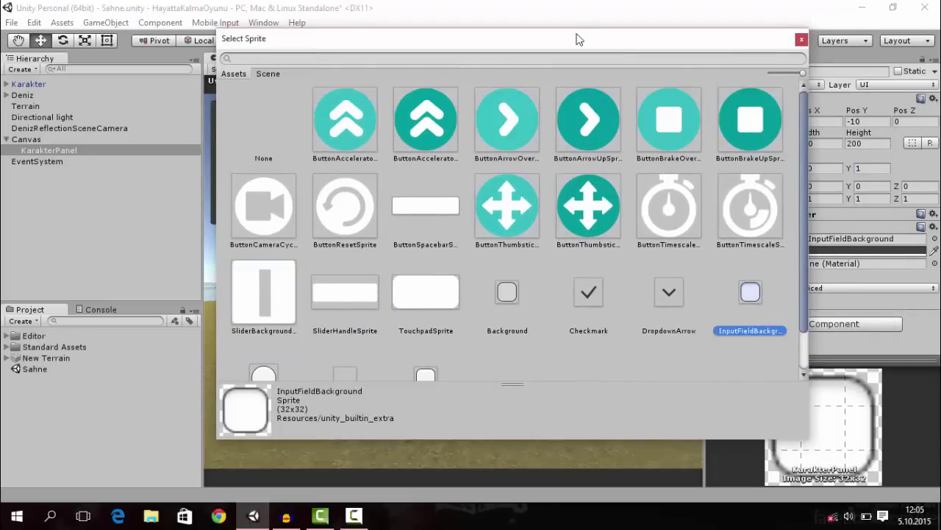
pyautogui.moveTo(577, 38); pyautogui.dragTo(662, 61)
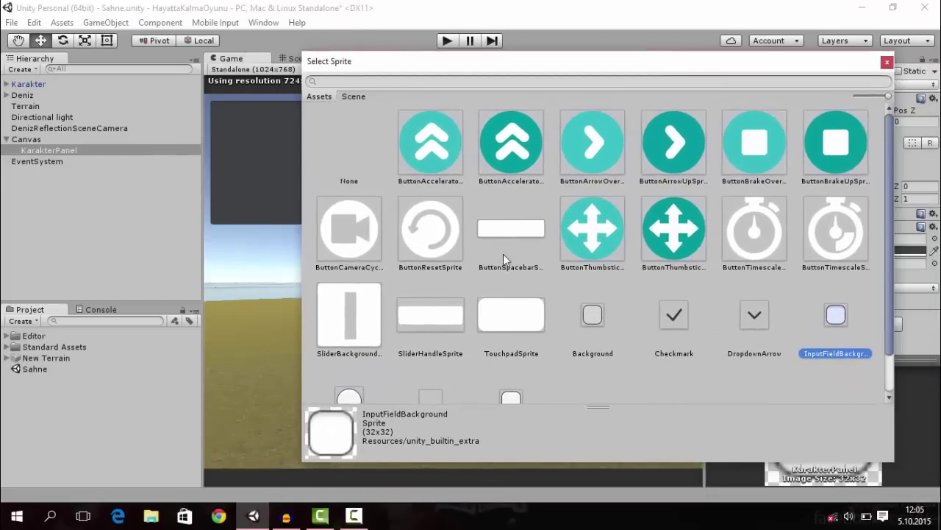
pyautogui.scroll(-1, 543, 270)
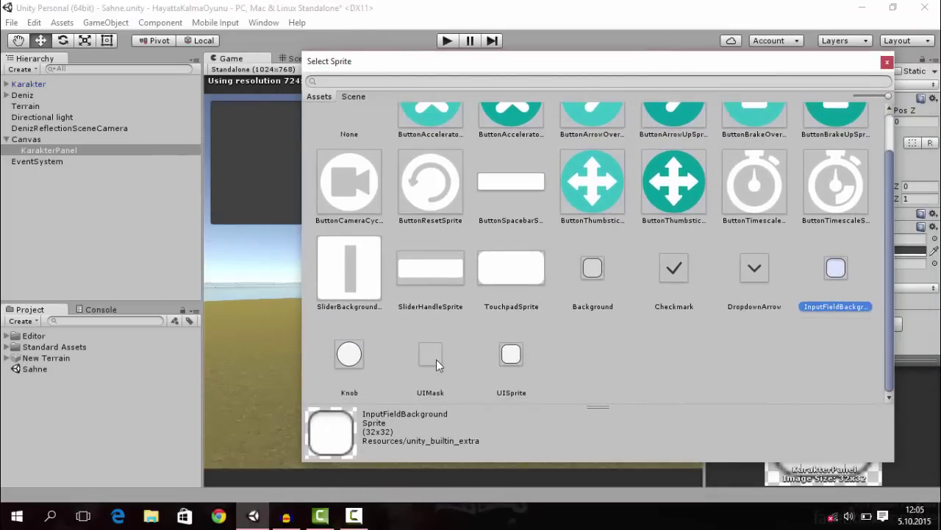
pyautogui.click(593, 288)
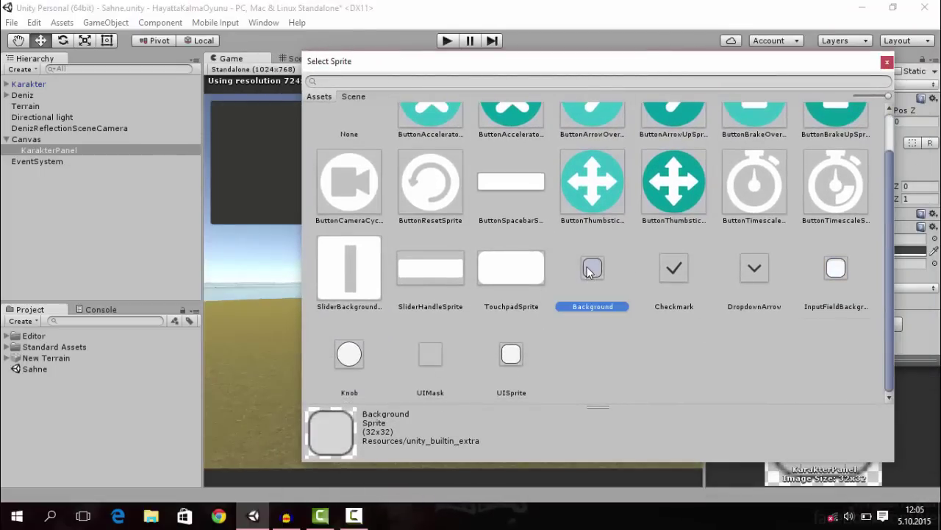
pyautogui.doubleClick(589, 269)
# Add a UI Image inside KarakterPanel.
pyautogui.click(80, 233)
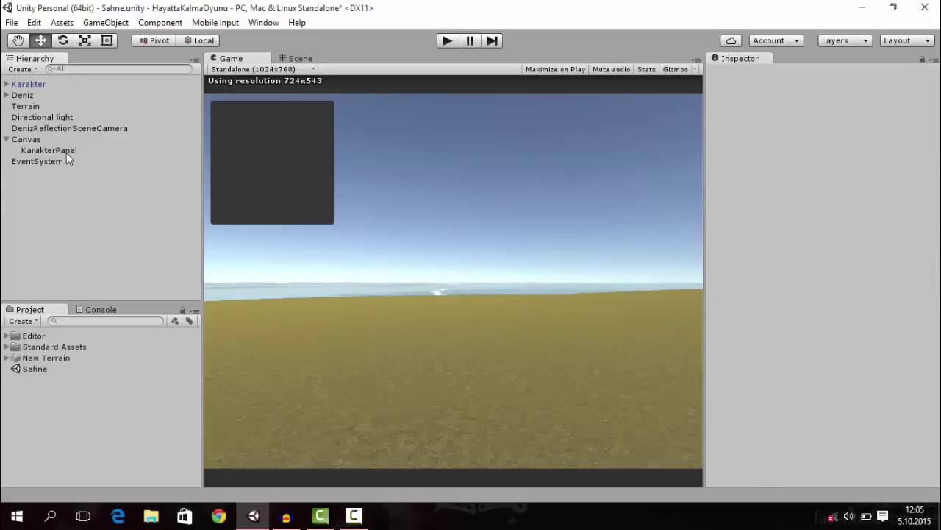
pyautogui.rightClick(64, 150)
pyautogui.moveTo(103, 343)
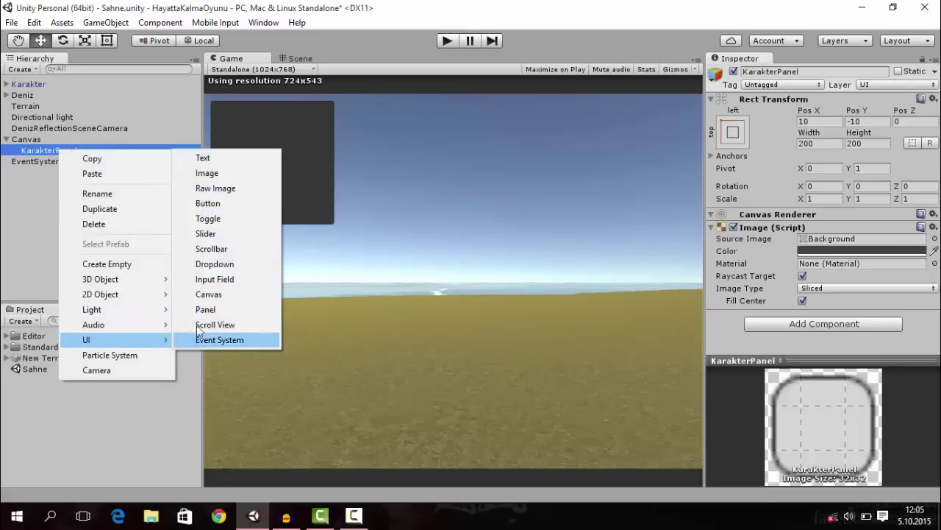
pyautogui.click(225, 174)
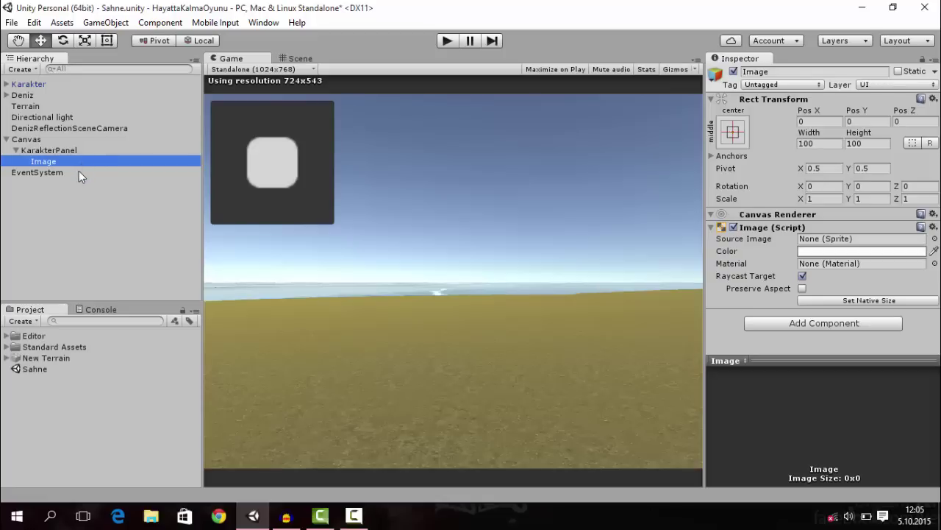
# Delete that Image and bring up the Canvas's creation menu.
pyautogui.click(68, 209)
pyautogui.click(58, 157)
pyautogui.press('Delete')
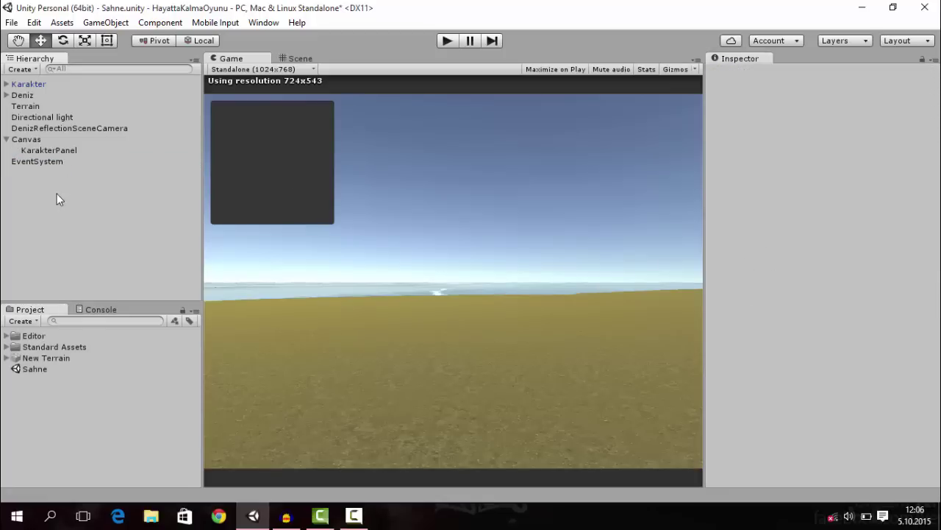
pyautogui.rightClick(59, 194)
pyautogui.rightClick(24, 143)
# Add a UI Image under the Canvas sized 120 wide and 20 tall.
pyautogui.moveTo(81, 331)
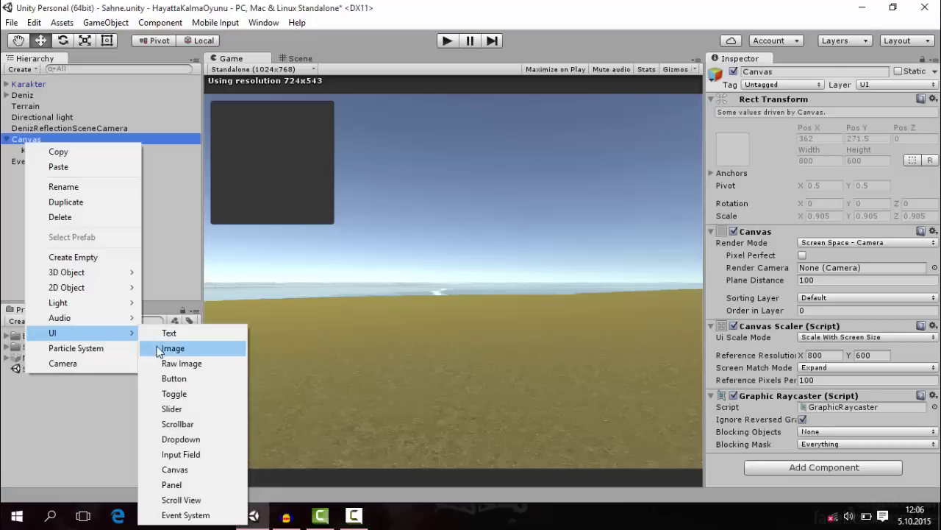
pyautogui.click(168, 348)
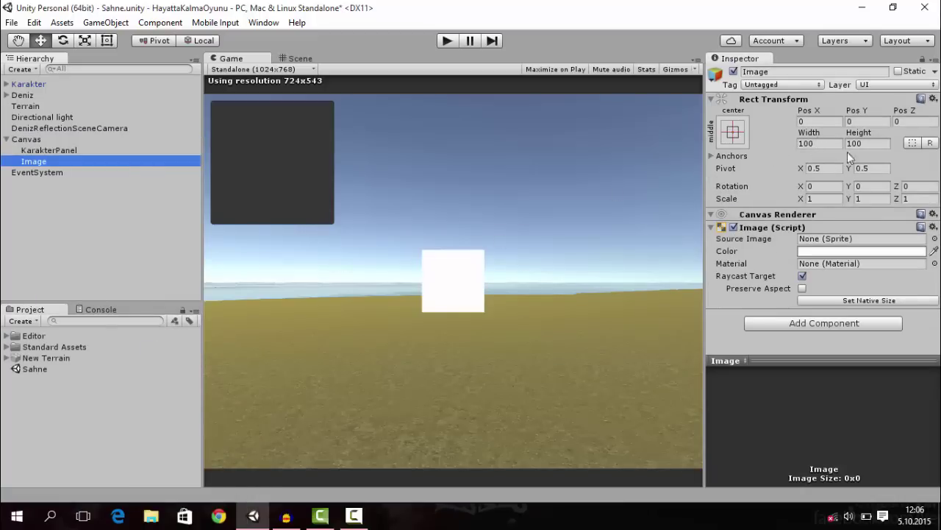
pyautogui.click(812, 144)
pyautogui.write('20')
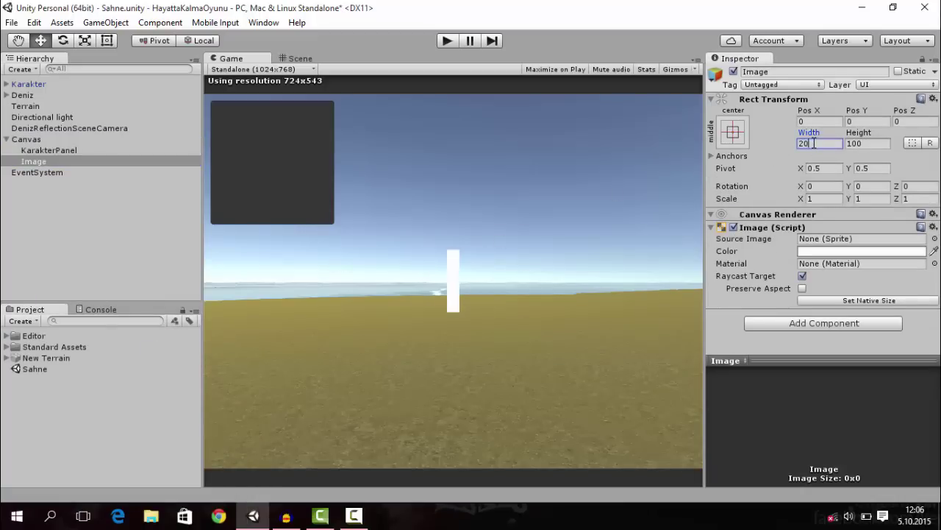
pyautogui.press('BackSpace')
pyautogui.press('BackSpace')
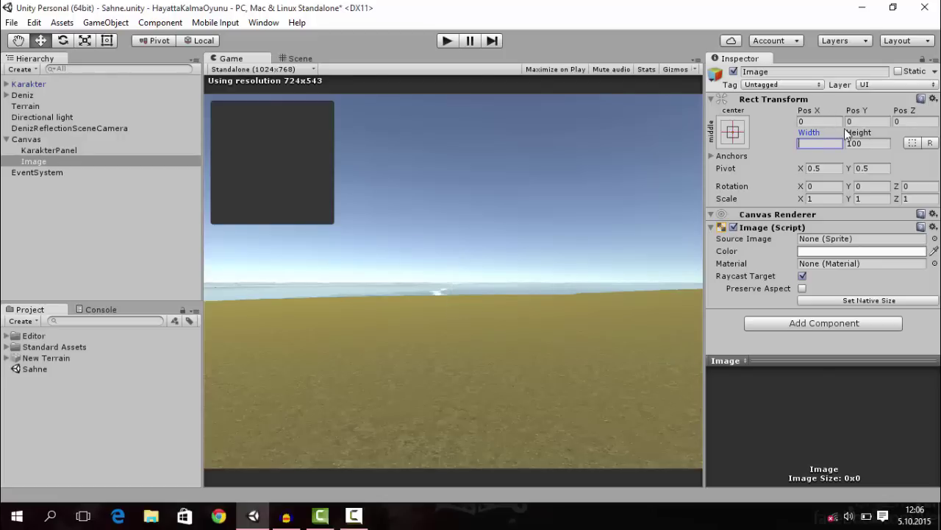
pyautogui.write('120')
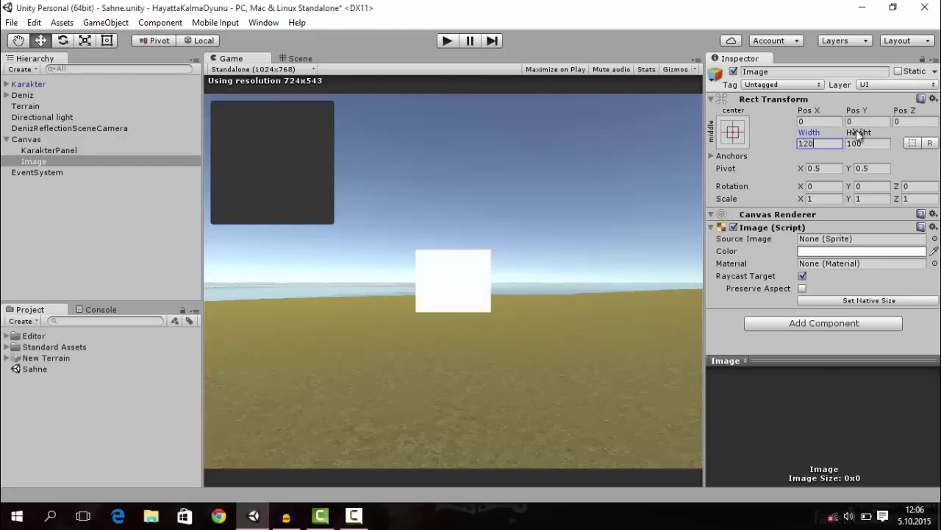
pyautogui.click(868, 145)
pyautogui.write('2')
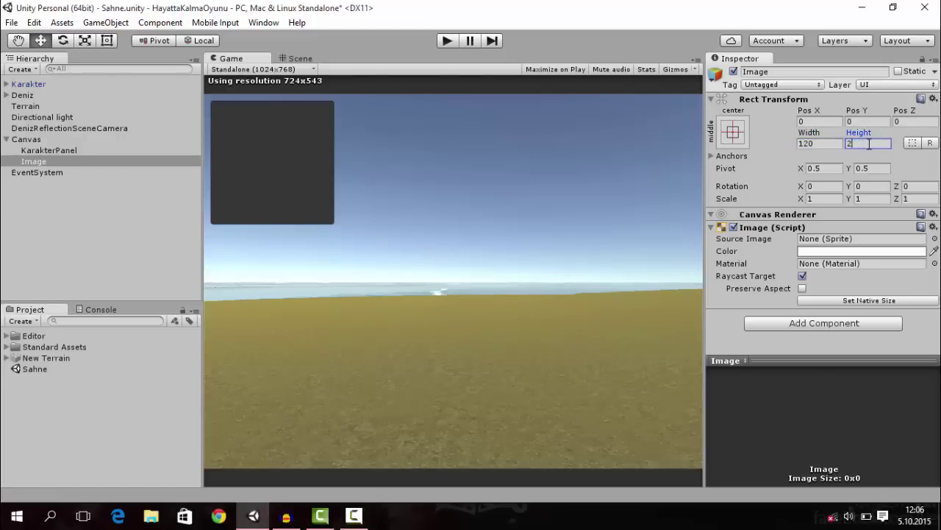
pyautogui.write('0')
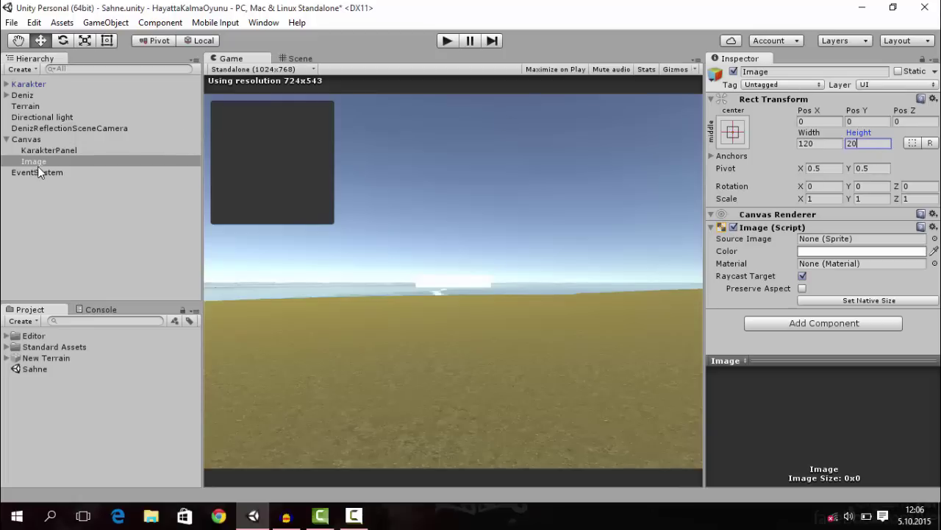
# Move the Image into KarakterPanel, anchored top-left at Pos X 10, Pos Y -10.
pyautogui.moveTo(37, 166); pyautogui.dragTo(49, 150)
pyautogui.click(732, 132)
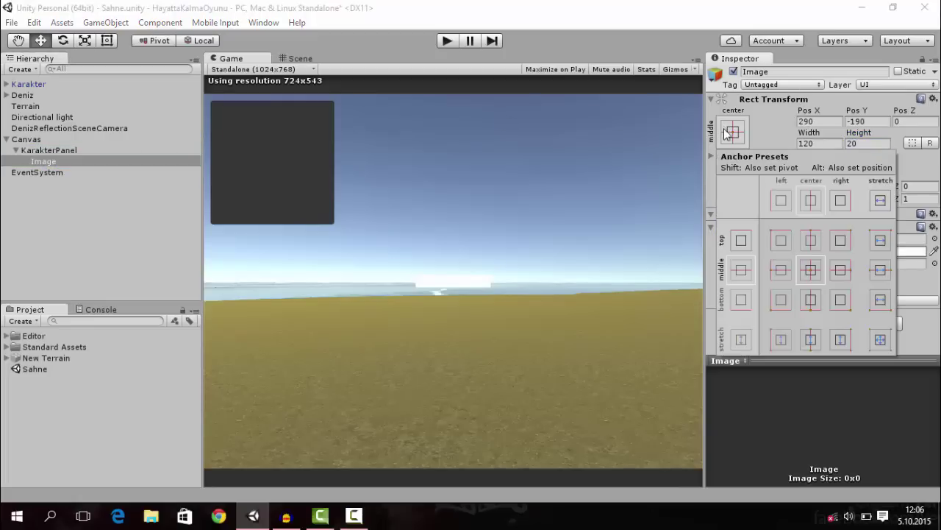
pyautogui.keyDown('alt'); pyautogui.keyDown('shift'); pyautogui.click(776, 235); pyautogui.keyUp('shift'); pyautogui.keyUp('alt')
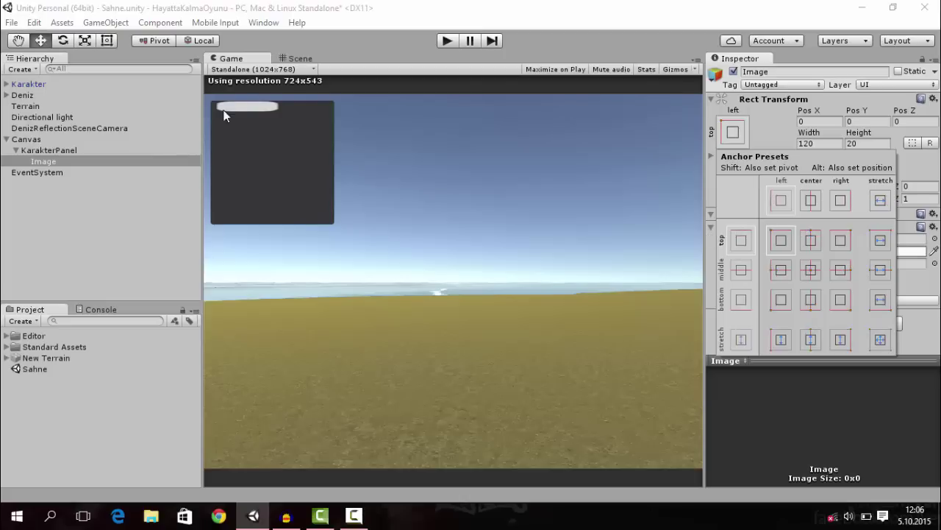
pyautogui.click(272, 108)
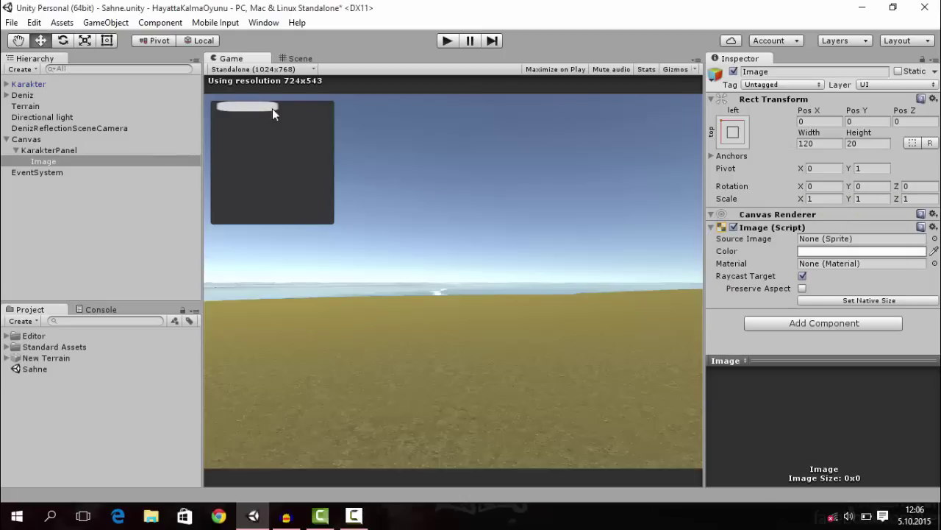
pyautogui.click(825, 120)
pyautogui.write('10')
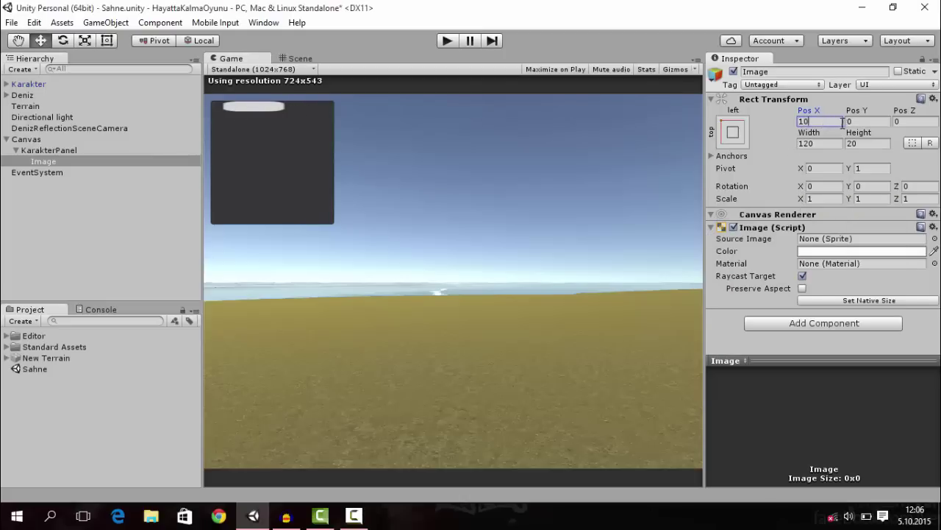
pyautogui.press('Tab')
pyautogui.write('-10')
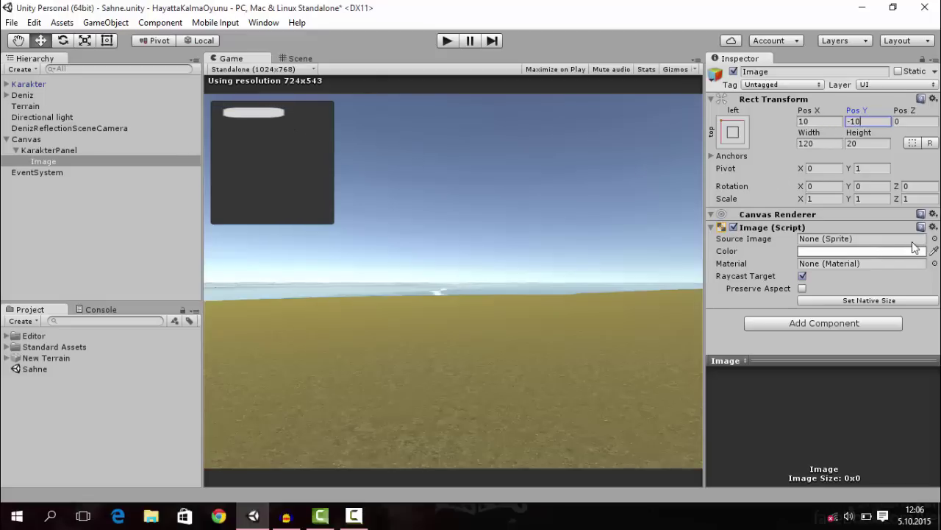
pyautogui.click(935, 238)
# Try ButtonSpacebarSprite and Background, then apply InputFieldBackground as the bar's source image.
pyautogui.doubleClick(359, 176)
pyautogui.click(934, 238)
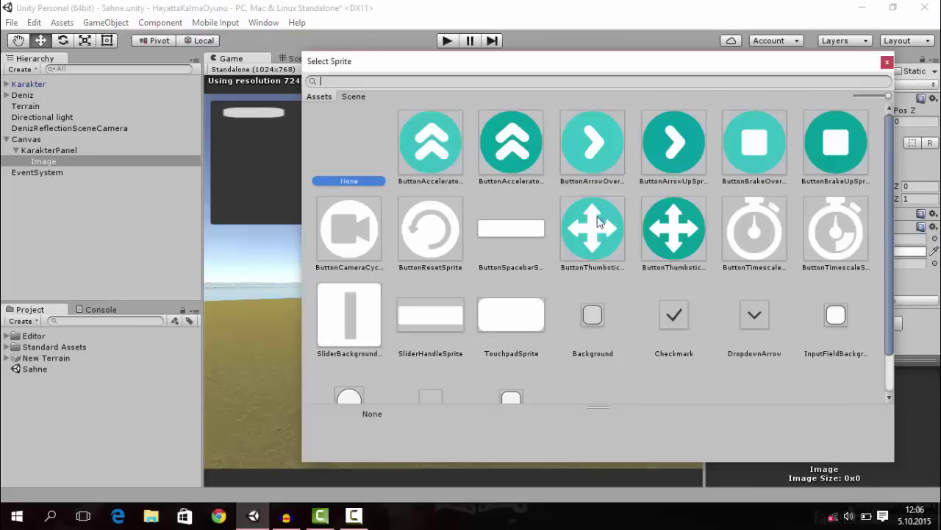
pyautogui.click(511, 228)
pyautogui.scroll(-2, 547, 314)
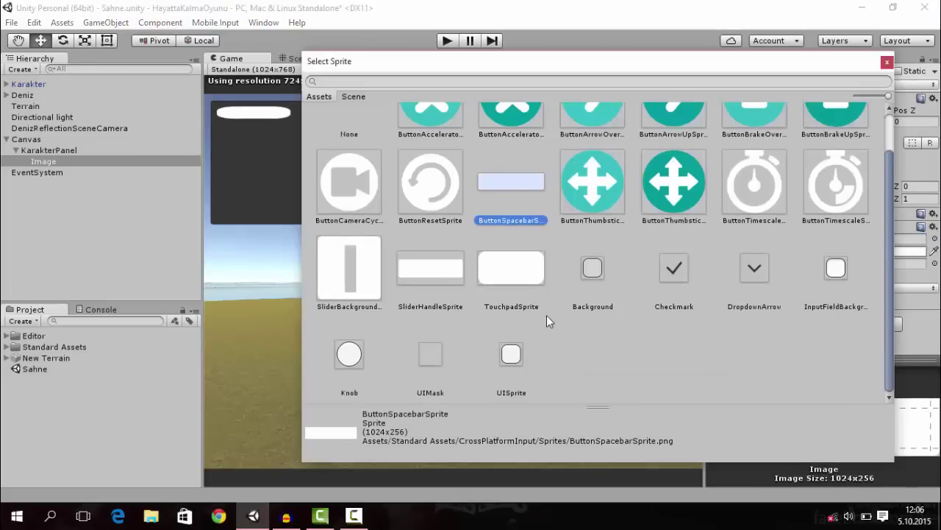
pyautogui.click(593, 269)
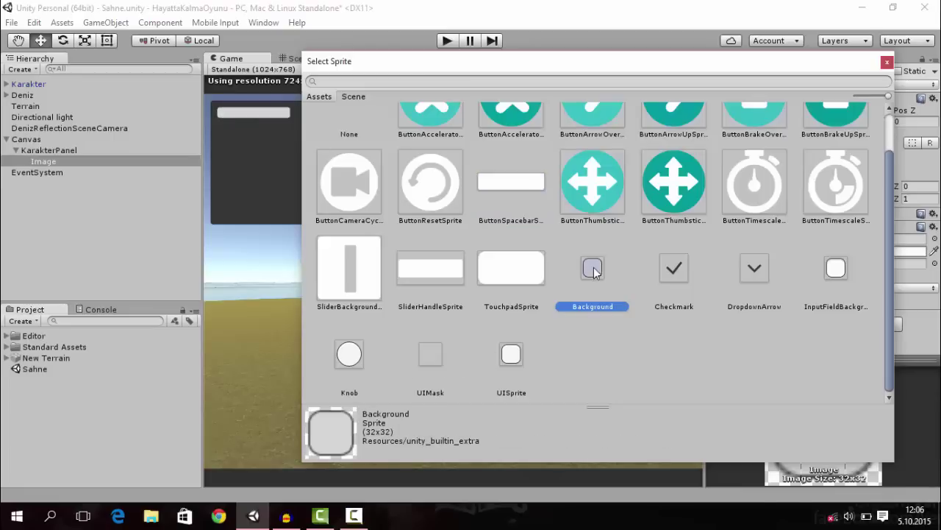
pyautogui.click(838, 274)
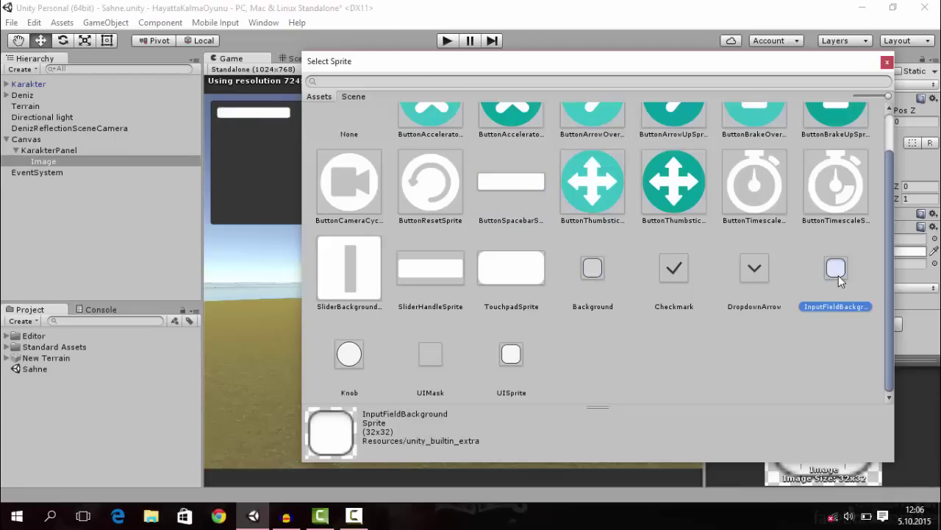
pyautogui.doubleClick(841, 274)
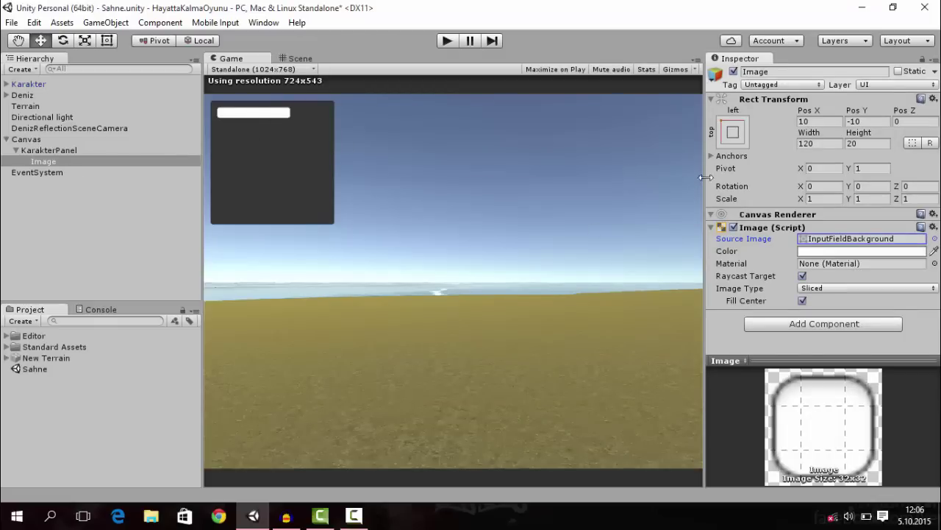
# Set the bar's height to 30.
pyautogui.click(822, 146)
pyautogui.click(879, 143)
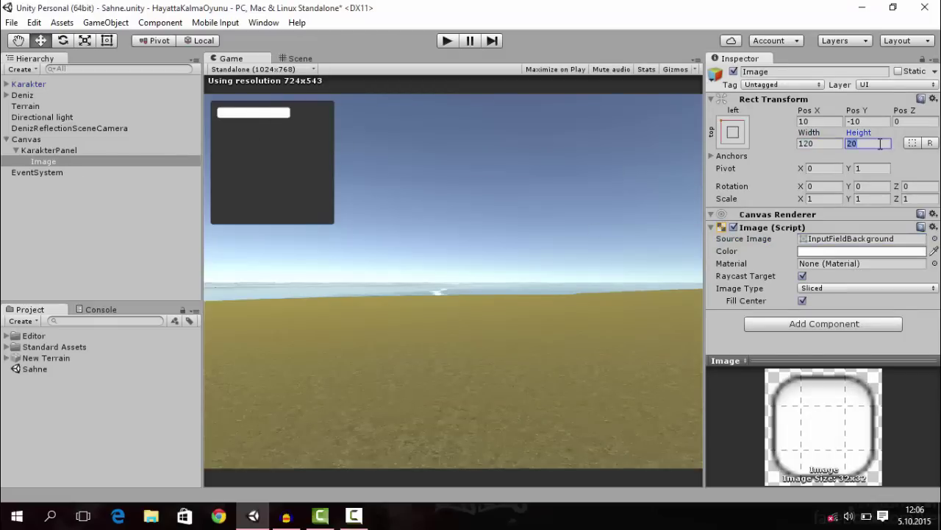
pyautogui.write('40')
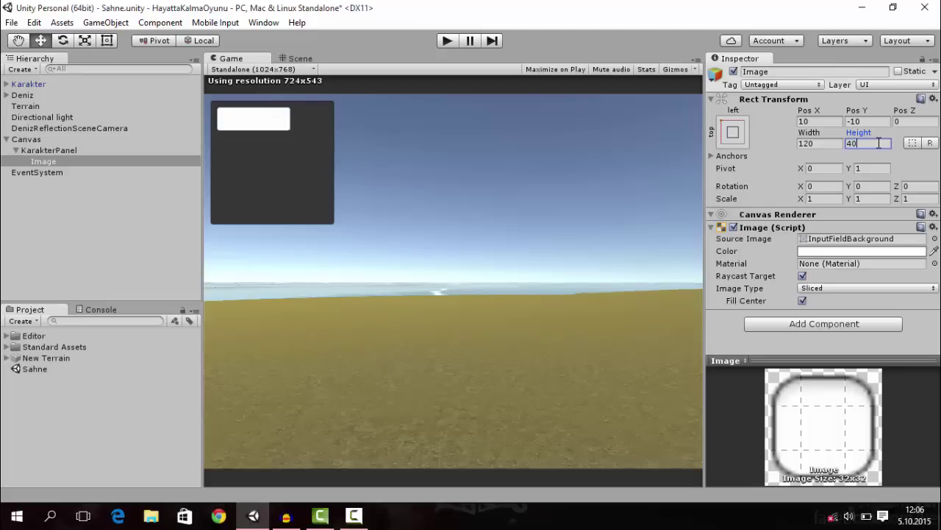
pyautogui.press('BackSpace')
pyautogui.press('BackSpace')
pyautogui.write('30')
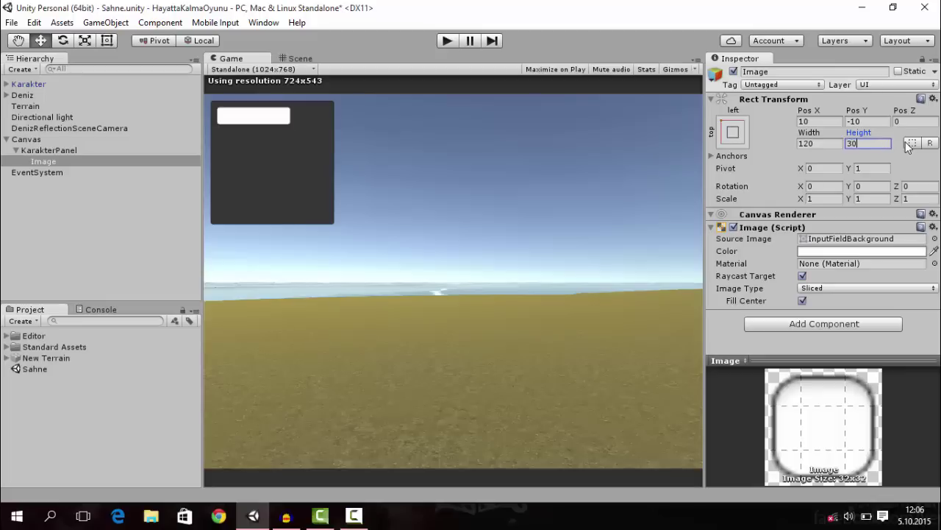
# Set the bar's width to 180 after checking KarakterPanel's 200 width.
pyautogui.click(830, 144)
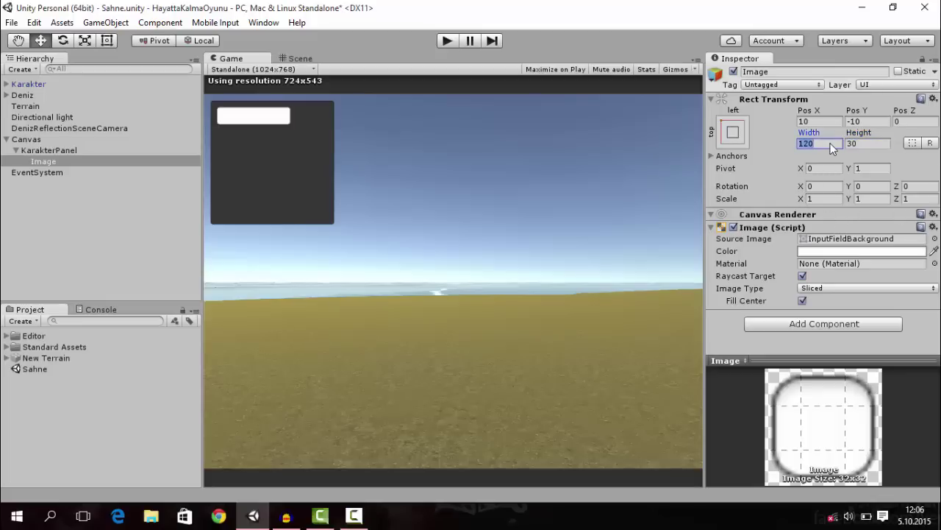
pyautogui.write('140')
pyautogui.doubleClick(813, 140)
pyautogui.write('200')
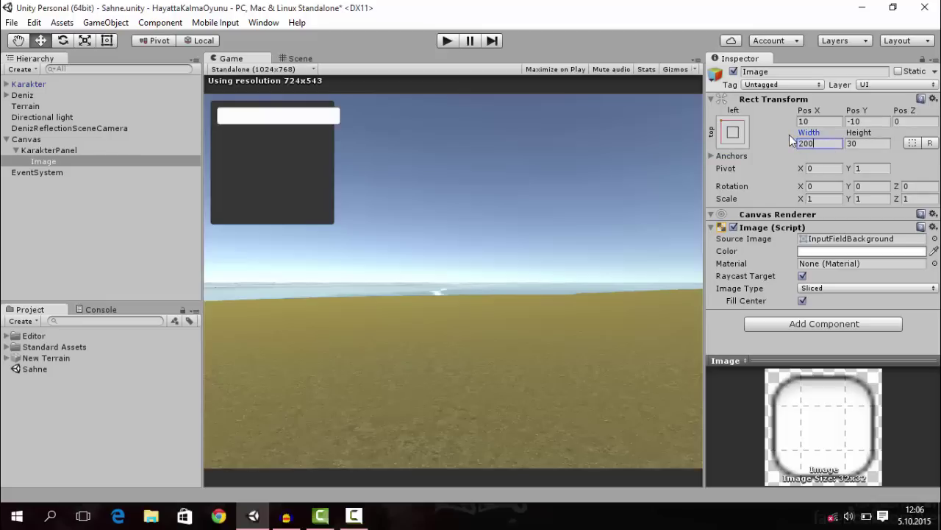
pyautogui.press('BackSpace')
pyautogui.press('BackSpace')
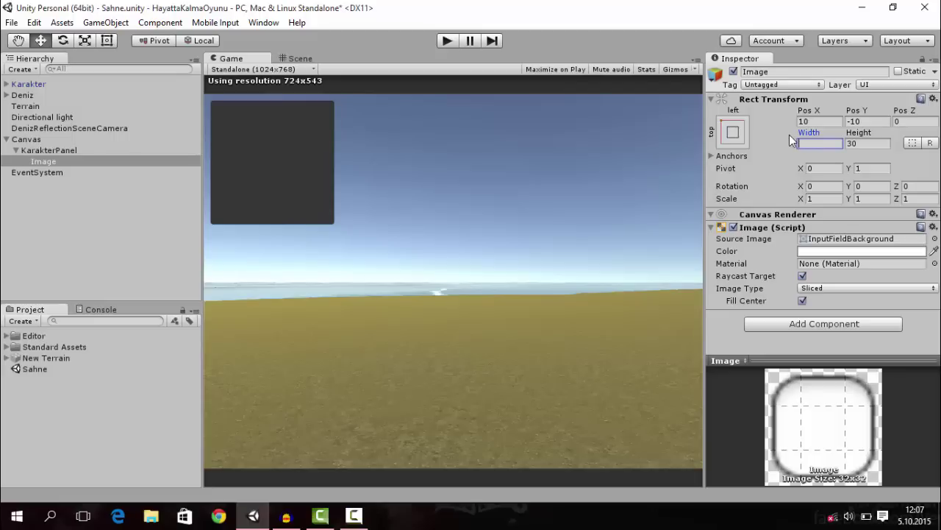
pyautogui.click(44, 150)
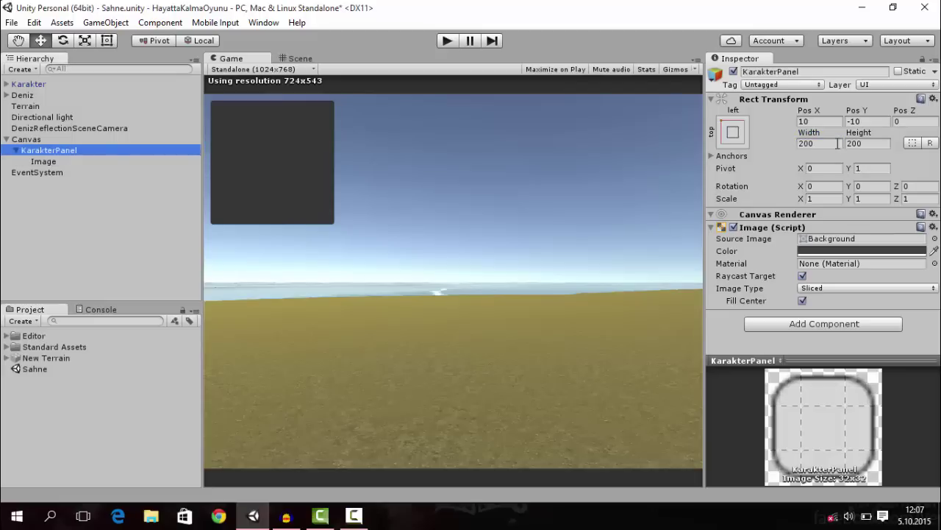
pyautogui.click(81, 161)
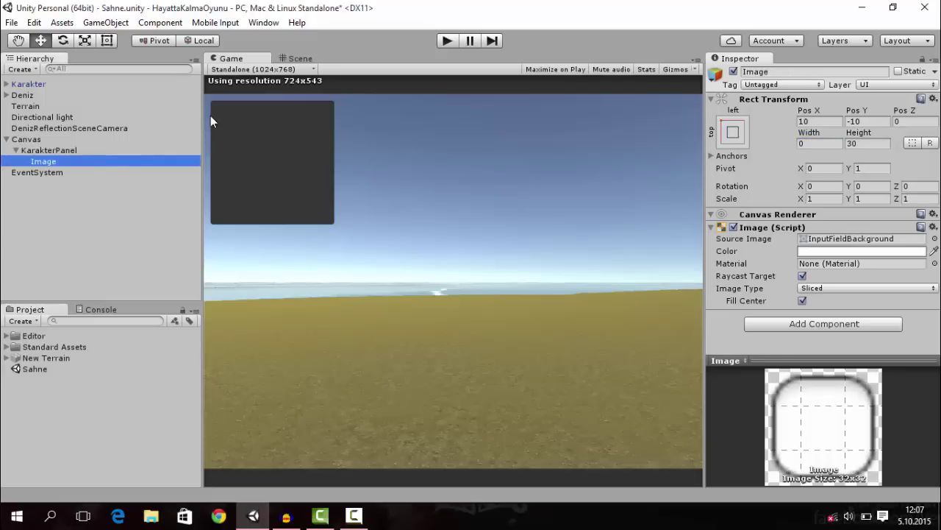
pyautogui.click(818, 143)
pyautogui.write('180')
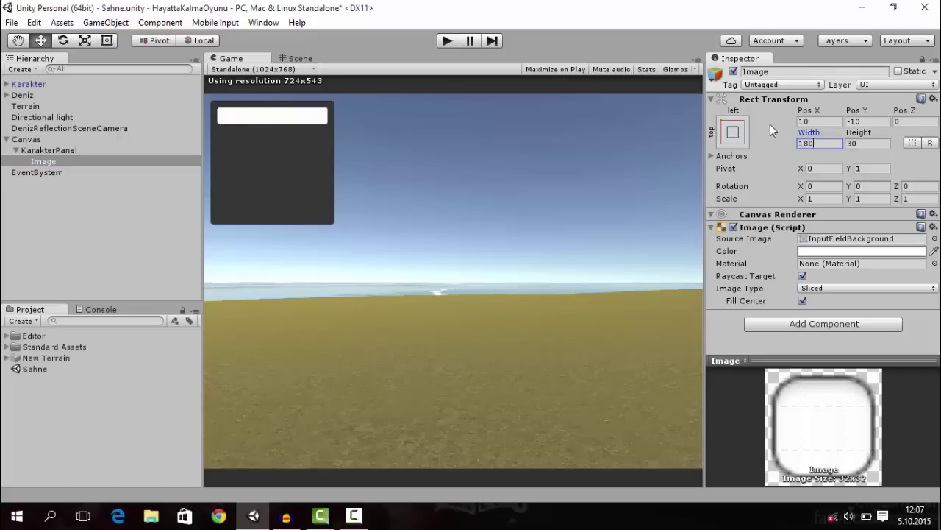
pyautogui.click(53, 161)
pyautogui.write('Ca')
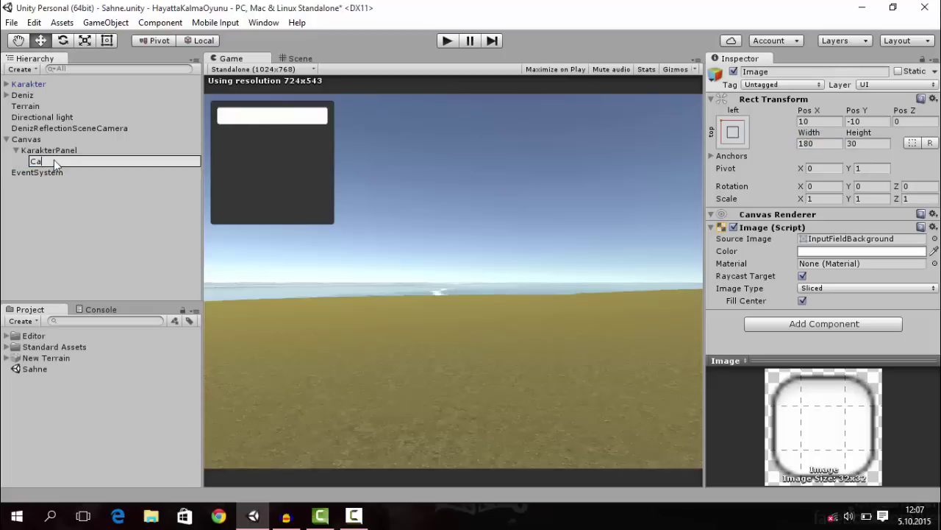
# Rename the bar Image to Can.
pyautogui.write('n')
pyautogui.press('Return')
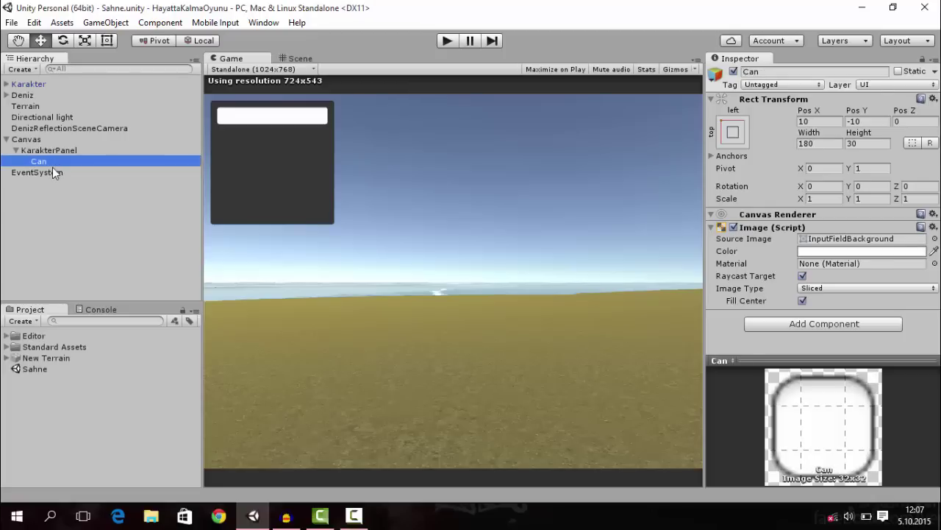
pyautogui.rightClick(52, 167)
pyautogui.click(46, 159)
# Duplicate Can, name the copy CanBar, and save the scene.
pyautogui.hotkey('ctrl', 'd')
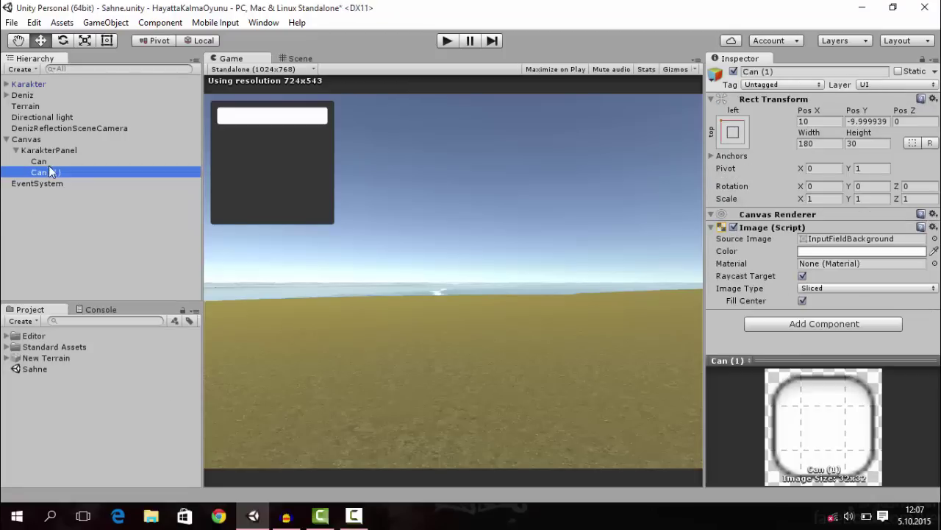
pyautogui.click(58, 170)
pyautogui.press('BackSpace')
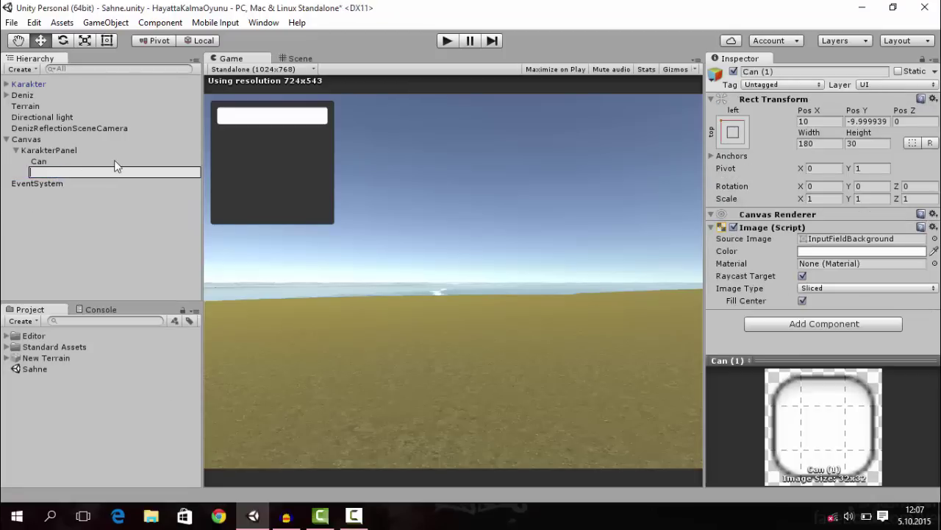
pyautogui.write('CanBar')
pyautogui.press('Return')
pyautogui.hotkey('ctrl', 's')
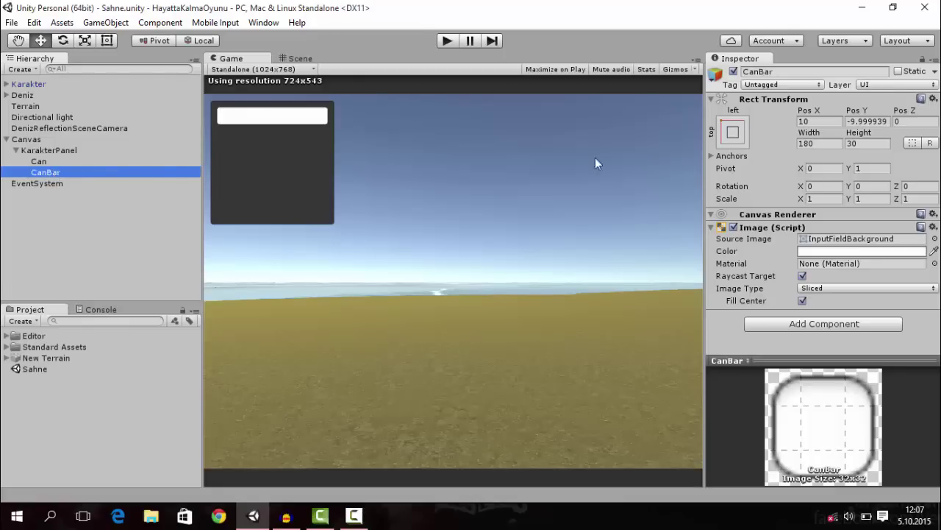
# Nest CanBar under Can and stretch it to fill its parent with the stretch-stretch anchor preset.
pyautogui.moveTo(59, 170); pyautogui.dragTo(49, 163)
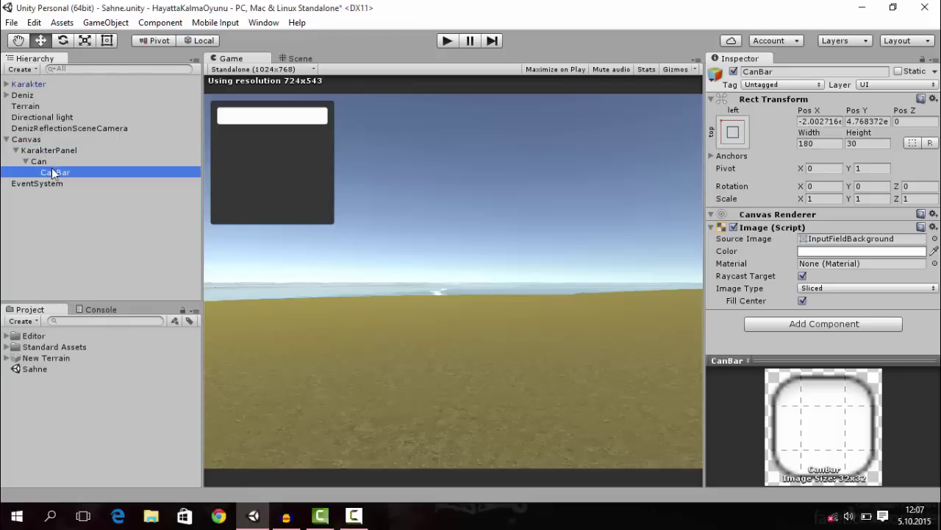
pyautogui.click(738, 136)
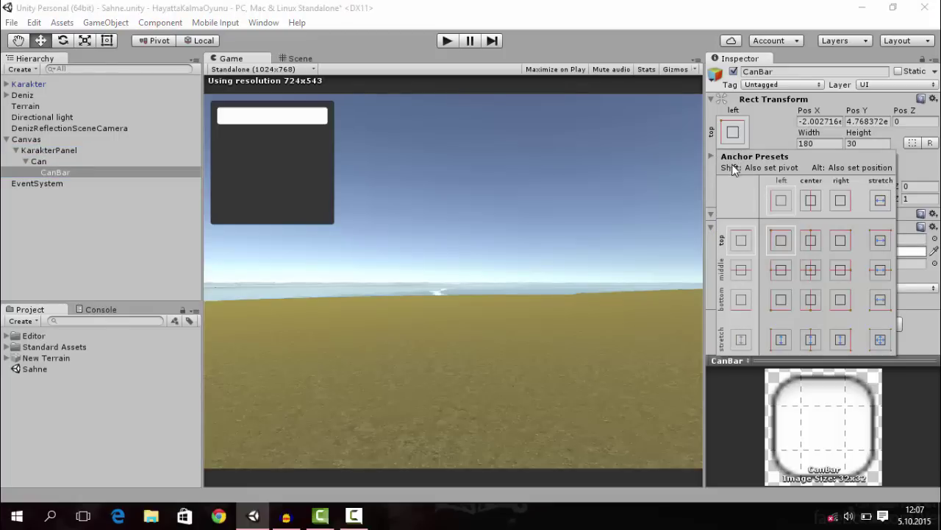
pyautogui.keyDown('alt'); pyautogui.keyDown('shift'); pyautogui.click(881, 339); pyautogui.keyUp('shift'); pyautogui.keyUp('alt')
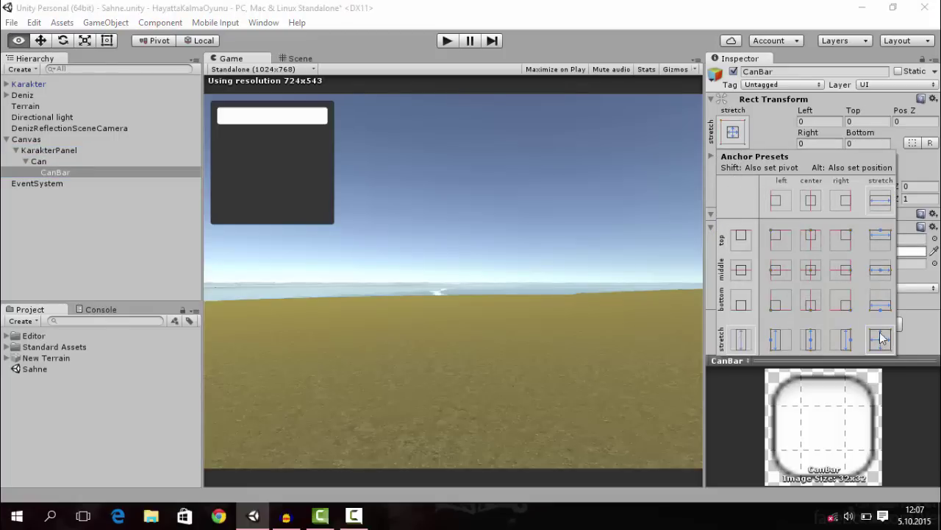
# Colour the Can background grey.
pyautogui.click(42, 161)
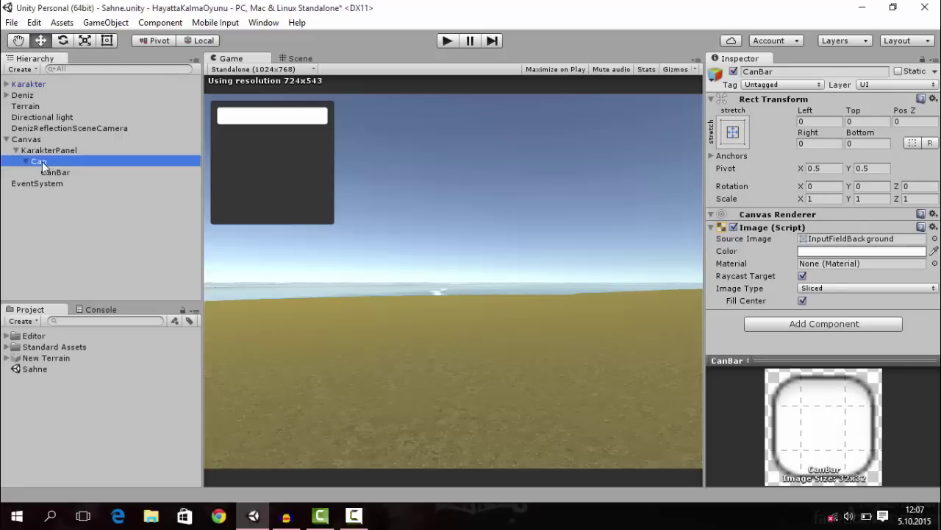
pyautogui.click(803, 252)
pyautogui.moveTo(64, 116); pyautogui.dragTo(6, 117)
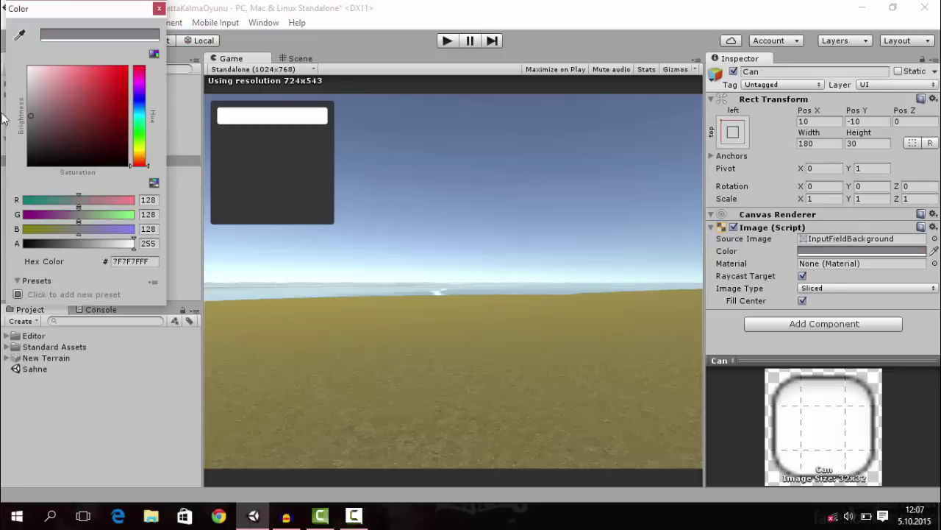
pyautogui.click(158, 9)
# Make CanBar red (D20000FF) and shrink its Scale X to about 0.37.
pyautogui.click(94, 169)
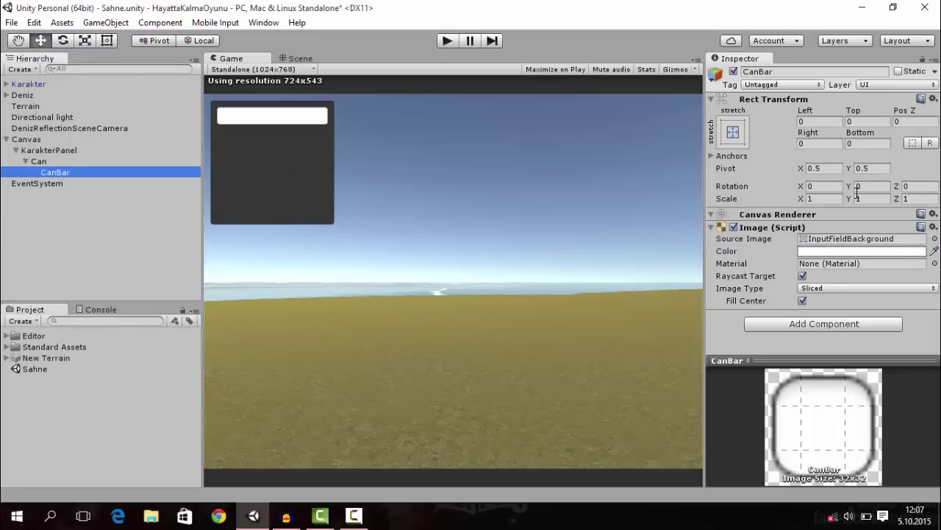
pyautogui.click(881, 250)
pyautogui.moveTo(114, 82); pyautogui.dragTo(125, 85)
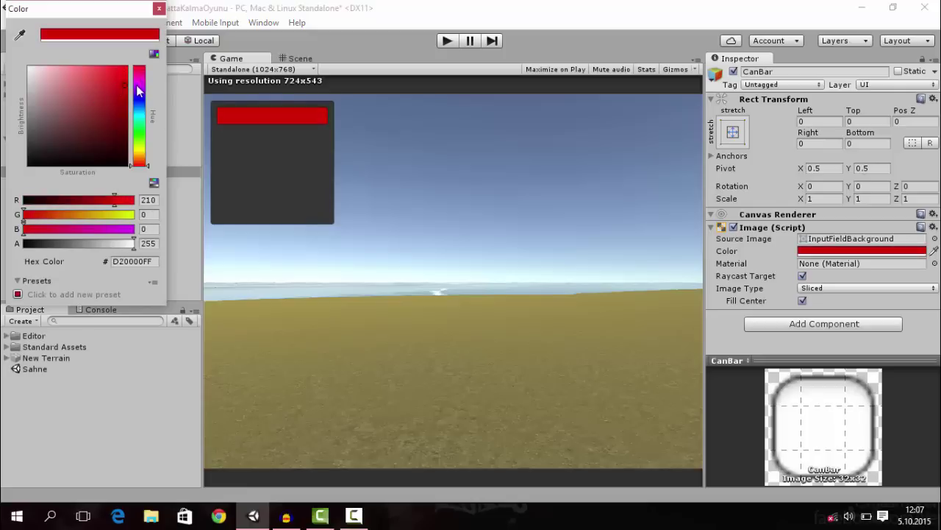
pyautogui.click(158, 10)
pyautogui.click(69, 169)
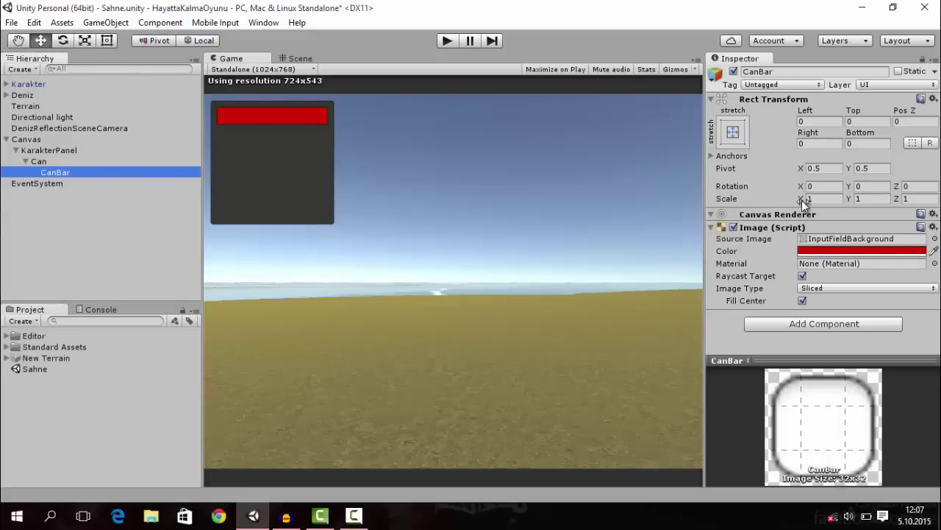
pyautogui.moveTo(802, 200); pyautogui.dragTo(785, 203)
# Reset CanBar's Scale X to 1 and anchor it to the middle-left of Can.
pyautogui.write('1')
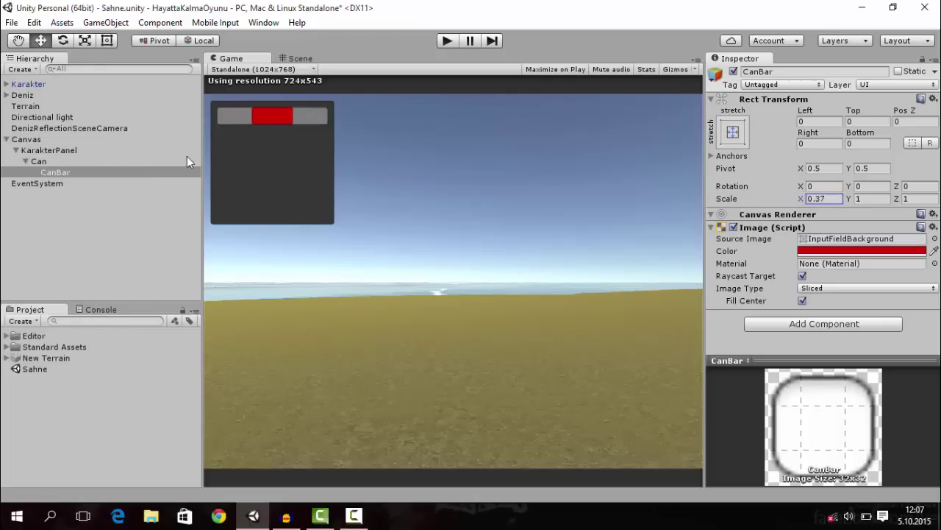
pyautogui.click(65, 172)
pyautogui.click(732, 132)
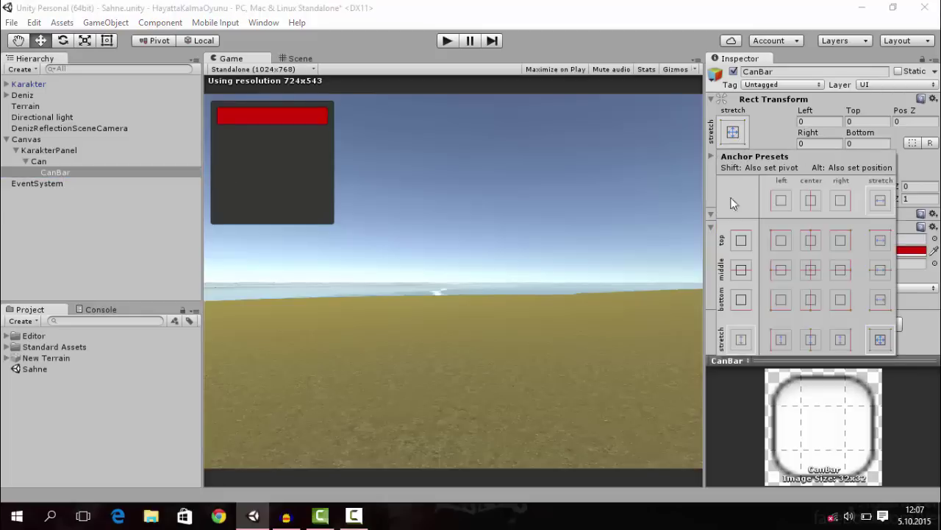
pyautogui.keyDown('alt'); pyautogui.keyDown('shift'); pyautogui.click(784, 268); pyautogui.keyUp('shift'); pyautogui.keyUp('alt')
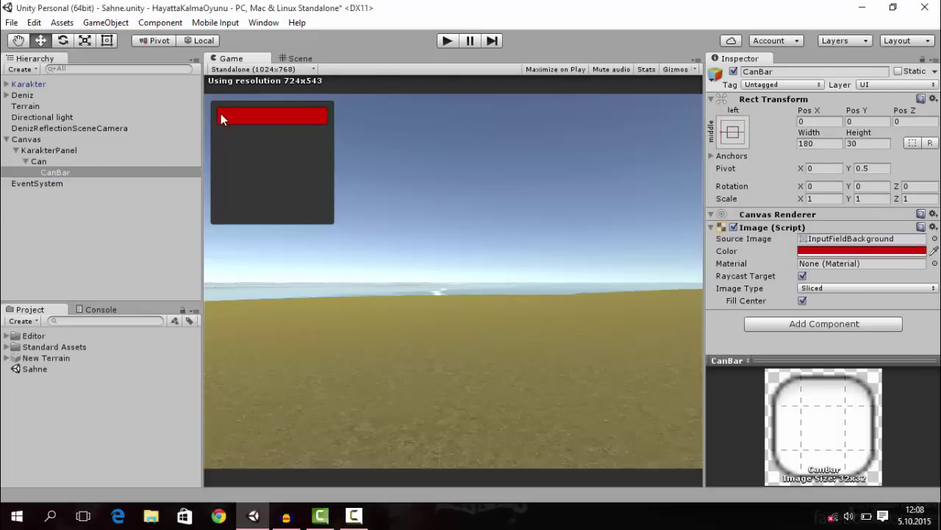
pyautogui.moveTo(799, 198)
pyautogui.mouseDown()
pyautogui.moveTo(777, 199)
pyautogui.moveTo(801, 199)
pyautogui.mouseUp()
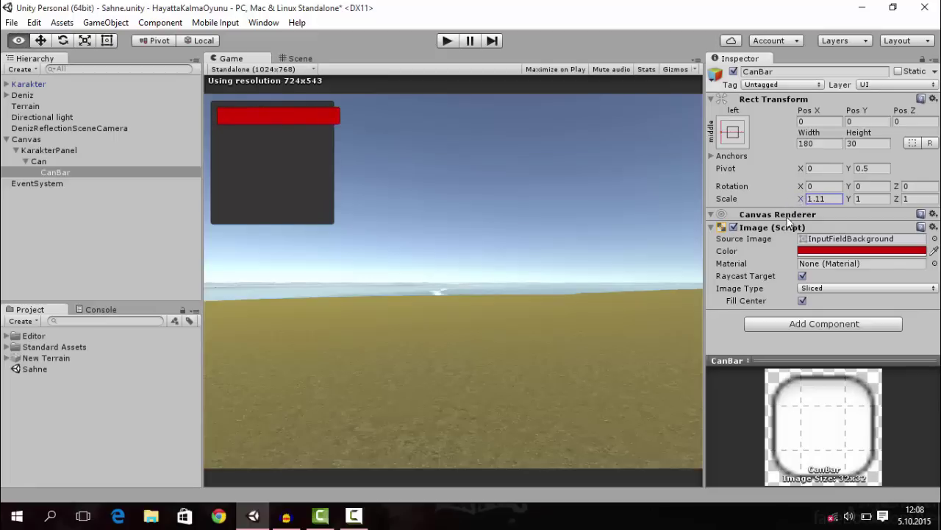
pyautogui.click(830, 194)
pyautogui.write('1')
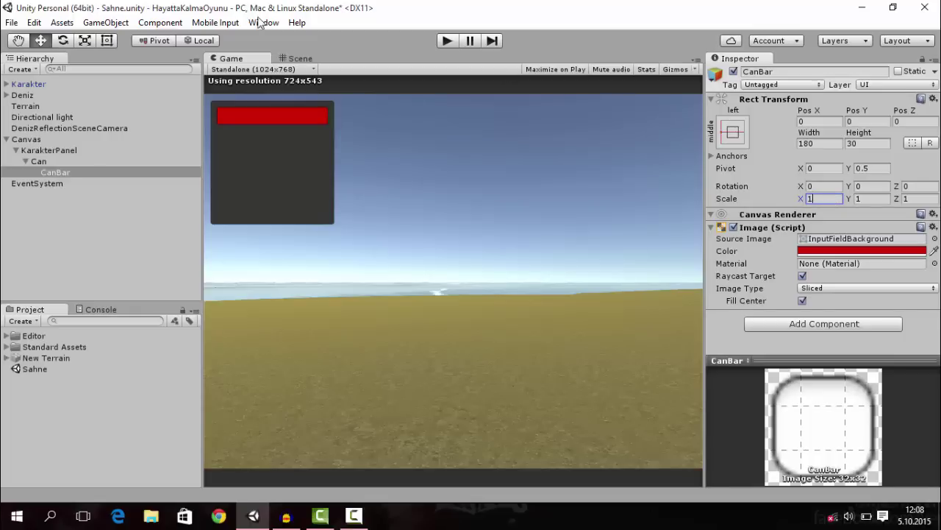
# Reselect CanBar, test-shrink it, then set Scale X back to exactly 1.
pyautogui.click(35, 161)
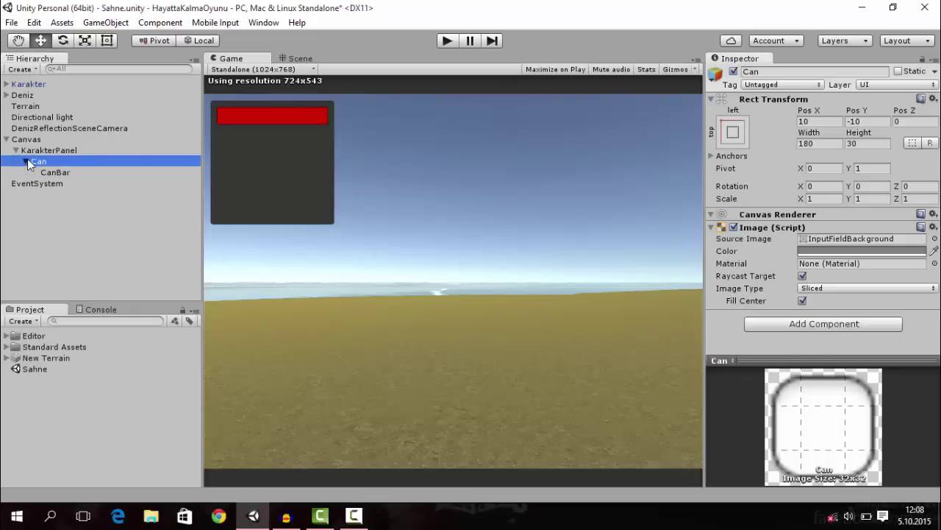
pyautogui.click(26, 161)
pyautogui.click(27, 161)
pyautogui.click(44, 173)
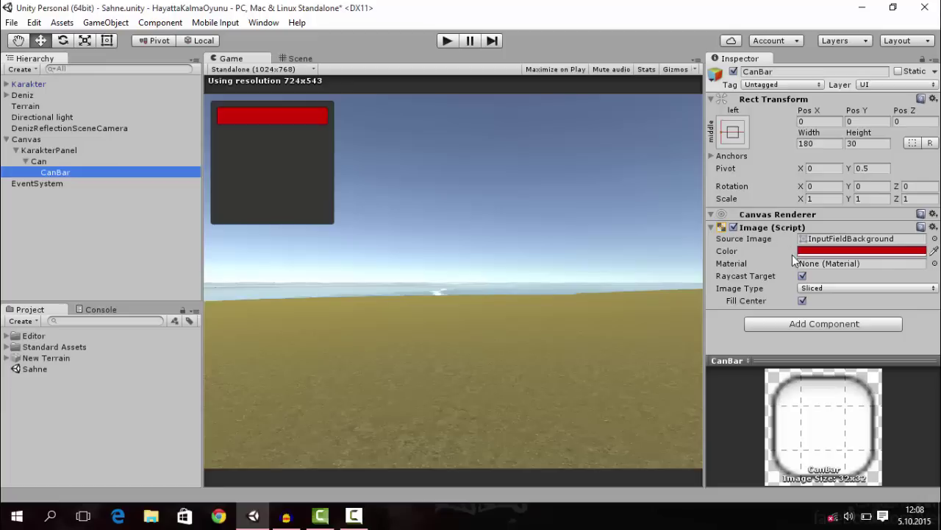
pyautogui.moveTo(800, 202)
pyautogui.mouseDown()
pyautogui.moveTo(779, 208)
pyautogui.moveTo(799, 206)
pyautogui.mouseUp()
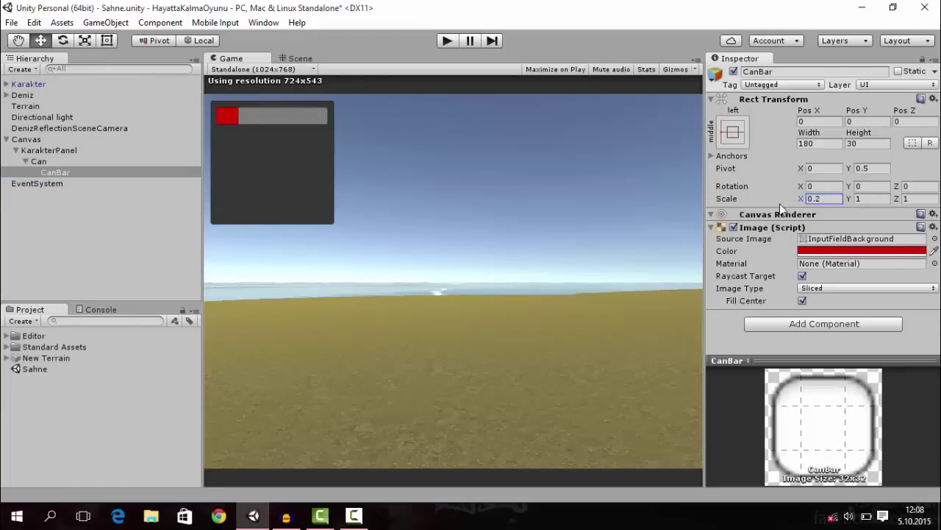
pyautogui.doubleClick(822, 195)
pyautogui.write('1')
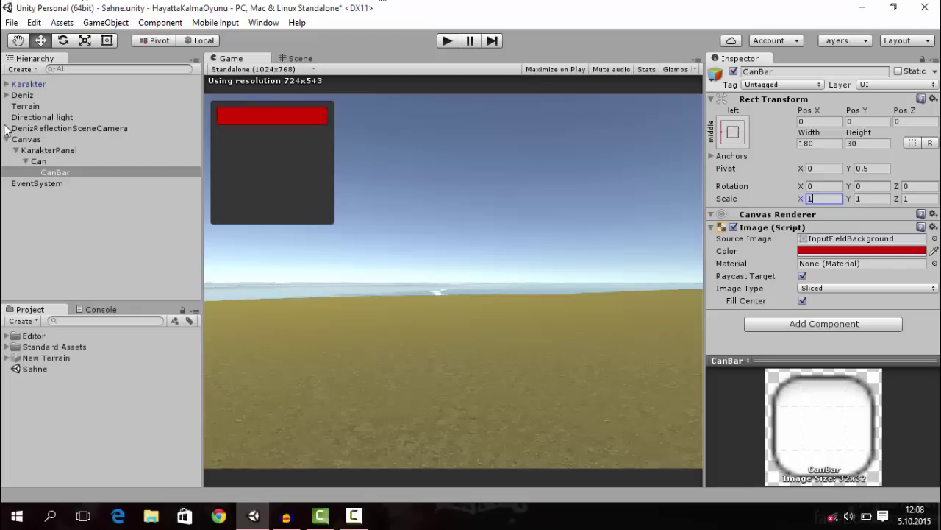
pyautogui.click(27, 190)
# Duplicate the Can bar group twice with Ctrl+D.
pyautogui.click(26, 161)
pyautogui.click(35, 161)
pyautogui.click(28, 193)
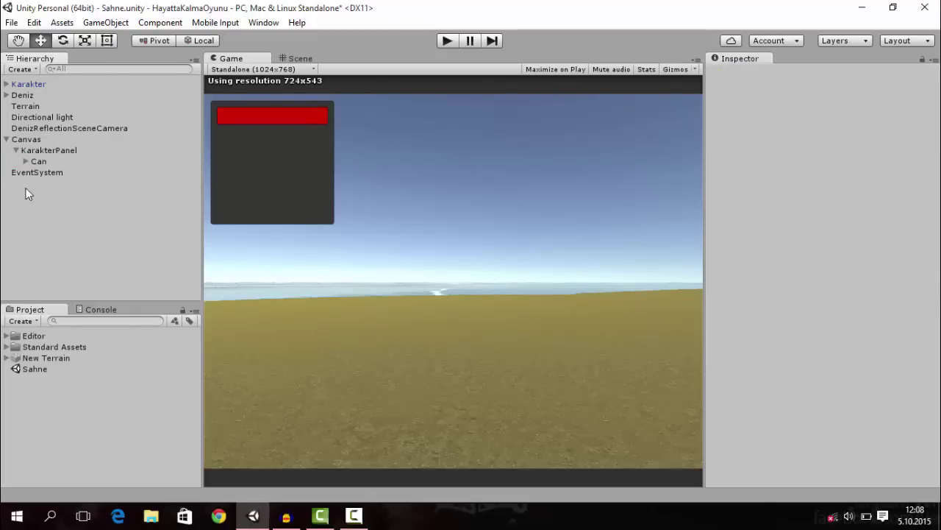
pyautogui.click(36, 161)
pyautogui.hotkey('ctrl', 'd')
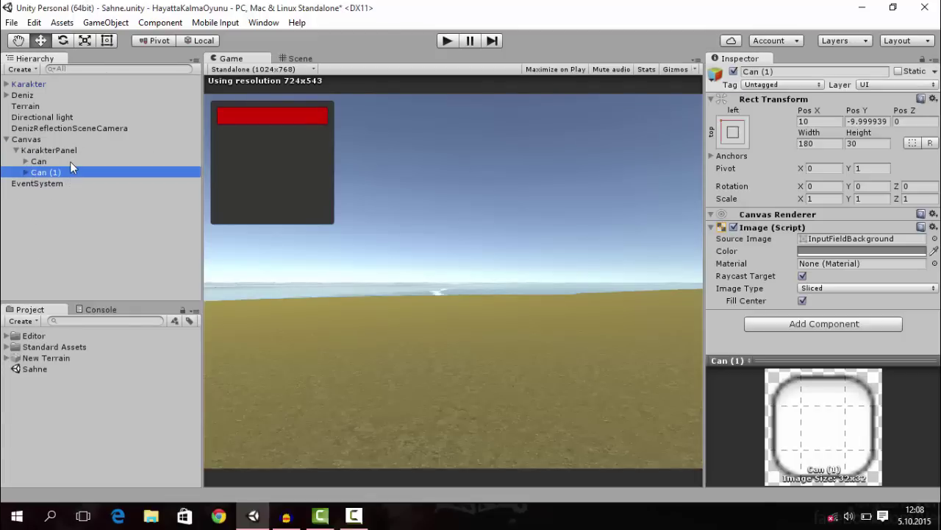
pyautogui.hotkey('ctrl', 'd')
# Rename Can (1) to Aclik and its child bar to AclikBar.
pyautogui.click(63, 171)
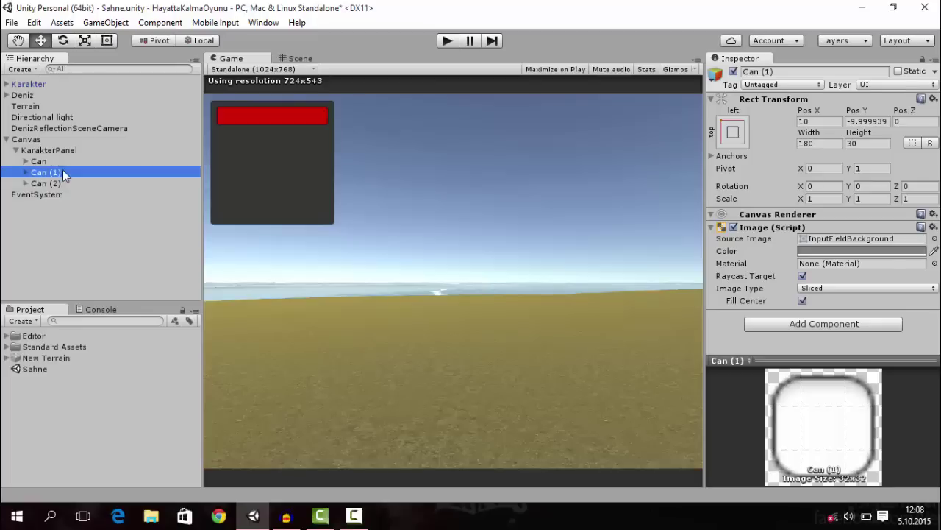
pyautogui.press('F2')
pyautogui.write('Acl')
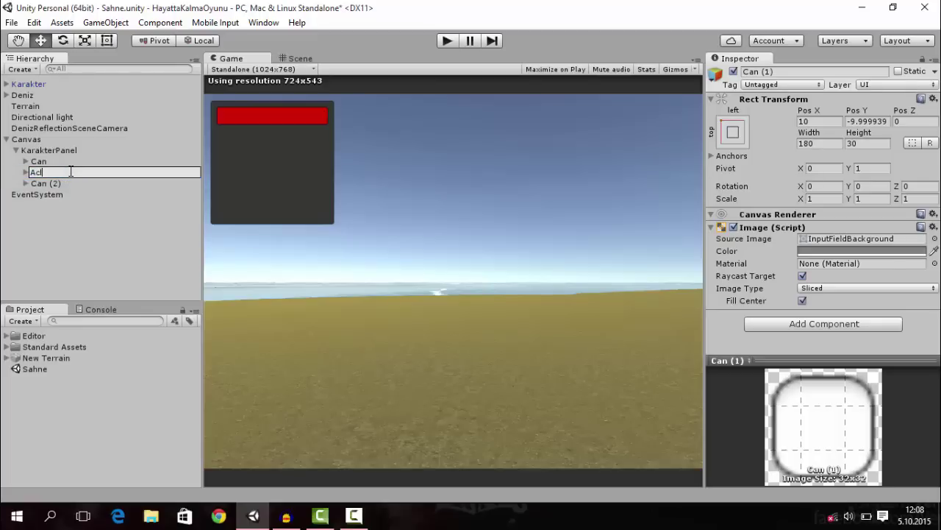
pyautogui.write('ik')
pyautogui.press('Return')
pyautogui.press('Right')
pyautogui.press('Down')
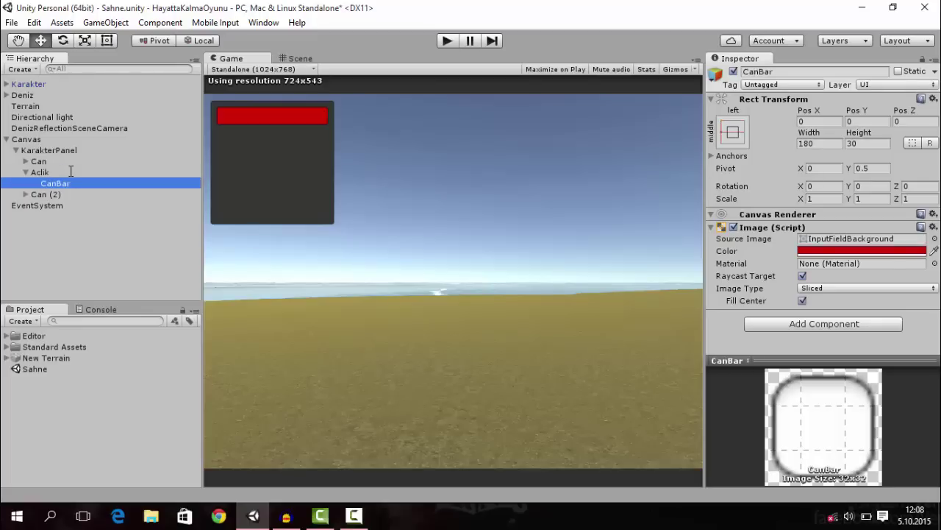
pyautogui.press('F2')
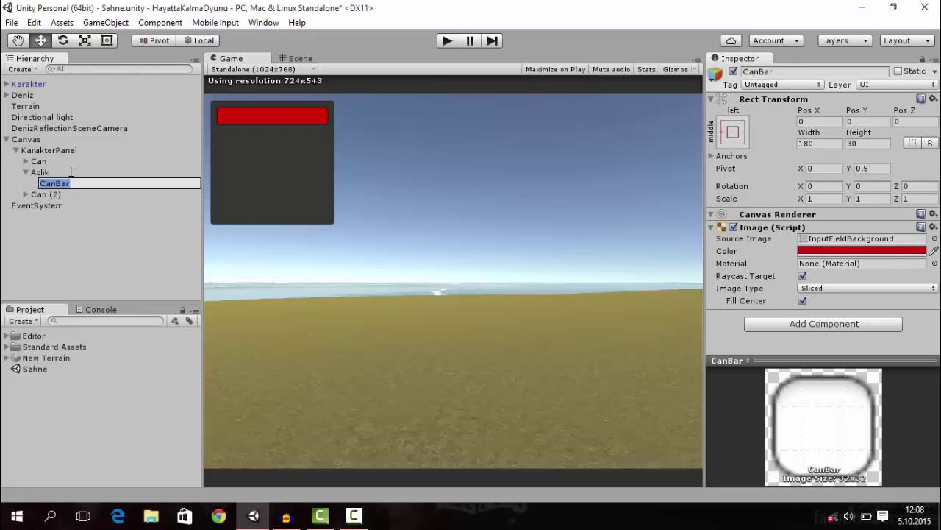
pyautogui.press('Right')
pyautogui.press('Left')
pyautogui.press('Left')
pyautogui.press('Left')
pyautogui.press('BackSpace')
pyautogui.press('BackSpace')
pyautogui.press('BackSpace')
pyautogui.write('Aclik')
pyautogui.press('Return')
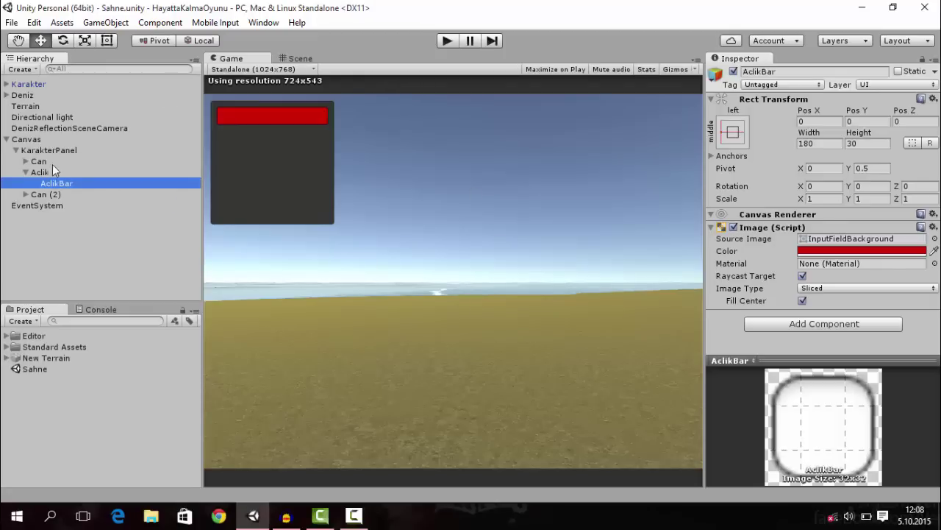
# Set Aclik's Pos Y to -50, below the health bar.
pyautogui.click(26, 172)
pyautogui.click(48, 160)
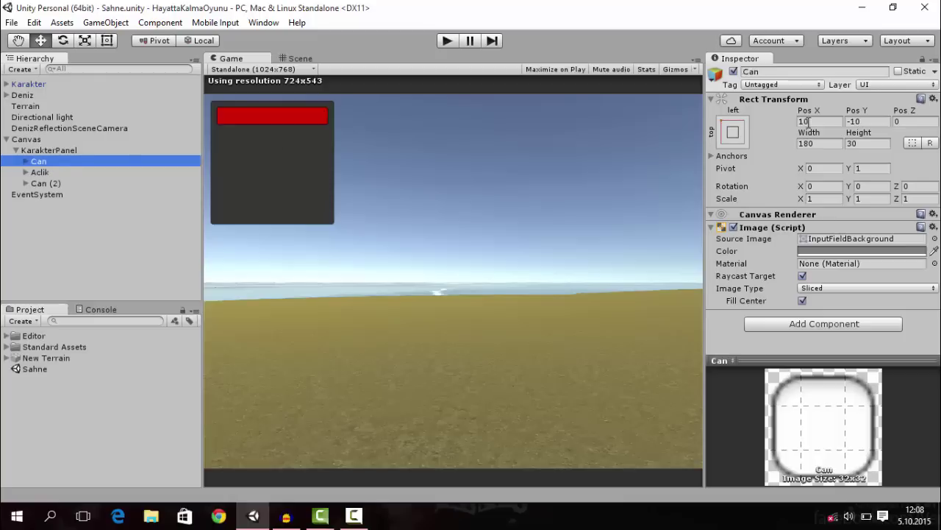
pyautogui.click(873, 120)
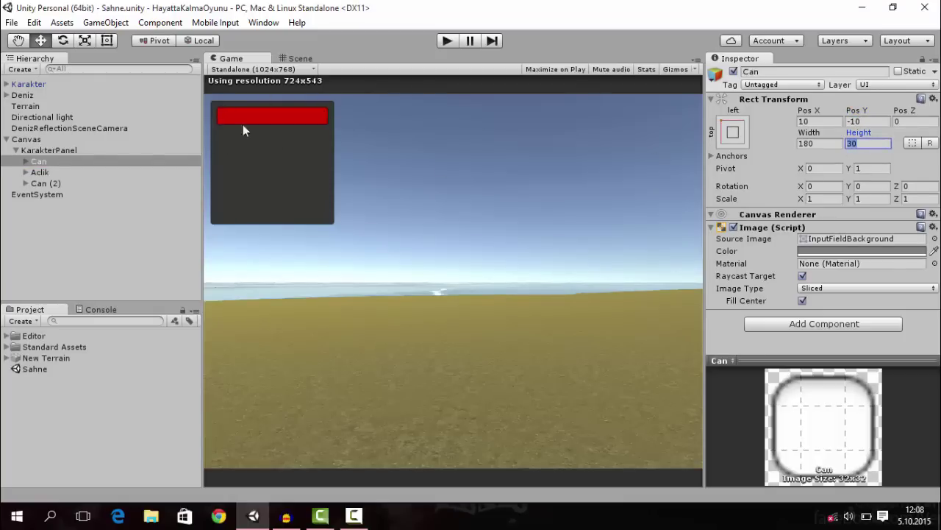
pyautogui.click(45, 170)
pyautogui.click(865, 143)
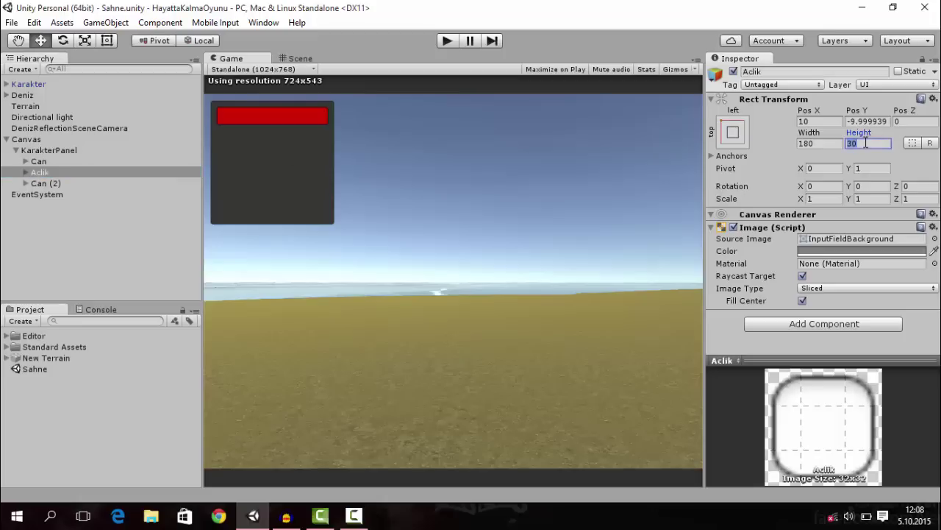
pyautogui.click(865, 122)
pyautogui.write('-4')
pyautogui.write('0')
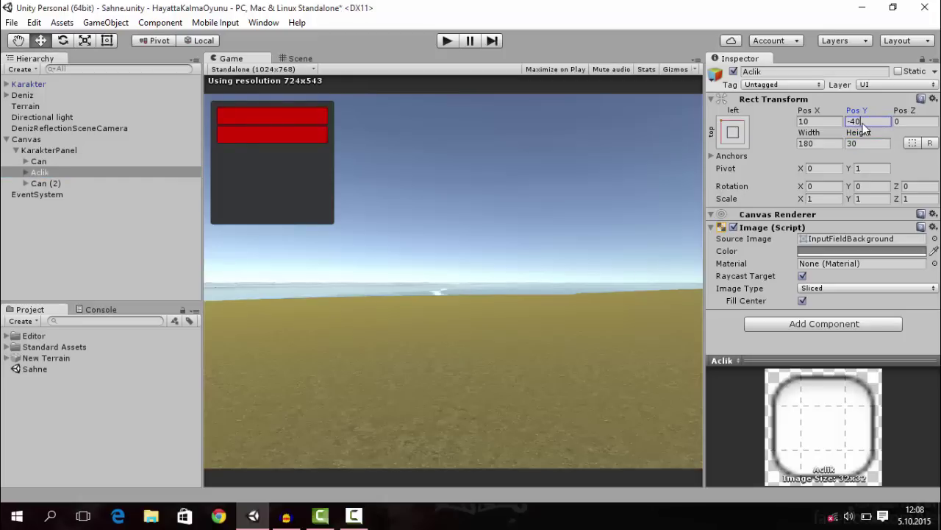
pyautogui.press('BackSpace')
pyautogui.press('BackSpace')
pyautogui.write('50')
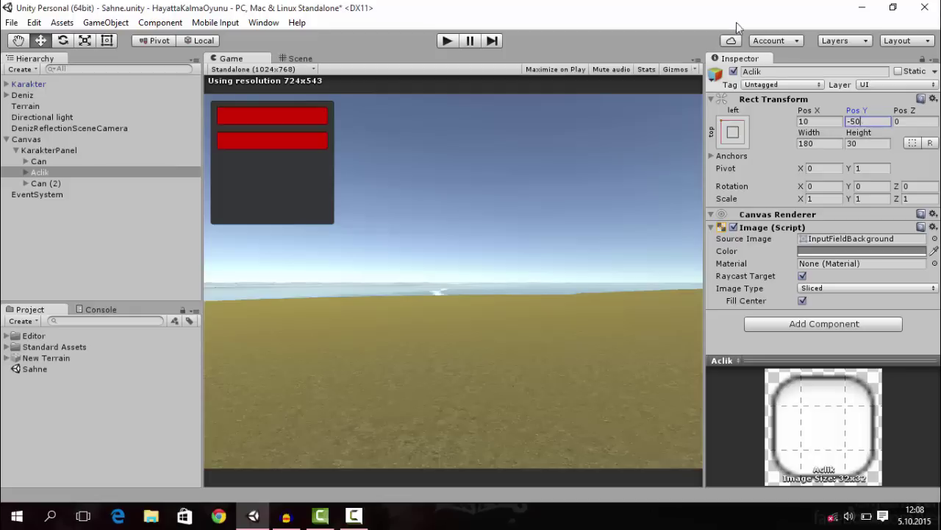
# Colour the AclikBar fill orange.
pyautogui.click(26, 172)
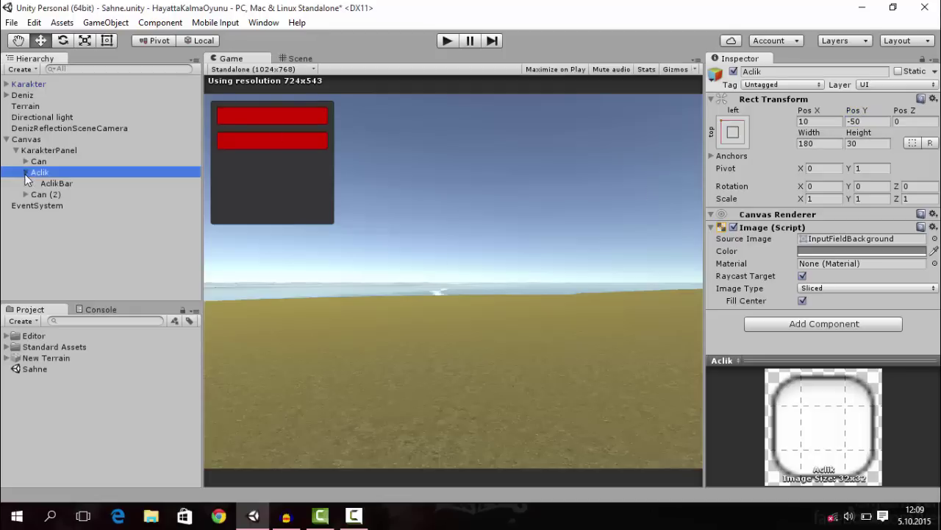
pyautogui.click(56, 183)
pyautogui.click(860, 252)
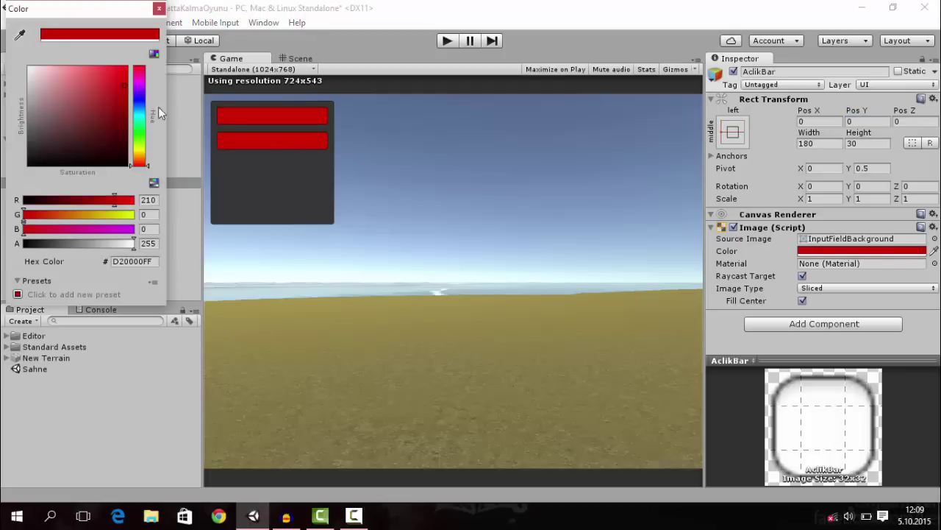
pyautogui.moveTo(139, 144); pyautogui.dragTo(138, 161)
pyautogui.click(164, 22)
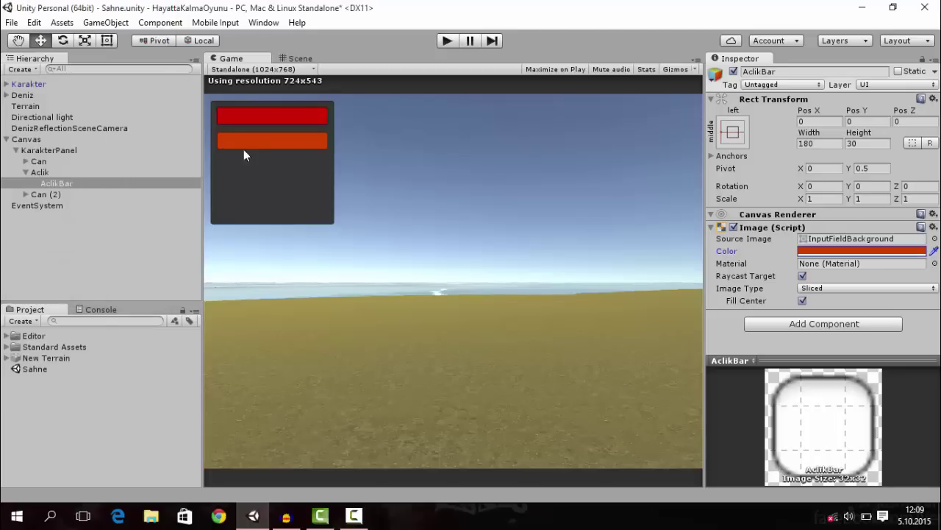
pyautogui.click(33, 173)
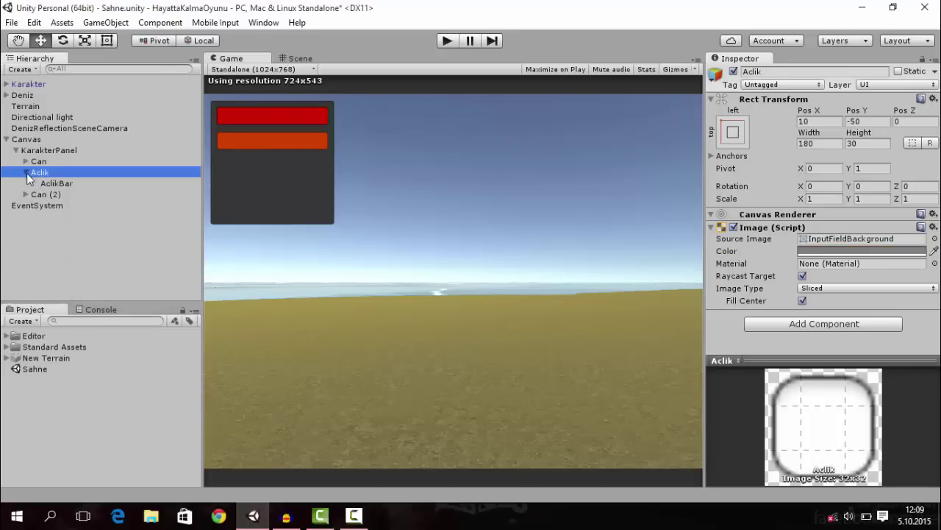
# Rename Can (2) to Su and its child bar to SuBar.
pyautogui.click(25, 172)
pyautogui.click(35, 181)
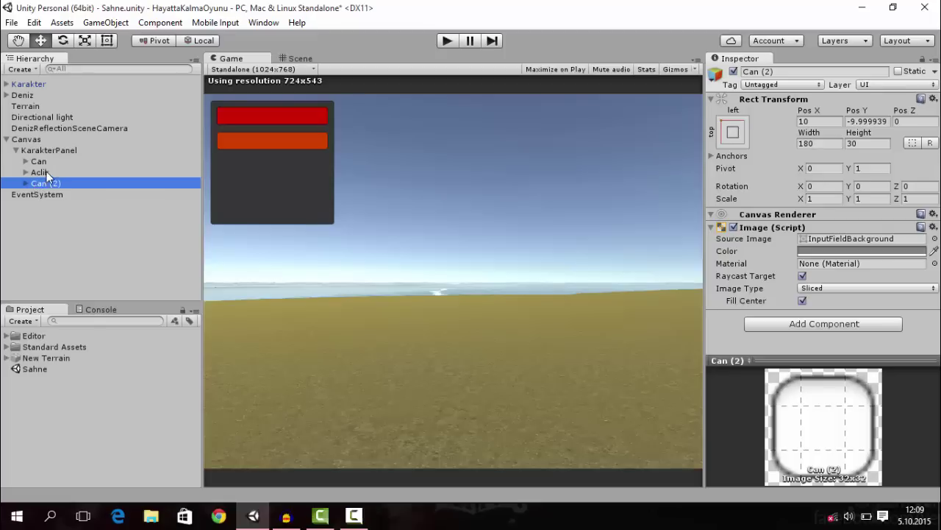
pyautogui.press('F2')
pyautogui.write('Su')
pyautogui.press('Return')
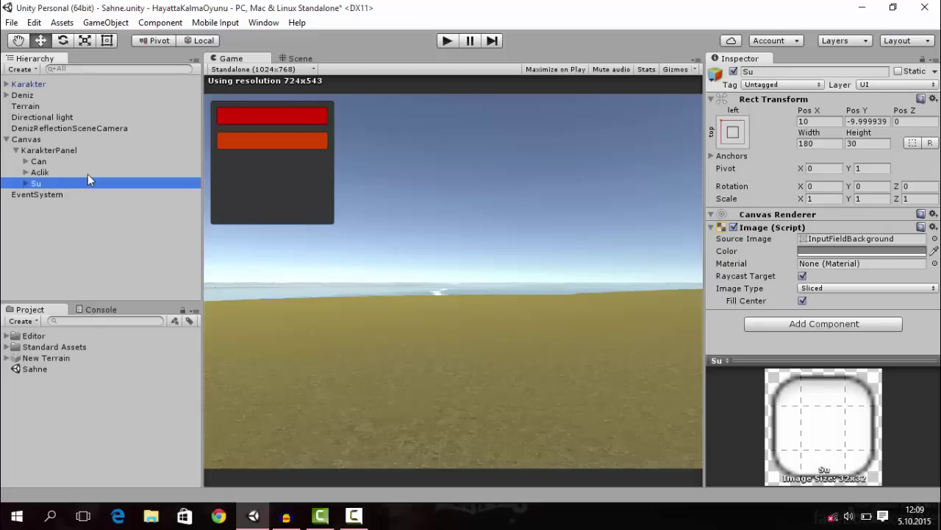
pyautogui.press('Right')
pyautogui.press('Down')
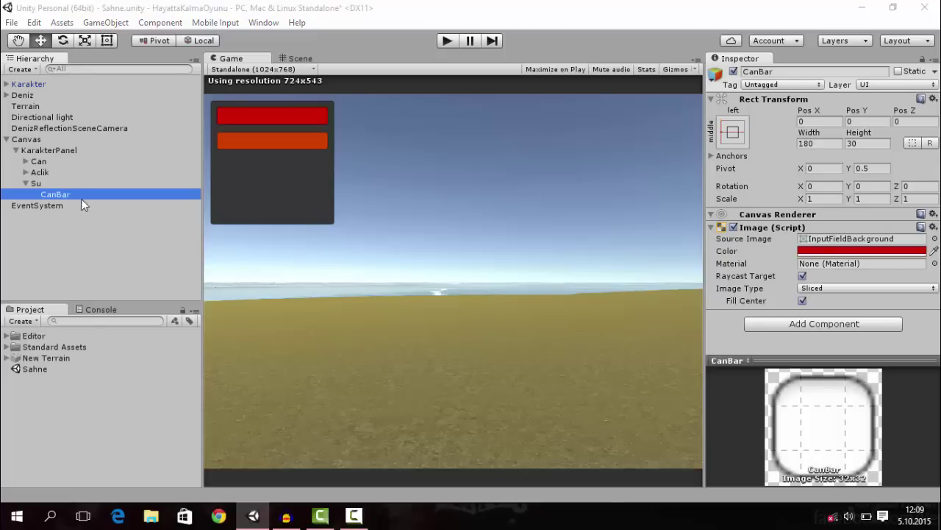
pyautogui.press('super')
pyautogui.press('super')
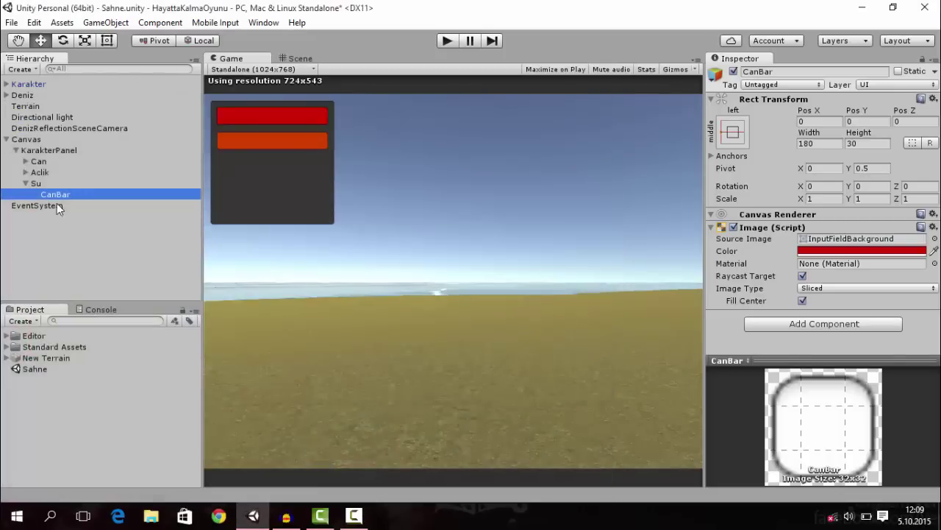
pyautogui.press('F2')
pyautogui.write('SuBar')
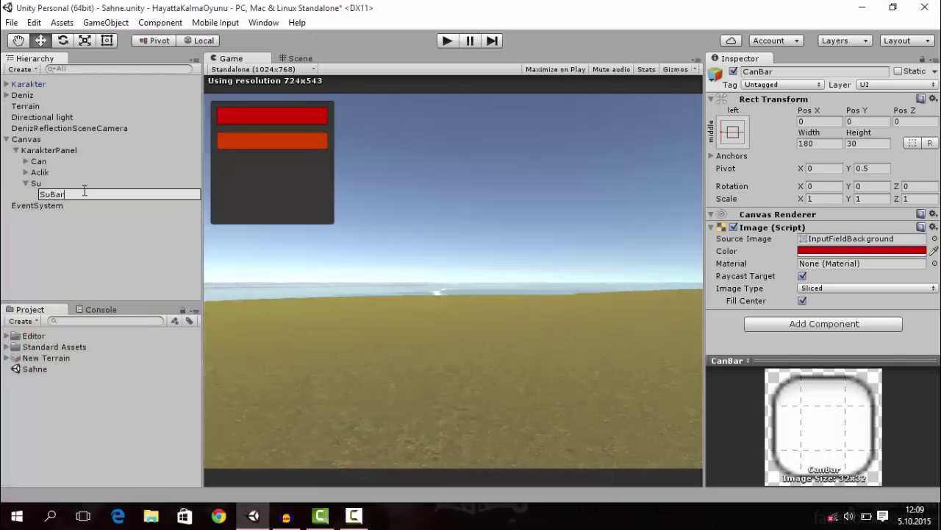
pyautogui.press('Return')
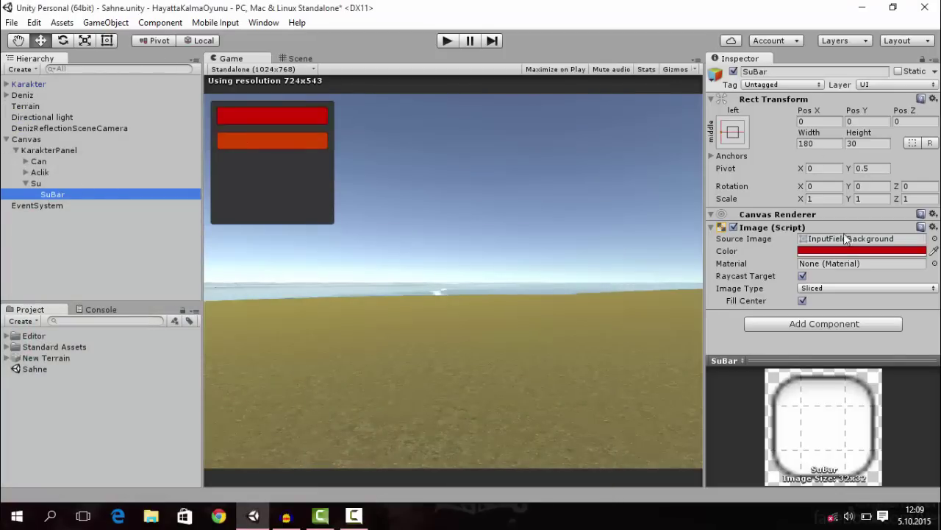
# Check the Can bar's Pos Y and Height values for reference.
pyautogui.click(835, 253)
pyautogui.click(159, 9)
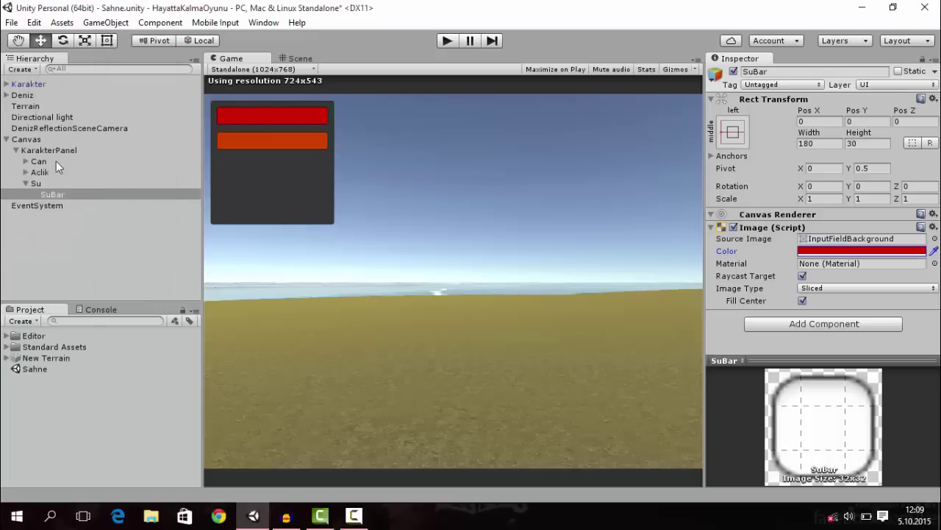
pyautogui.click(24, 183)
pyautogui.click(37, 183)
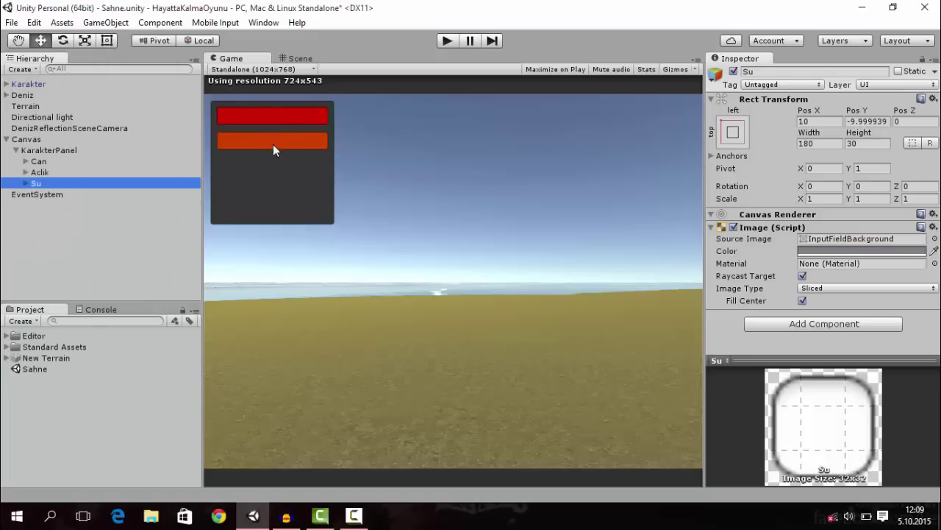
pyautogui.click(46, 162)
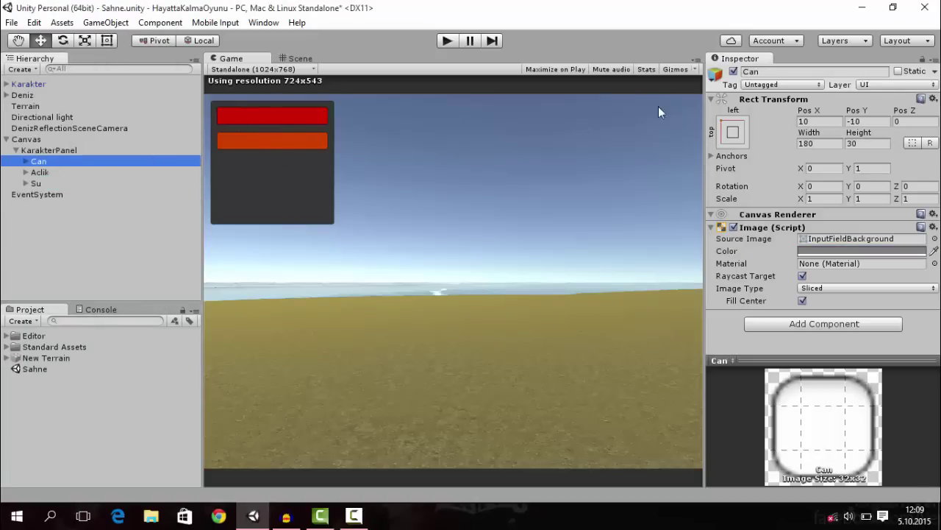
pyautogui.click(867, 122)
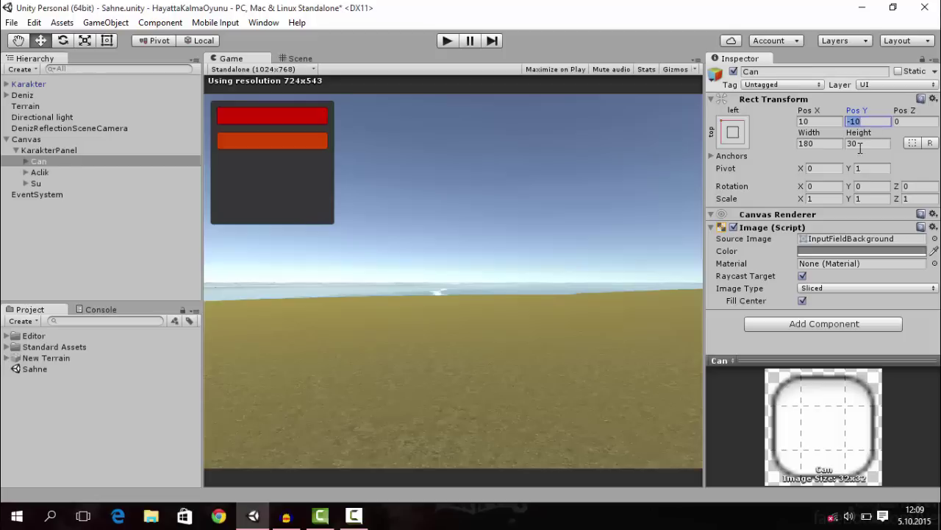
pyautogui.click(861, 144)
pyautogui.click(237, 129)
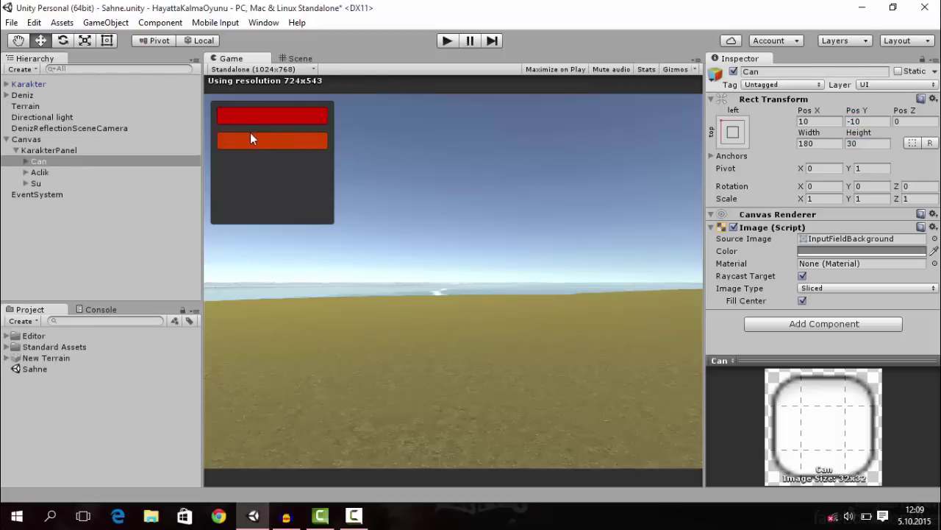
# Set Su's Pos Y to -90, below the orange bar.
pyautogui.click(36, 183)
pyautogui.click(867, 122)
pyautogui.press('BackSpace')
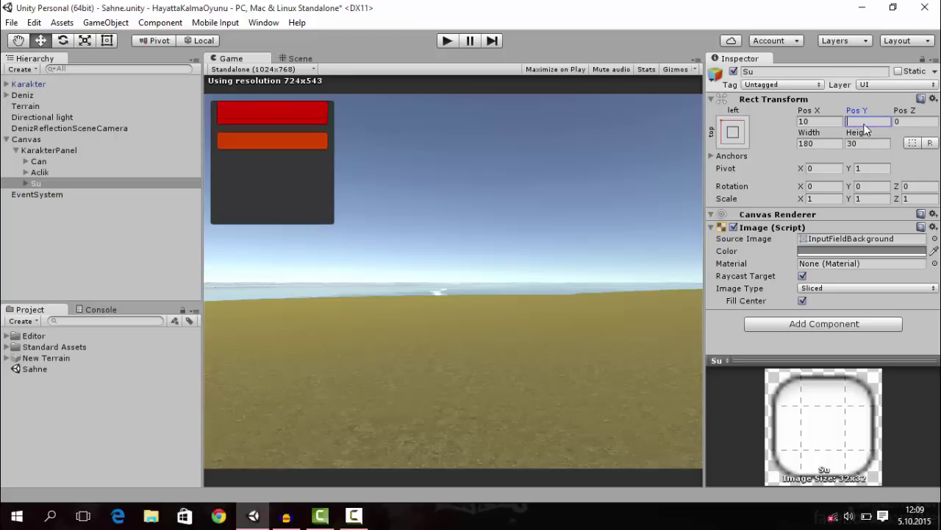
pyautogui.write('-90')
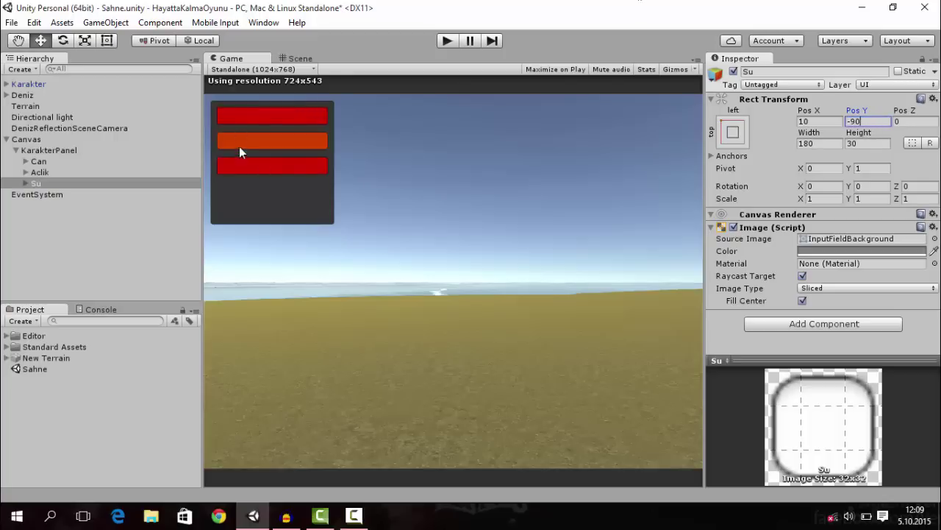
# Colour the SuBar fill blue.
pyautogui.click(36, 183)
pyautogui.press('Right')
pyautogui.press('Down')
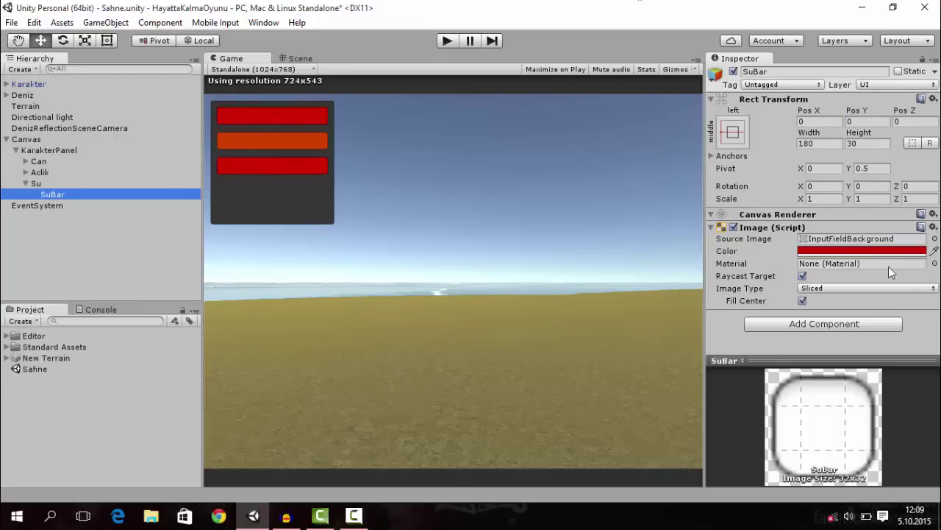
pyautogui.click(890, 250)
pyautogui.moveTo(149, 134); pyautogui.dragTo(146, 105)
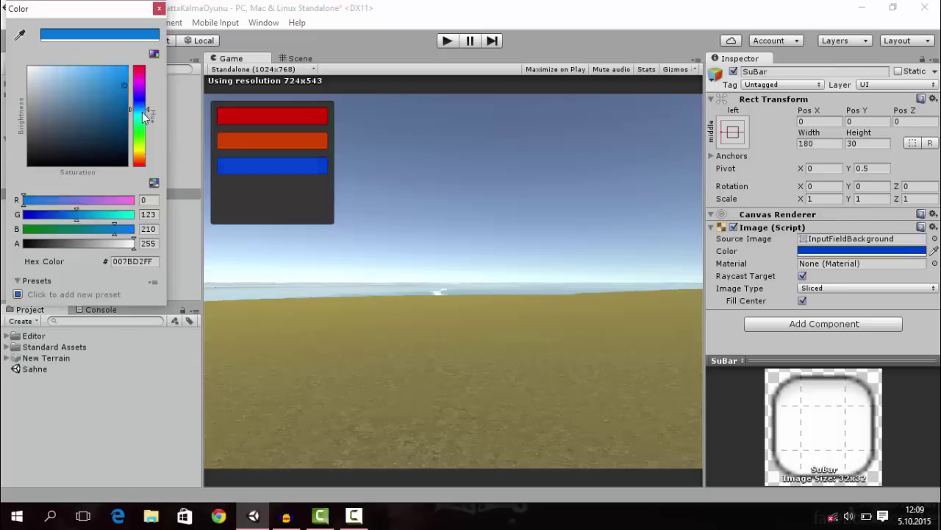
pyautogui.click(159, 8)
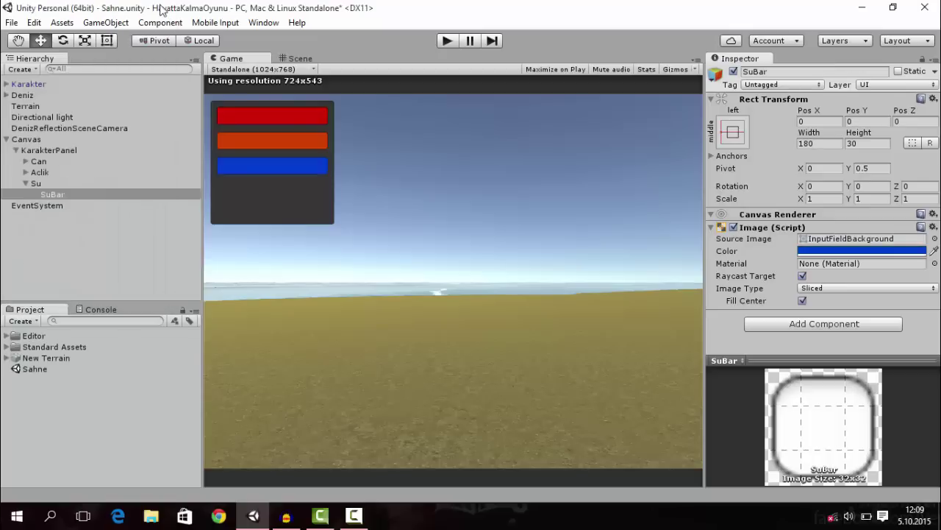
# Review KarakterPanel's settings and return to Su's Pos Y field.
pyautogui.click(25, 183)
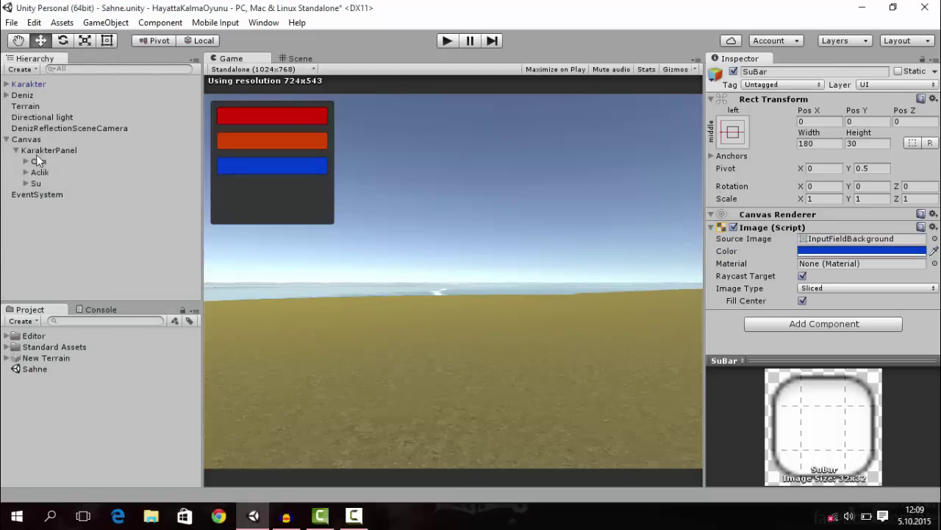
pyautogui.click(89, 150)
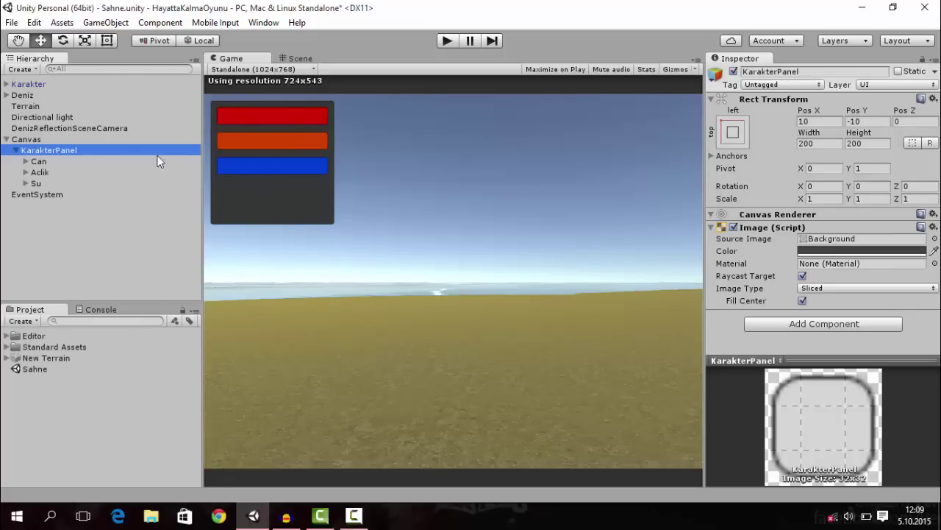
pyautogui.click(45, 183)
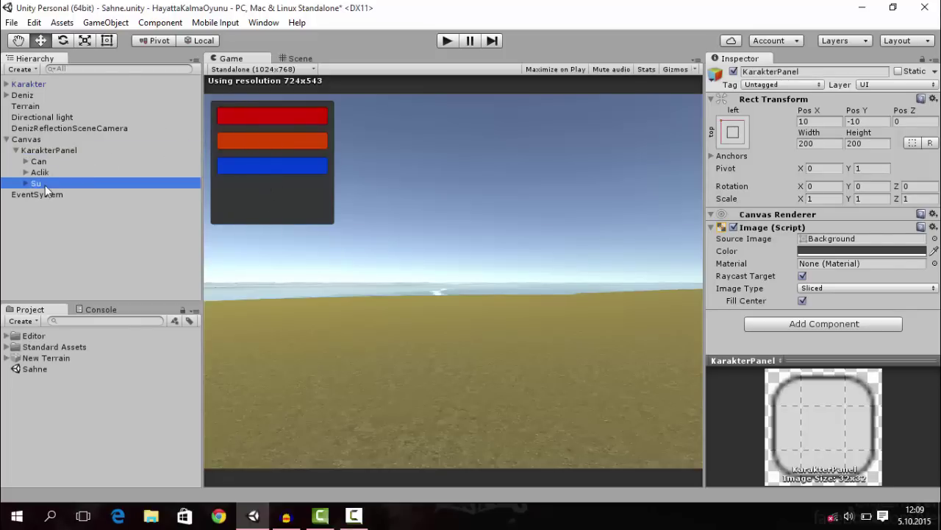
pyautogui.click(872, 121)
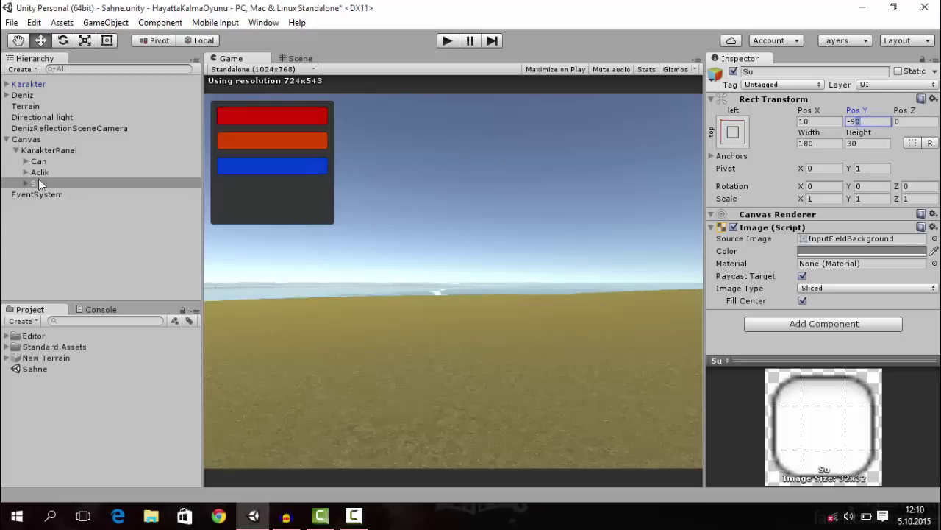
# Change KarakterPanel's Rect Transform Height from 200 to 130.
pyautogui.click(44, 150)
pyautogui.click(866, 143)
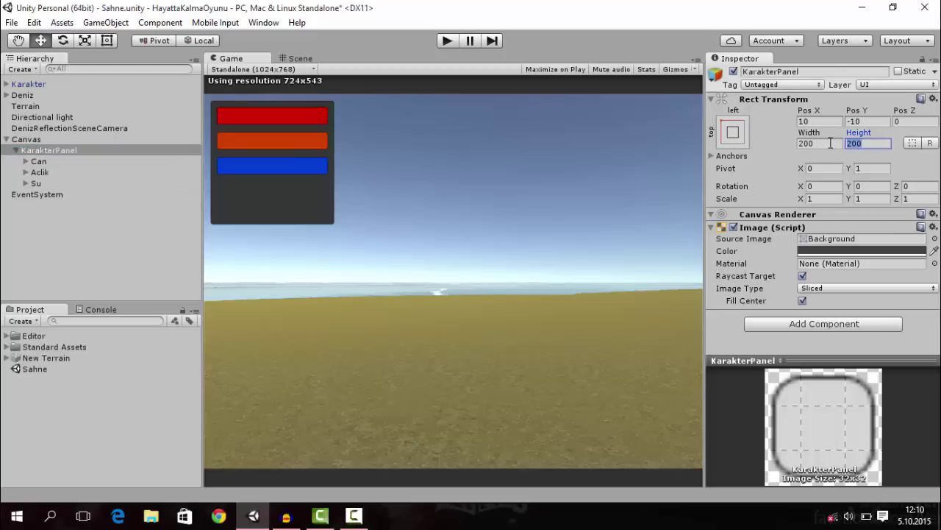
pyautogui.write('130')
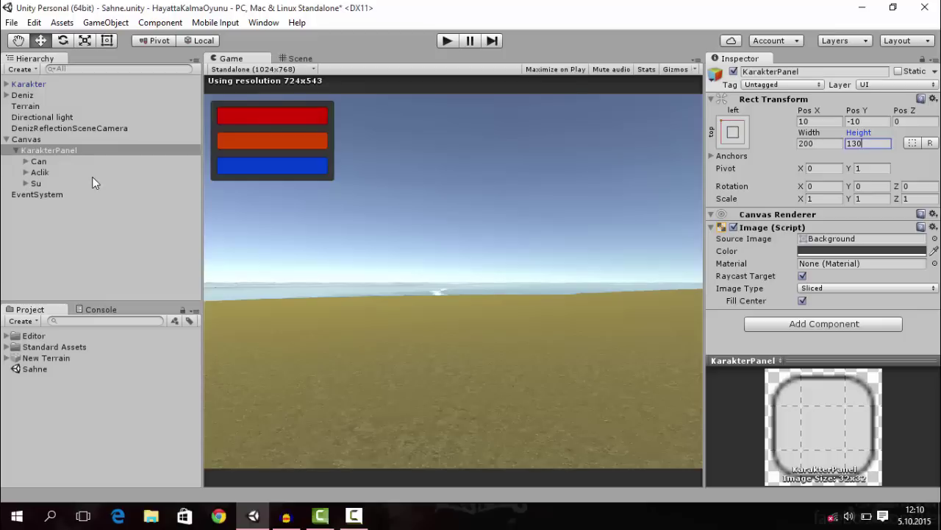
pyautogui.click(38, 214)
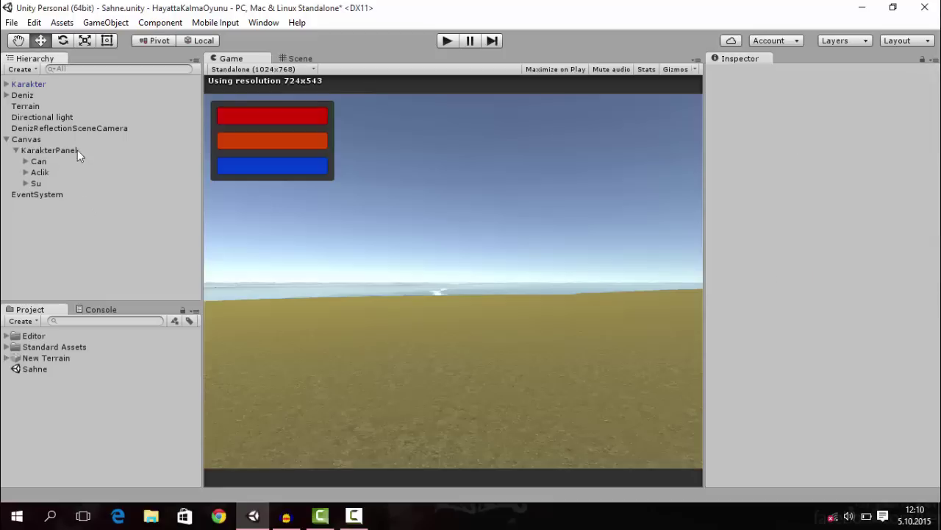
# Multi-select Can, Aclik and Su and add a UI > Text child to each.
pyautogui.click(35, 162)
pyautogui.click(25, 172)
pyautogui.click(25, 161)
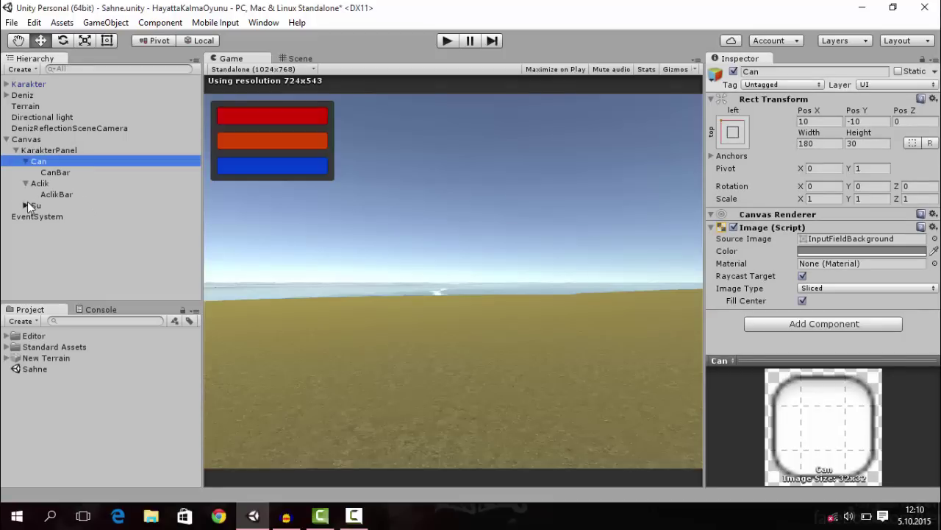
pyautogui.click(25, 205)
pyautogui.click(33, 205)
pyautogui.keyDown('ctrl'); pyautogui.click(40, 183); pyautogui.keyUp('ctrl')
pyautogui.keyDown('ctrl'); pyautogui.click(40, 162); pyautogui.keyUp('ctrl')
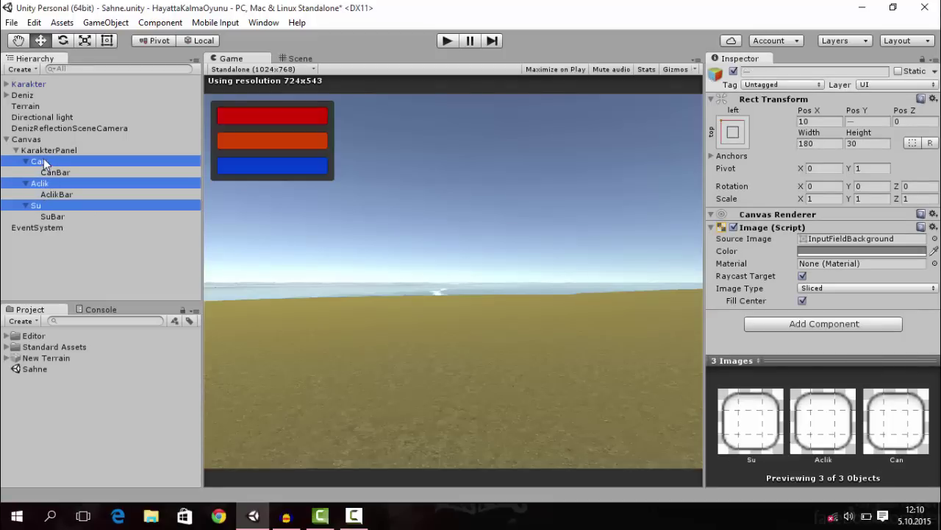
pyautogui.rightClick(37, 203)
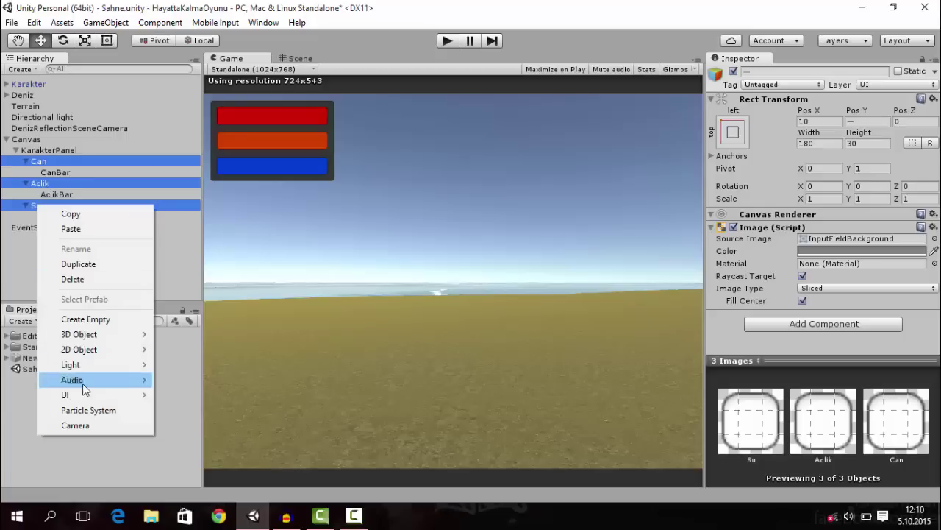
pyautogui.moveTo(83, 396)
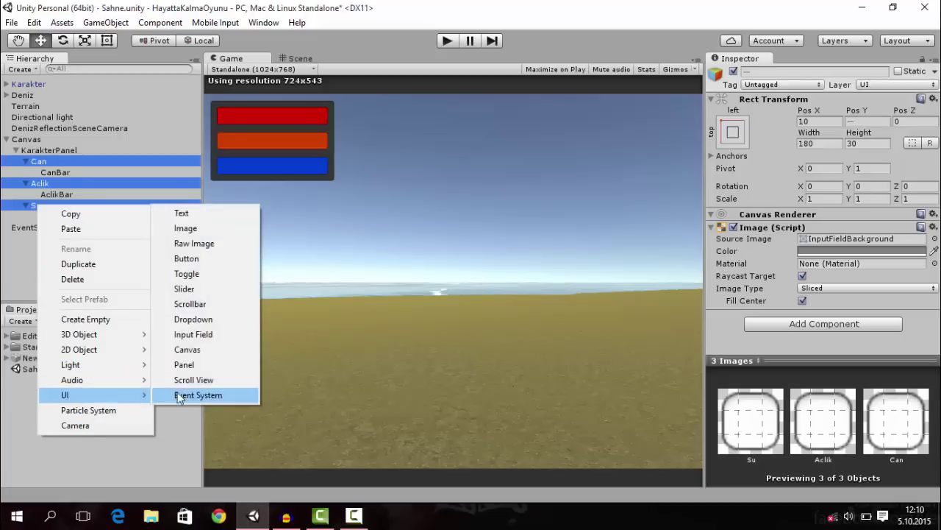
pyautogui.click(188, 216)
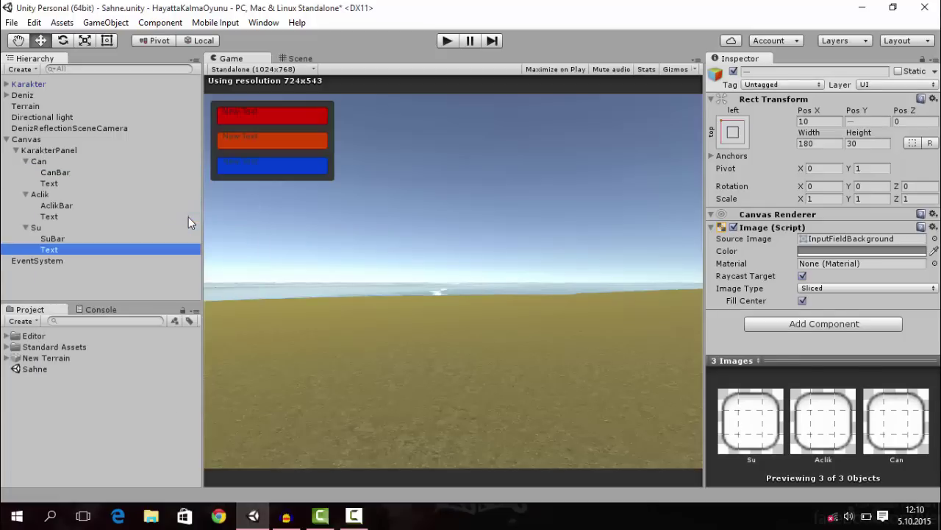
# Stretch all three Text labels across their bars and centre them horizontally and vertically.
pyautogui.keyDown('ctrl'); pyautogui.click(50, 216); pyautogui.keyUp('ctrl')
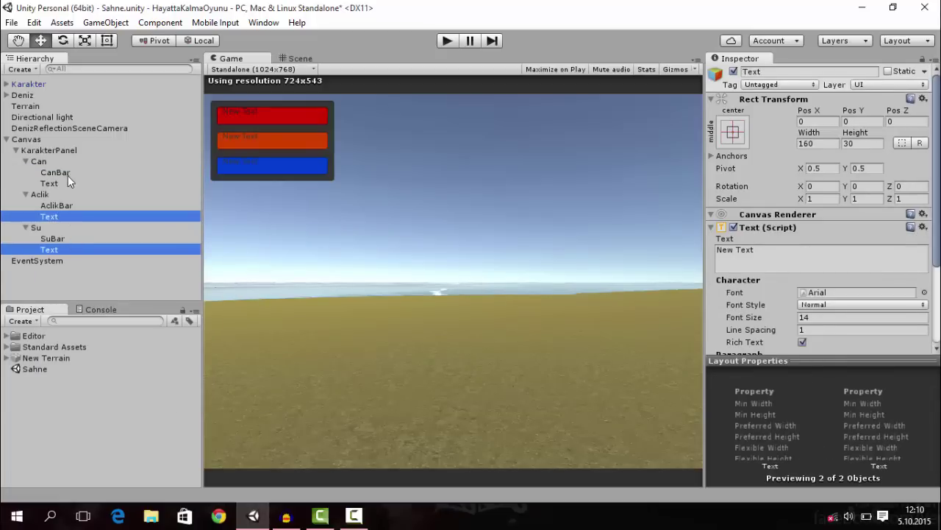
pyautogui.keyDown('ctrl'); pyautogui.click(50, 183); pyautogui.keyUp('ctrl')
pyautogui.click(733, 134)
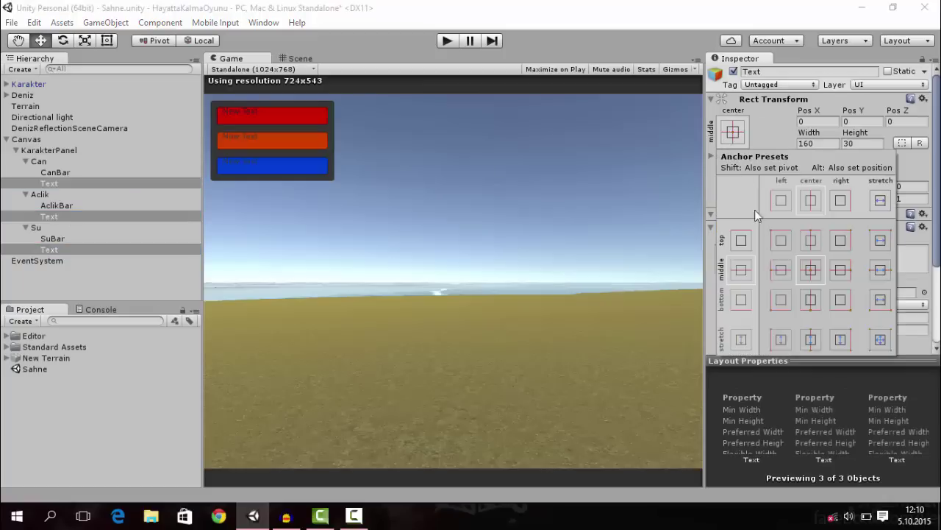
pyautogui.hotkey('shift', 'alt')
pyautogui.keyDown('alt'); pyautogui.keyDown('shift'); pyautogui.click(880, 340); pyautogui.keyUp('shift'); pyautogui.keyUp('alt')
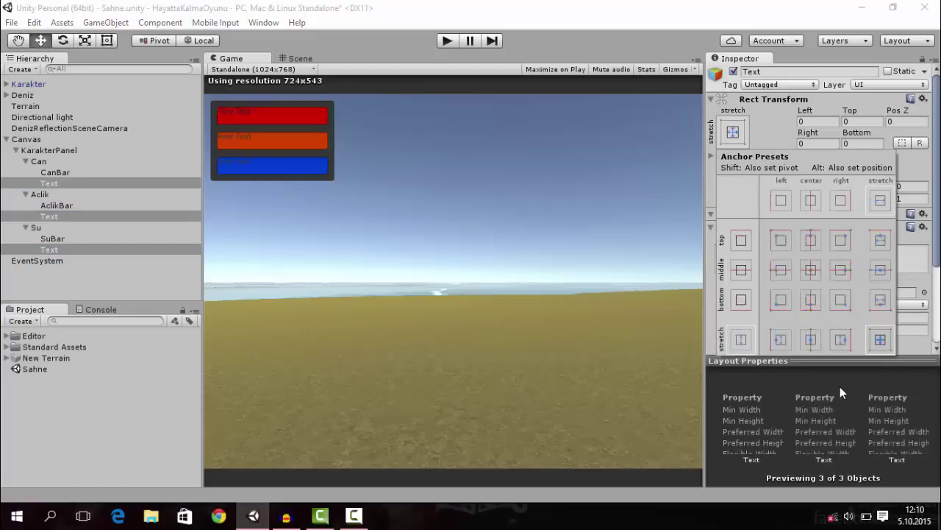
pyautogui.scroll(-3, 778, 271)
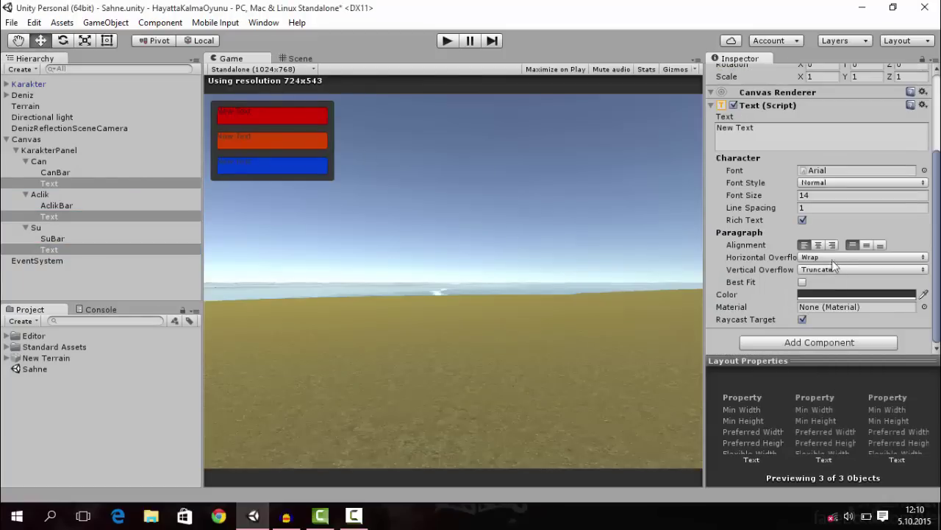
pyautogui.click(821, 245)
pyautogui.click(867, 244)
# Replace the labels' placeholder text with %100.
pyautogui.click(818, 125)
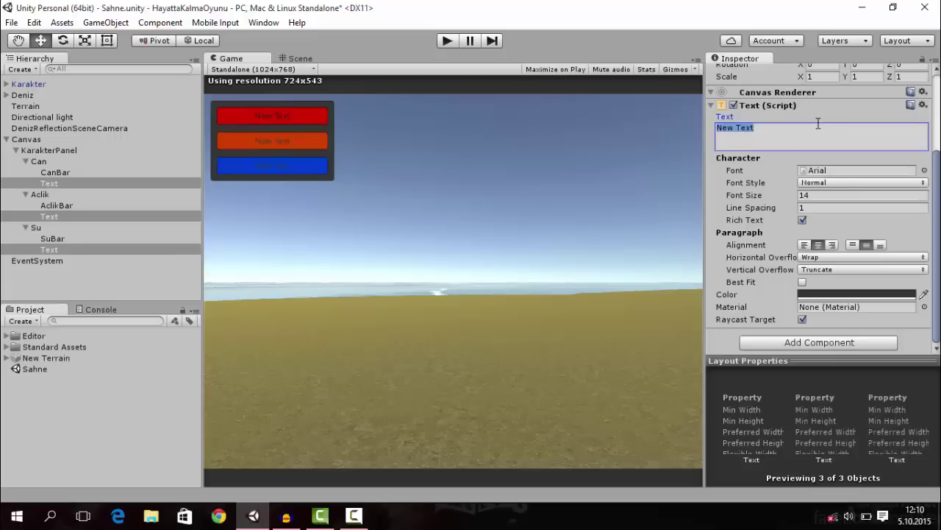
pyautogui.press('BackSpace')
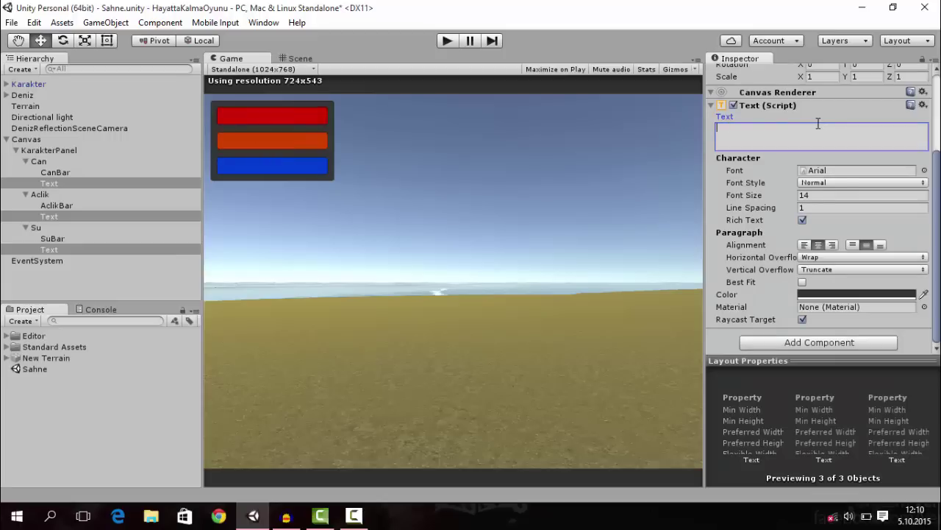
pyautogui.write('5')
pyautogui.press('BackSpace')
pyautogui.write('½')
pyautogui.write('100')
pyautogui.press('BackSpace')
pyautogui.press('BackSpace')
pyautogui.press('BackSpace')
pyautogui.press('BackSpace')
pyautogui.write('%10')
pyautogui.write('0')
pyautogui.click(805, 294)
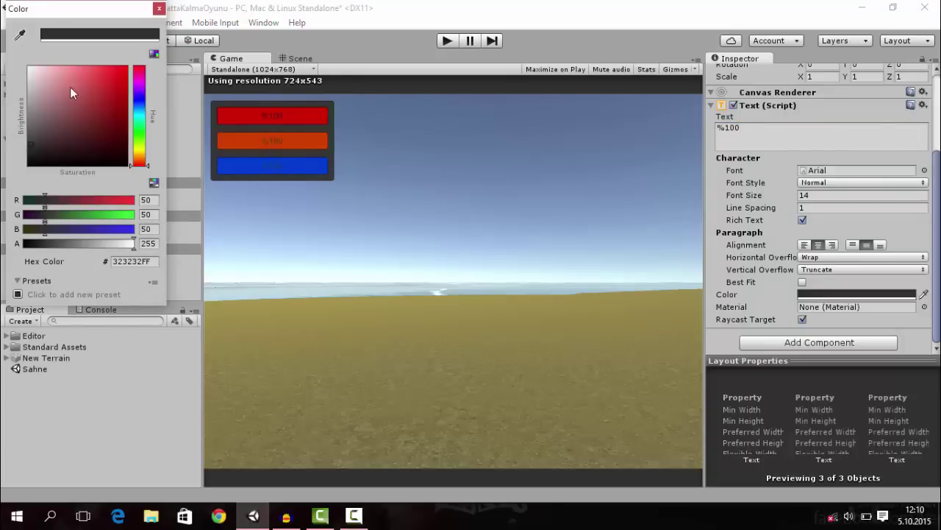
# Make the labels white, enable Best Fit, and set Max Size to 20.
pyautogui.moveTo(70, 87); pyautogui.dragTo(14, 16)
pyautogui.click(158, 8)
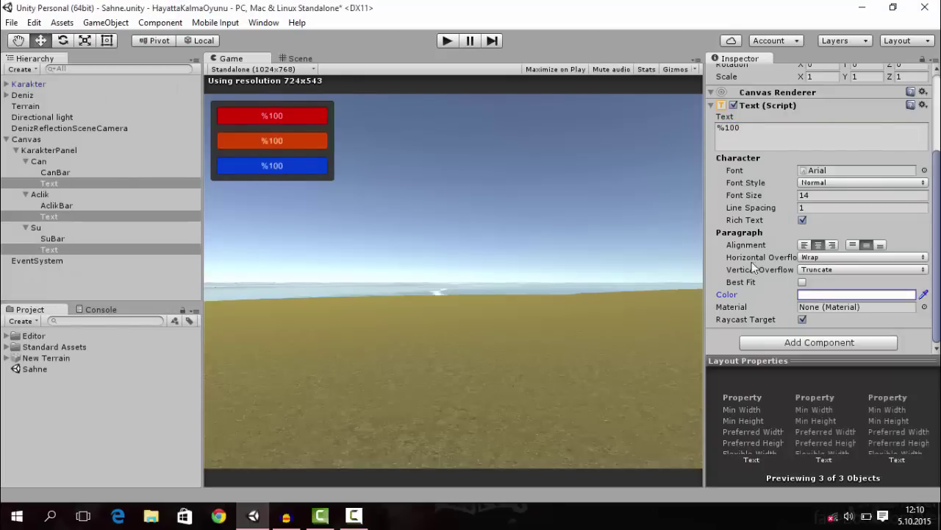
pyautogui.click(802, 283)
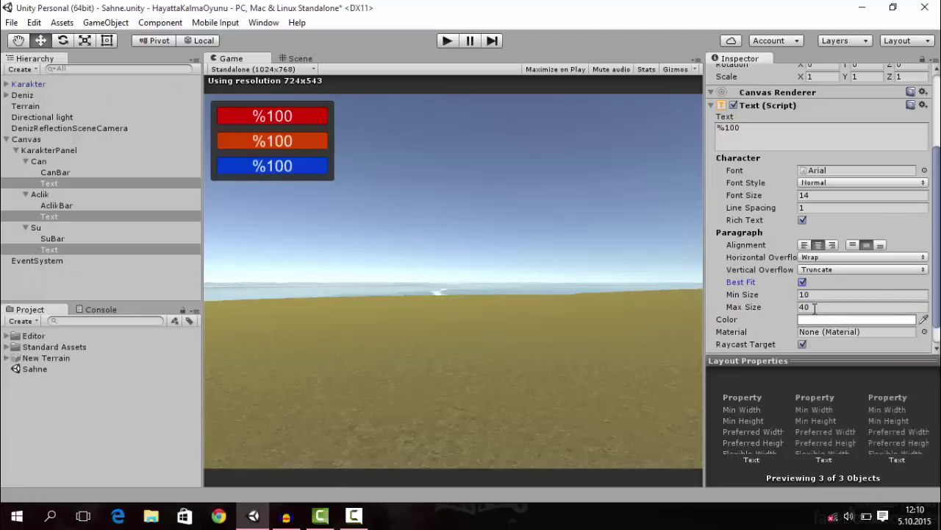
pyautogui.click(805, 306)
pyautogui.write('30')
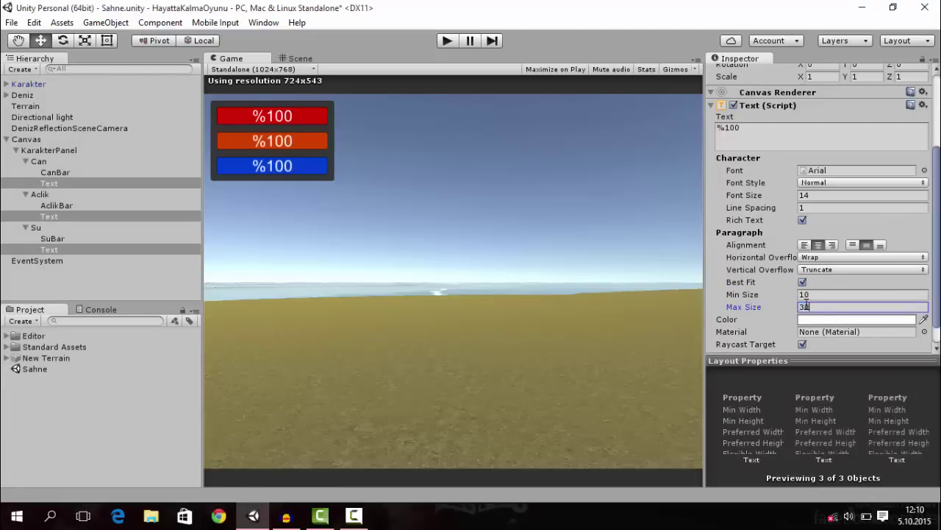
pyautogui.press('BackSpace')
pyautogui.press('BackSpace')
pyautogui.write('20')
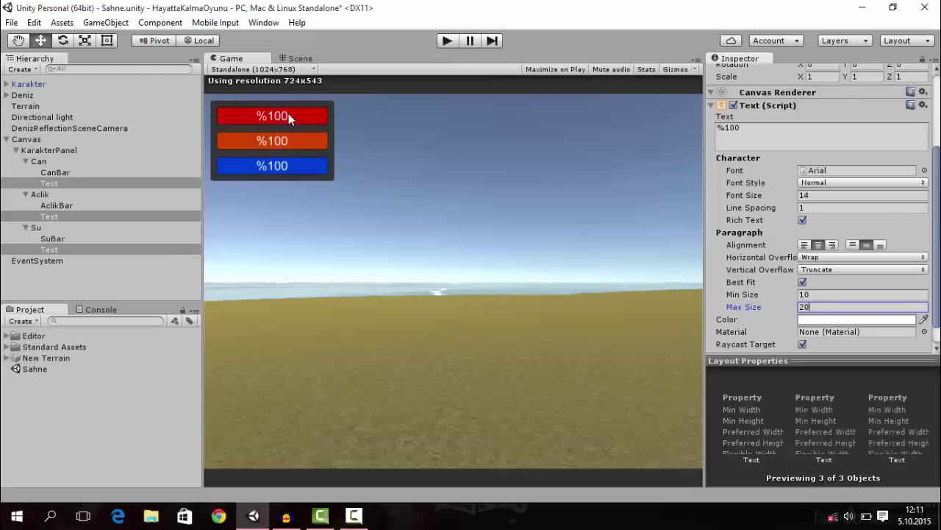
# Collapse the Can, Aclik and Su entries and clear the selection.
pyautogui.click(25, 161)
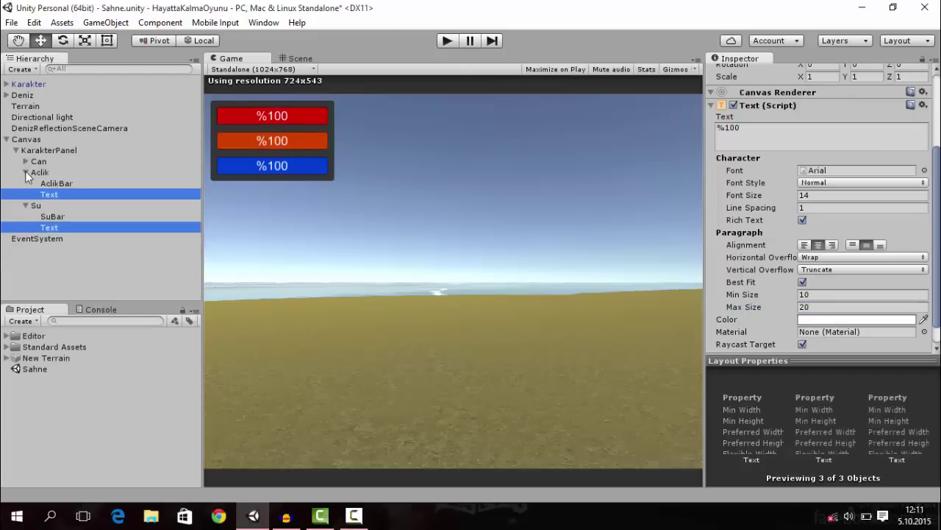
pyautogui.click(25, 172)
pyautogui.click(25, 183)
pyautogui.click(74, 247)
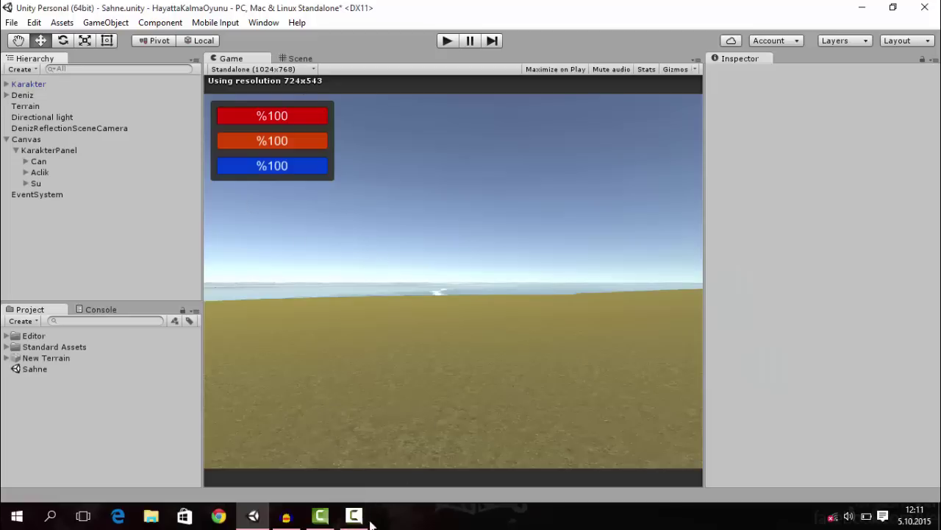
# Collapse the Canvas entry and drag the splitter up to enlarge the Project panel.
pyautogui.click(353, 515)
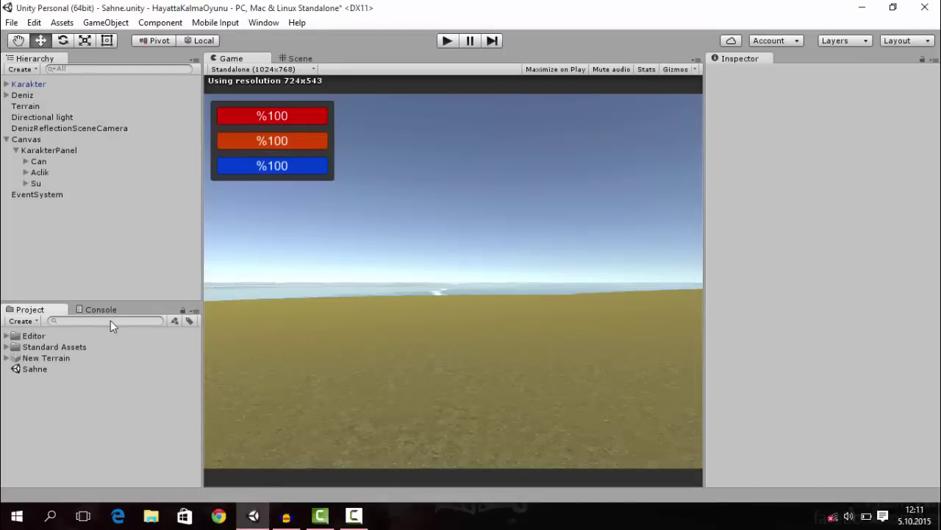
pyautogui.click(6, 139)
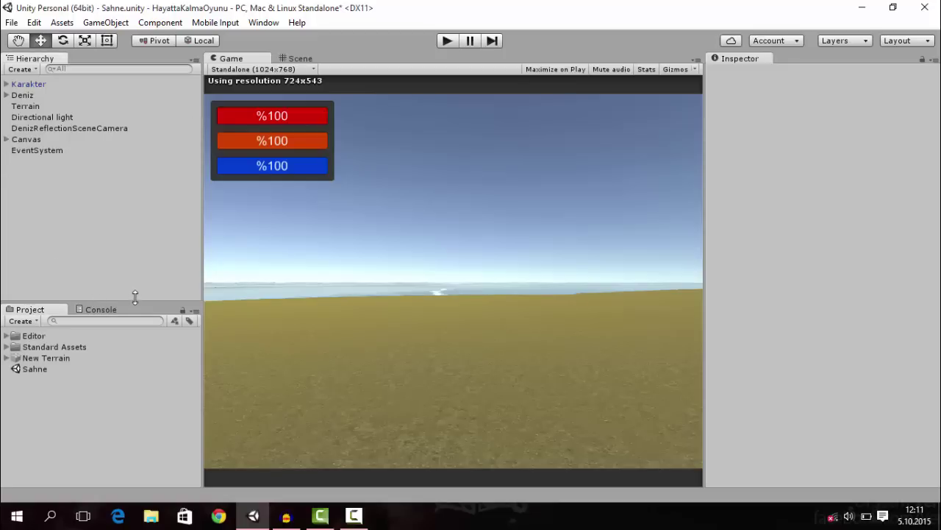
pyautogui.moveTo(144, 303); pyautogui.dragTo(143, 193)
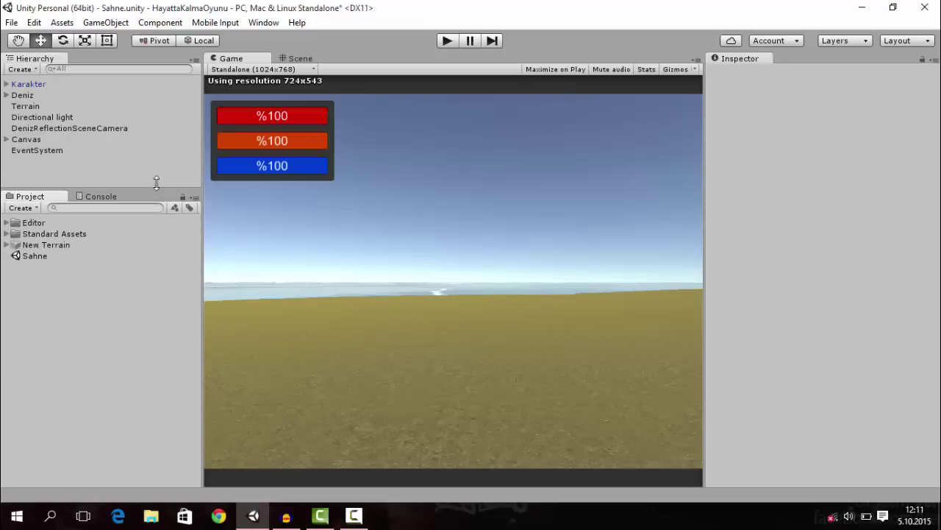
# Create a Sahneler folder and move the Sahne scene into it.
pyautogui.rightClick(21, 288)
pyautogui.moveTo(110, 56)
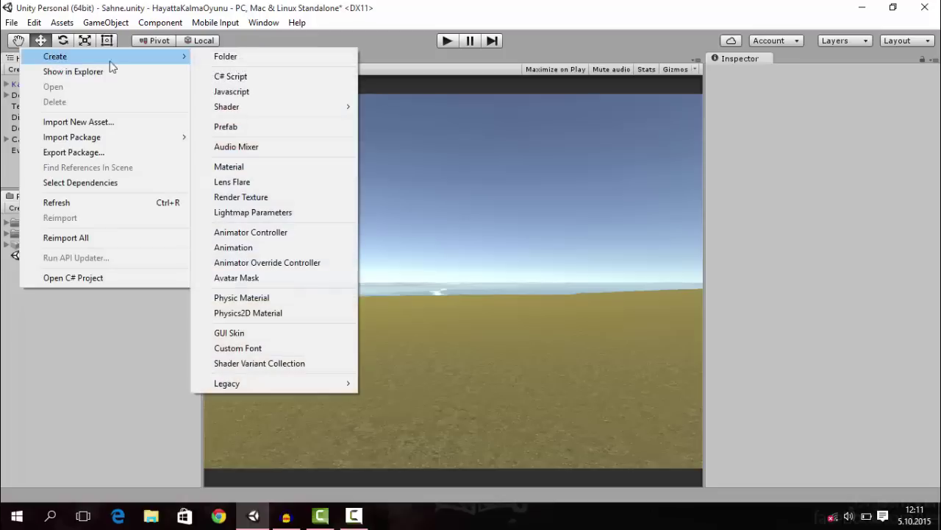
pyautogui.click(217, 58)
pyautogui.press('BackSpace')
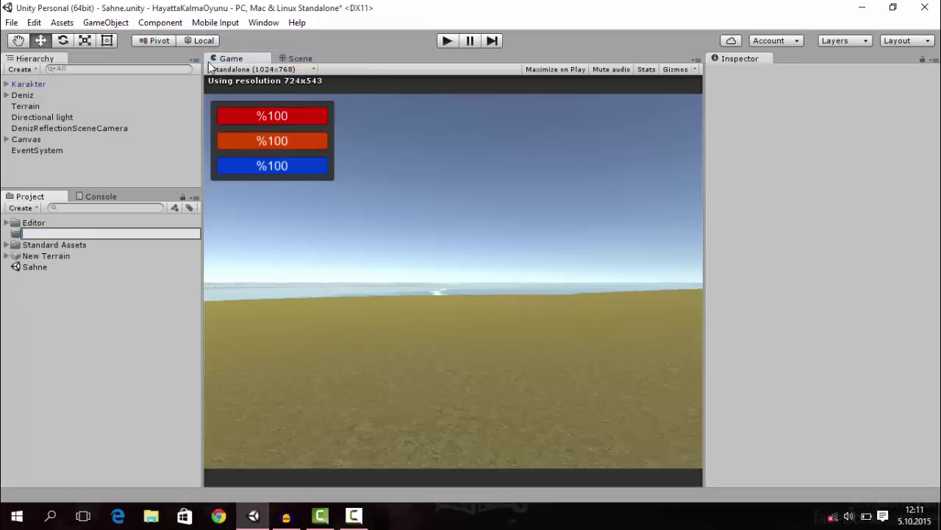
pyautogui.write('Sahneler')
pyautogui.press('Return')
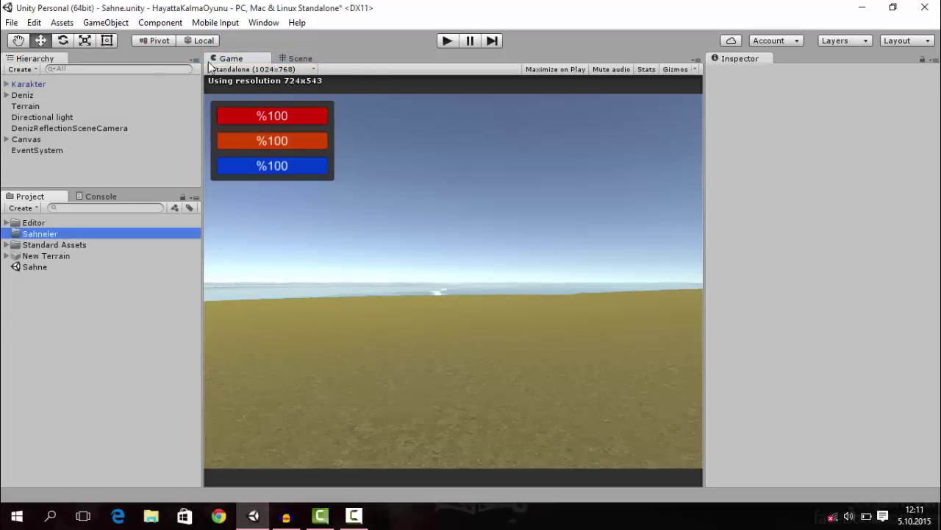
pyautogui.moveTo(38, 268); pyautogui.dragTo(40, 234)
# Create a Kodlar folder in the project assets.
pyautogui.click(22, 207)
pyautogui.click(51, 169)
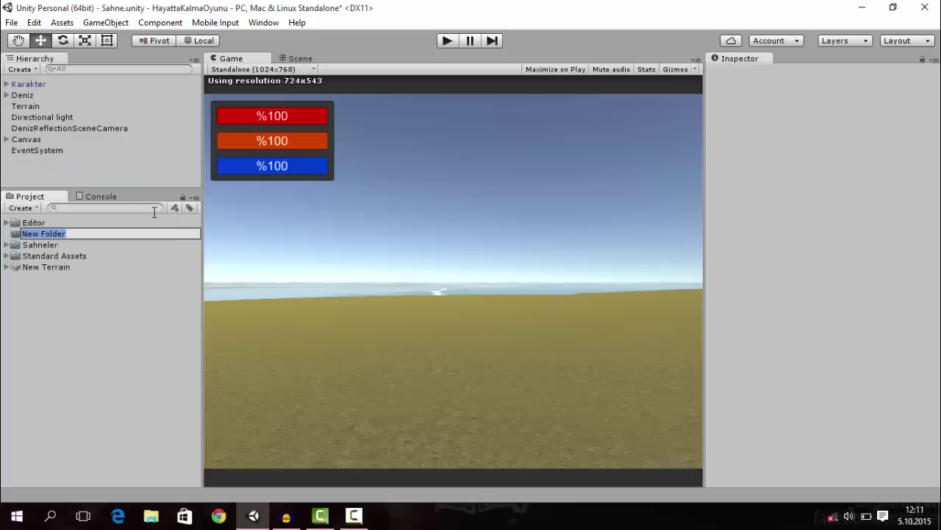
pyautogui.press('BackSpace')
pyautogui.write('Ko')
pyautogui.write('dlar')
pyautogui.press('Return')
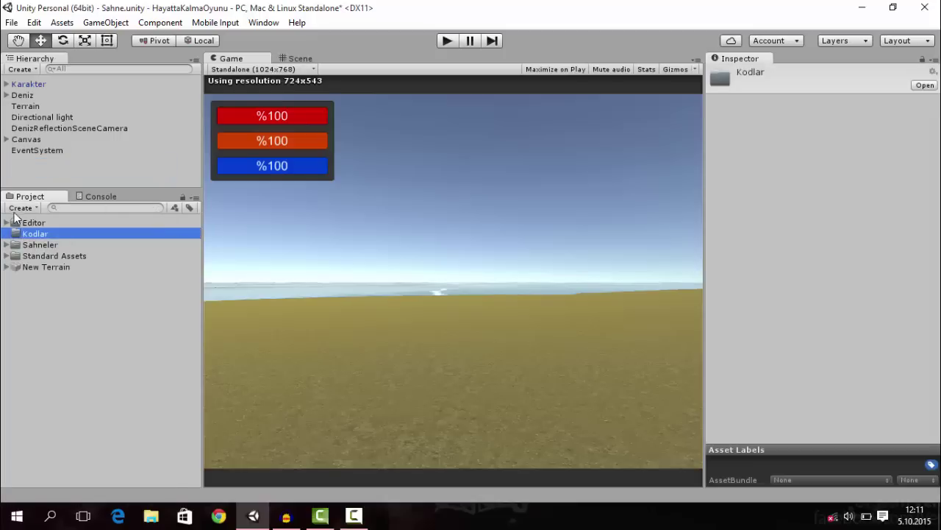
# Create a Modeller folder and move it out to the Assets root.
pyautogui.click(20, 208)
pyautogui.click(49, 163)
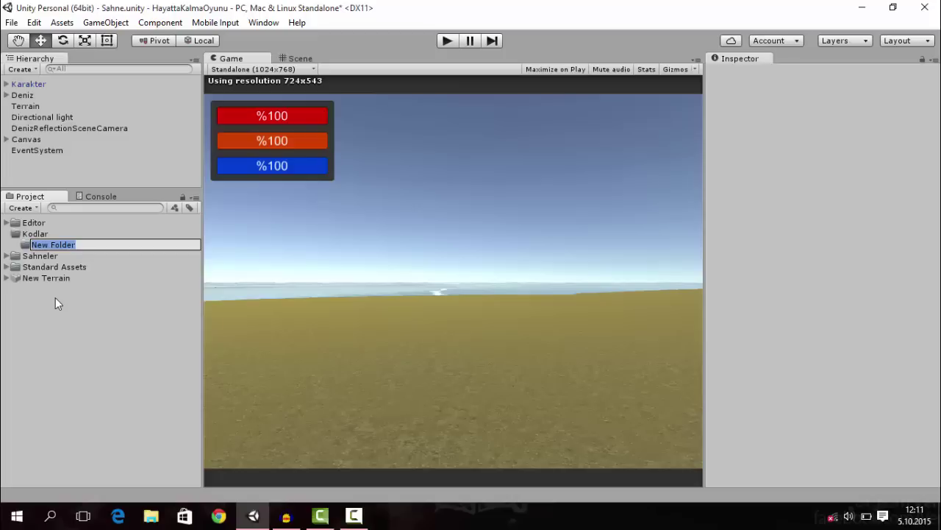
pyautogui.press('BackSpace')
pyautogui.write('Mode')
pyautogui.write('ller')
pyautogui.press('Return')
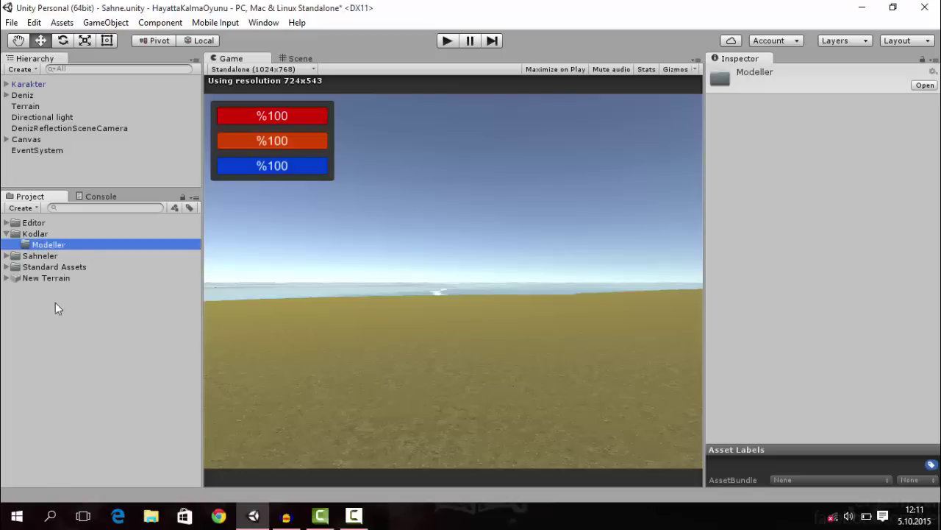
pyautogui.moveTo(41, 241); pyautogui.dragTo(55, 302)
# Delete an accidentally created script inside Modeller.
pyautogui.click(20, 209)
pyautogui.click(45, 182)
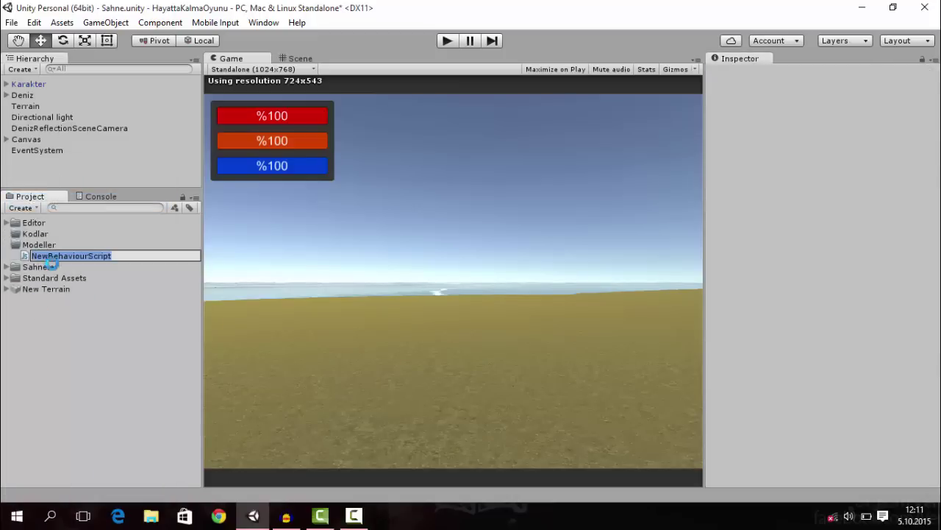
pyautogui.press('Return')
pyautogui.press('Delete')
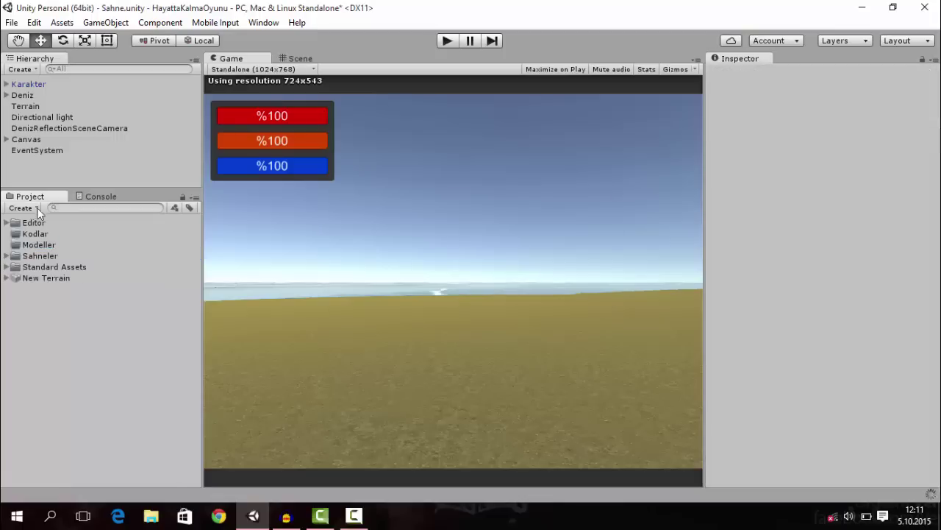
# Create a folder named Hazir, correcting its capitalisation from 'hazir'.
pyautogui.click(21, 207)
pyautogui.click(72, 165)
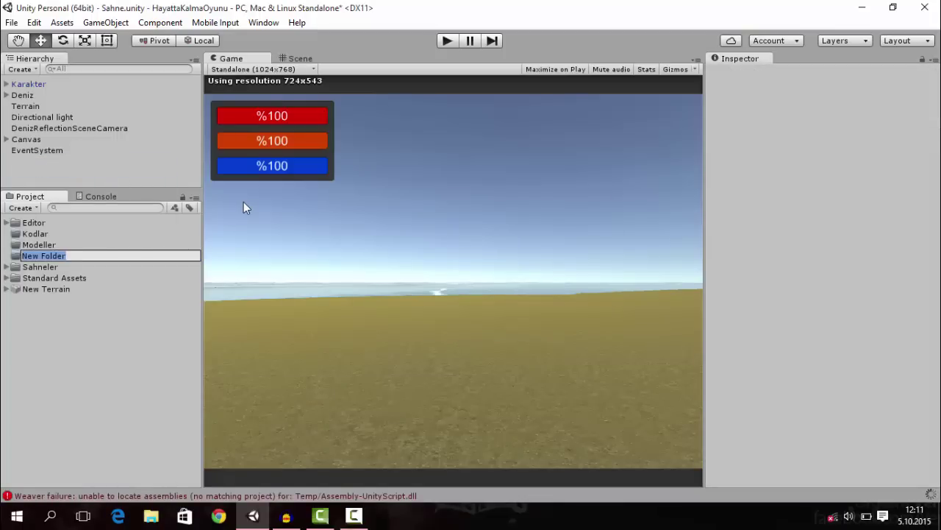
pyautogui.press('BackSpace')
pyautogui.write('hazir')
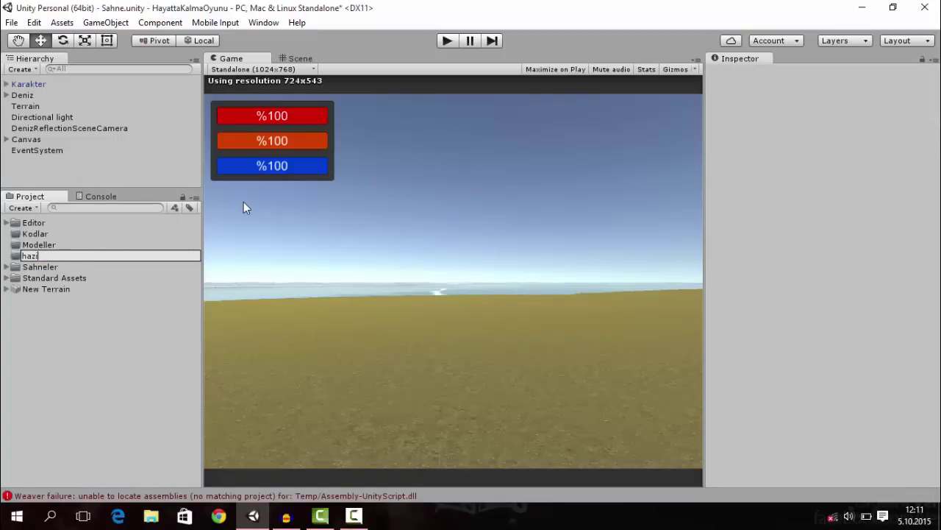
pyautogui.press('Return')
pyautogui.press('F2')
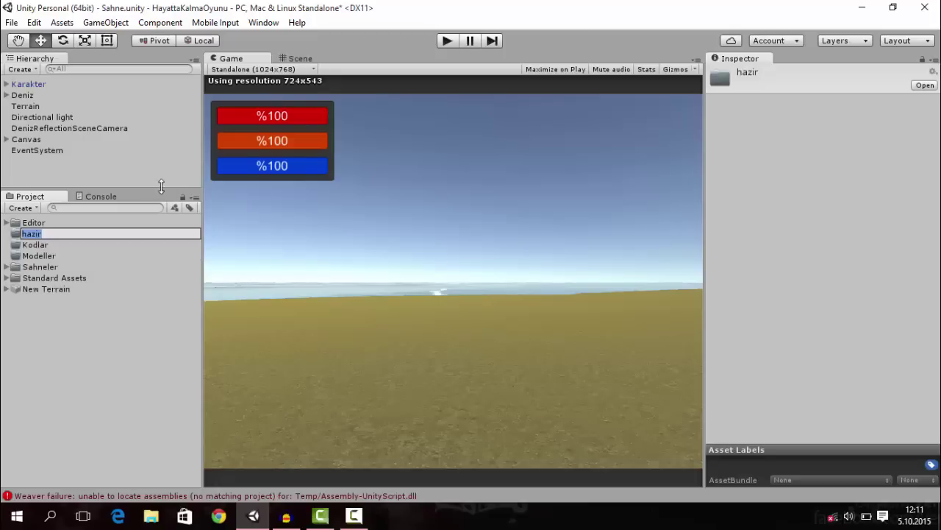
pyautogui.write('Hazir')
pyautogui.press('Return')
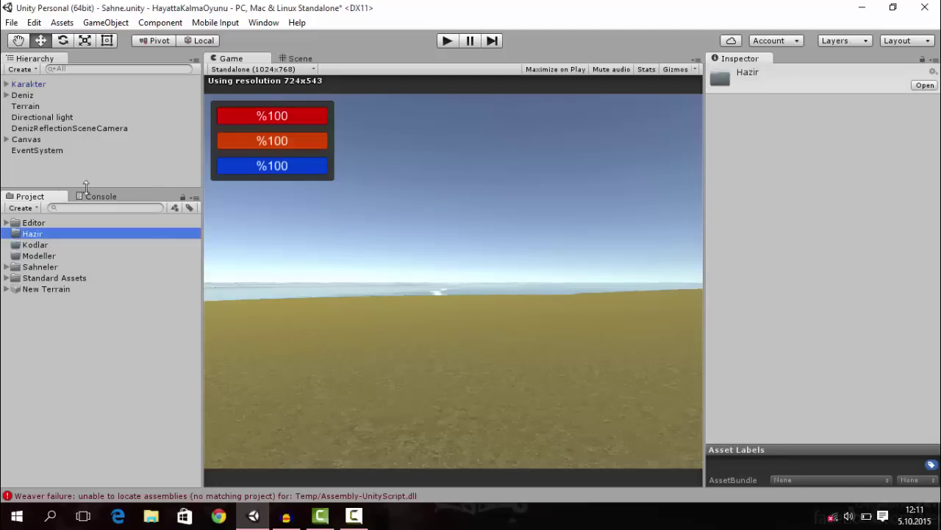
# Create an Animasyonlar folder in the project assets.
pyautogui.click(20, 208)
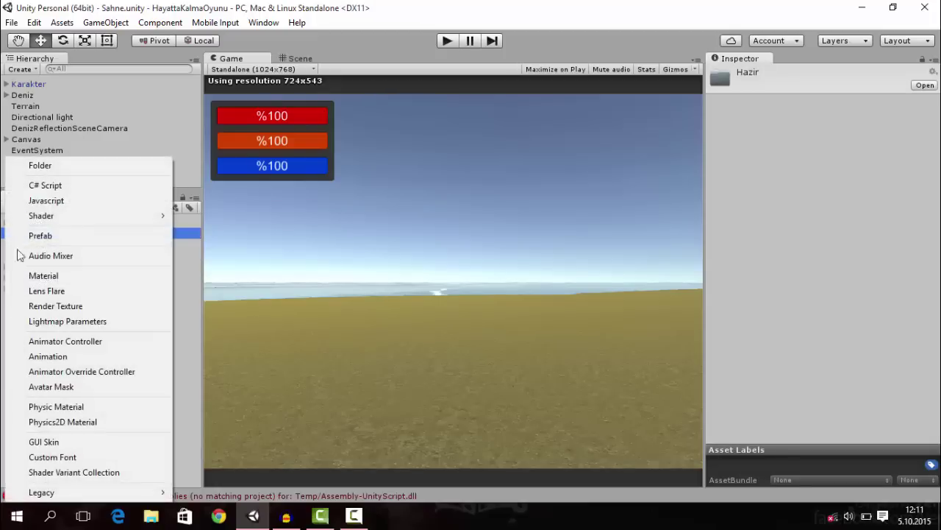
pyautogui.click(178, 347)
pyautogui.click(22, 208)
pyautogui.click(54, 166)
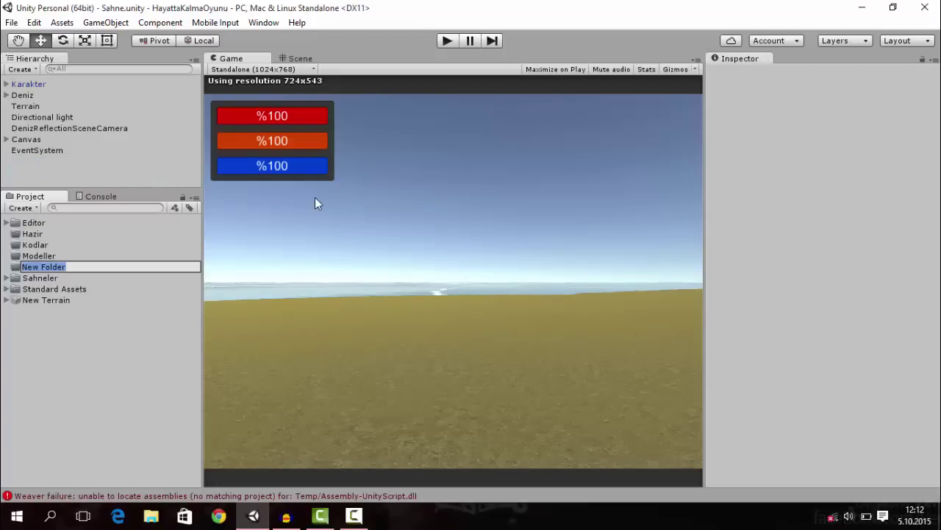
pyautogui.write('Animasy')
pyautogui.write('onlar')
pyautogui.press('Return')
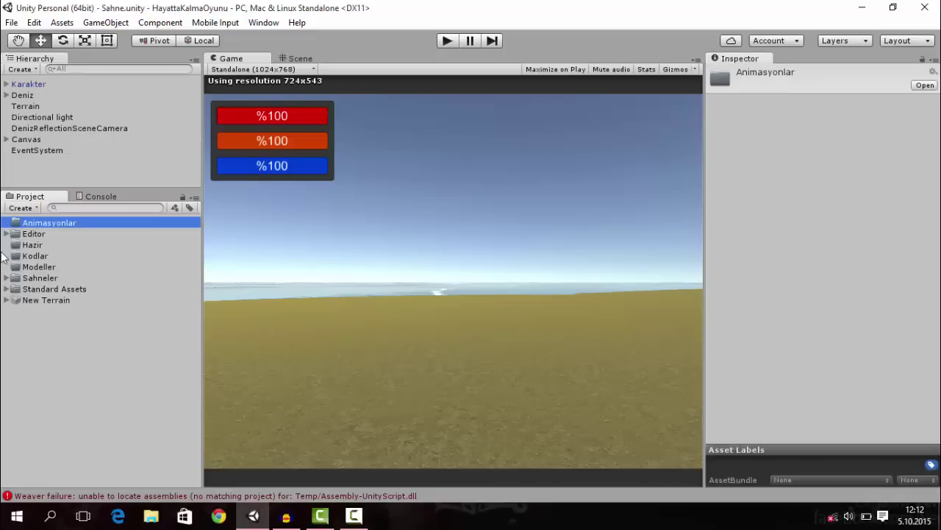
pyautogui.click(4, 392)
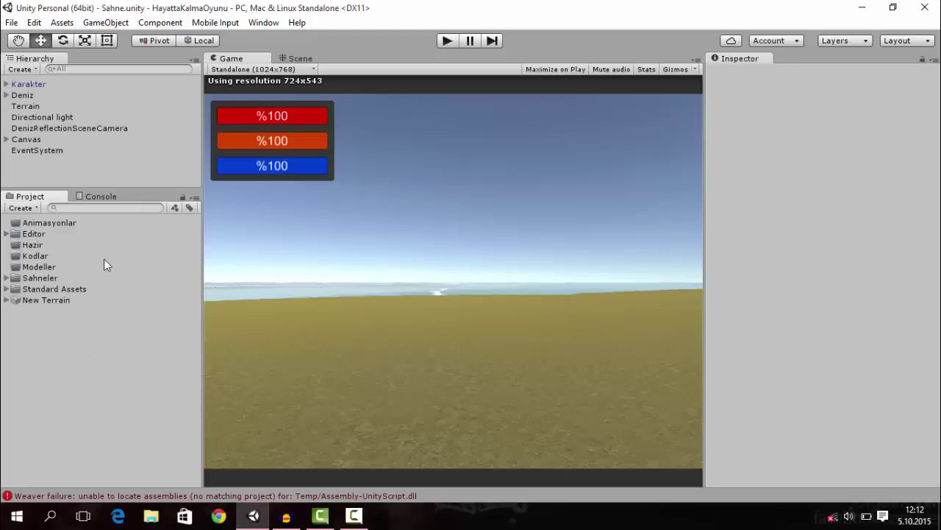
# Clear the Weaver error from the Console and return to the Project panel.
pyautogui.click(101, 196)
pyautogui.click(22, 209)
pyautogui.click(30, 196)
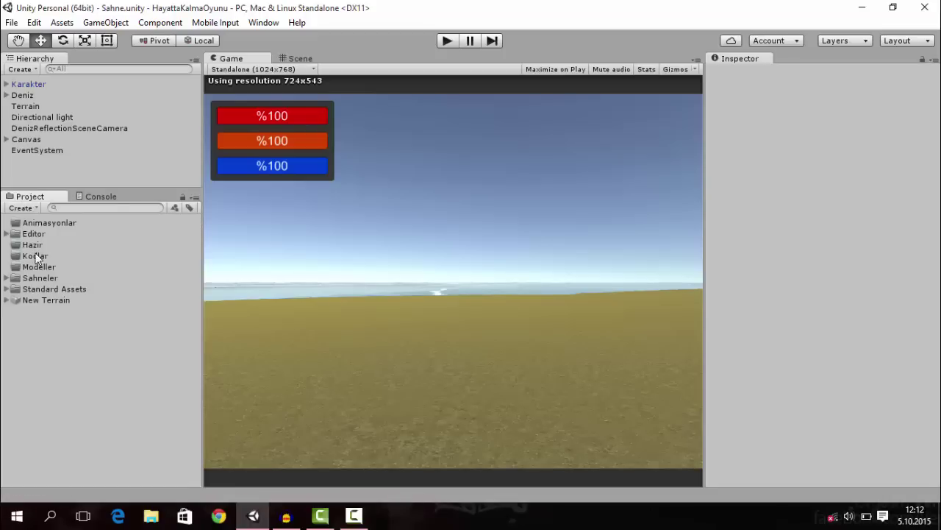
# Add a C# script named Karakter to Kodlar and open it in Visual Studio.
pyautogui.click(40, 258)
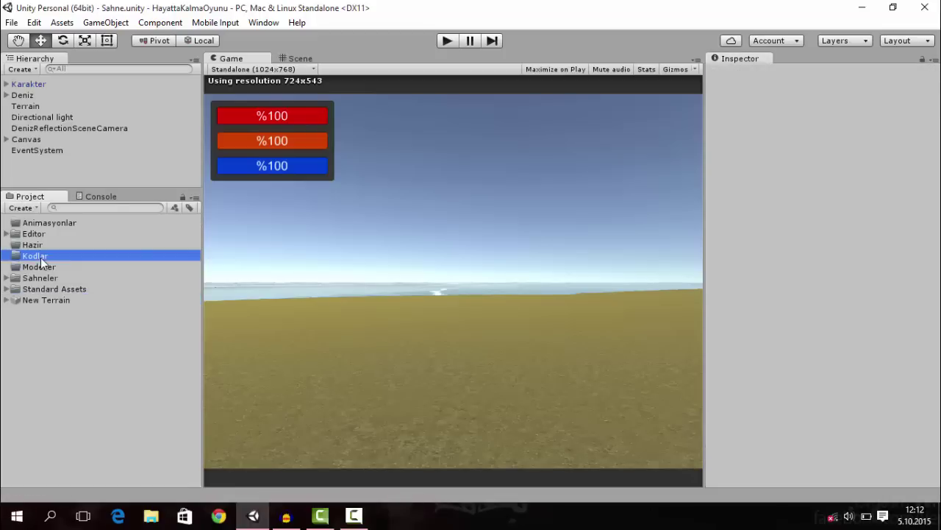
pyautogui.rightClick(41, 257)
pyautogui.moveTo(87, 264)
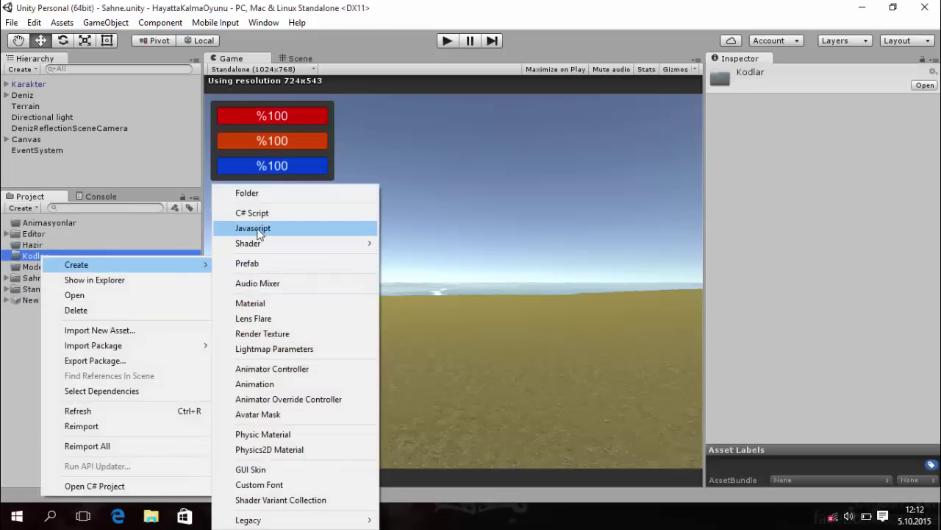
pyautogui.click(245, 214)
pyautogui.press('BackSpace')
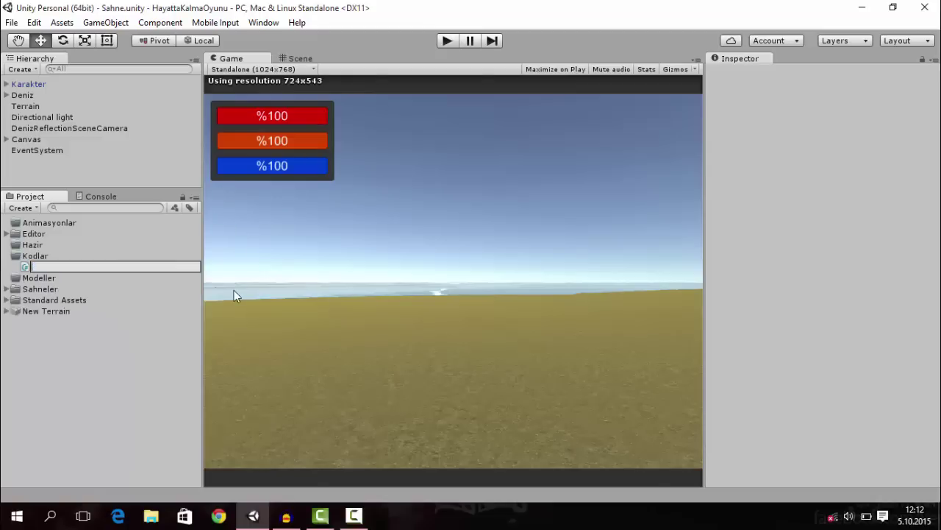
pyautogui.write('Kar')
pyautogui.write('akter')
pyautogui.press('Return')
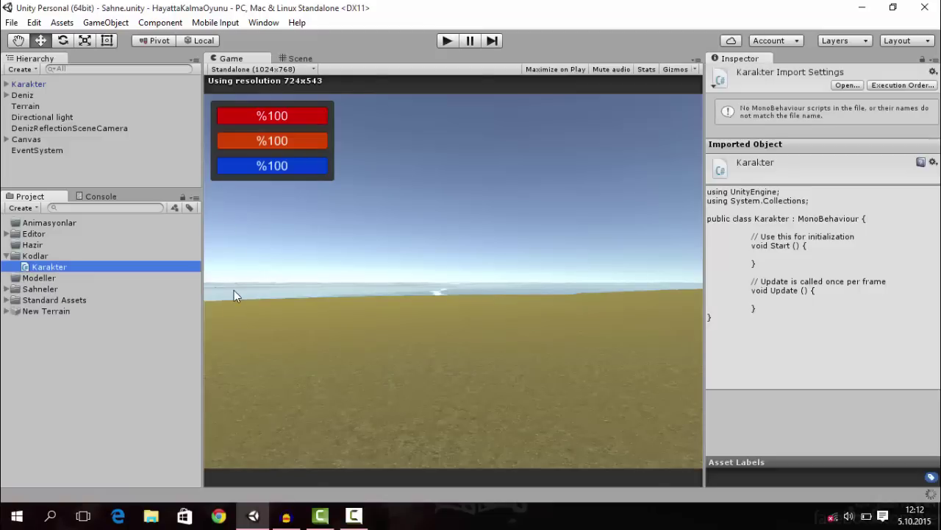
pyautogui.press('Return')
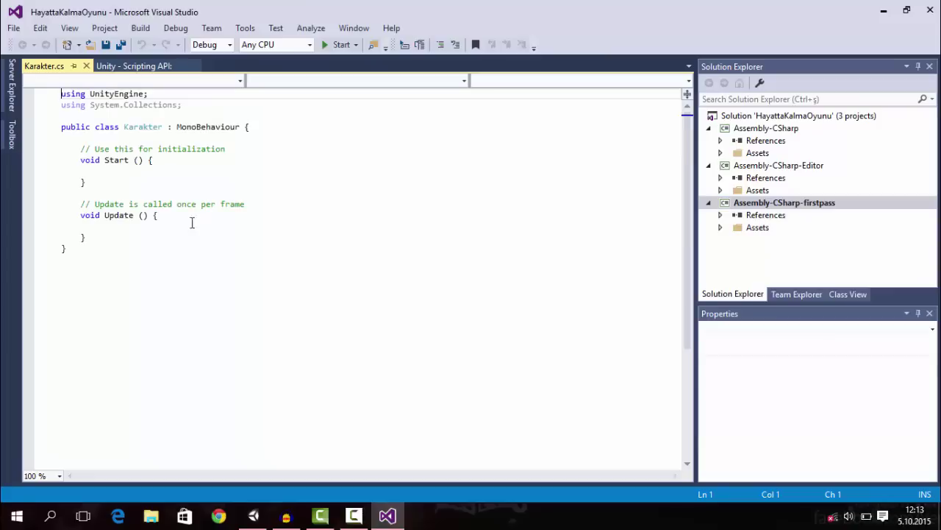
# Replace the Start comment with 'public float can;' and save Karakter.
pyautogui.middleClick(131, 66)
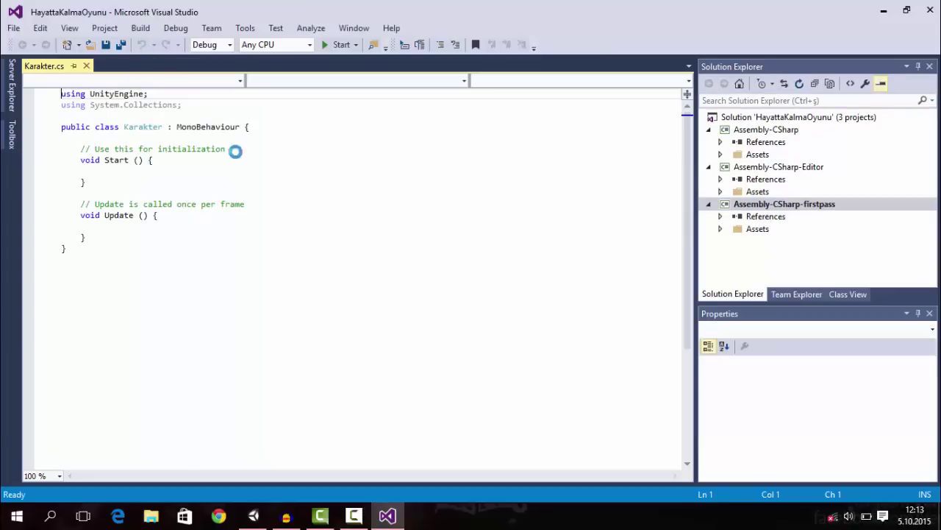
pyautogui.moveTo(250, 149); pyautogui.dragTo(78, 149)
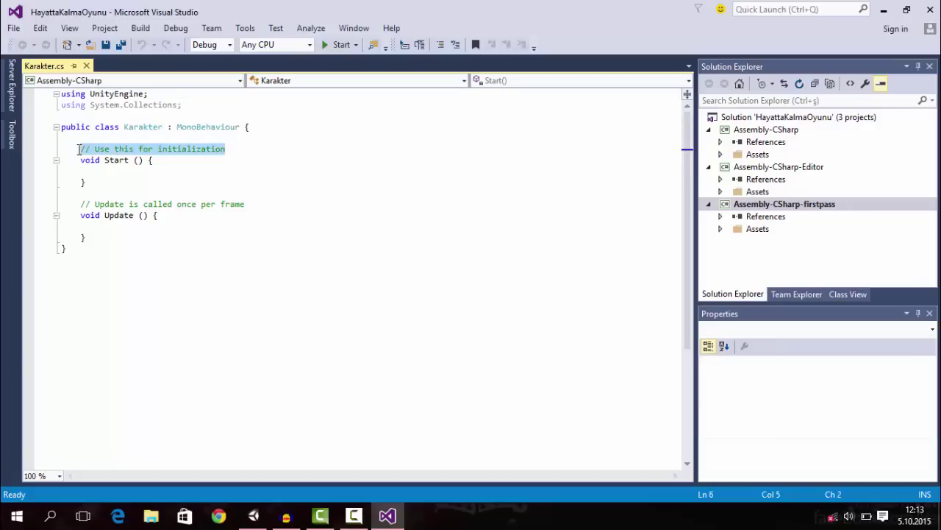
pyautogui.press('BackSpace')
pyautogui.write('p')
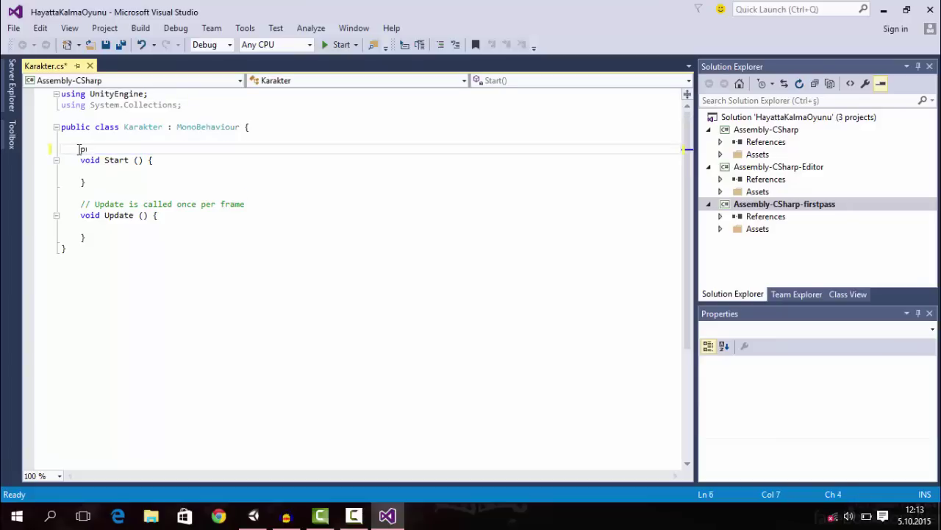
pyautogui.write('ublic')
pyautogui.write(' f')
pyautogui.write('loat can')
pyautogui.write(';')
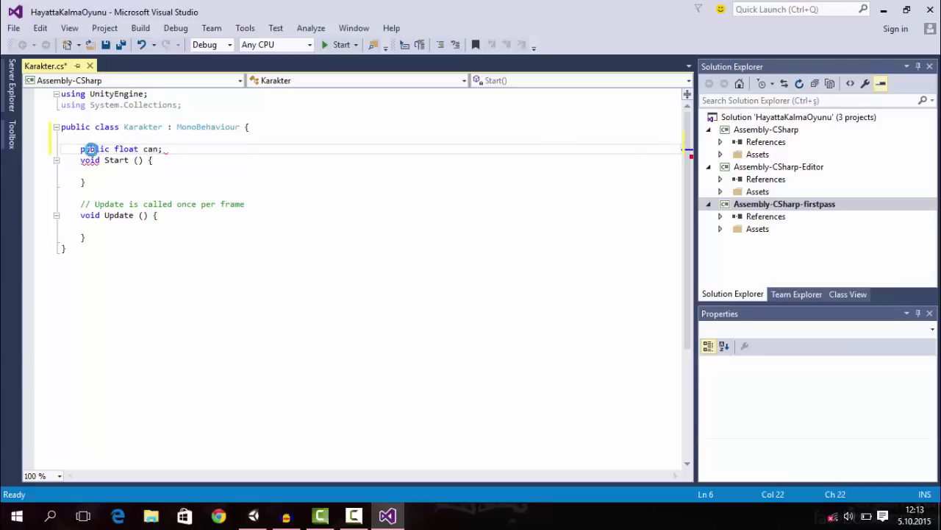
pyautogui.hotkey('ctrl', 's')
pyautogui.click(254, 515)
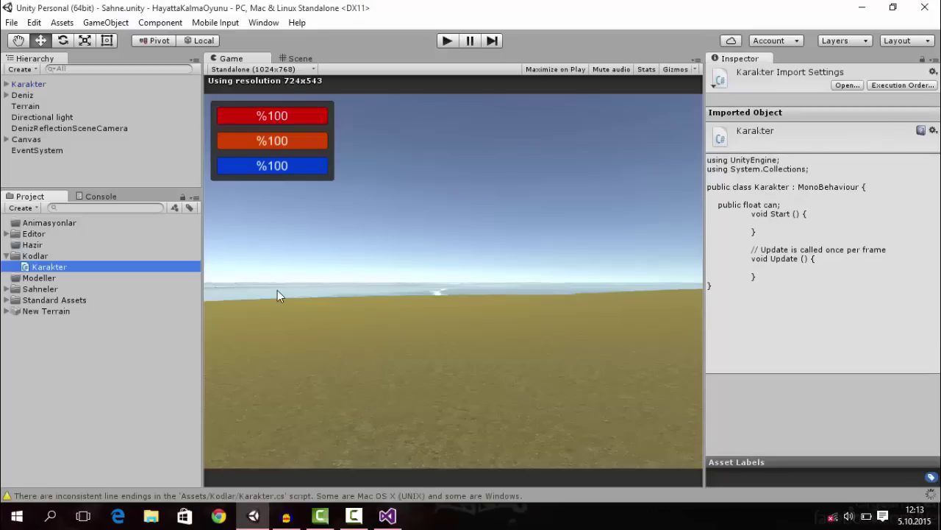
# Add an empty GameObject at the origin named OyunAyarlari.
pyautogui.click(43, 364)
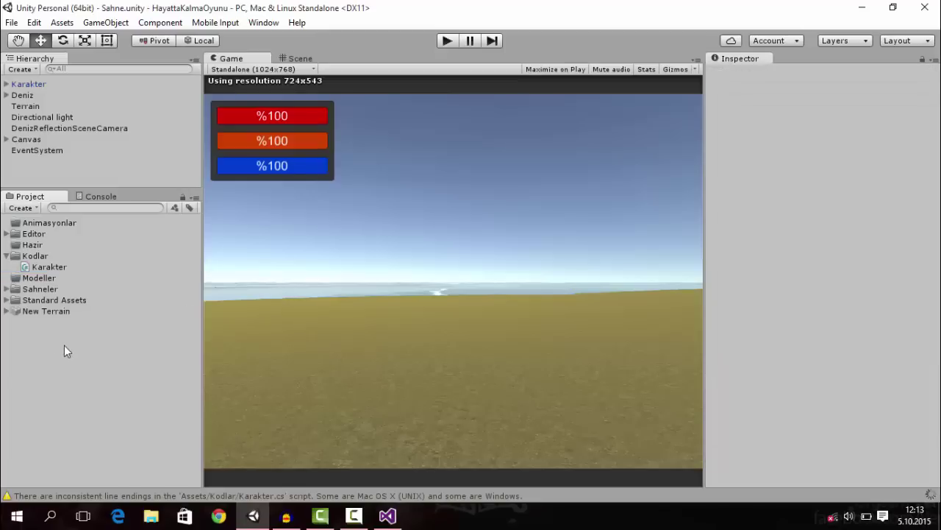
pyautogui.moveTo(143, 189); pyautogui.dragTo(143, 263)
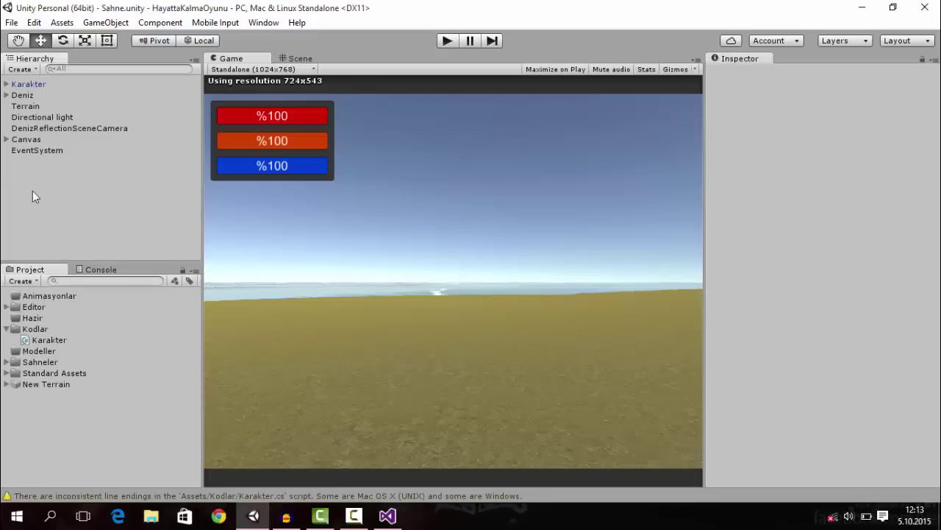
pyautogui.rightClick(33, 191)
pyautogui.click(81, 306)
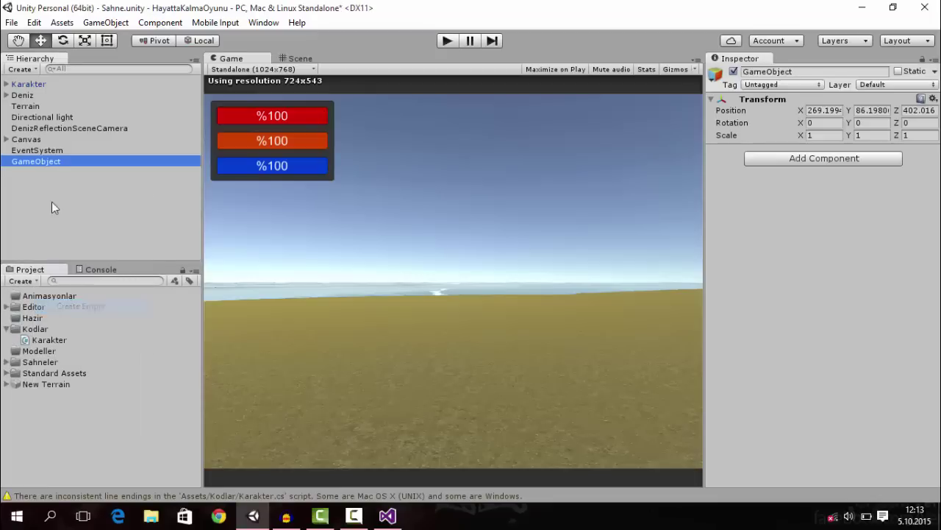
pyautogui.click(932, 100)
pyautogui.click(883, 113)
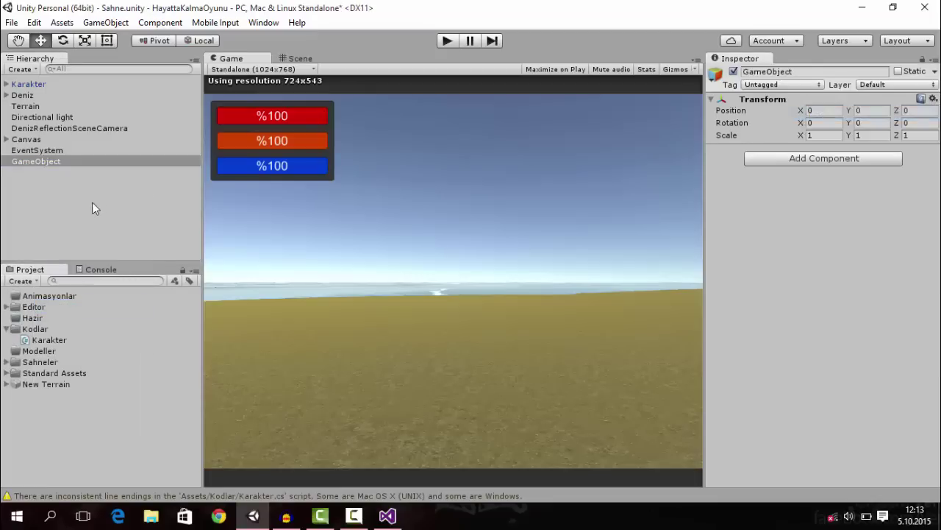
pyautogui.click(83, 160)
pyautogui.press('BackSpace')
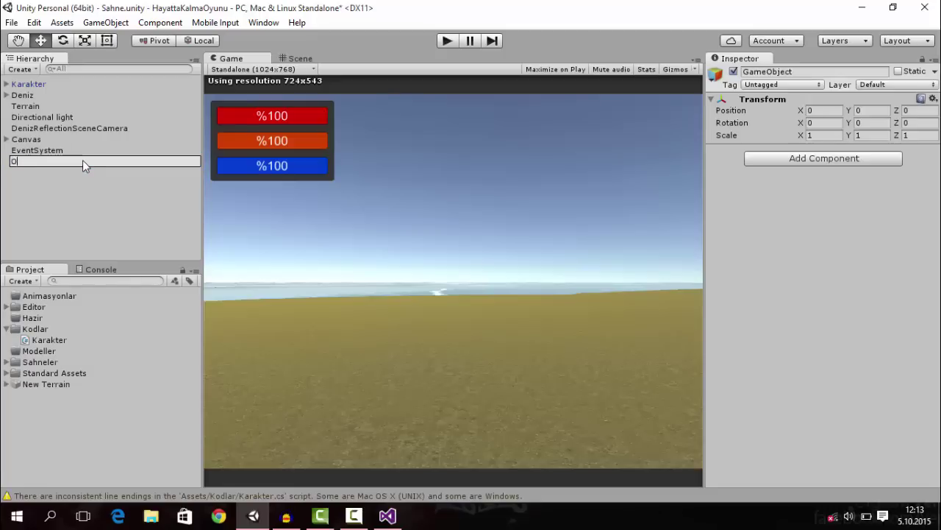
pyautogui.write('OyunAy')
pyautogui.write('arla')
pyautogui.write('ri')
pyautogui.press('Return')
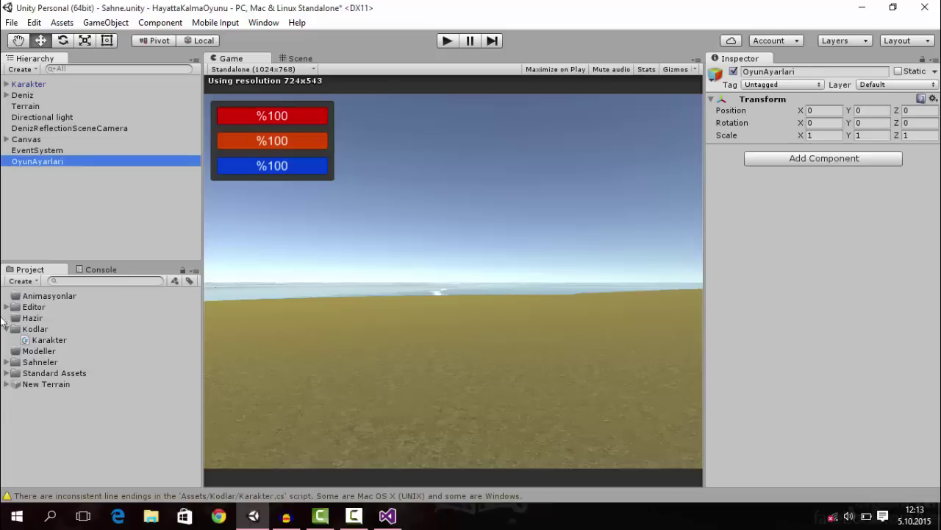
# Attach the Karakter script to OyunAyarlari and start entering its Can value.
pyautogui.moveTo(44, 340); pyautogui.dragTo(783, 234)
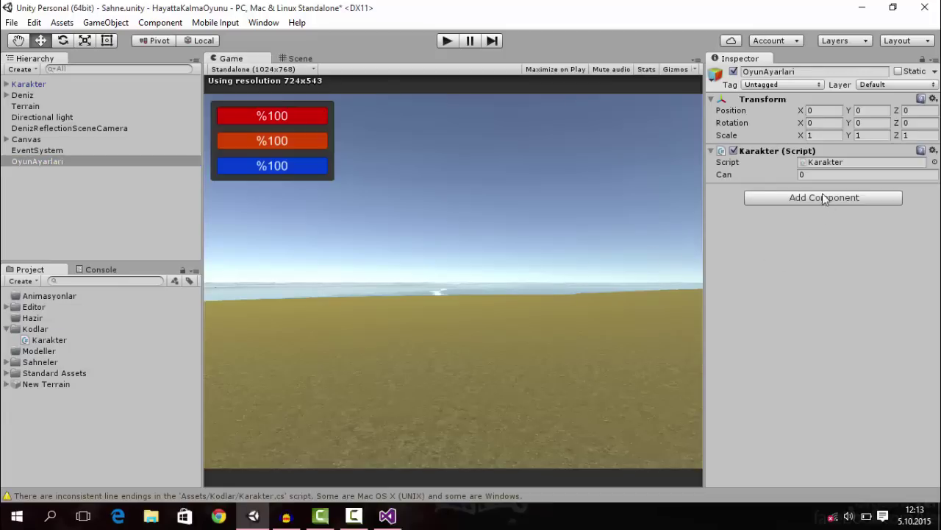
pyautogui.click(388, 515)
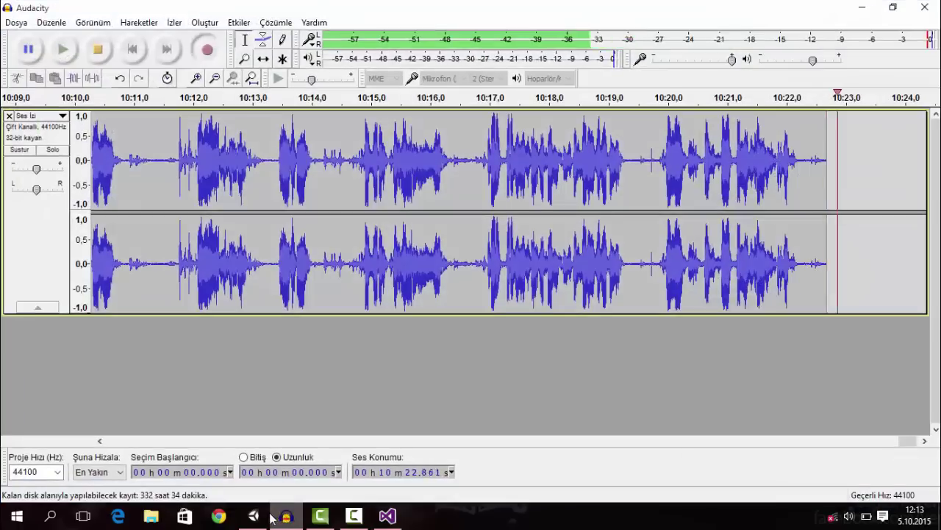
pyautogui.click(253, 514)
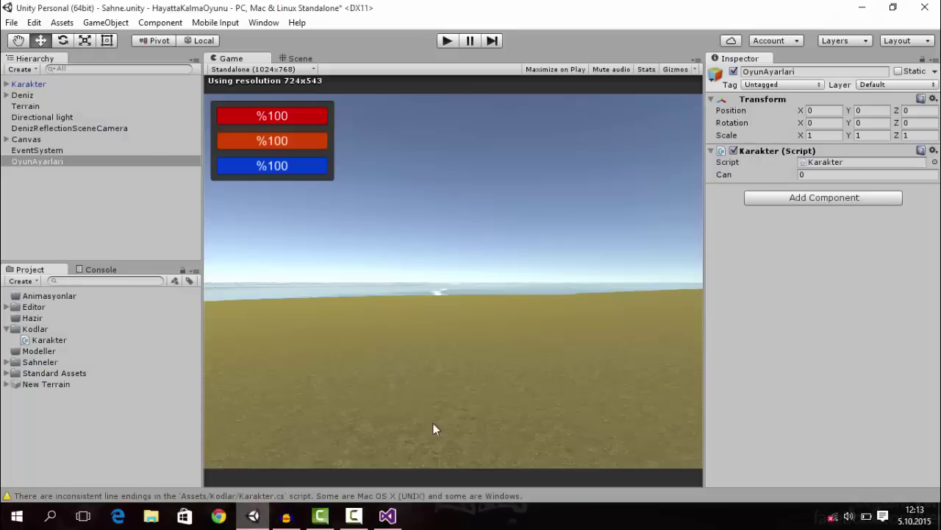
pyautogui.click(802, 170)
pyautogui.write('100')
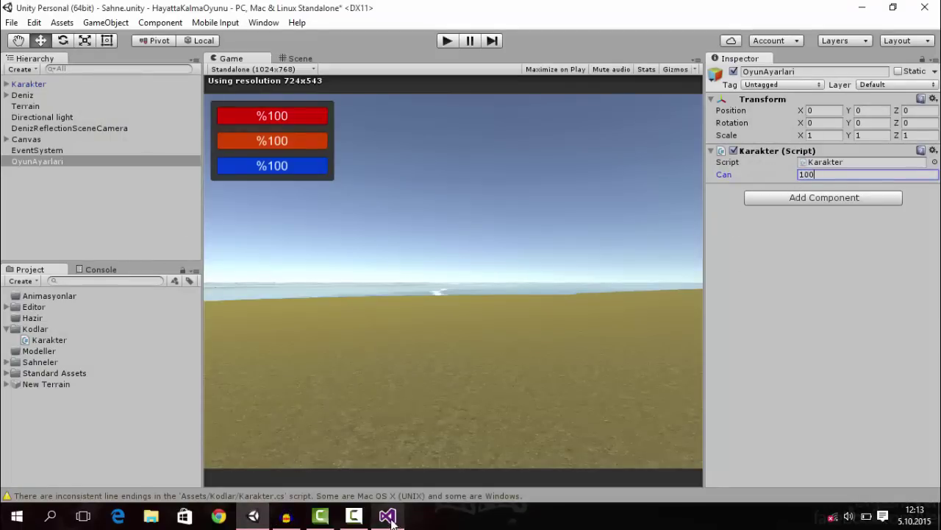
# Extend the declaration to 'public float can,aclik,su;' and save the script.
pyautogui.click(389, 517)
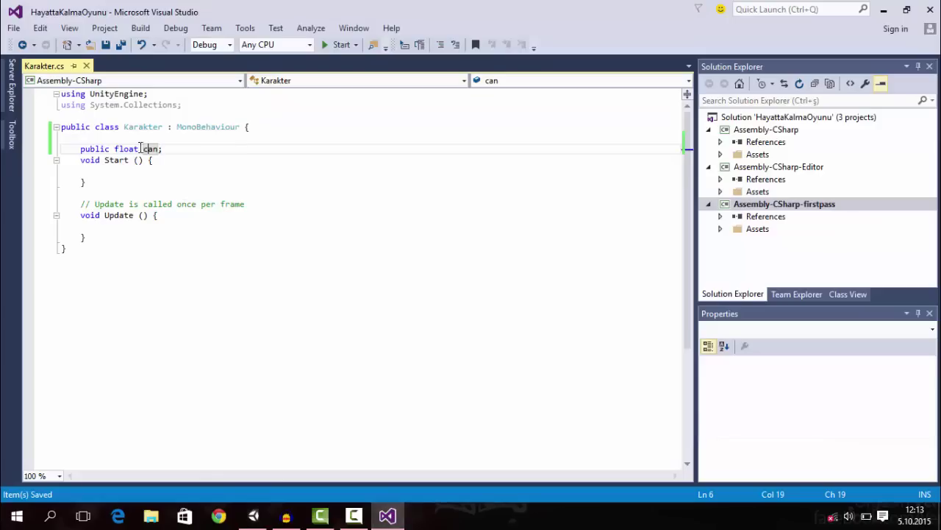
pyautogui.write(',')
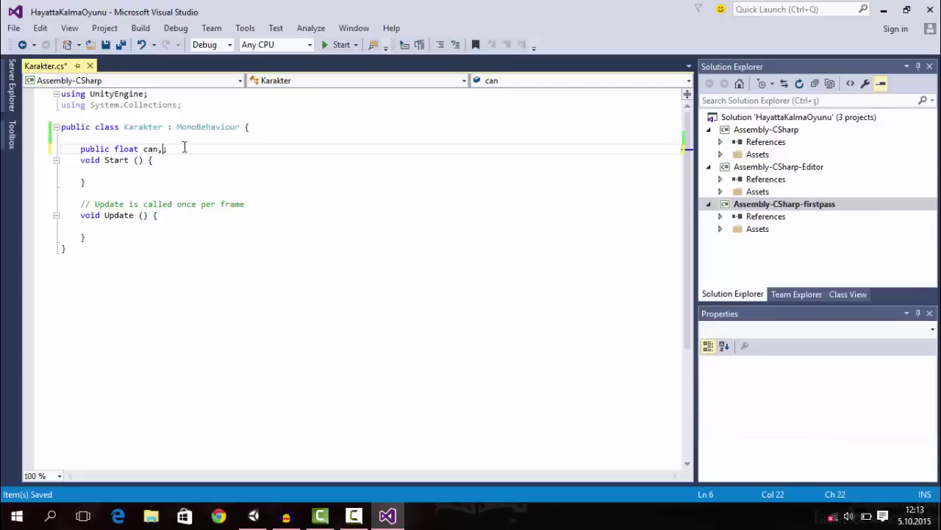
pyautogui.write('aclik,')
pyautogui.write('su')
pyautogui.hotkey('ctrl', 's')
pyautogui.click(253, 515)
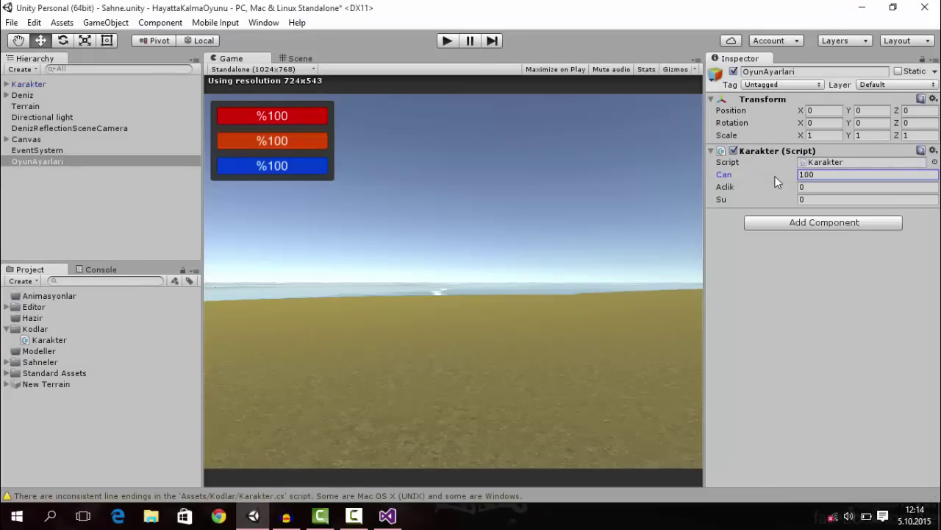
# Enter 100 in the Aclik and Su fields on OyunAyarlari's Karakter script.
pyautogui.click(821, 186)
pyautogui.write('100')
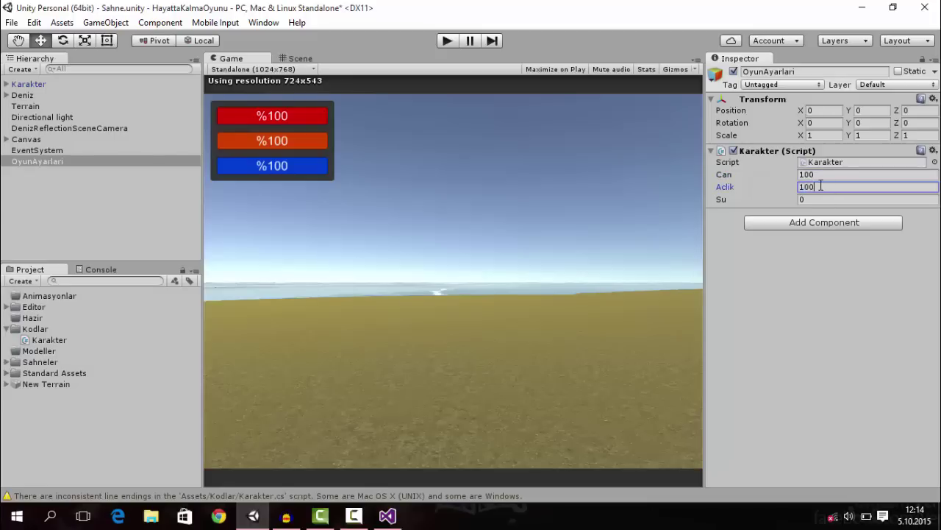
pyautogui.click(824, 199)
pyautogui.write('100')
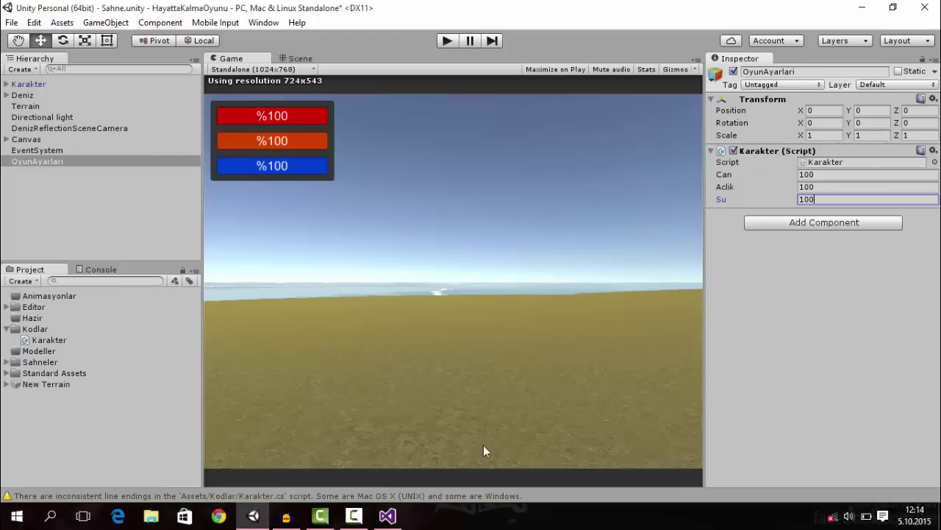
pyautogui.click(387, 518)
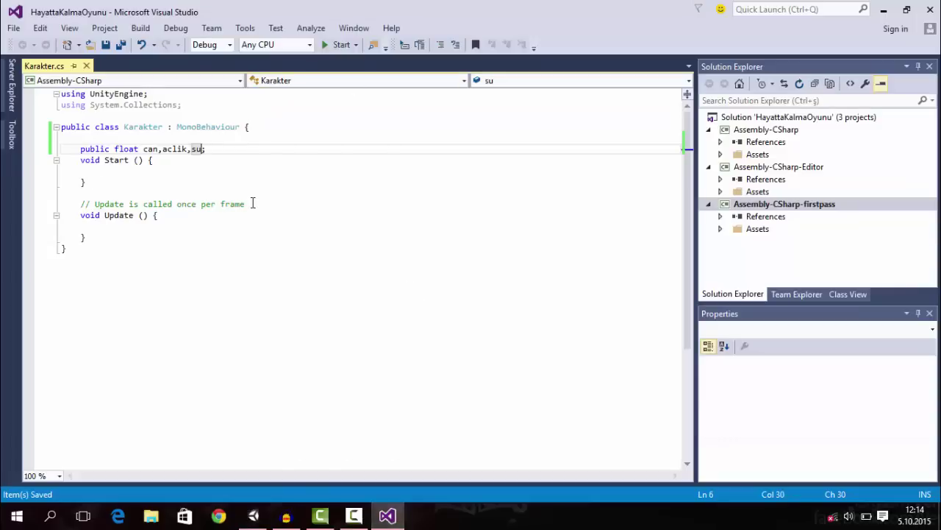
# Replace the Update comment with an 'if (aclik > 0)' block.
pyautogui.moveTo(245, 206); pyautogui.dragTo(74, 208)
pyautogui.write('/')
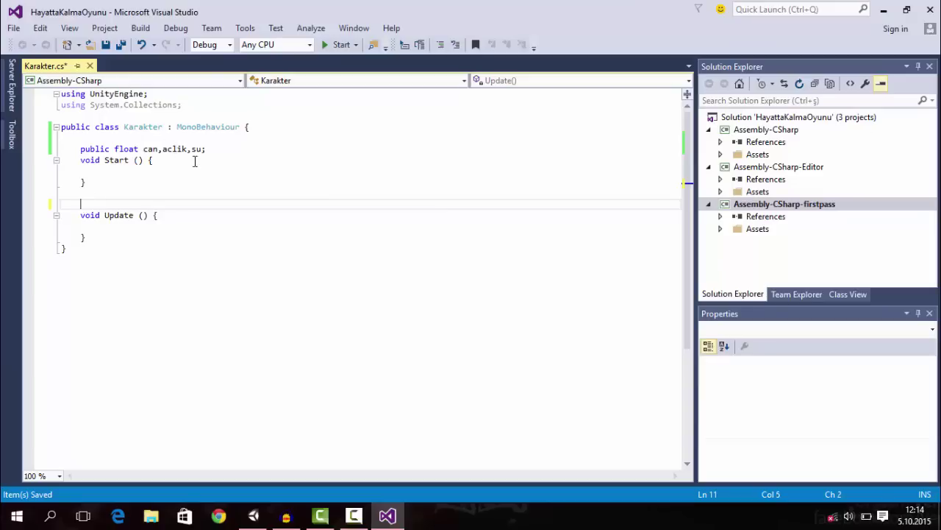
pyautogui.click(94, 225)
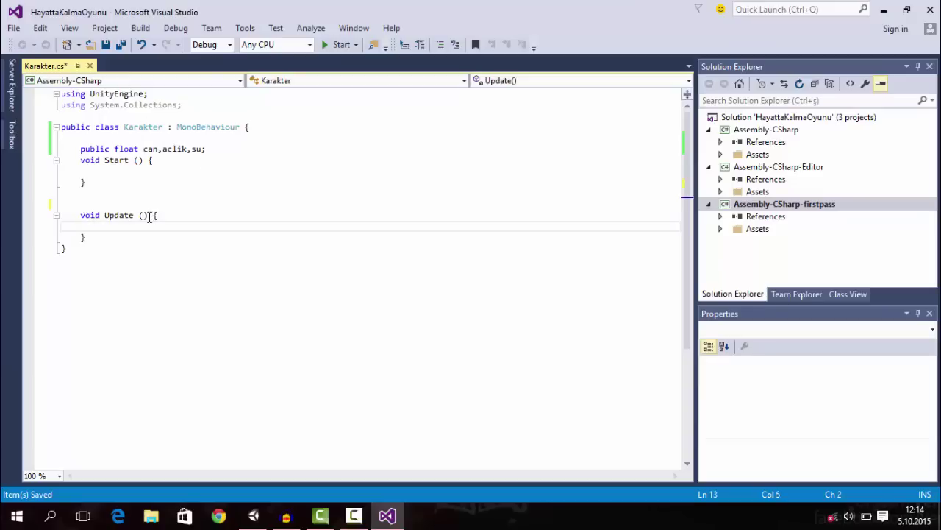
pyautogui.write('if')
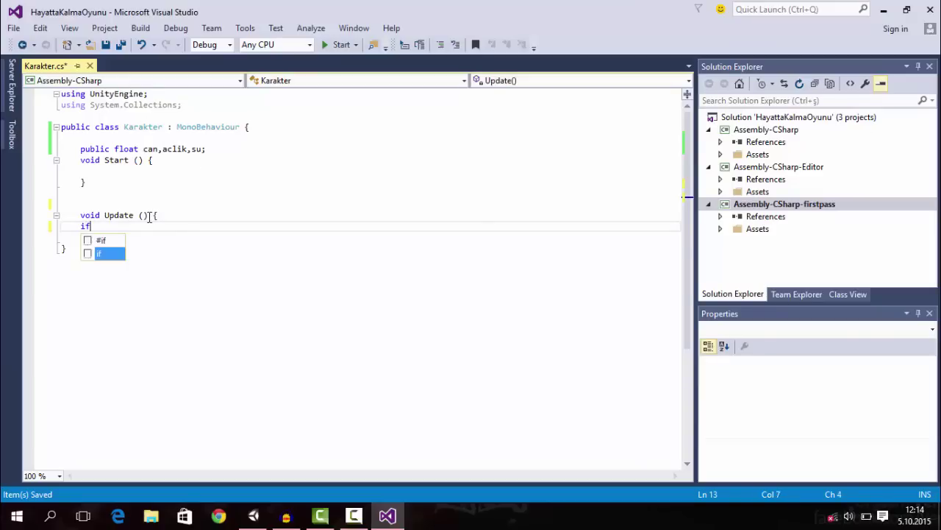
pyautogui.write('()')
pyautogui.press('Left')
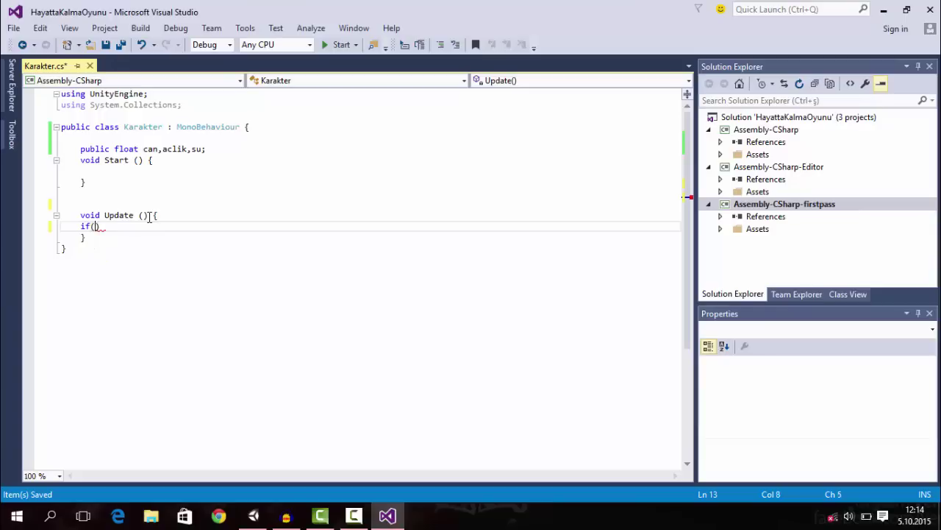
pyautogui.write('aclik ')
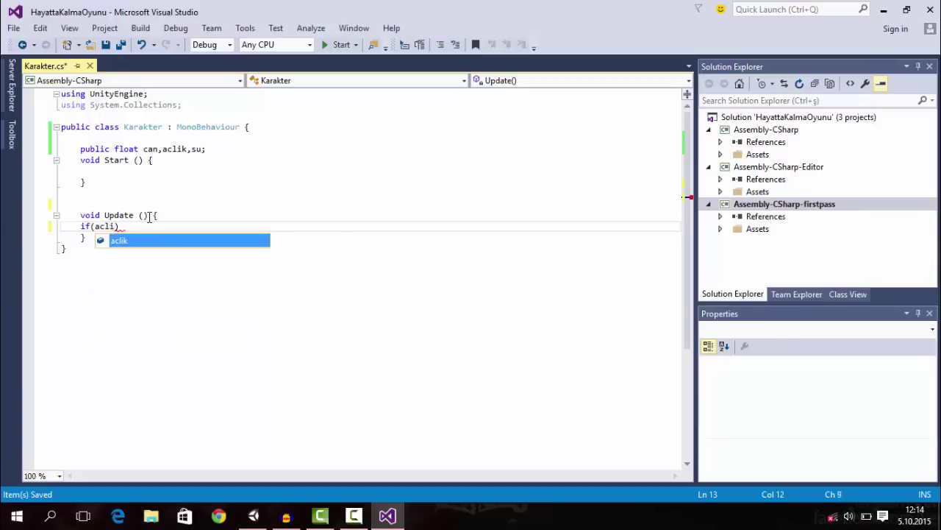
pyautogui.write('>')
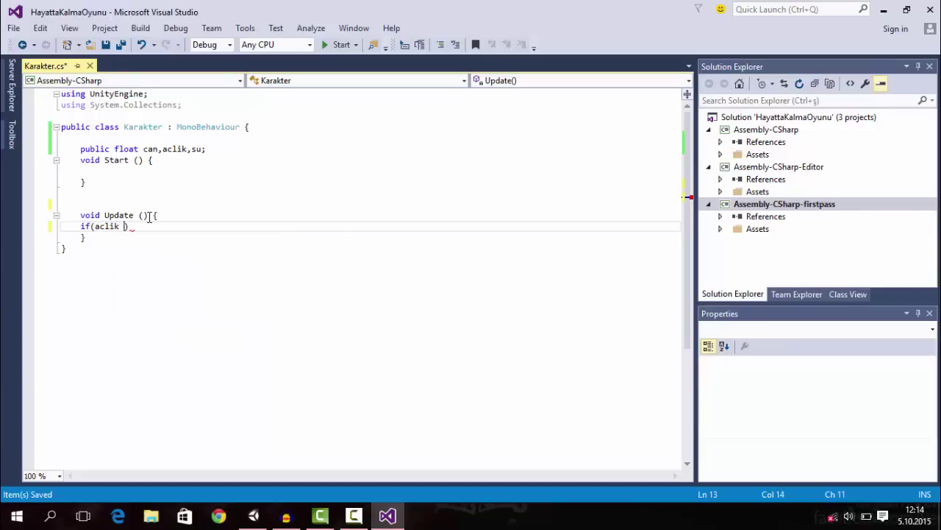
pyautogui.write(' o')
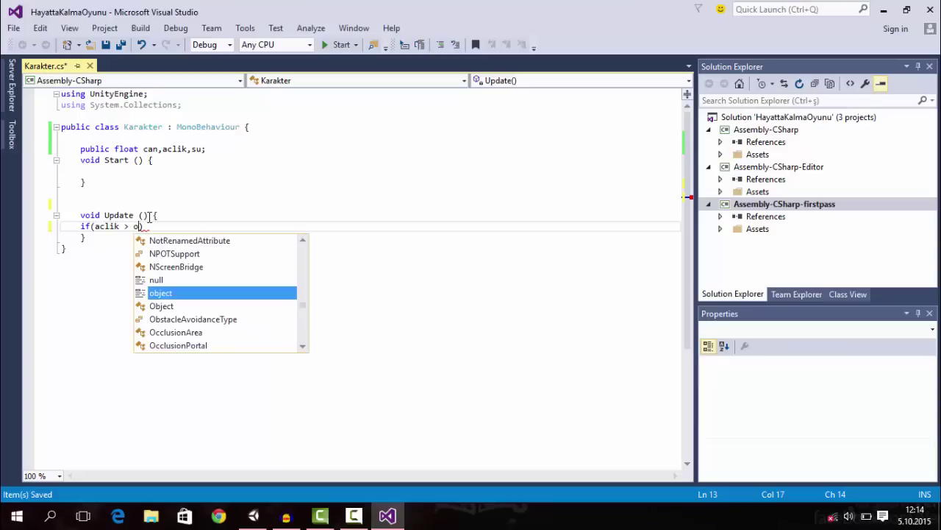
pyautogui.press('Escape')
pyautogui.press('BackSpace')
pyautogui.press('BackSpace')
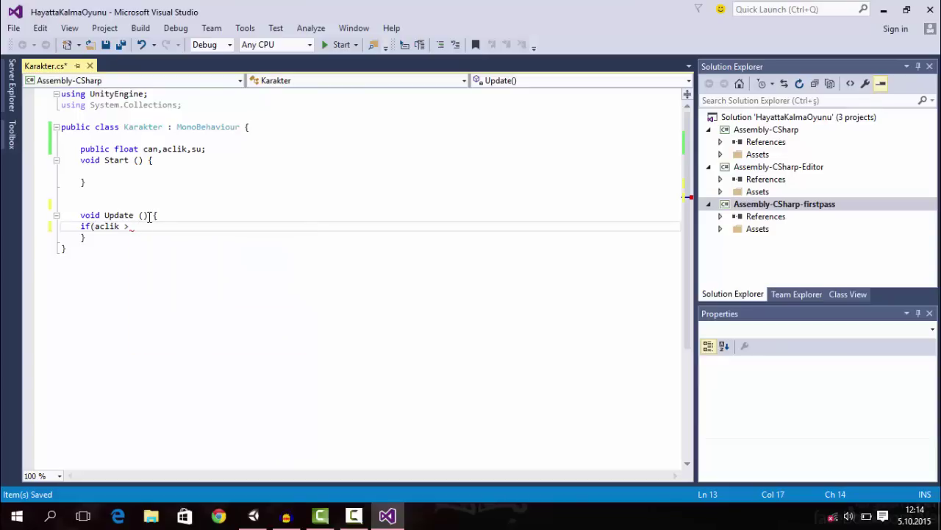
pyautogui.write('0)')
pyautogui.write(' { 0')
pyautogui.press('Return')
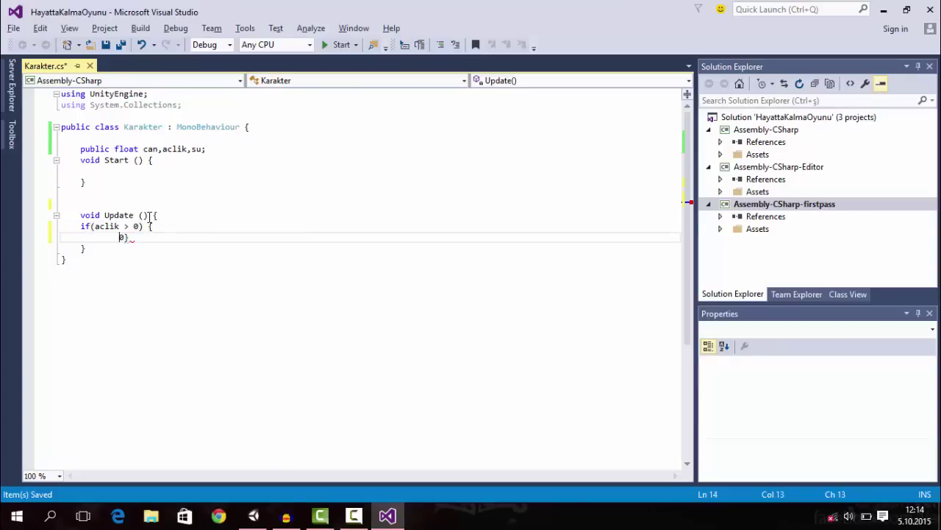
pyautogui.press('Return')
pyautogui.press('Up')
# Add 'aclik -= Time.deltaTime;' inside the if block and save Karakter.cs.
pyautogui.write('aclik-')
pyautogui.write('=Time.c')
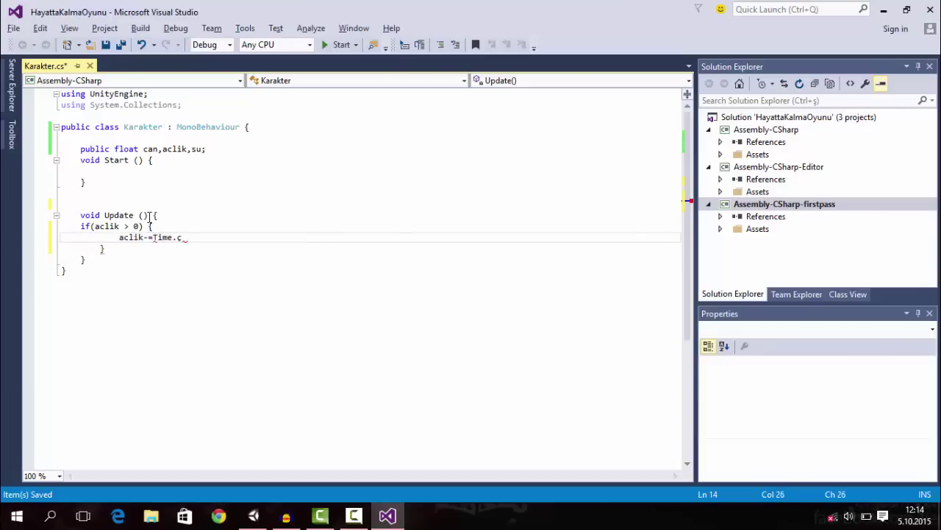
pyautogui.press('BackSpace')
pyautogui.write('delt')
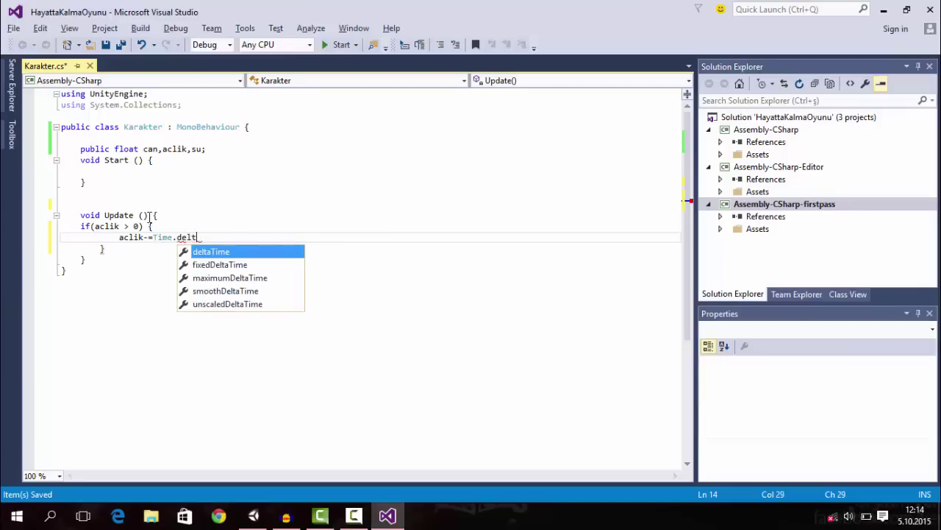
pyautogui.write('a')
pyautogui.press('Tab')
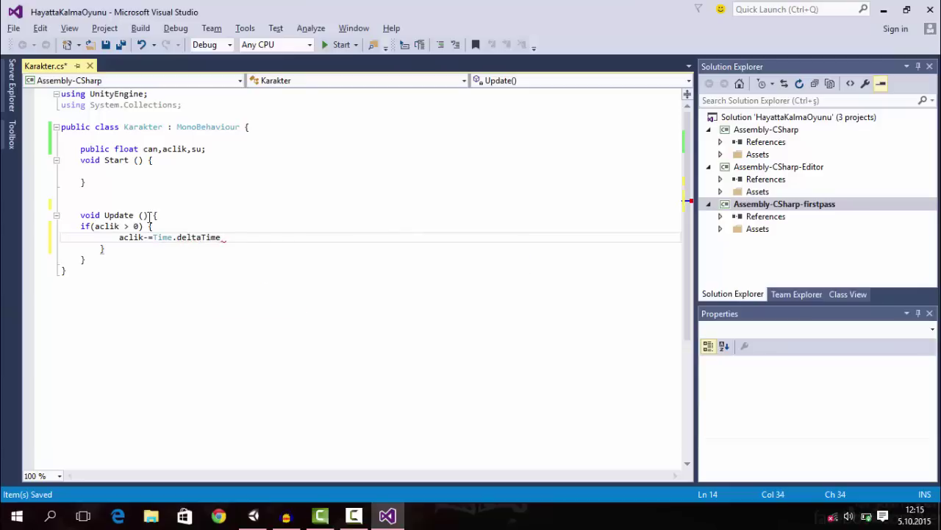
pyautogui.write(';')
pyautogui.hotkey('ctrl', 's')
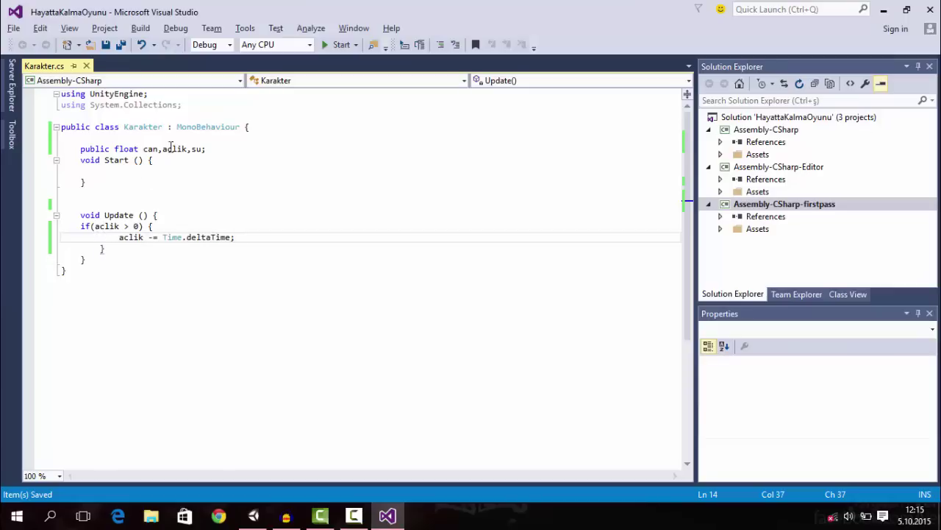
# Test the hunger drain in play mode by setting Aclik to 1, then stop play.
pyautogui.click(119, 237)
pyautogui.moveTo(119, 237); pyautogui.dragTo(234, 237)
pyautogui.click(253, 515)
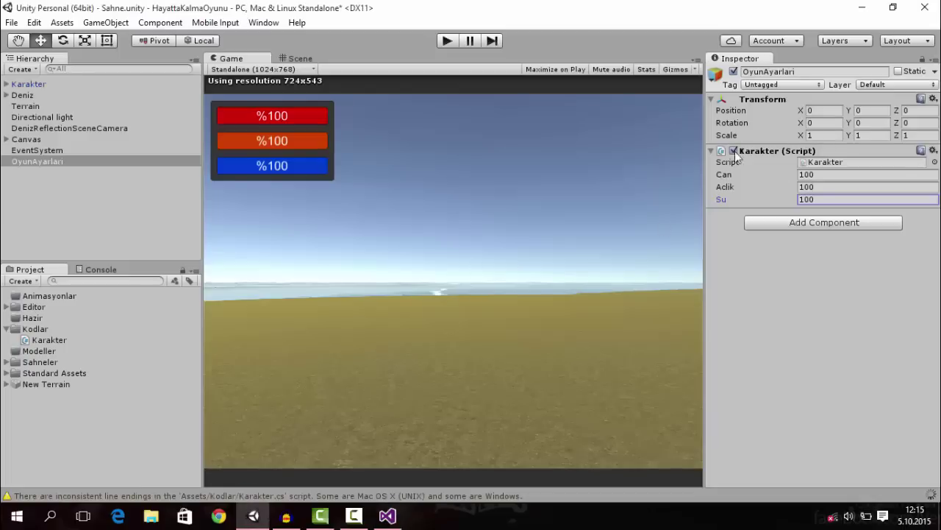
pyautogui.click(448, 40)
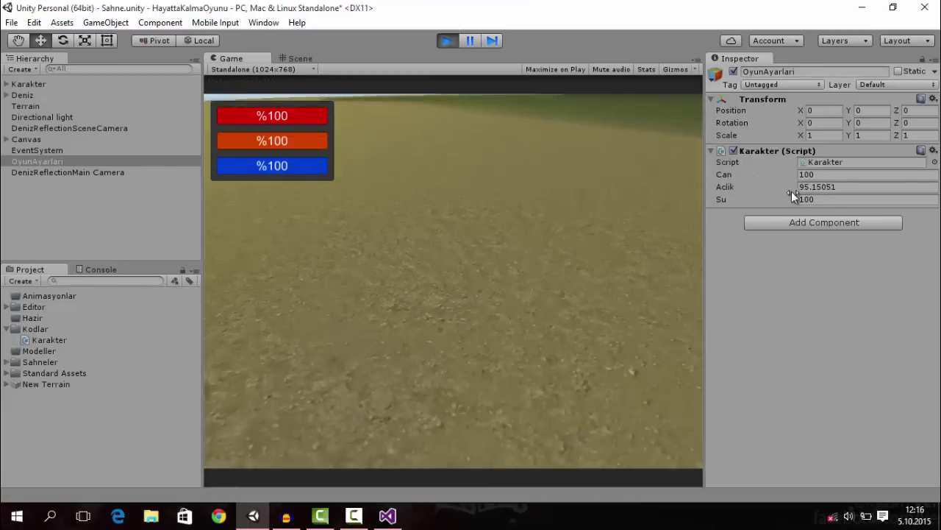
pyautogui.click(842, 187)
pyautogui.write('1')
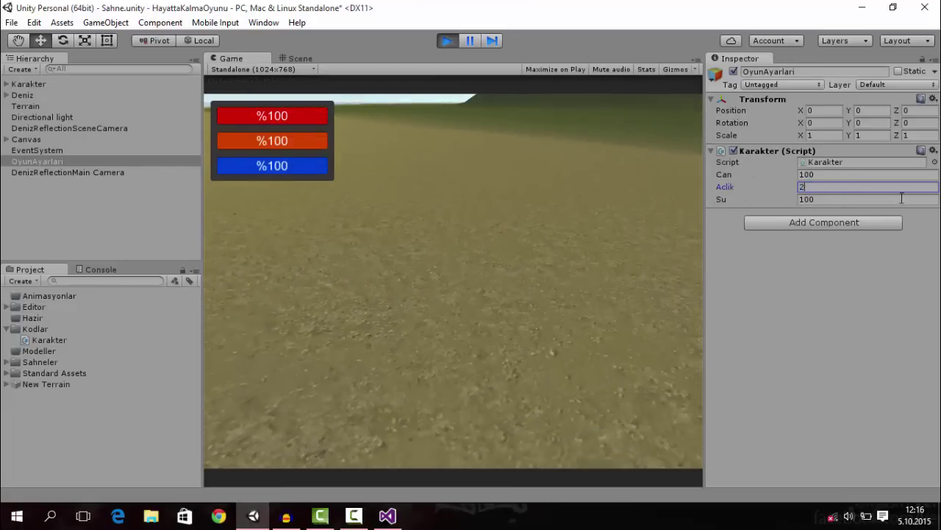
pyautogui.click(826, 264)
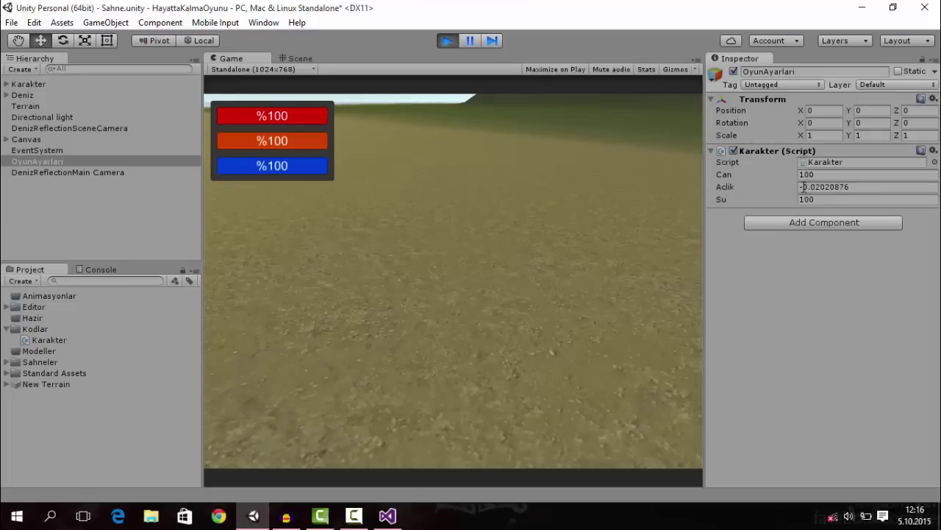
pyautogui.click(443, 37)
# Append a hiz field to the public float declarations and save the Karakter script.
pyautogui.click(387, 516)
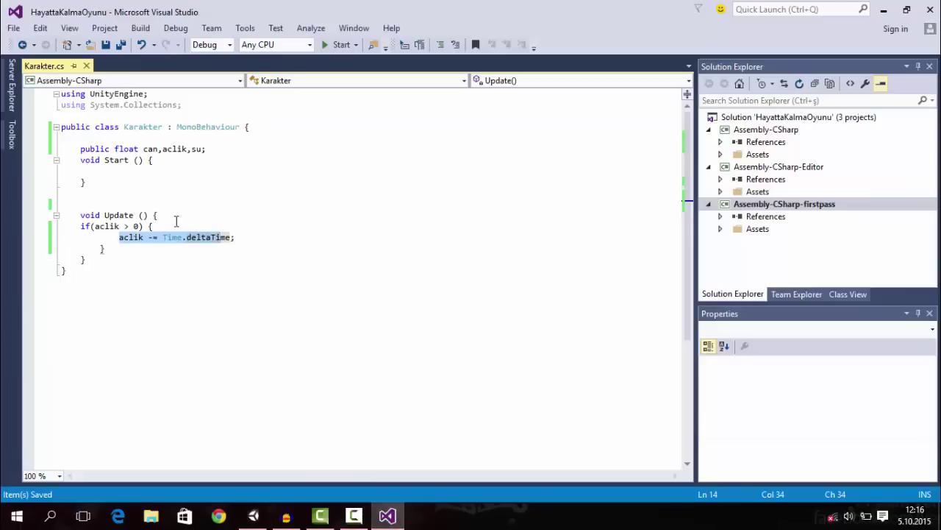
pyautogui.click(221, 140)
pyautogui.click(220, 145)
pyautogui.press('Return')
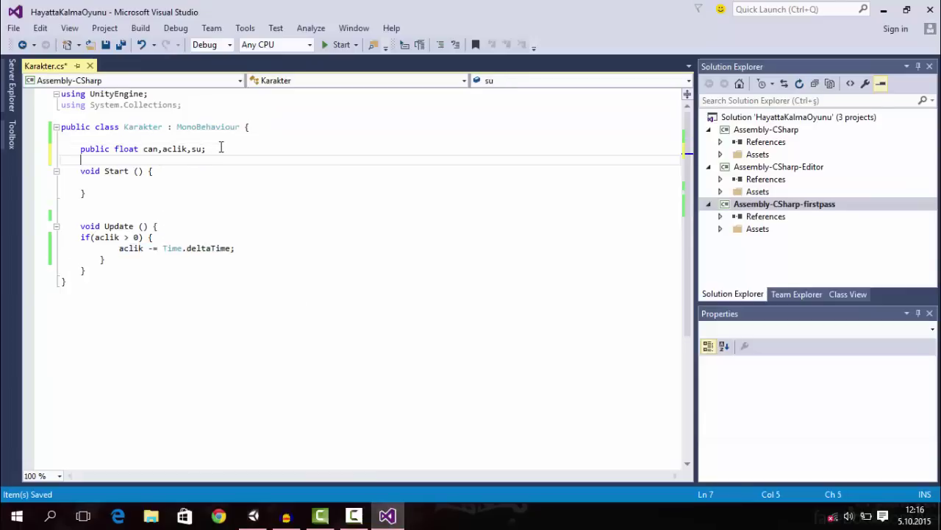
pyautogui.write('public ')
pyautogui.write('float')
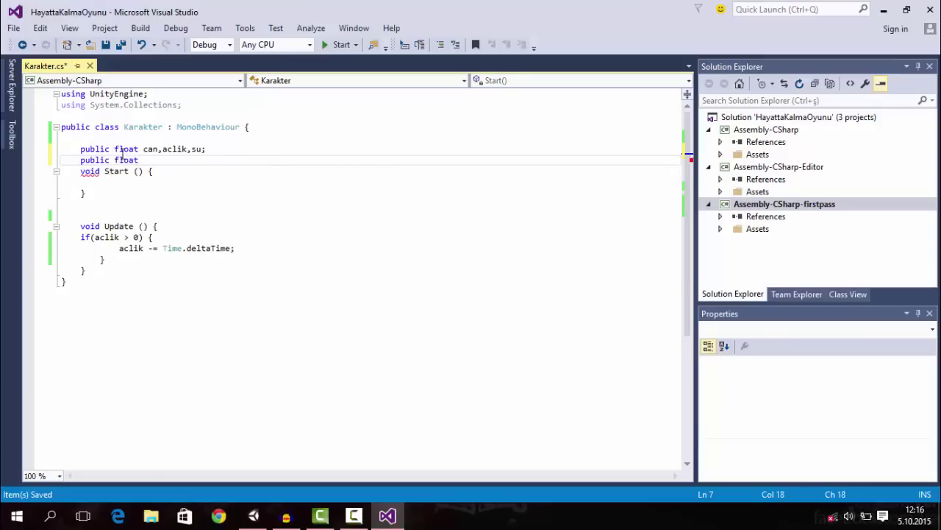
pyautogui.moveTo(141, 160); pyautogui.dragTo(51, 158)
pyautogui.press('BackSpace')
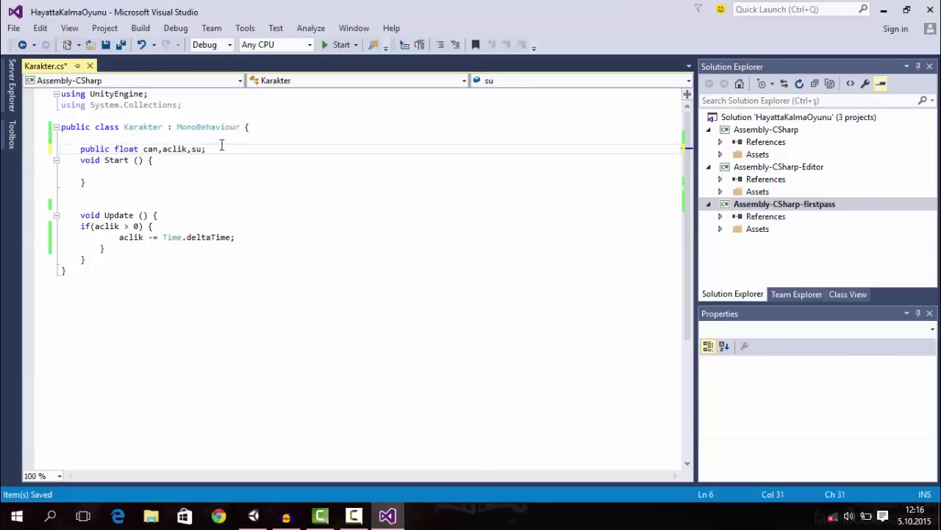
pyautogui.write(',hiz')
pyautogui.hotkey('ctrl', 's')
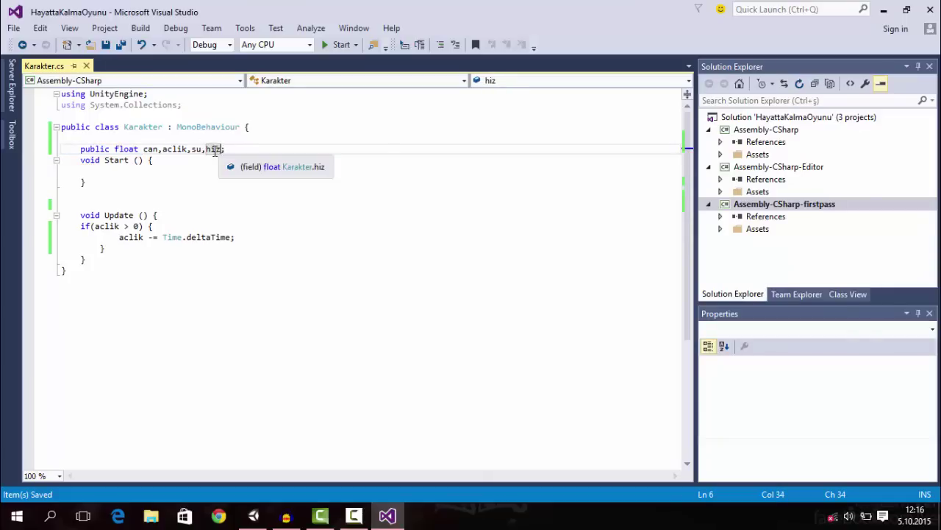
# Change the drain line to aclik -= hiz*Time.deltaTime;.
pyautogui.click(212, 149)
pyautogui.click(166, 237)
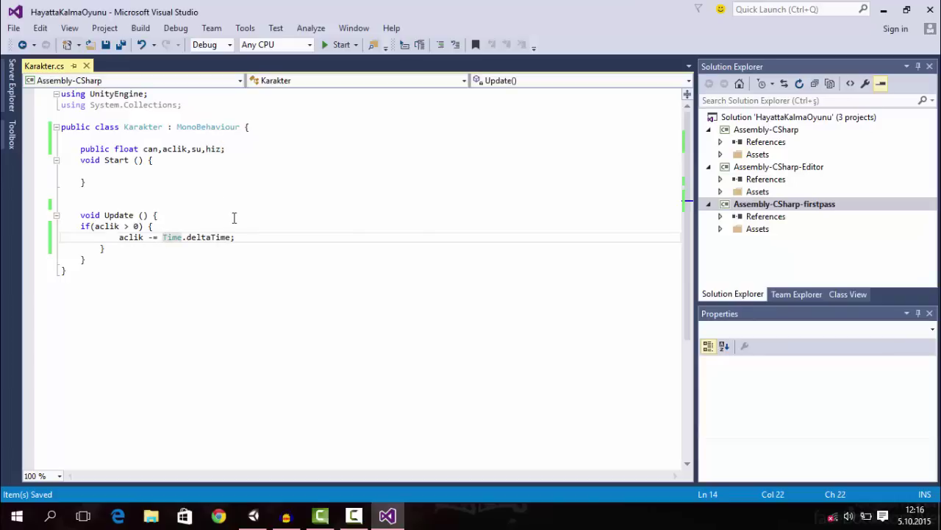
pyautogui.write('hiz*')
pyautogui.click(253, 515)
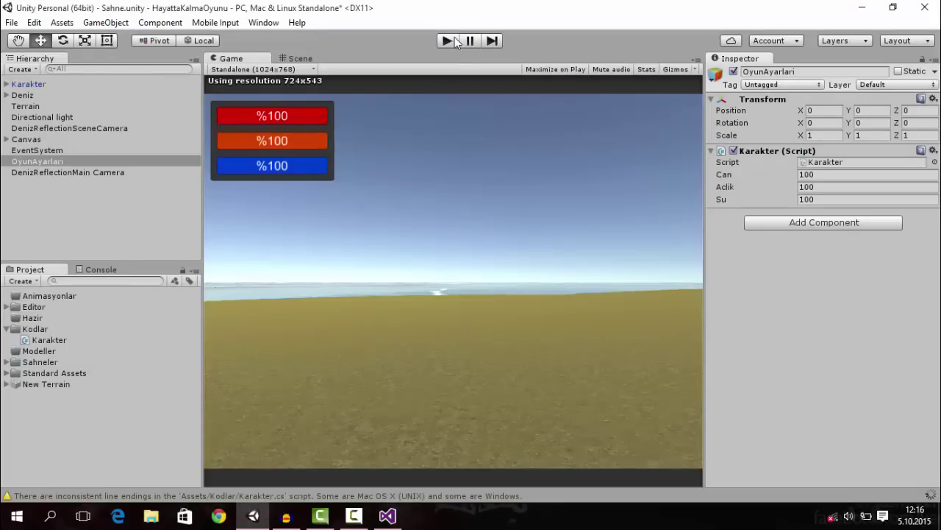
# Try a Hiz value of 0.2 in play mode, then stop play.
pyautogui.click(454, 41)
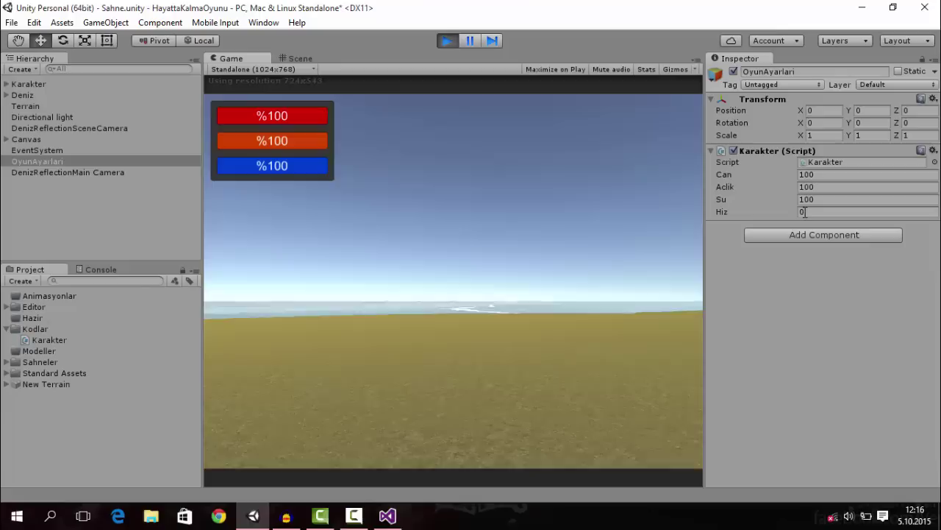
pyautogui.click(805, 212)
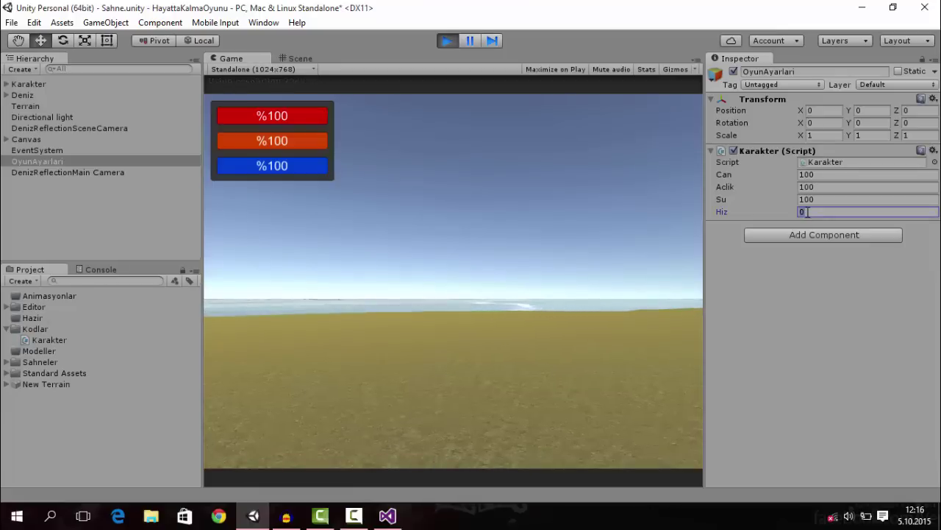
pyautogui.write('0.2')
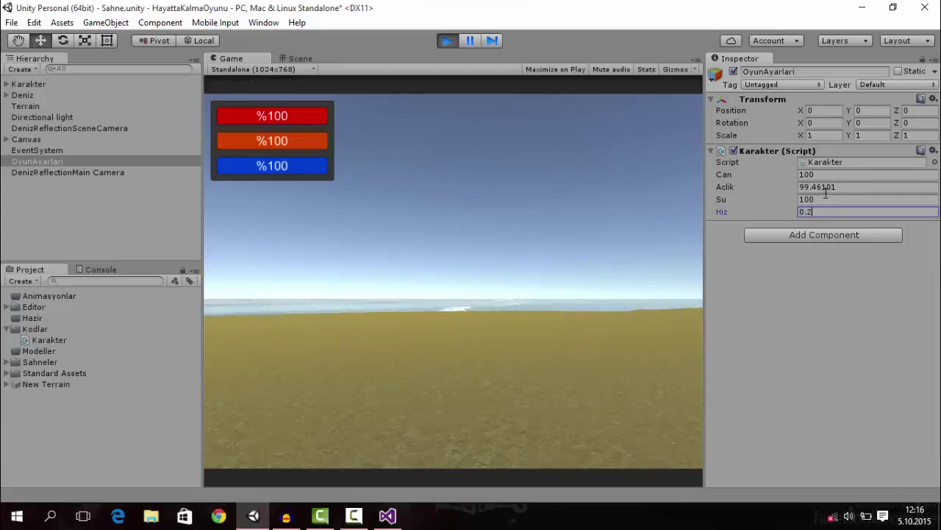
pyautogui.click(447, 41)
# Set the Karakter component's Hiz to 0.3.
pyautogui.click(814, 212)
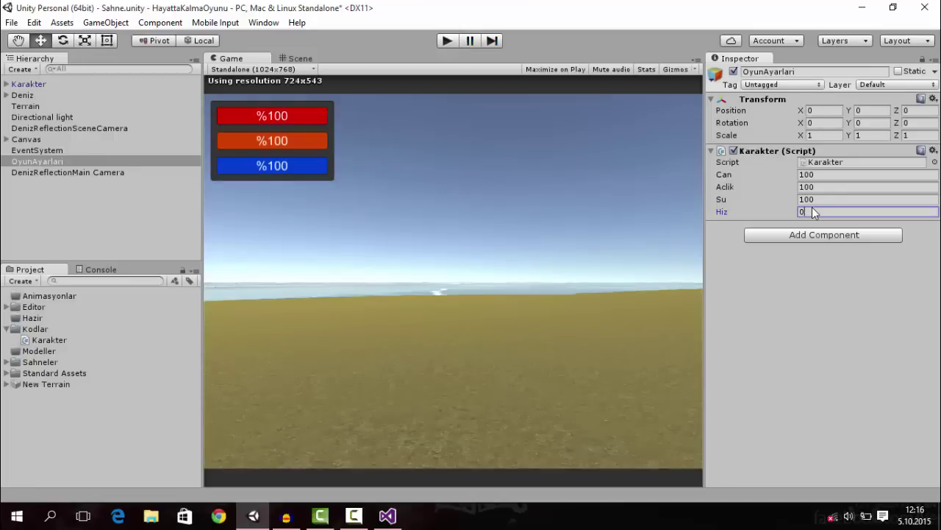
pyautogui.click(814, 212)
pyautogui.write('3')
pyautogui.click(857, 294)
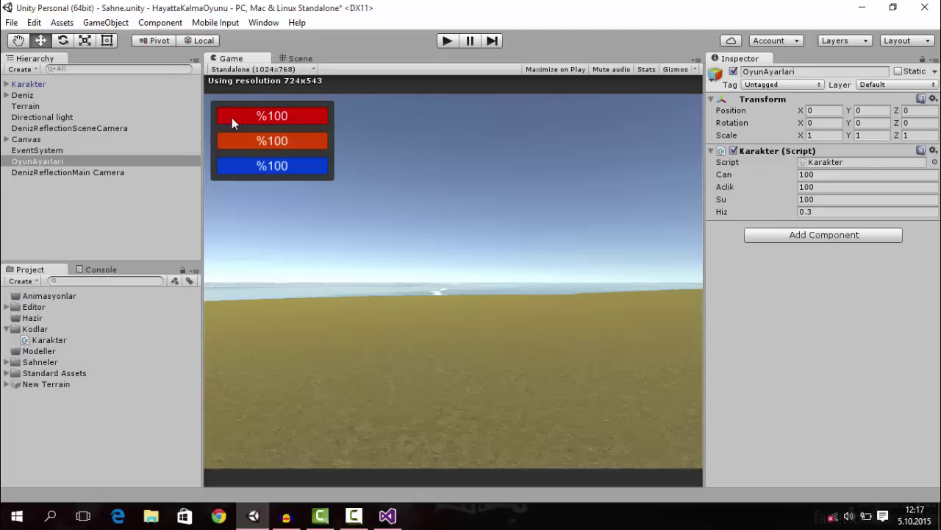
pyautogui.click(387, 516)
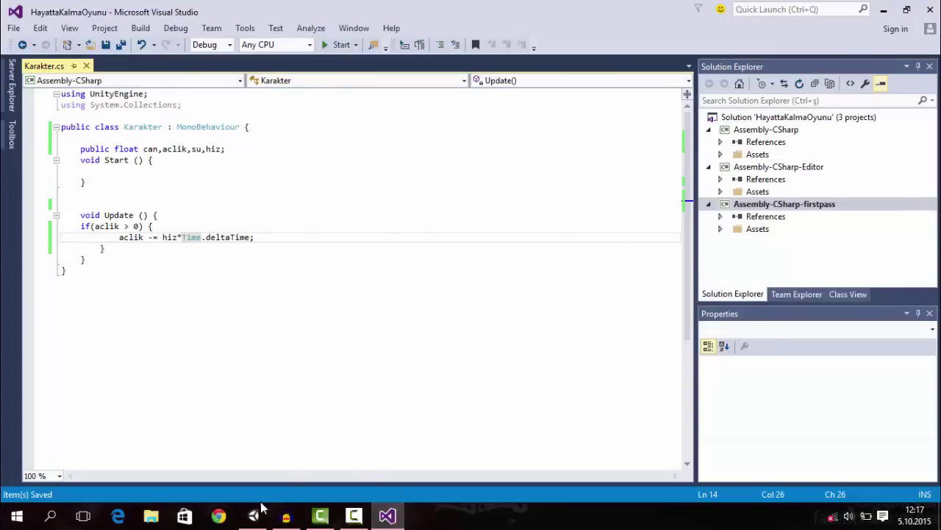
# Add 'public GameObject canbar, aclikbar, subar;' under the float fields and save.
pyautogui.click(255, 514)
pyautogui.click(390, 519)
pyautogui.click(258, 148)
pyautogui.write('7')
pyautogui.press('Return')
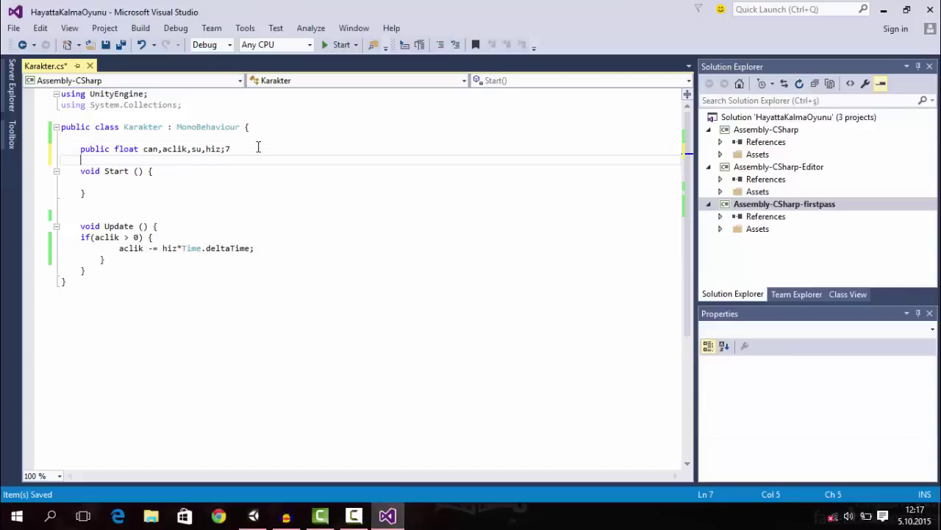
pyautogui.write('public')
pyautogui.write(' Game')
pyautogui.press('Tab')
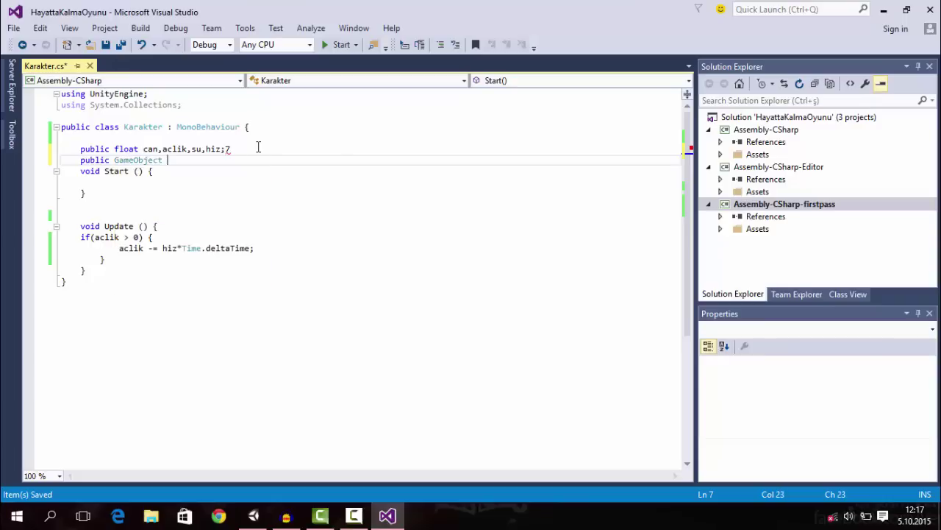
pyautogui.press('BackSpace')
pyautogui.press('BackSpace')
pyautogui.write('canbar, ')
pyautogui.write('aclik')
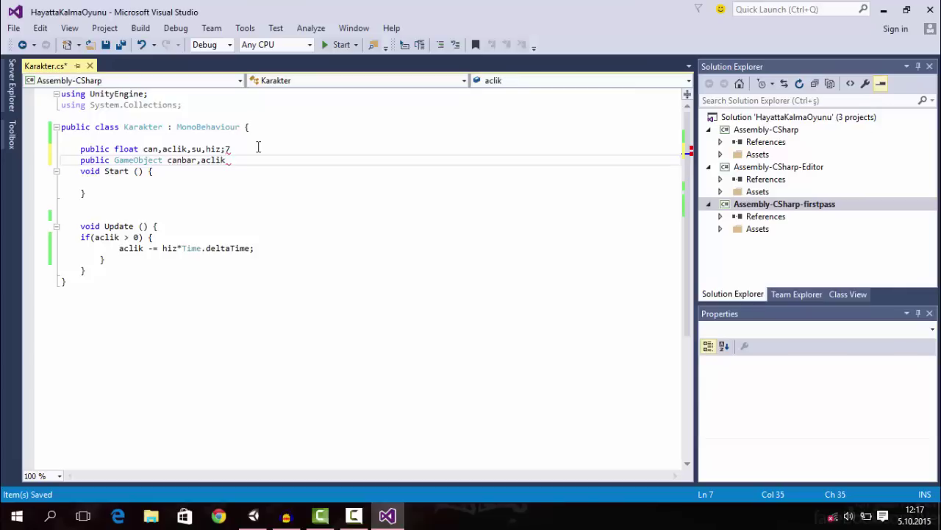
pyautogui.write('bar, ')
pyautogui.write('subar')
pyautogui.write(';')
pyautogui.hotkey('ctrl', 's')
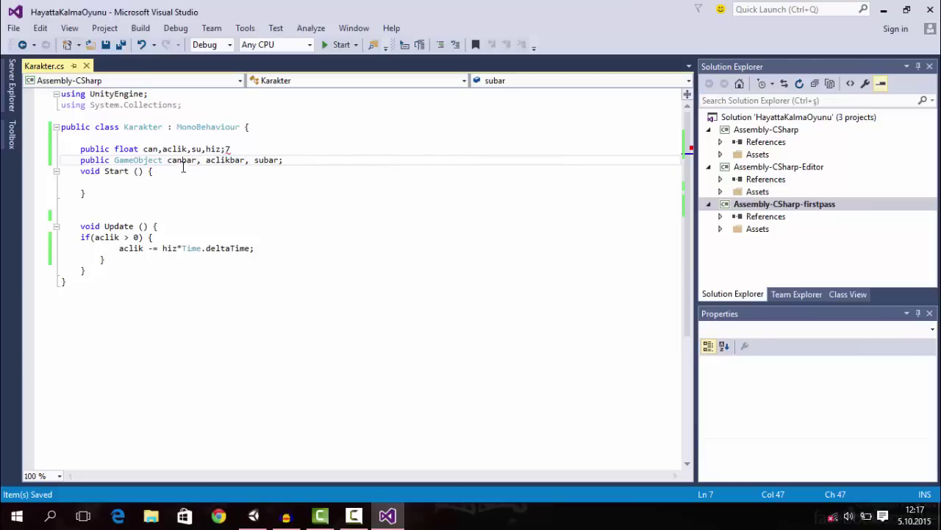
pyautogui.click(234, 149)
# Remove the stray 7 and add a separate public GameObject canbar; declaration.
pyautogui.press('BackSpace')
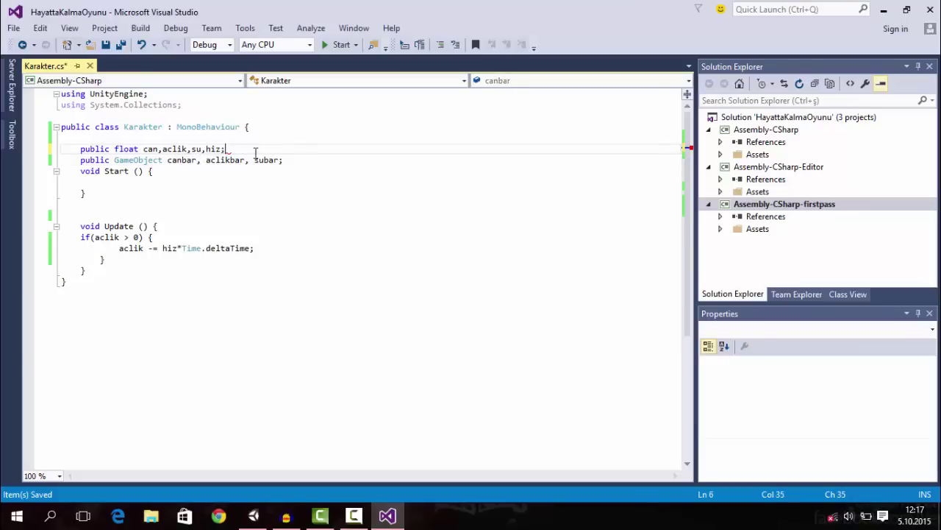
pyautogui.click(297, 159)
pyautogui.press('Return')
pyautogui.write('pub')
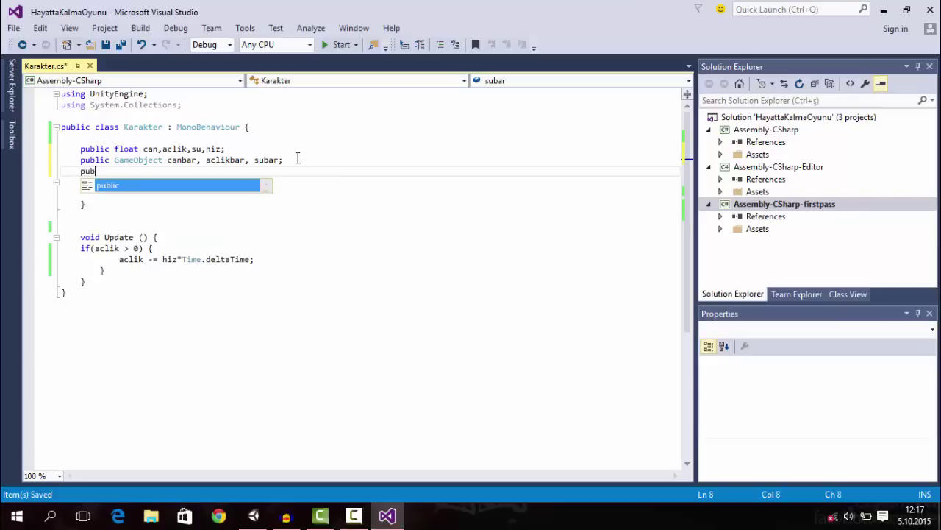
pyautogui.write('lic Ga')
pyautogui.press('Tab')
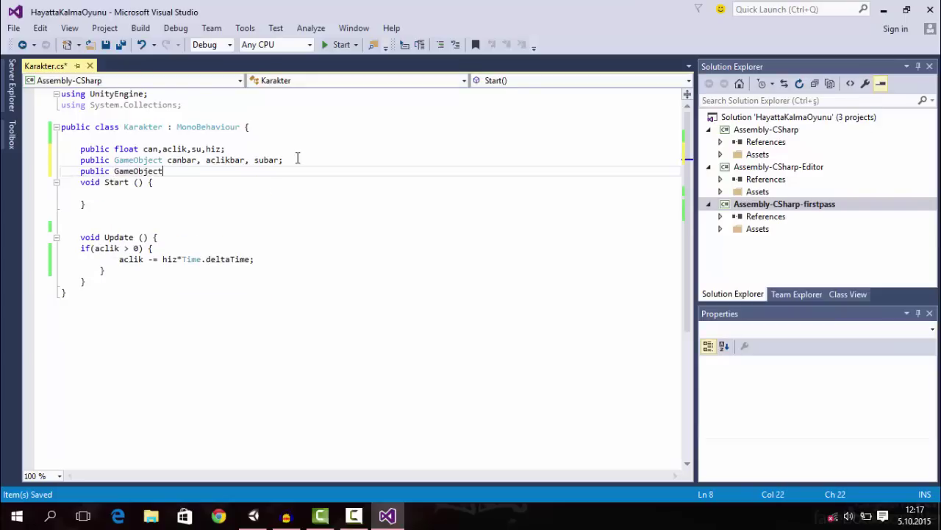
pyautogui.write(' canbar')
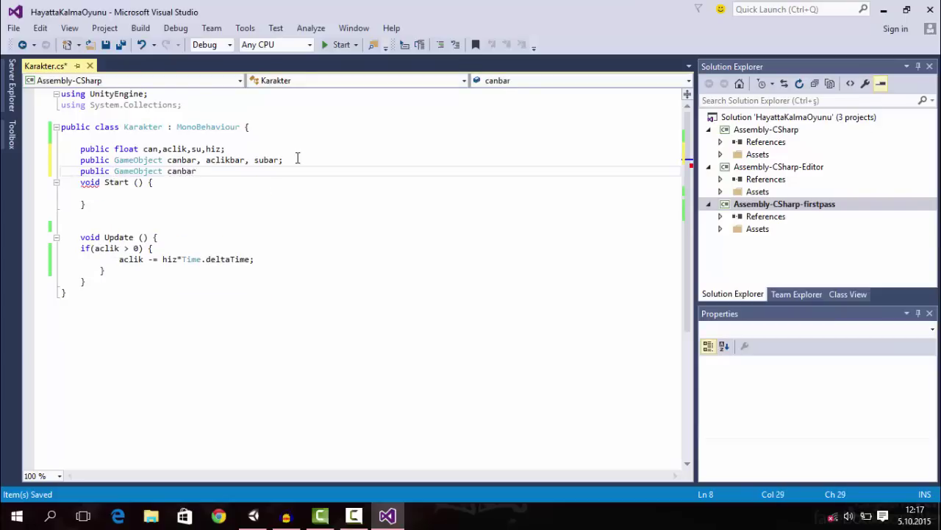
pyautogui.write(';')
pyautogui.press('Return')
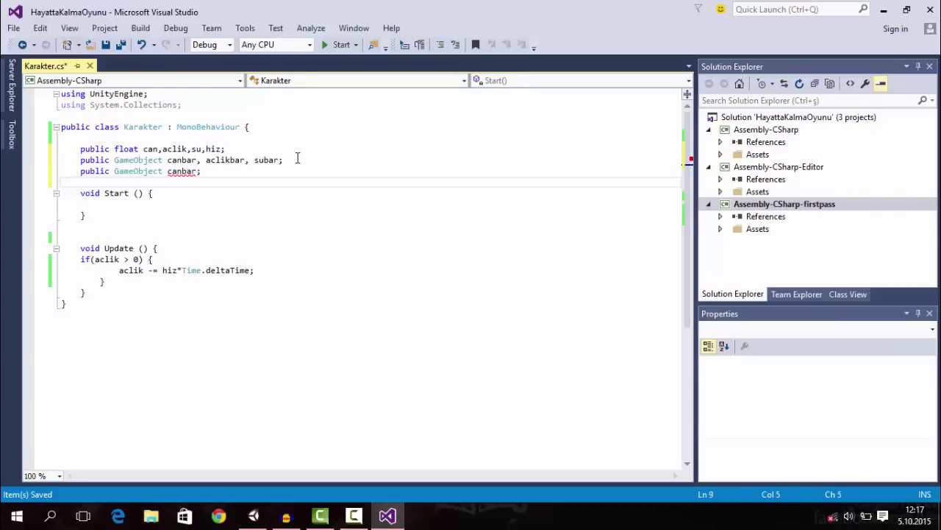
# Add another separate GameObject declaration for aclikbar.
pyautogui.write('public m')
pyautogui.write('Gam')
pyautogui.press('BackSpace')
pyautogui.press('BackSpace')
pyautogui.press('BackSpace')
pyautogui.press('BackSpace')
pyautogui.write('H')
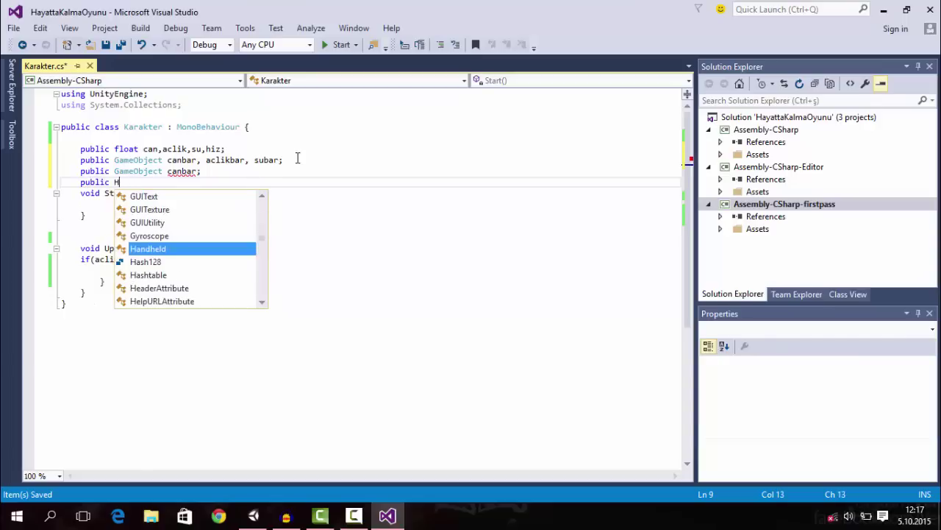
pyautogui.write('am')
pyautogui.press('BackSpace')
pyautogui.press('BackSpace')
pyautogui.press('BackSpace')
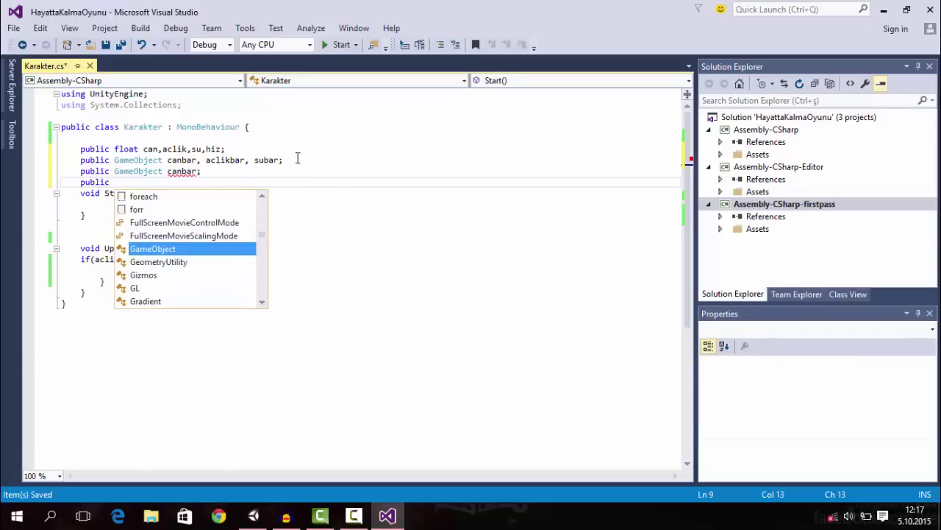
pyautogui.press('Return')
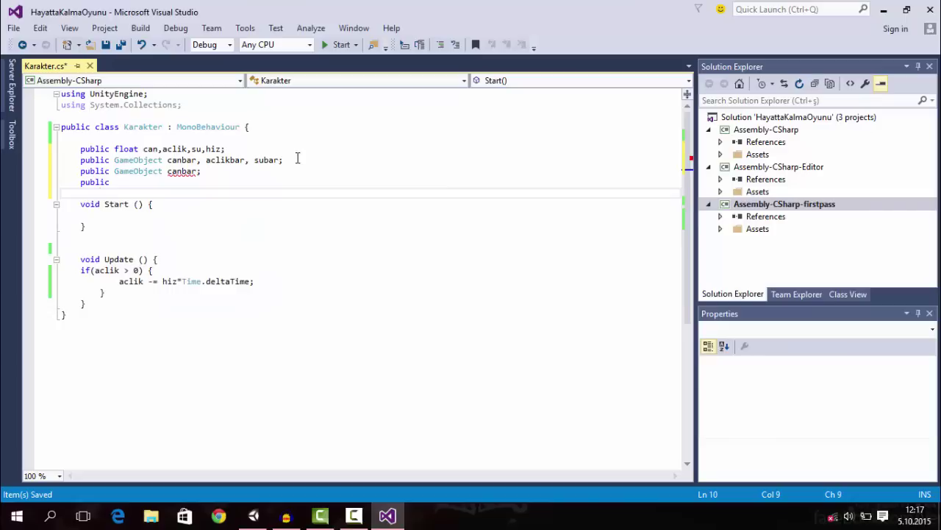
pyautogui.press('BackSpace')
pyautogui.write('gam')
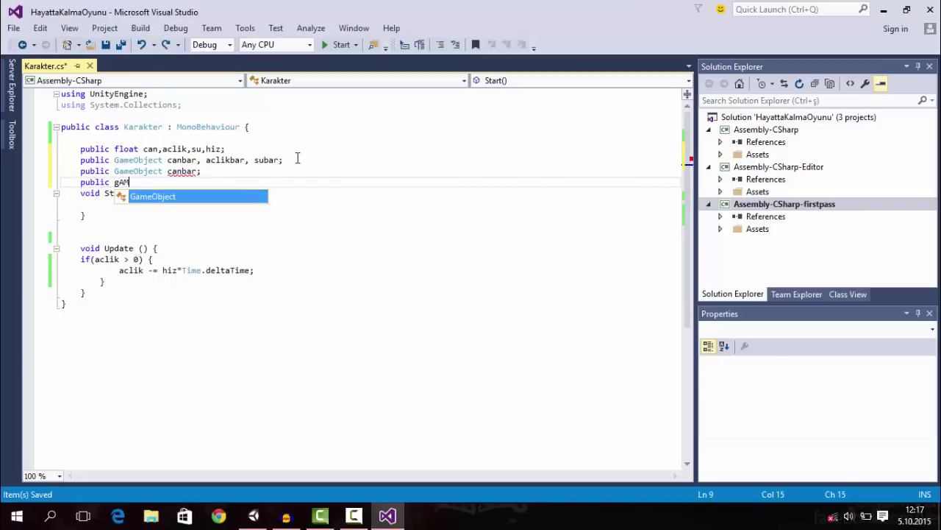
pyautogui.press('Tab')
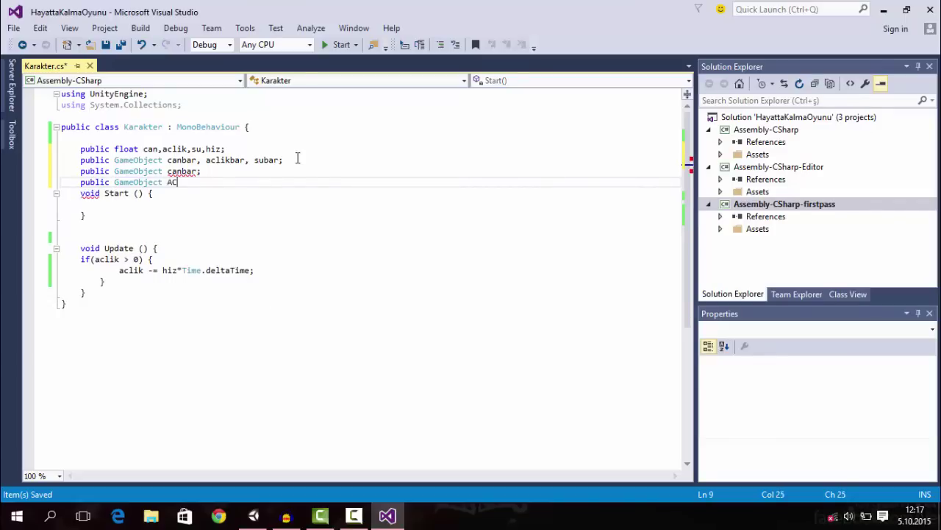
pyautogui.write('K')
pyautogui.press('BackSpace')
pyautogui.press('BackSpace')
pyautogui.press('BackSpace')
pyautogui.press('BackSpace')
pyautogui.write('likbar')
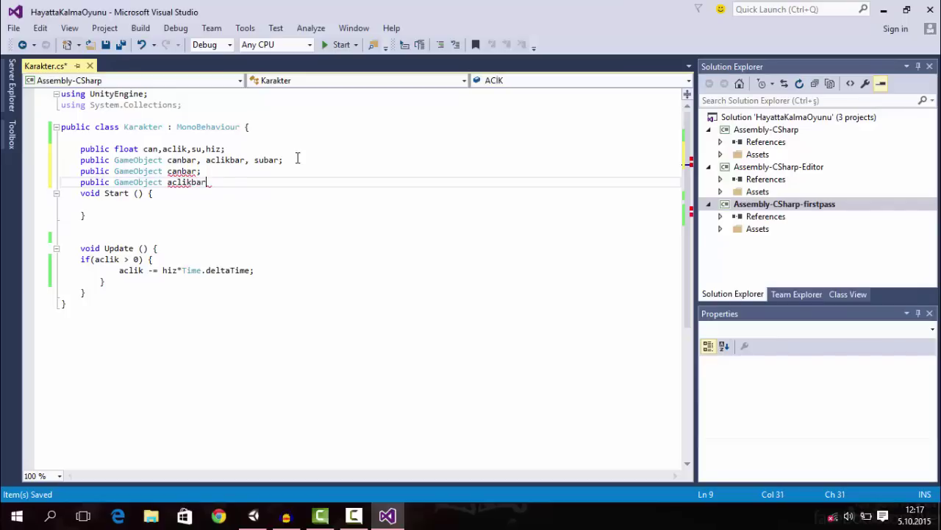
pyautogui.write(';')
# Keep the combined GameObject line, delete the duplicate canbar and aclikbar declarations, and save.
pyautogui.click(80, 160)
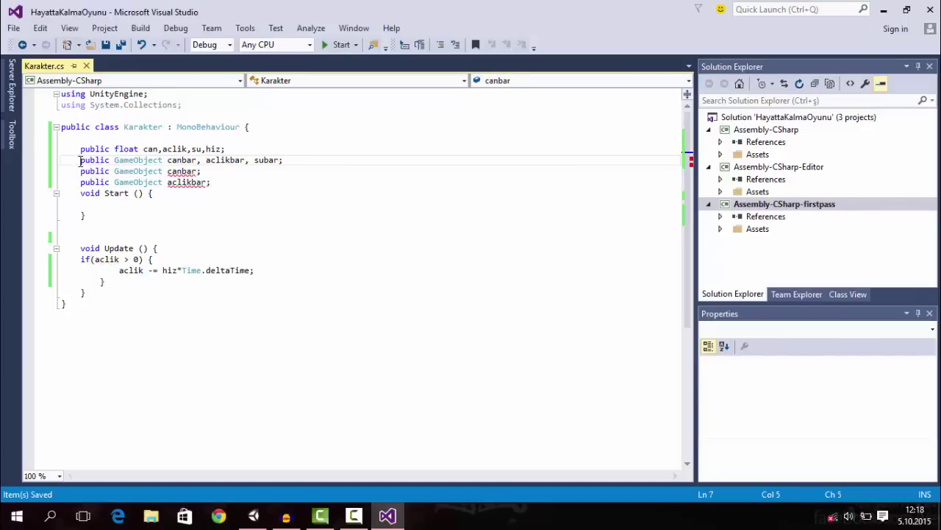
pyautogui.write('//')
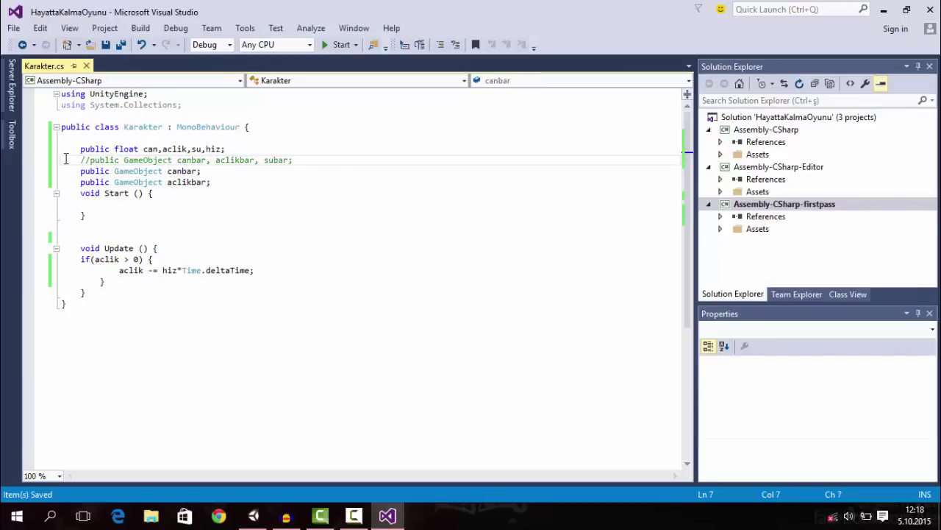
pyautogui.click(177, 170)
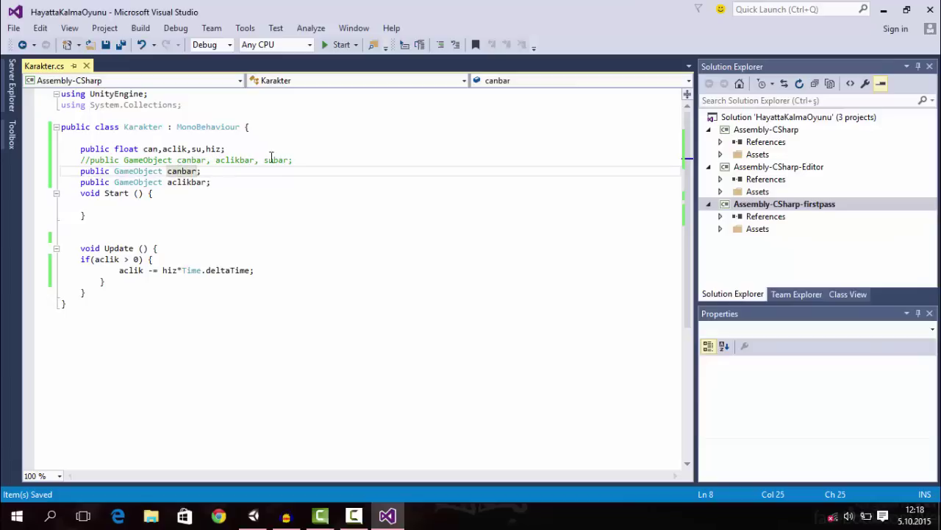
pyautogui.click(89, 160)
pyautogui.press('BackSpace')
pyautogui.press('BackSpace')
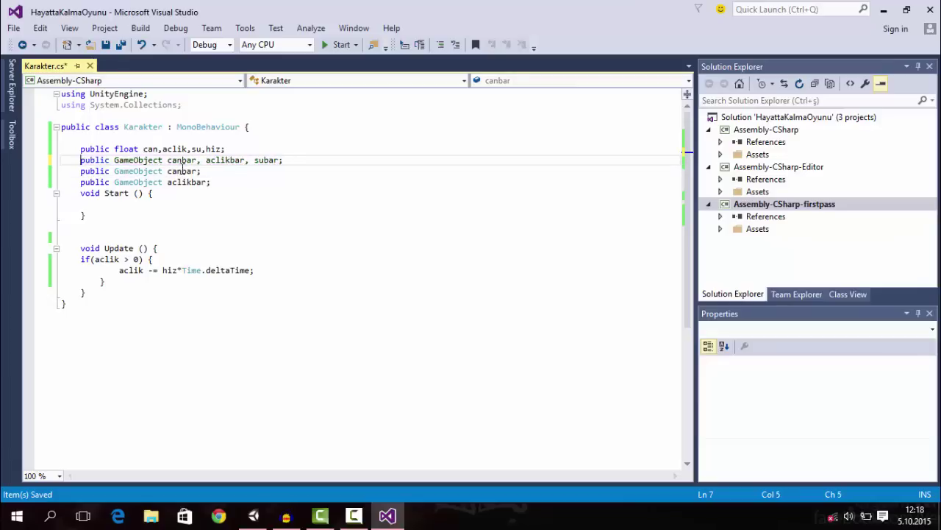
pyautogui.moveTo(212, 182); pyautogui.dragTo(50, 174)
pyautogui.press('BackSpace')
pyautogui.press('BackSpace')
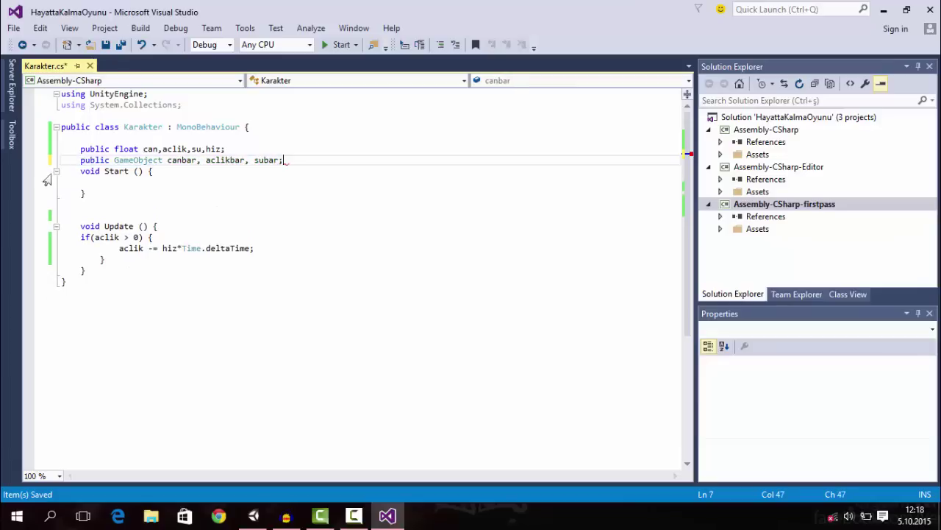
pyautogui.hotkey('ctrl', 's')
# Start a canbar.transform.localScale line inside Update.
pyautogui.click(163, 225)
pyautogui.press('Return')
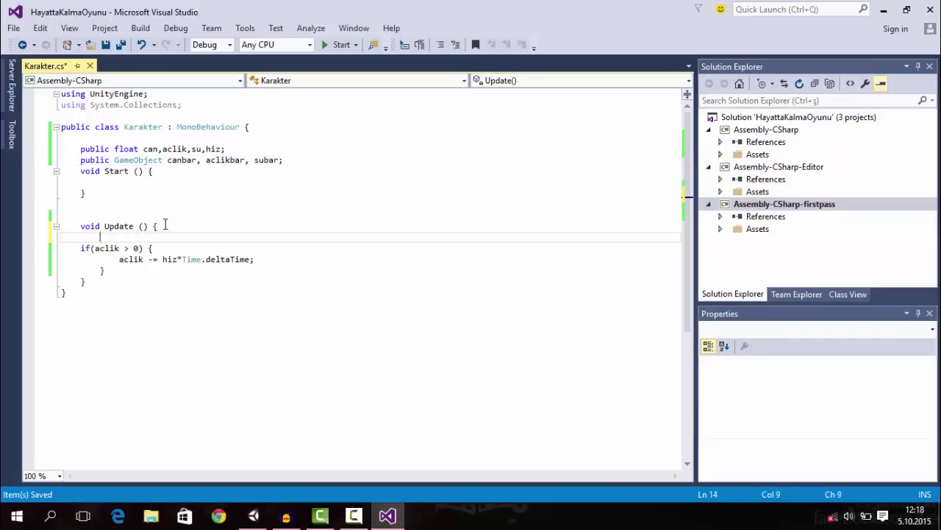
pyautogui.write('can')
pyautogui.press('Down')
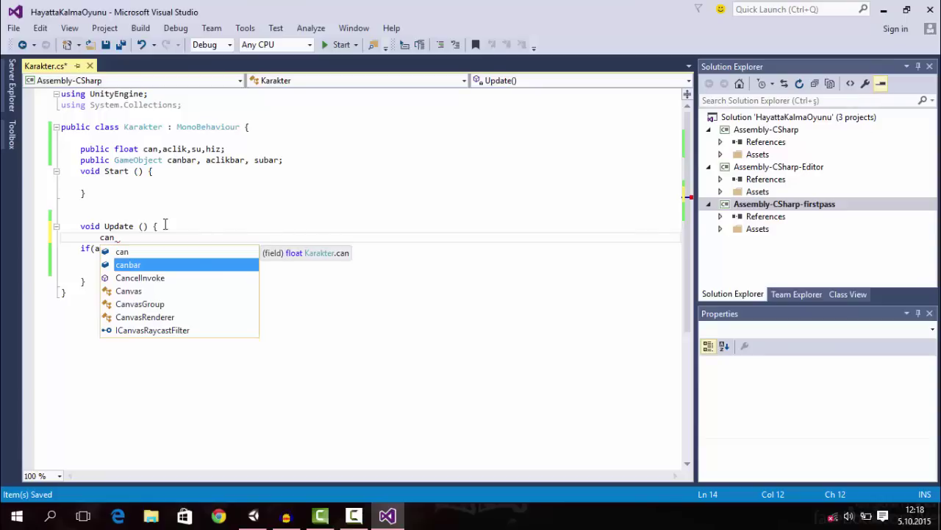
pyautogui.press('Tab')
pyautogui.write('tr')
pyautogui.press('Tab')
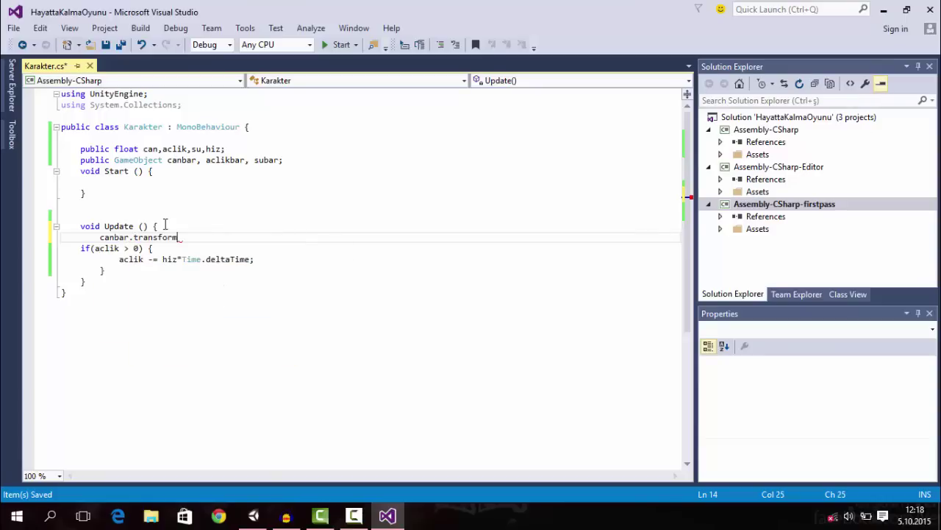
pyautogui.write('.Loca')
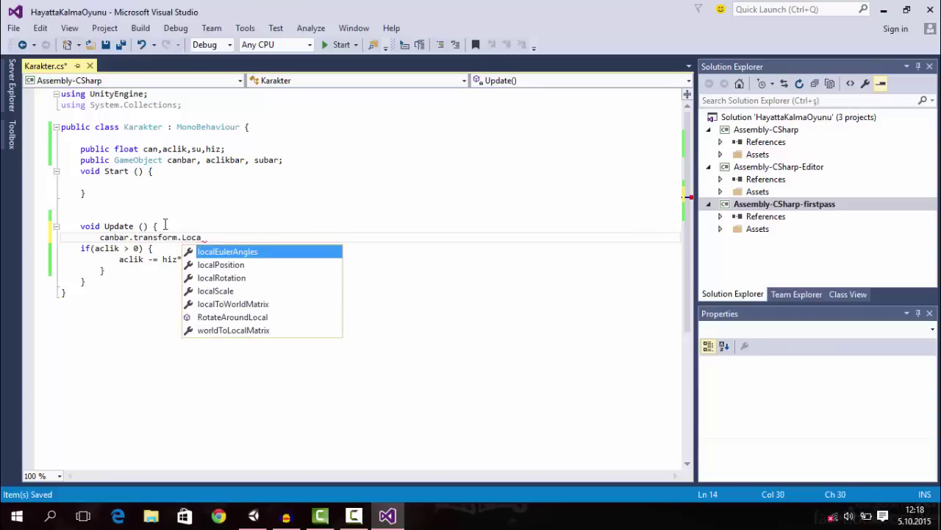
pyautogui.press('Down')
pyautogui.press('Down')
pyautogui.press('Down')
pyautogui.press('Down')
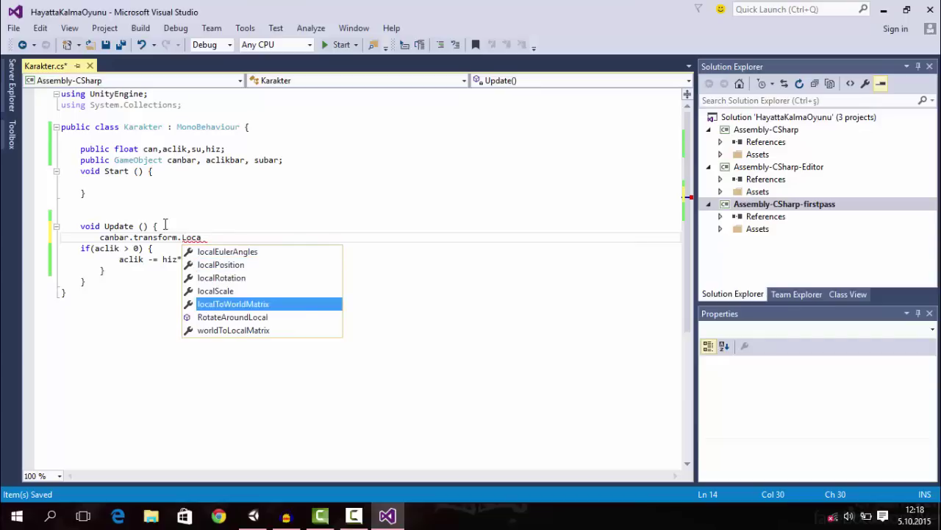
pyautogui.press('Up')
pyautogui.press('Tab')
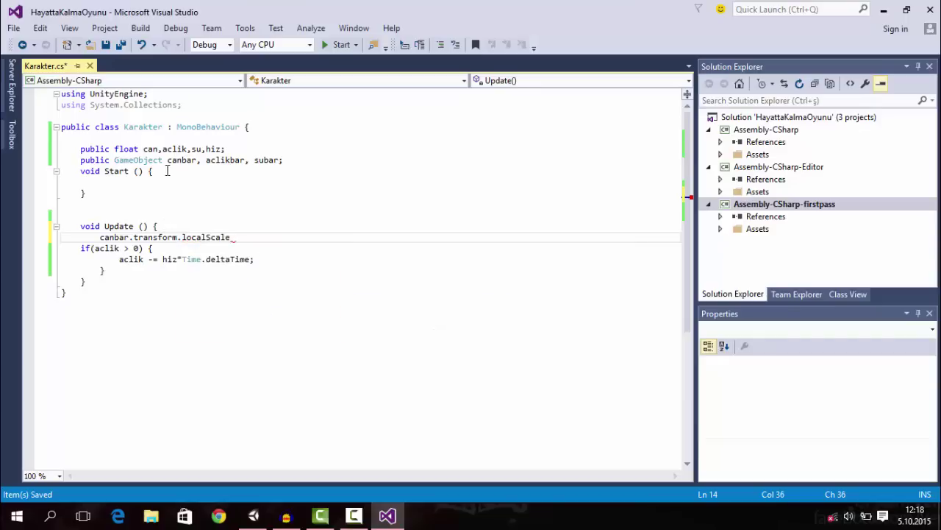
pyautogui.click(253, 515)
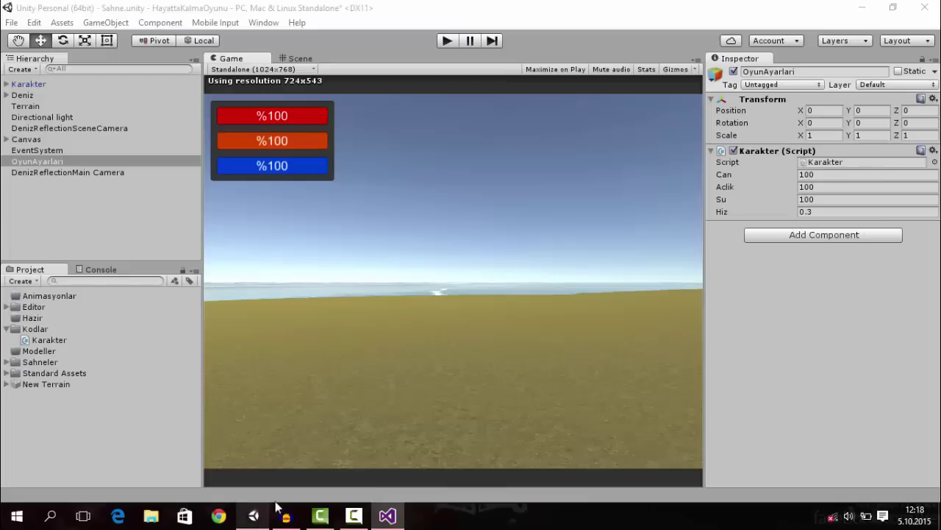
# Select CanBar under Canvas > Can and vary its Scale X, resetting it to 1.
pyautogui.click(6, 140)
pyautogui.click(37, 162)
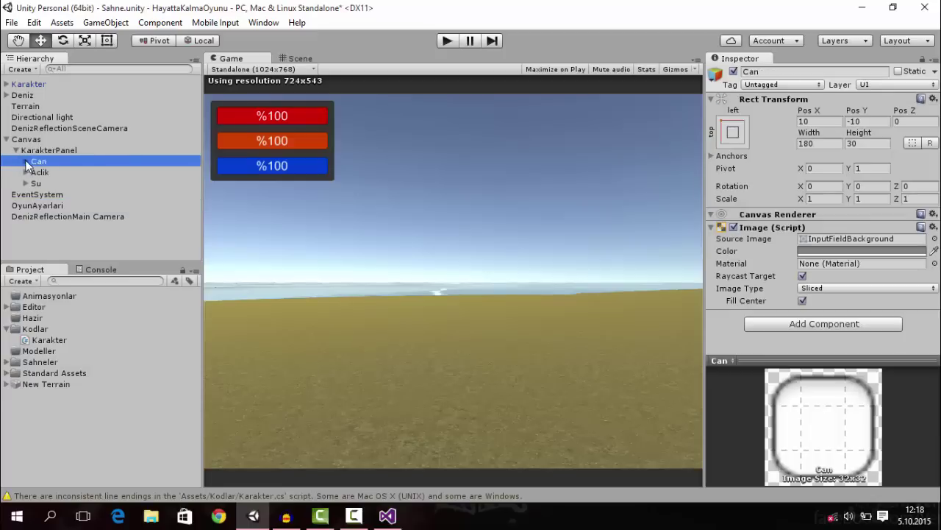
pyautogui.click(25, 161)
pyautogui.click(47, 173)
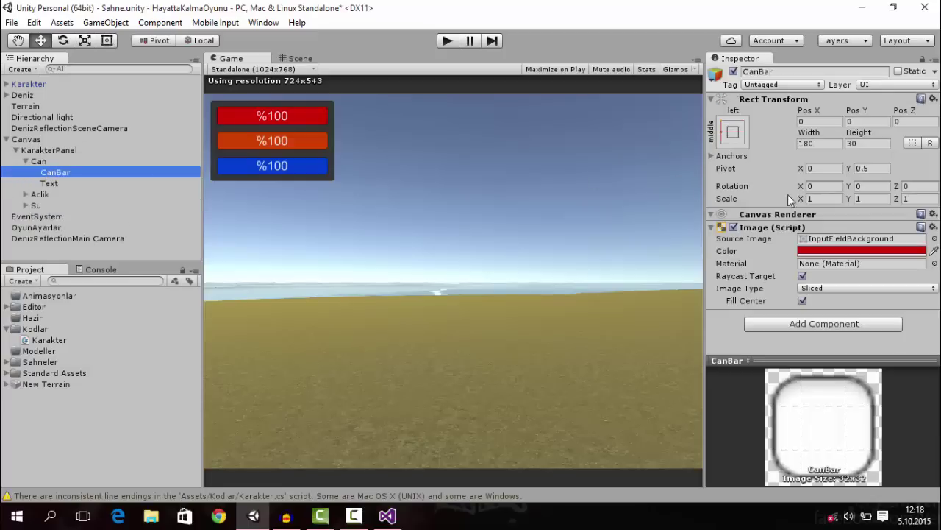
pyautogui.moveTo(810, 198)
pyautogui.mouseDown()
pyautogui.moveTo(781, 198)
pyautogui.moveTo(822, 203)
pyautogui.mouseUp()
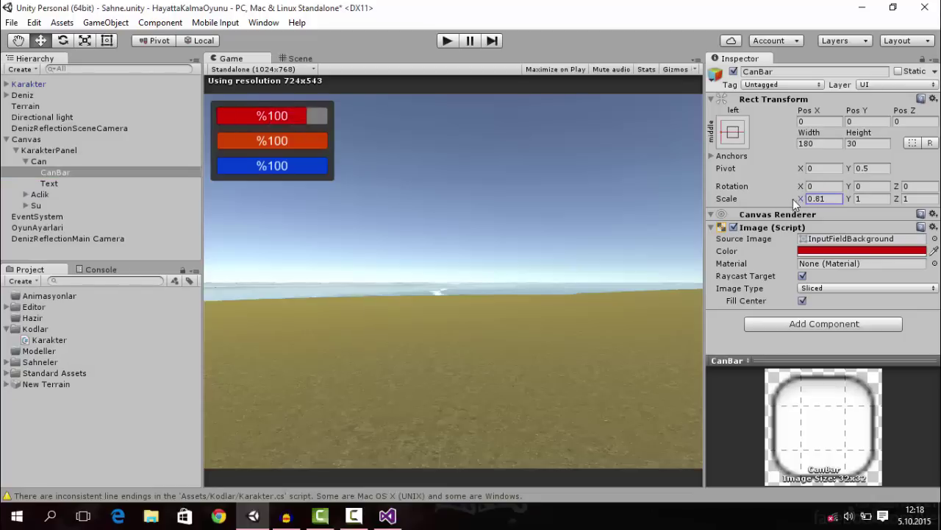
pyautogui.write('1')
# Extend the canbar line with '= new Vector3('.
pyautogui.click(388, 516)
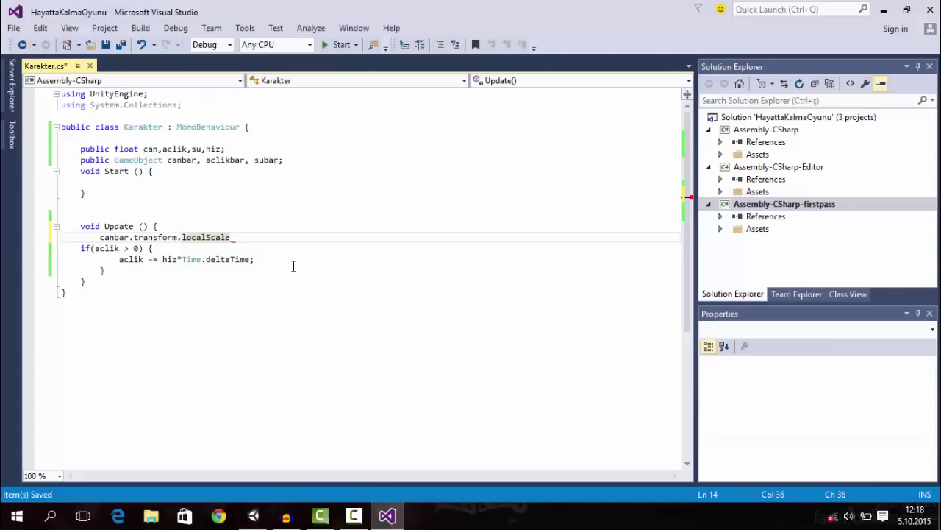
pyautogui.write(' = ')
pyautogui.write('new V')
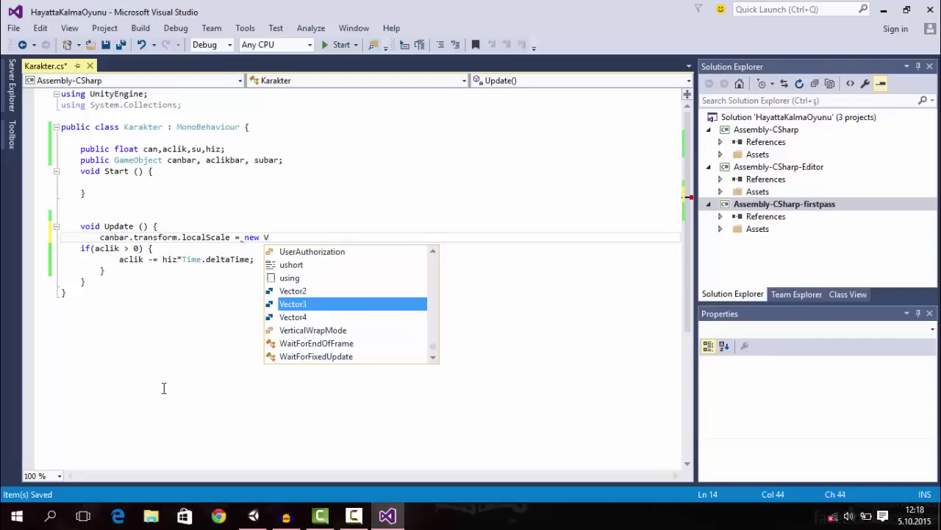
pyautogui.write('e')
pyautogui.press('Tab')
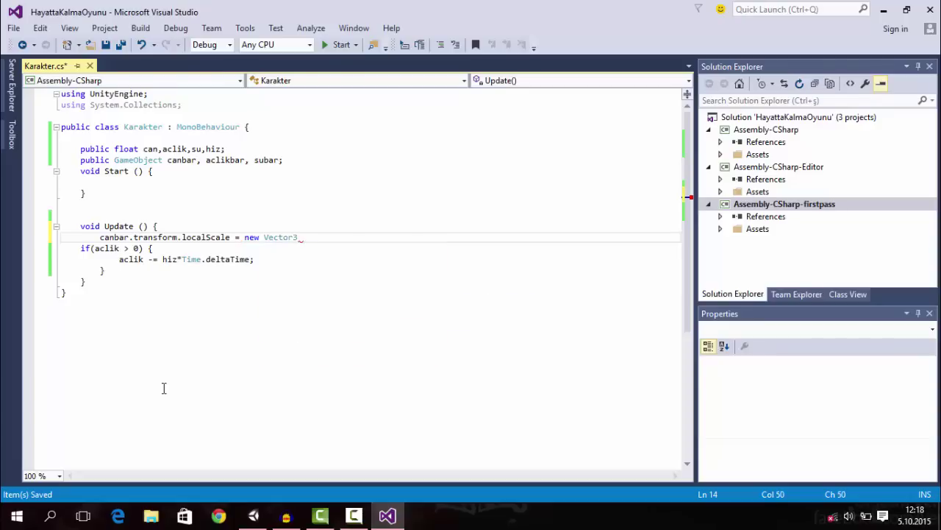
pyautogui.write('(')
# Try CanBar Scale X values 1.5, -0.5 and 0.5, ending back at 1.
pyautogui.click(253, 516)
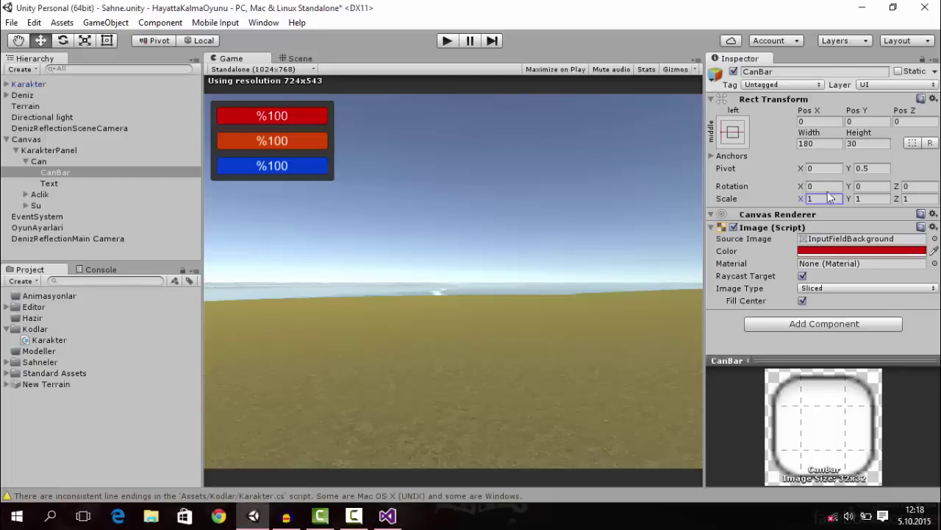
pyautogui.click(810, 199)
pyautogui.moveTo(790, 170)
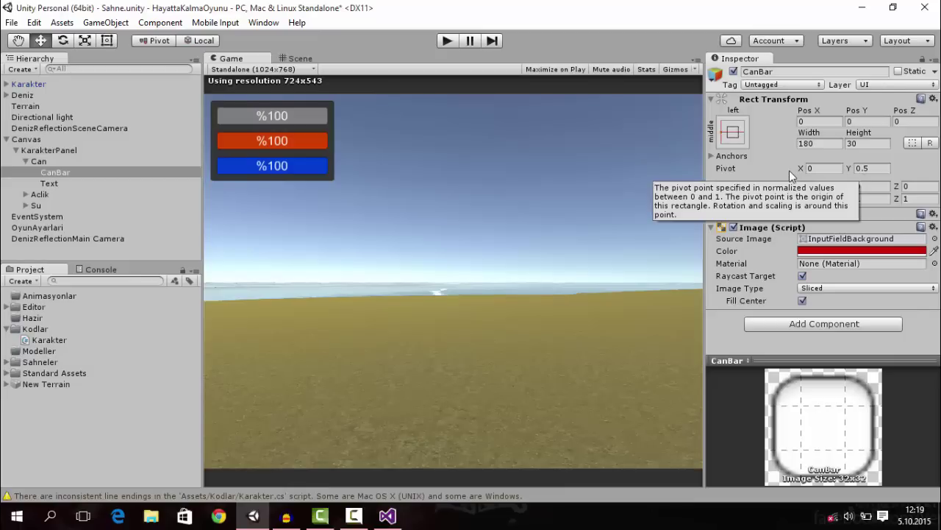
pyautogui.write('1.5')
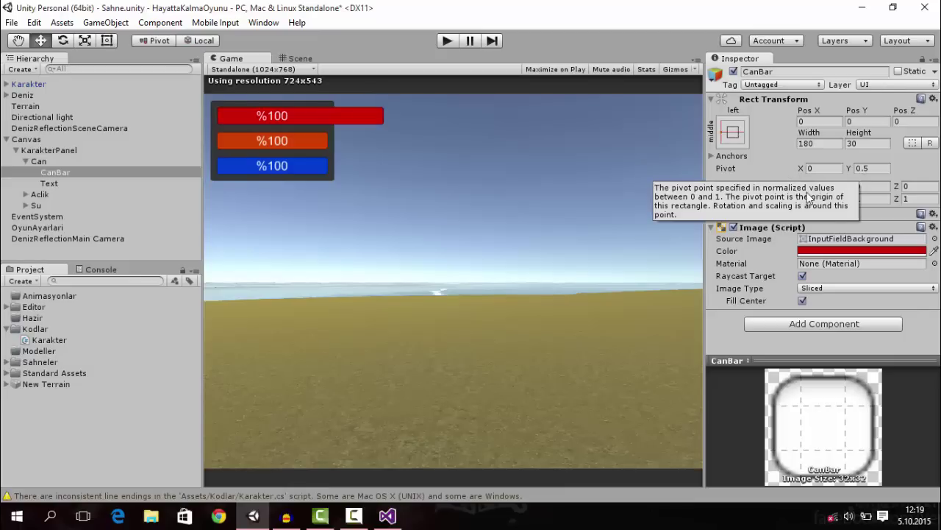
pyautogui.hotkey('ctrl', 'a')
pyautogui.write('-0')
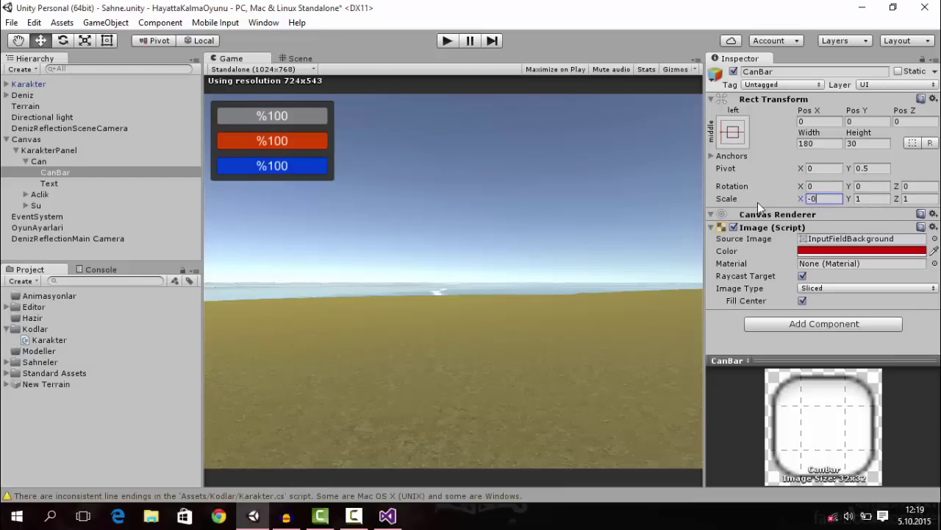
pyautogui.write('.5')
pyautogui.press('BackSpace')
pyautogui.press('BackSpace')
pyautogui.press('BackSpace')
pyautogui.write('1')
pyautogui.press('BackSpace')
pyautogui.write('.5')
pyautogui.press('BackSpace')
pyautogui.press('BackSpace')
pyautogui.write('1')
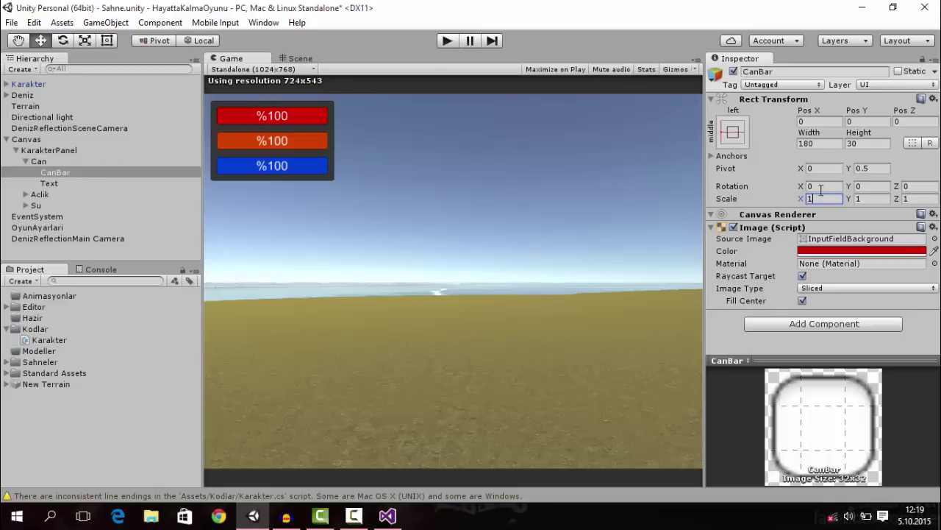
pyautogui.write('0.5')
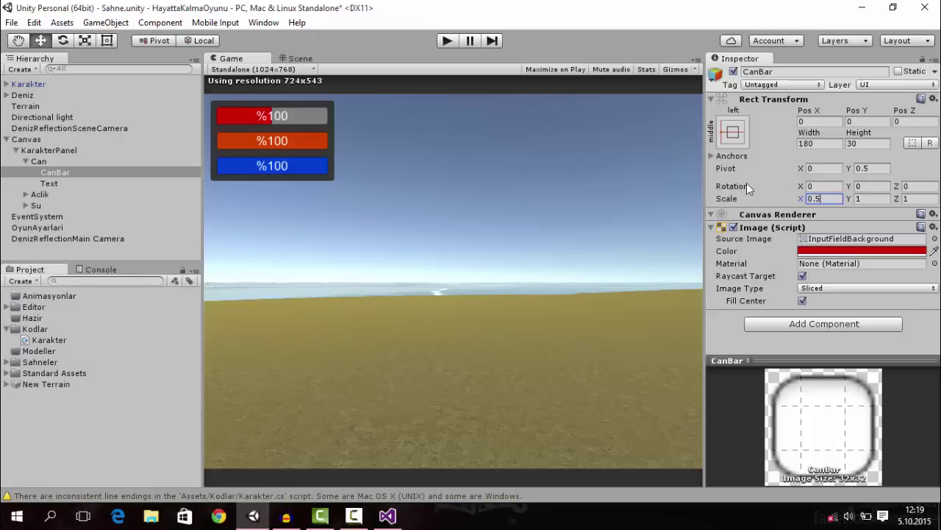
pyautogui.press('BackSpace')
pyautogui.press('BackSpace')
pyautogui.press('BackSpace')
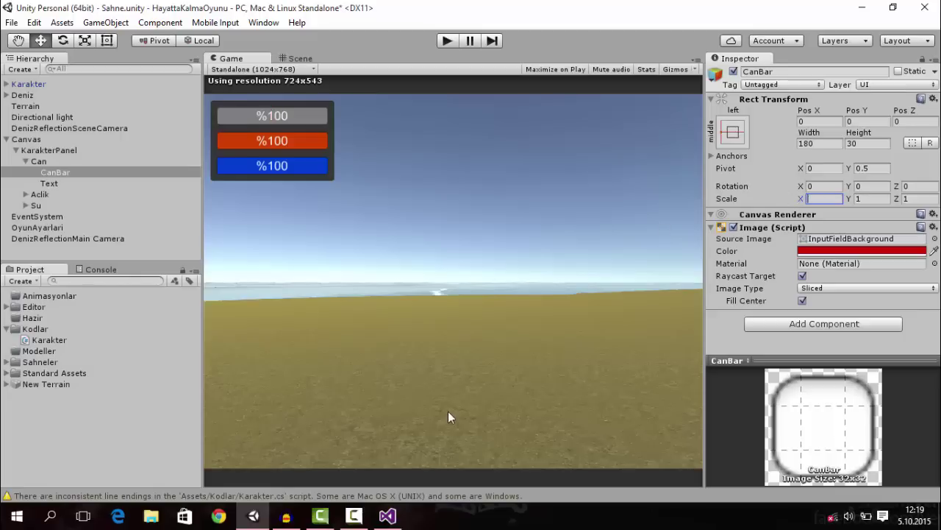
pyautogui.write('1')
# Drag Scale X to shrink the red bar to about 63%, then restore it to 1.
pyautogui.click(384, 512)
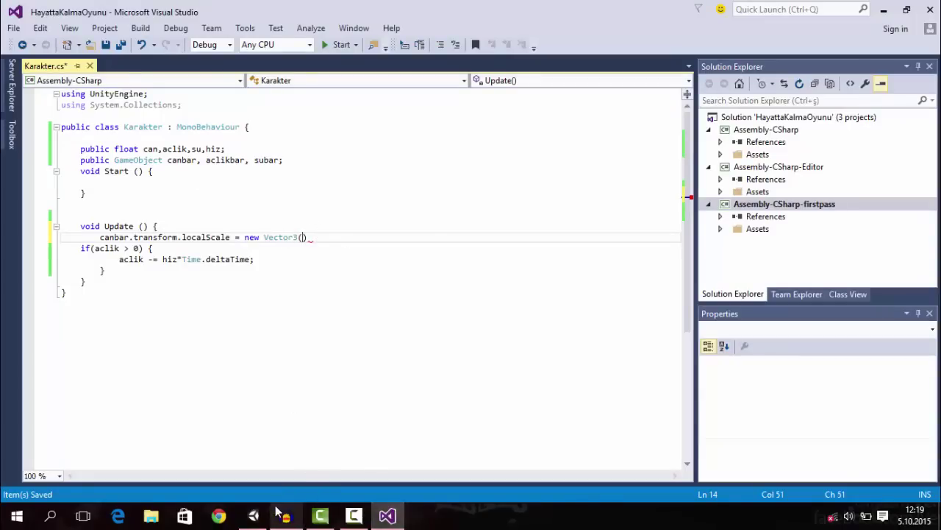
pyautogui.click(253, 514)
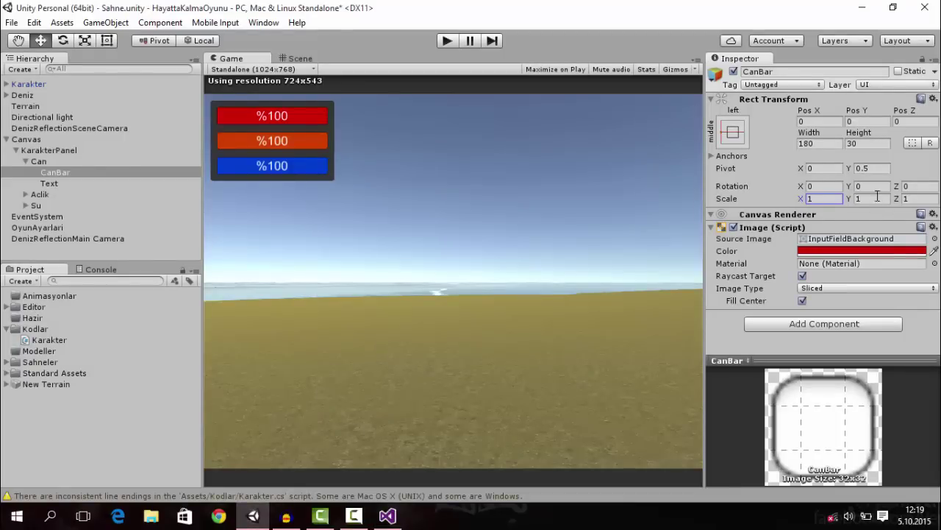
pyautogui.moveTo(800, 198)
pyautogui.mouseDown()
pyautogui.moveTo(877, 211)
pyautogui.moveTo(916, 195)
pyautogui.mouseUp()
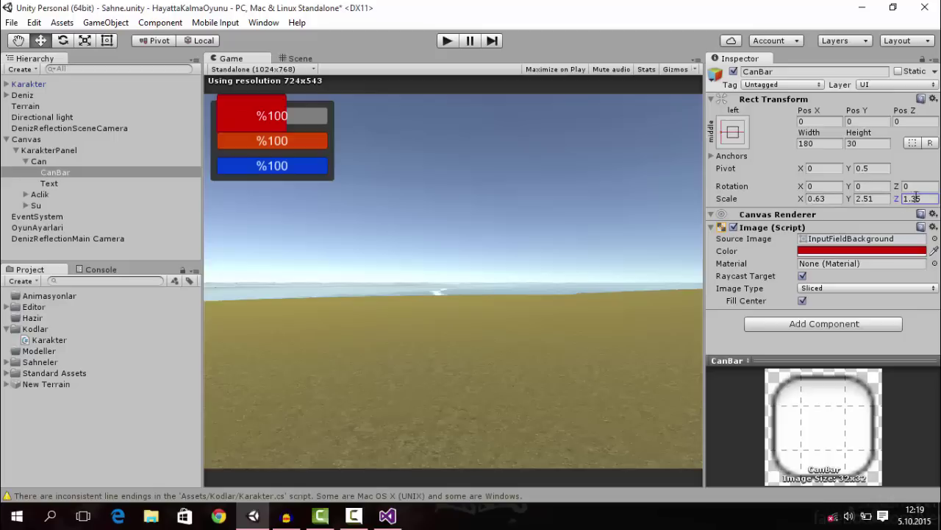
pyautogui.write('1')
pyautogui.write('1')
pyautogui.click(806, 194)
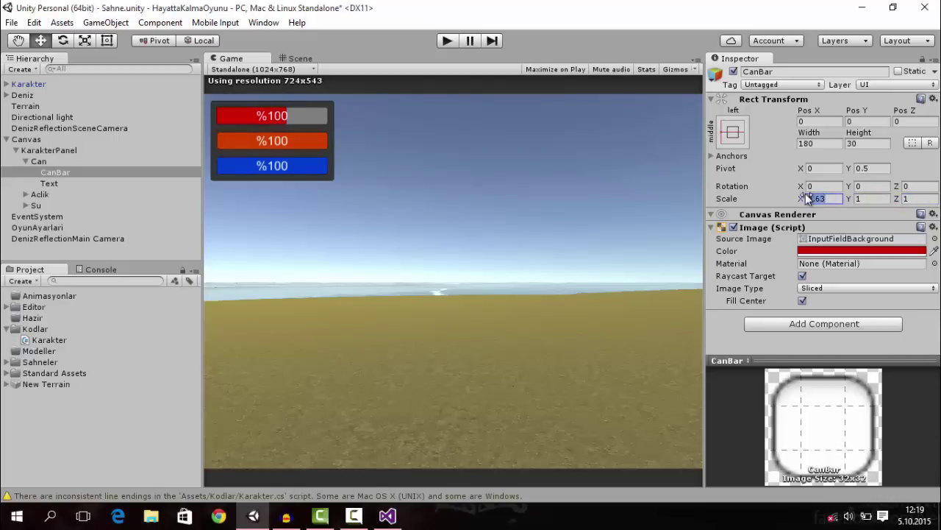
pyautogui.write('1')
pyautogui.click(387, 515)
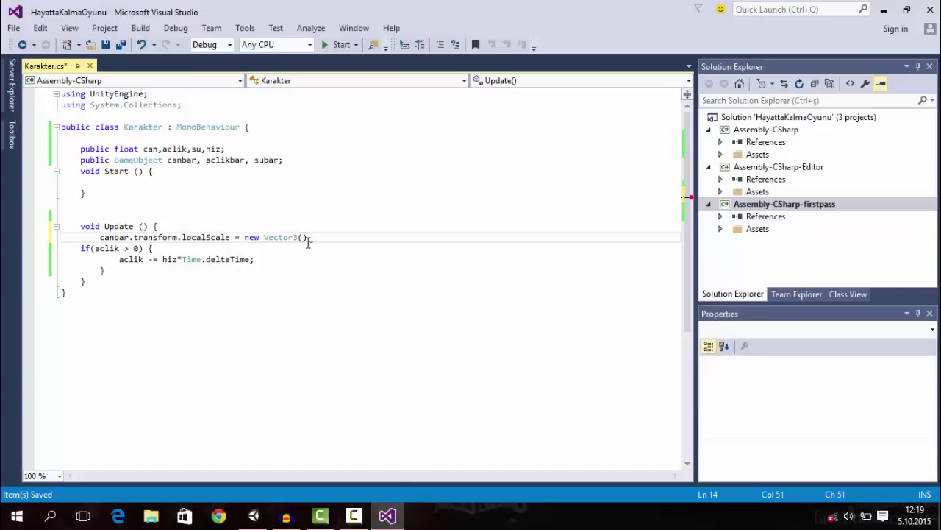
# Fill in the Vector3 arguments, replacing x with can/100.
pyautogui.write('x, ')
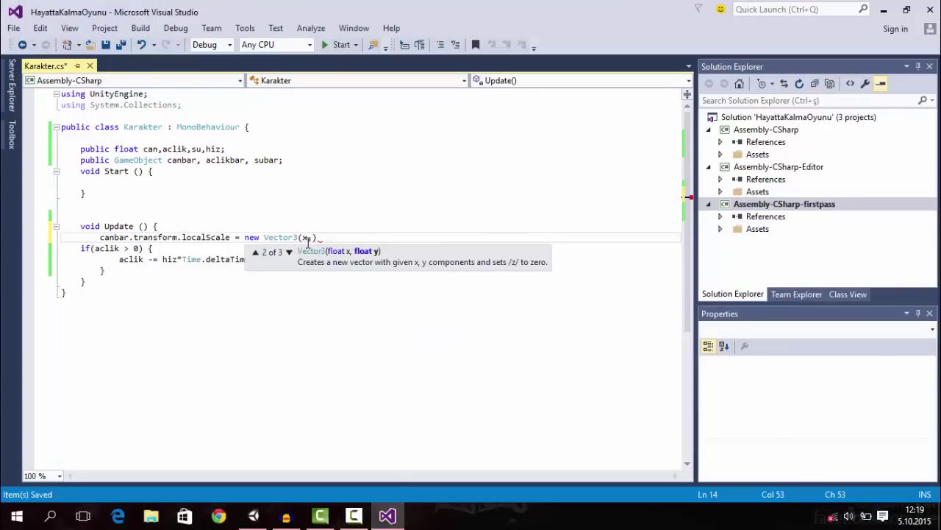
pyautogui.write('y, z')
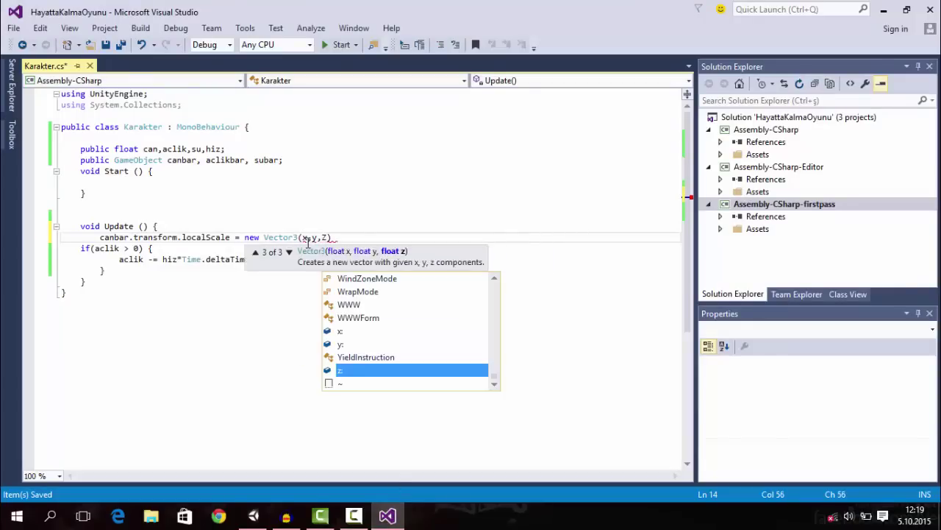
pyautogui.write(');')
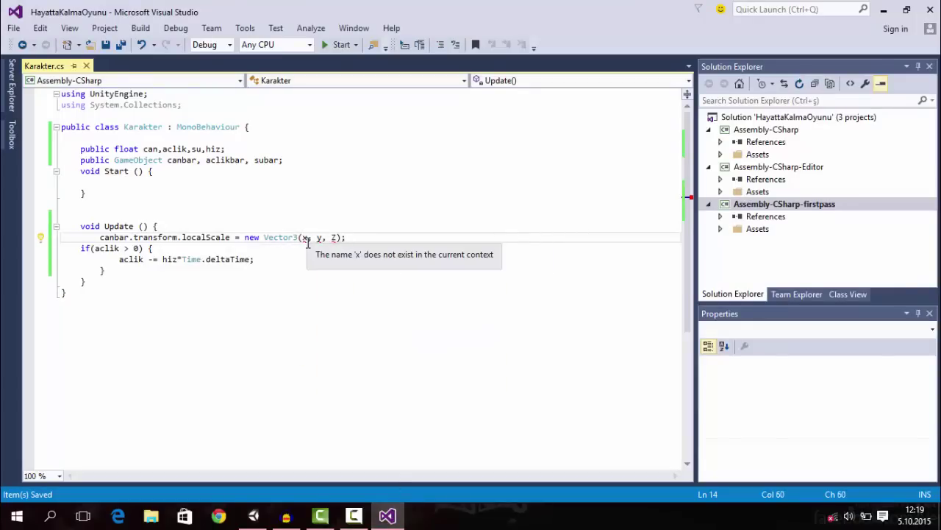
pyautogui.press('Left')
pyautogui.press('Left')
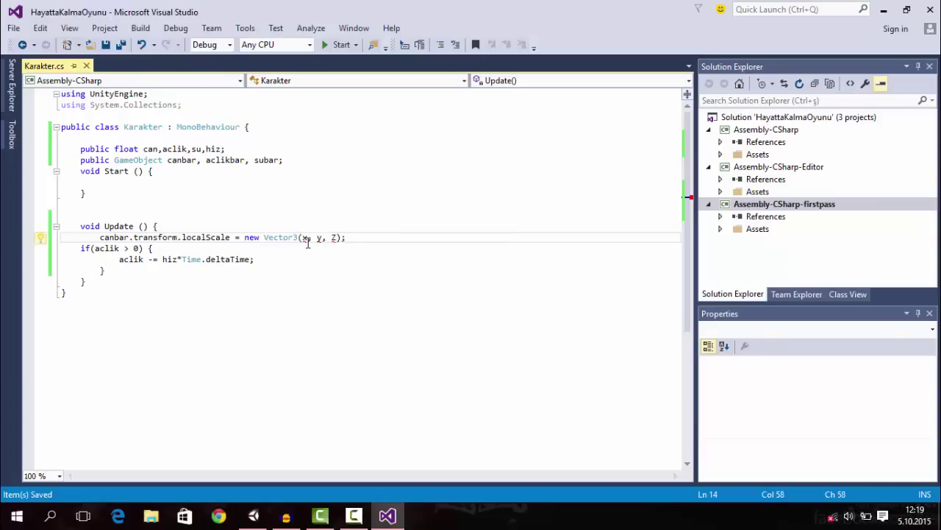
pyautogui.click(307, 239)
pyautogui.press('BackSpace')
pyautogui.write('can')
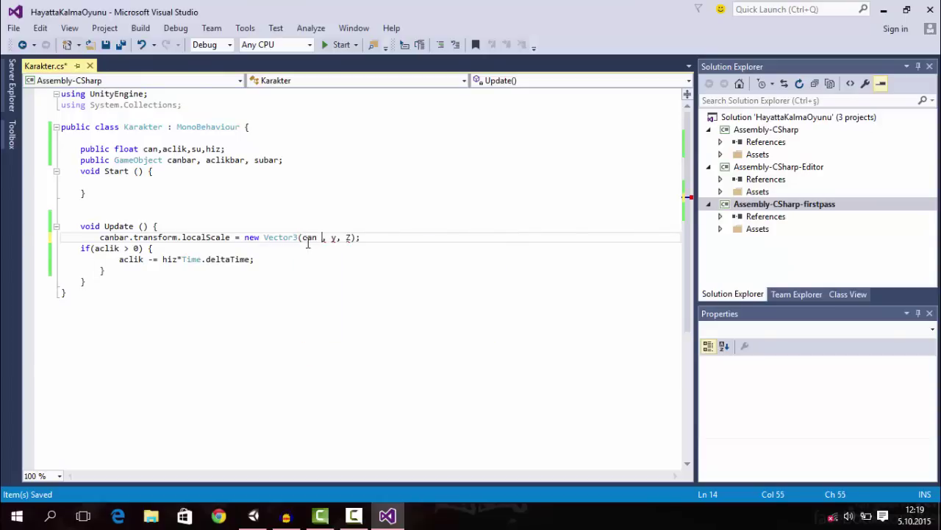
pyautogui.press('BackSpace')
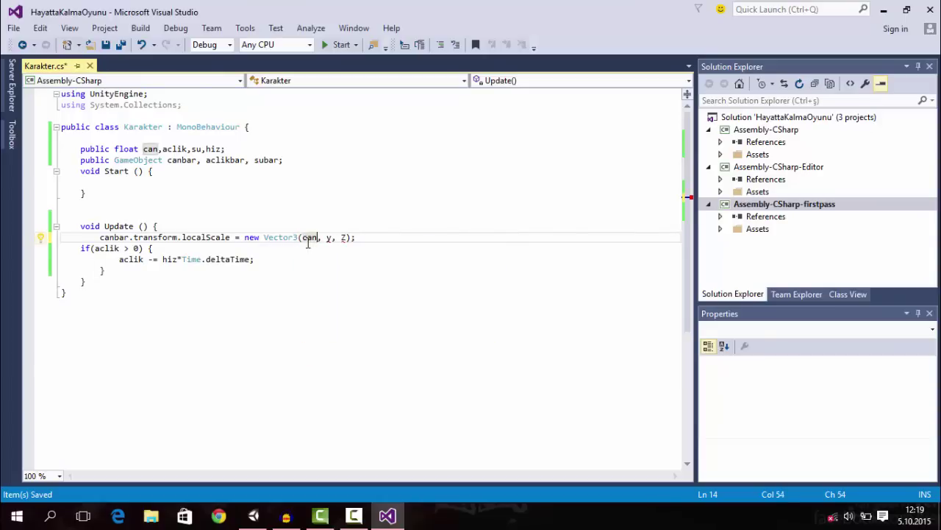
pyautogui.write('/')
pyautogui.write('100')
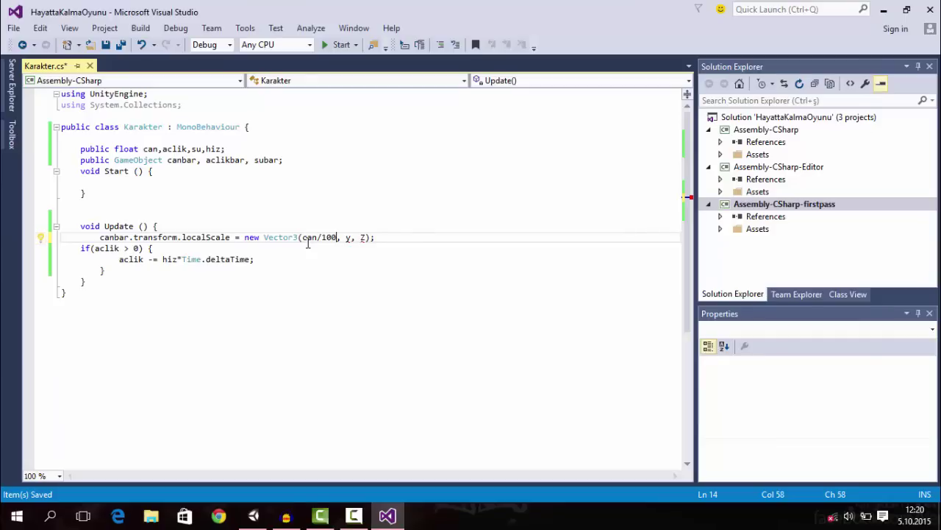
# Fix the compile error so the line reads new Vector3(can/100, 1, 1).
pyautogui.click(253, 515)
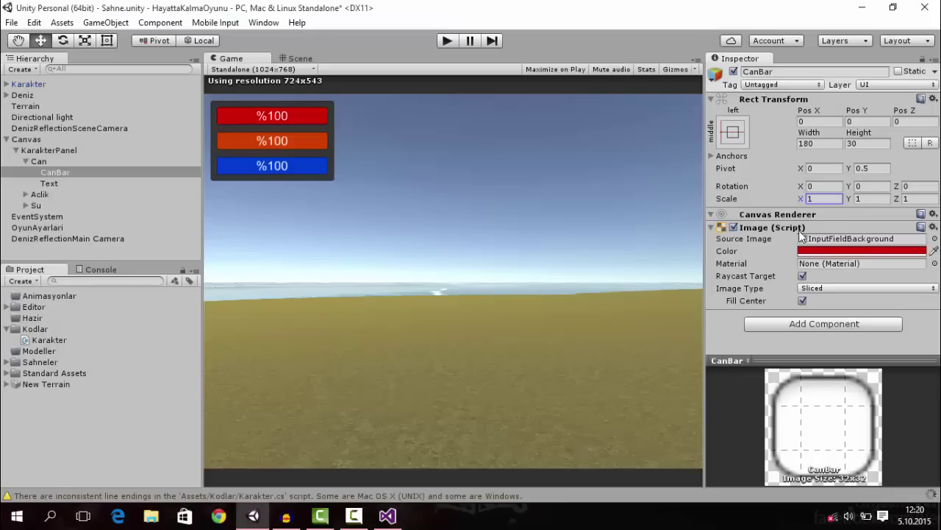
pyautogui.doubleClick(406, 495)
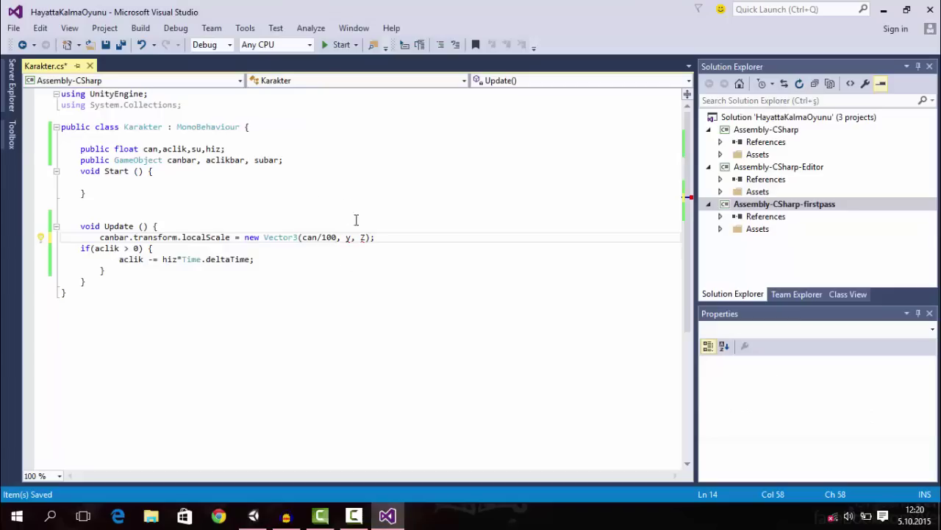
pyautogui.write('1, ')
pyautogui.write('1')
pyautogui.hotkey('alt', 'Tab')
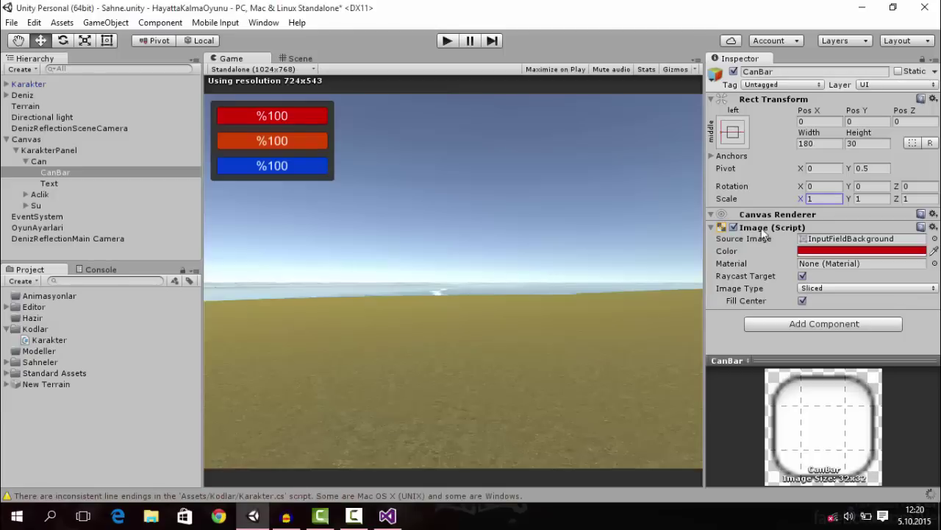
pyautogui.hotkey('alt', 'Tab')
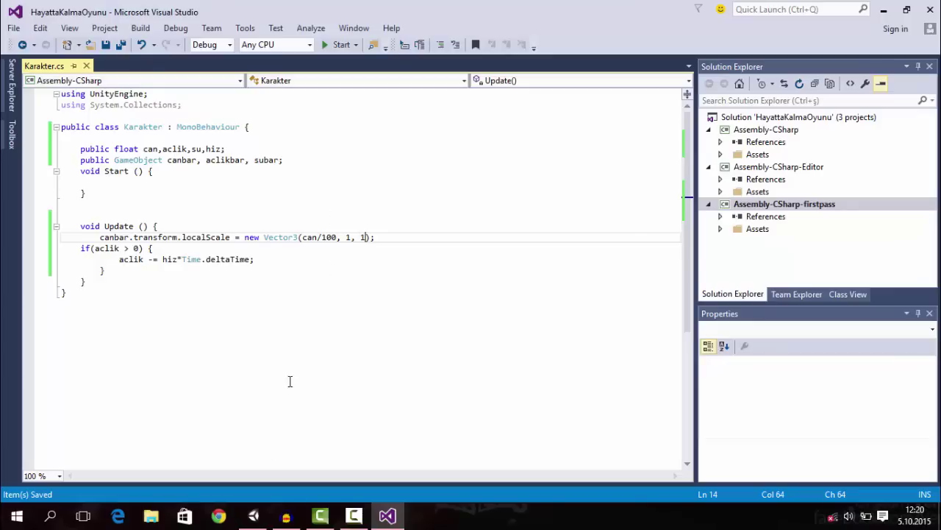
pyautogui.click(253, 515)
pyautogui.click(807, 198)
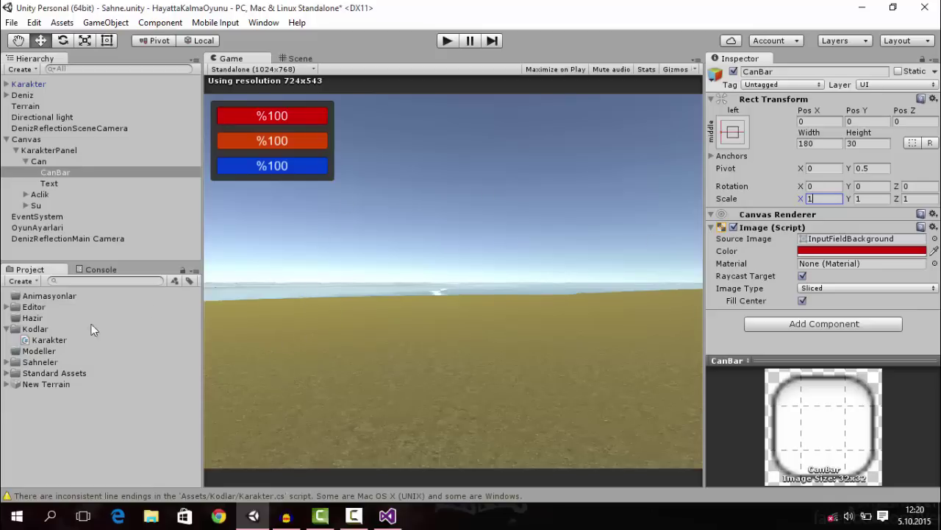
# Assign CanBar to the Canbar field of OyunAyarlari's Karakter script.
pyautogui.click(46, 229)
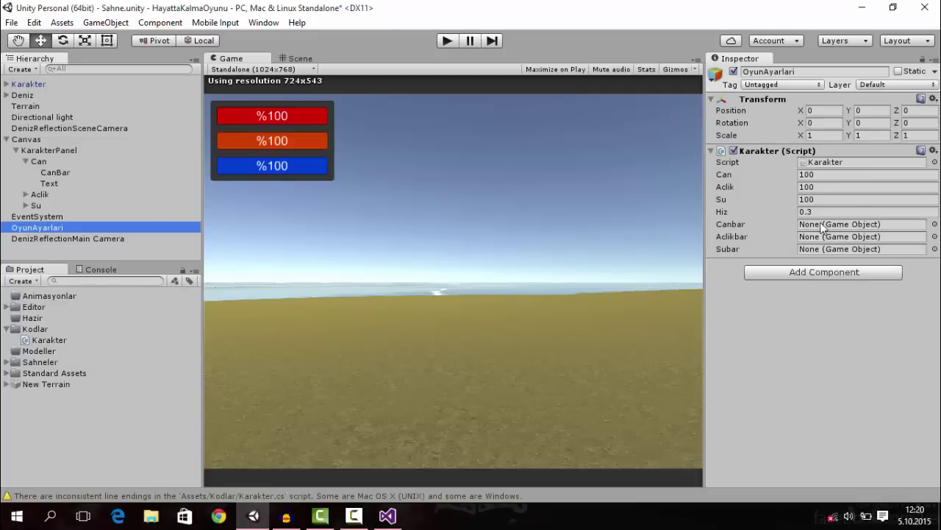
pyautogui.moveTo(51, 172); pyautogui.dragTo(877, 221)
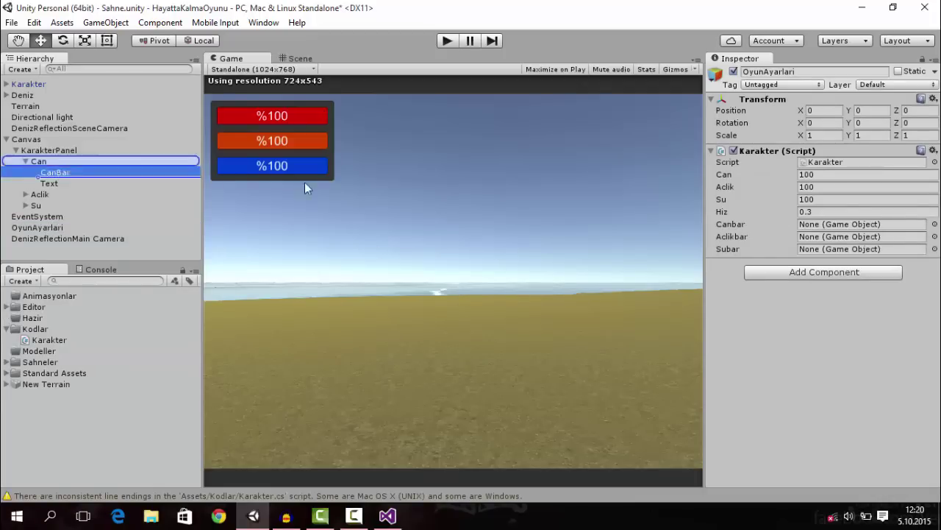
pyautogui.click(388, 515)
pyautogui.moveTo(100, 237); pyautogui.dragTo(378, 236)
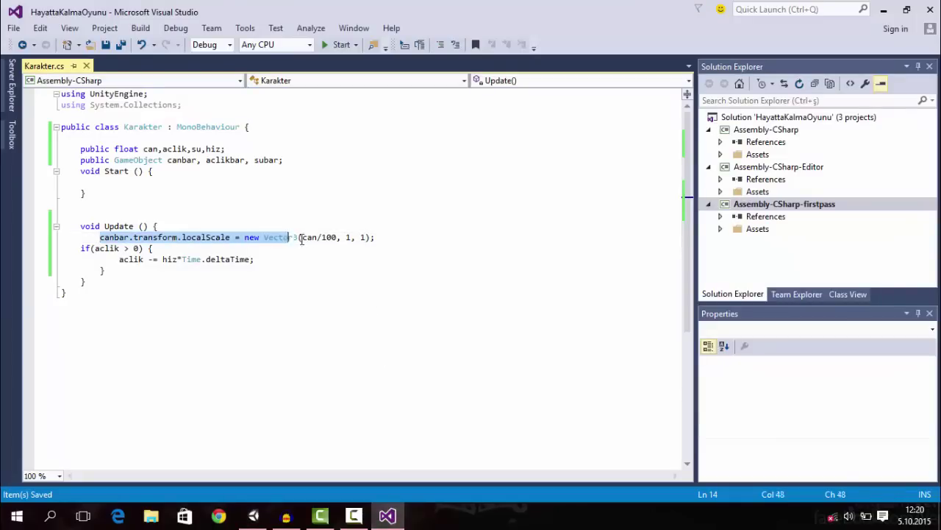
pyautogui.click(378, 237)
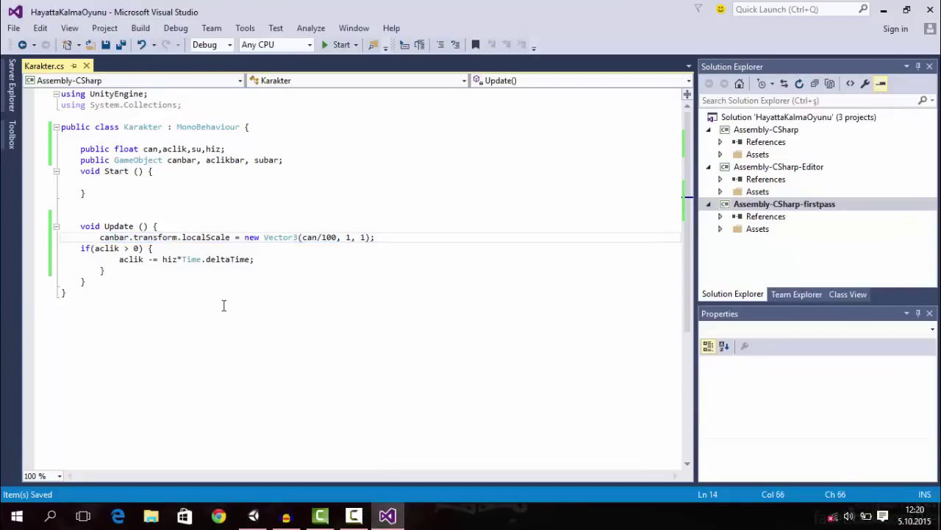
pyautogui.click(224, 159)
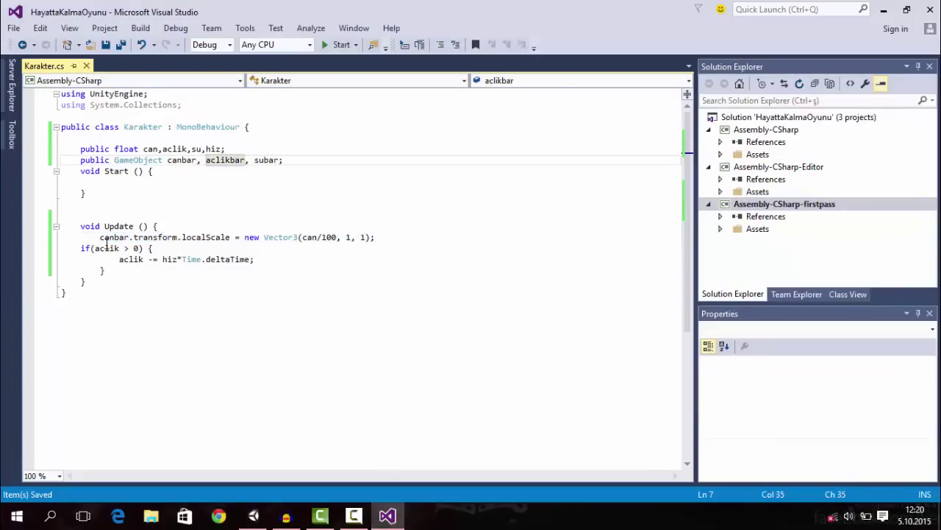
pyautogui.moveTo(98, 236); pyautogui.dragTo(207, 237)
pyautogui.click(253, 515)
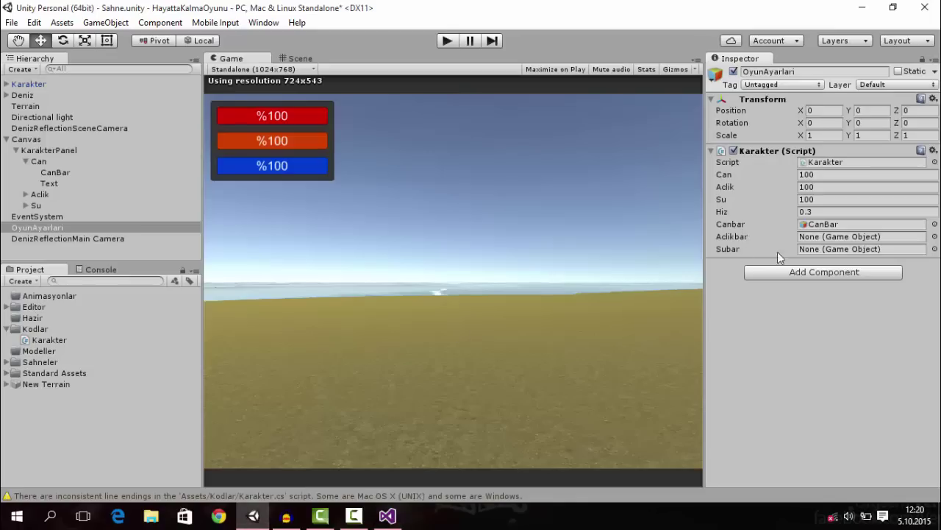
# In play mode, scrub Can to watch the red bar shrink, then reset Can to 100.
pyautogui.click(449, 40)
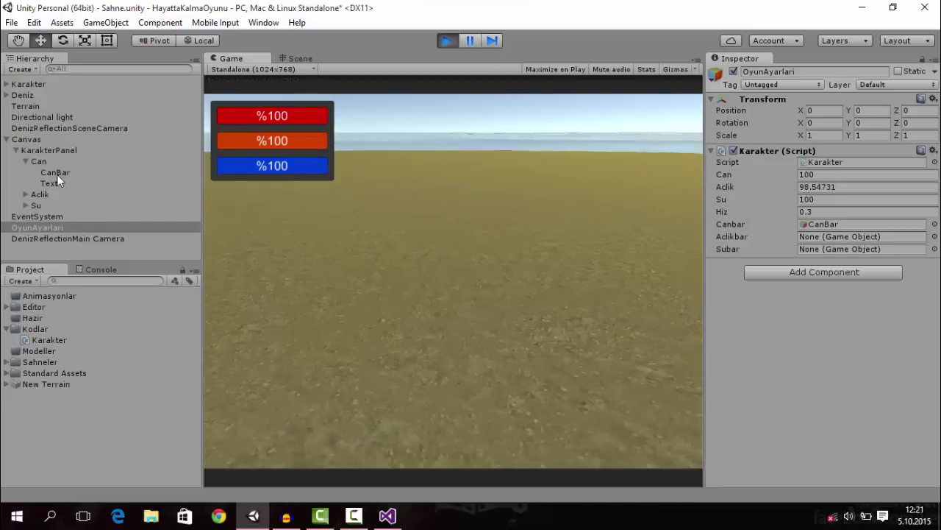
pyautogui.moveTo(794, 175); pyautogui.dragTo(787, 183)
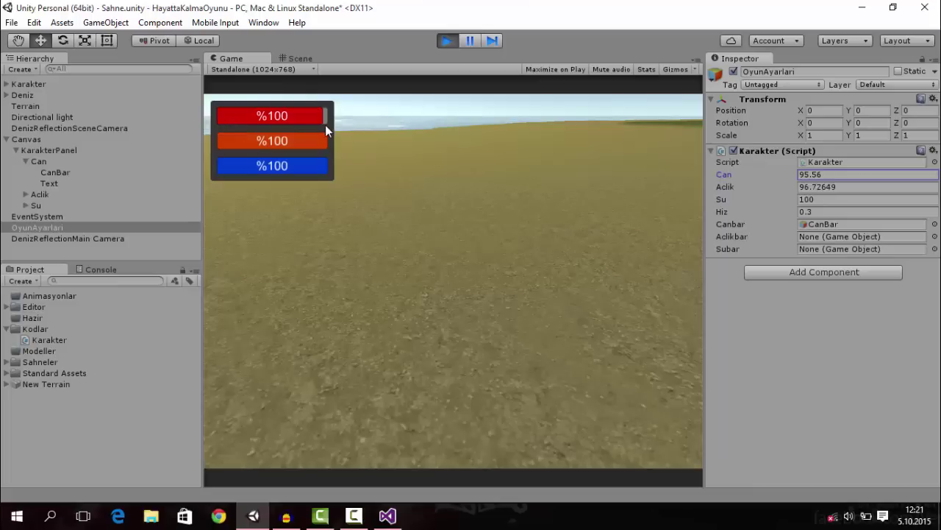
pyautogui.moveTo(774, 174)
pyautogui.mouseDown()
pyautogui.moveTo(679, 186)
pyautogui.moveTo(734, 188)
pyautogui.mouseUp()
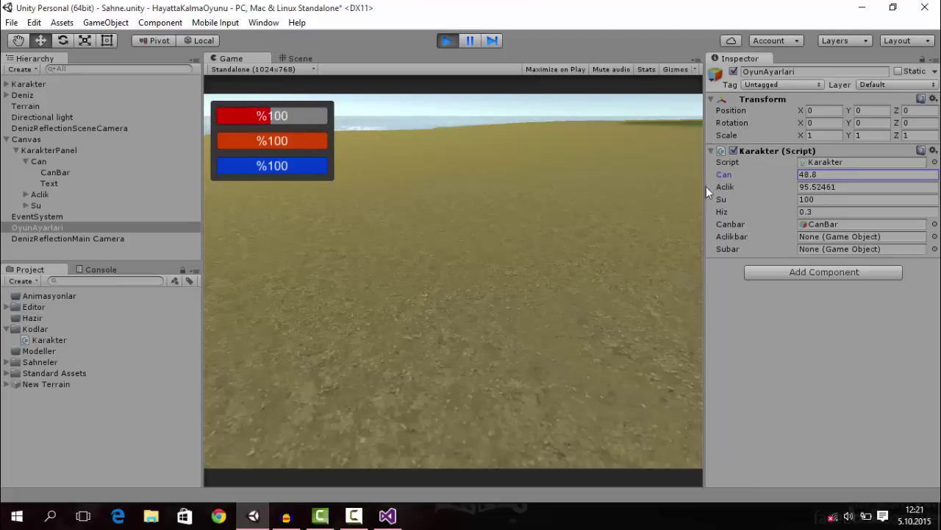
pyautogui.click(870, 175)
pyautogui.write('100')
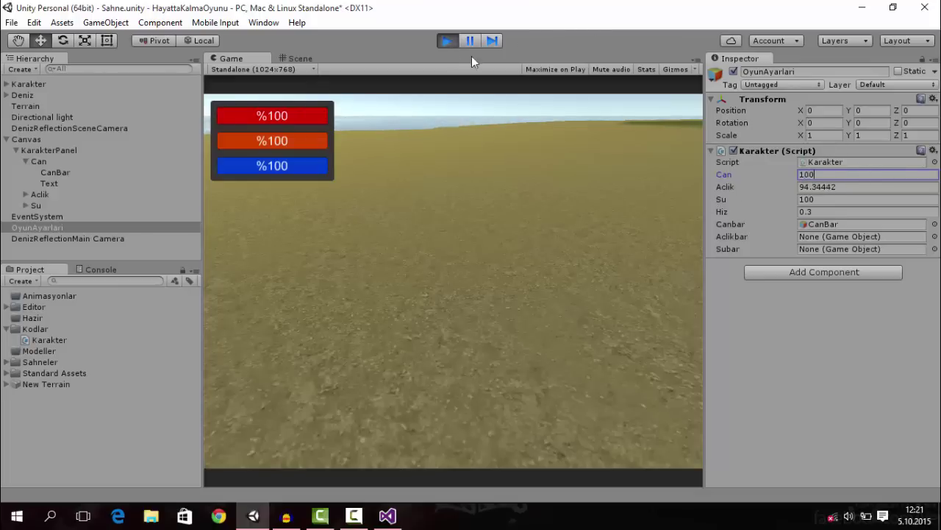
pyautogui.click(447, 40)
pyautogui.click(388, 516)
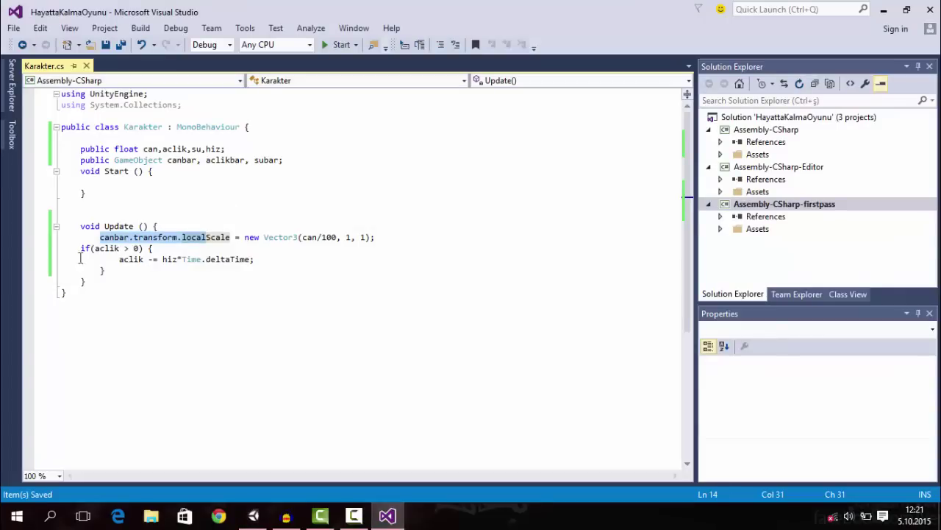
# Duplicate the canbar localScale line twice below the original.
pyautogui.click(395, 241)
pyautogui.press('Return')
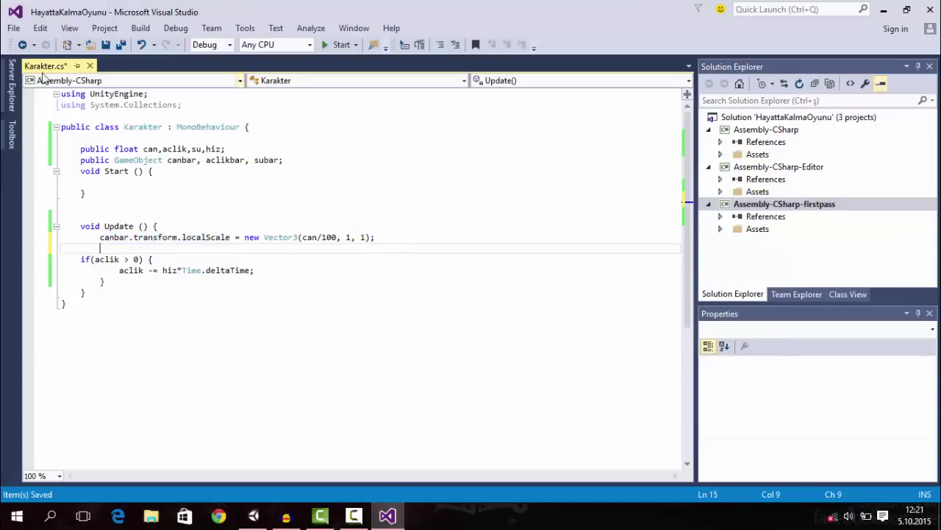
pyautogui.click(225, 159)
pyautogui.moveTo(376, 236); pyautogui.dragTo(103, 239)
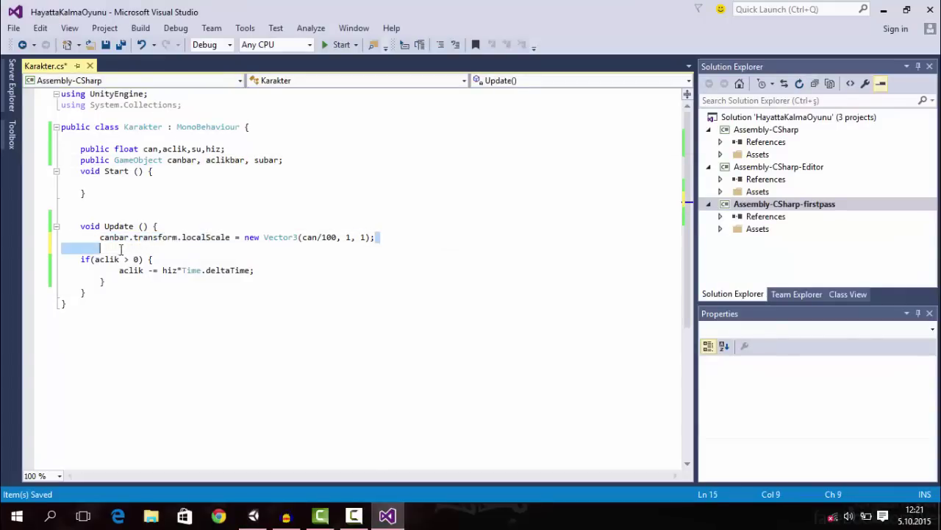
pyautogui.hotkey('ctrl', 'c')
pyautogui.press('Down')
pyautogui.hotkey('ctrl', 'v')
pyautogui.press('Return')
pyautogui.hotkey('ctrl', 'v')
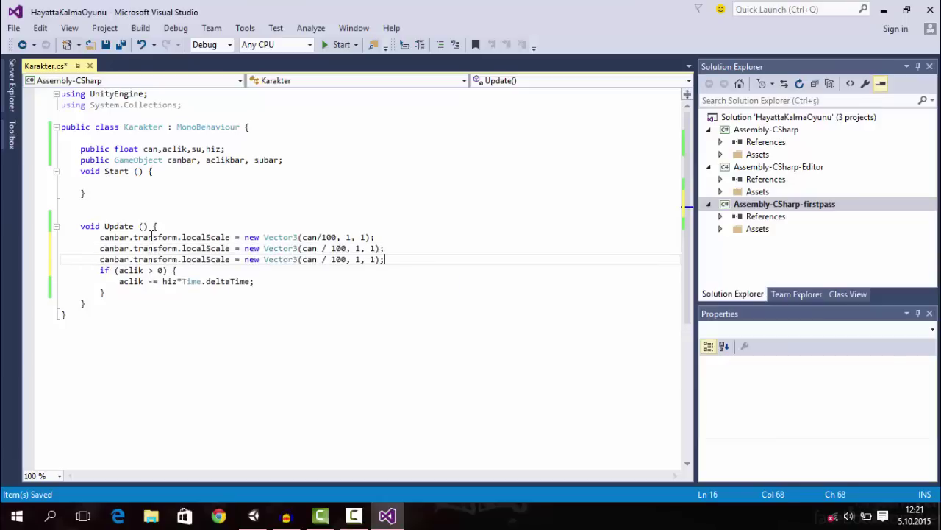
# Change canbar to aclikbar on the first copy and to subar on the second.
pyautogui.doubleClick(225, 160)
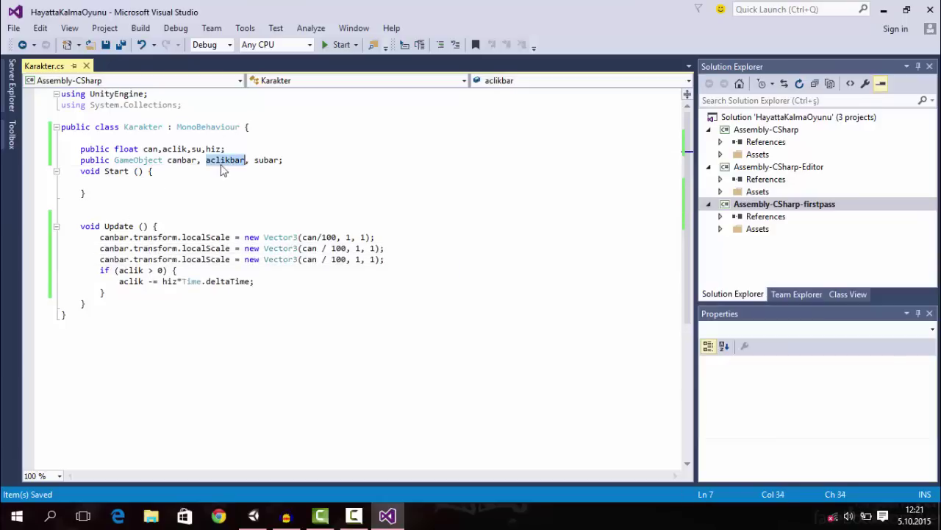
pyautogui.doubleClick(114, 248)
pyautogui.hotkey('ctrl', 'v')
pyautogui.doubleClick(266, 159)
pyautogui.hotkey('ctrl', 'c')
pyautogui.doubleClick(114, 259)
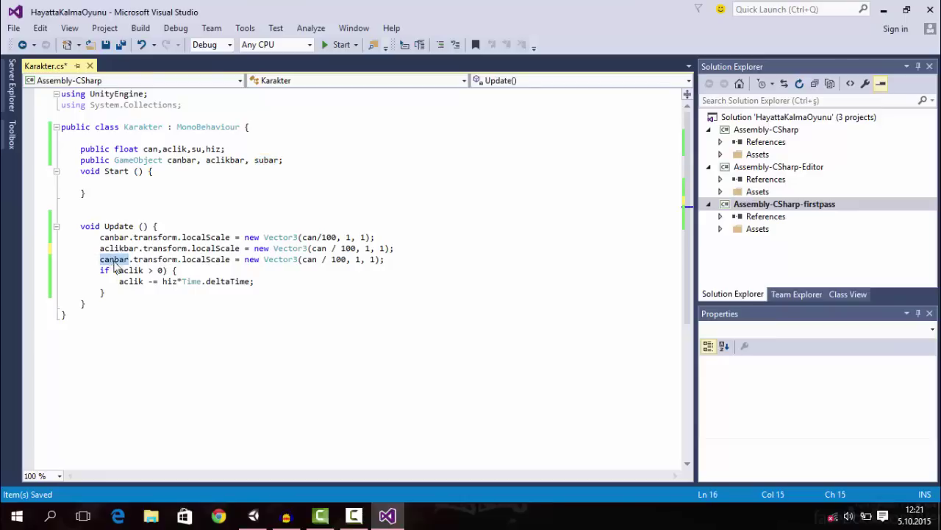
pyautogui.hotkey('ctrl', 'v')
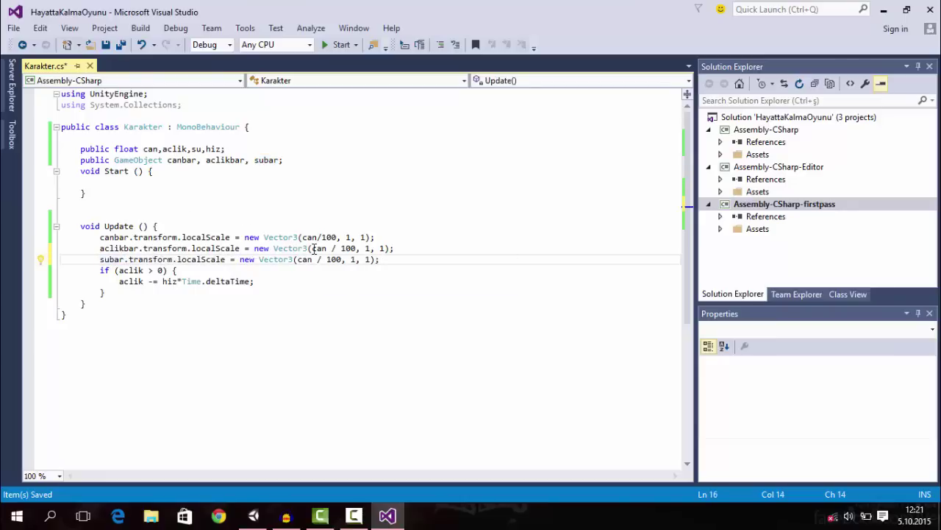
# Make the copies scale by aclik / 100 and su / 100, and save the script.
pyautogui.doubleClick(319, 248)
pyautogui.write('ACL')
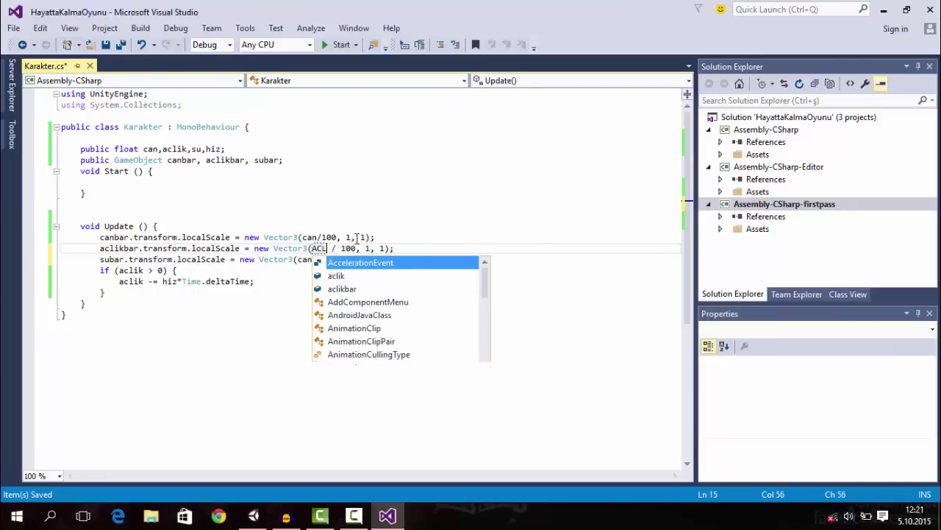
pyautogui.write('IK')
pyautogui.hotkey('ctrl', 'space')
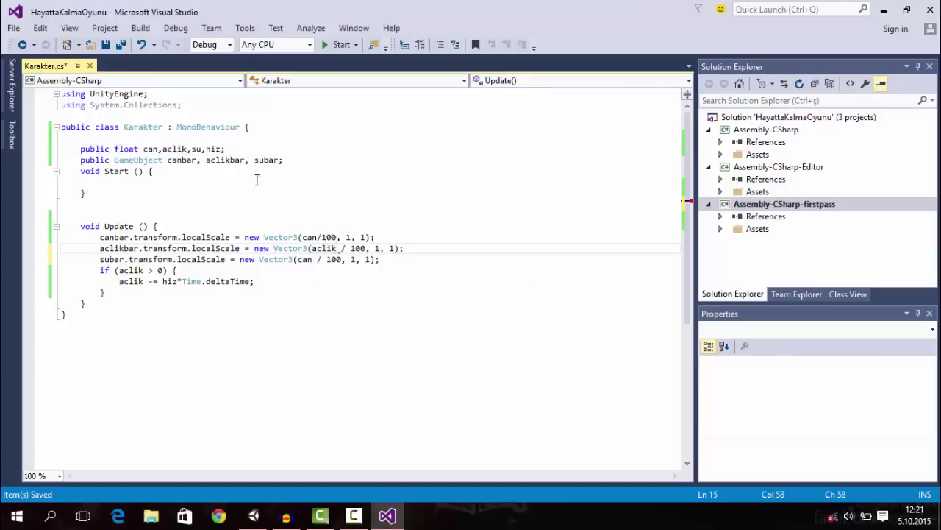
pyautogui.doubleClick(196, 149)
pyautogui.doubleClick(304, 259)
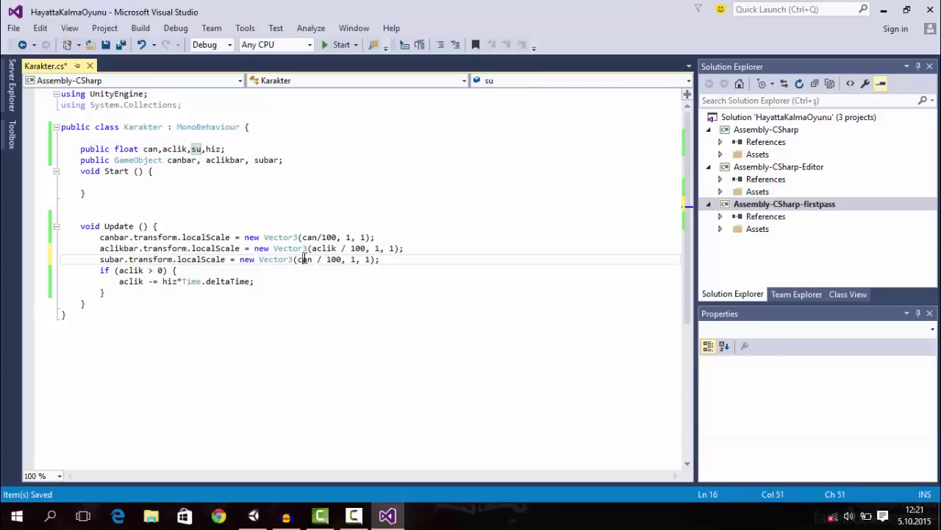
pyautogui.write('su')
pyautogui.hotkey('ctrl', 's')
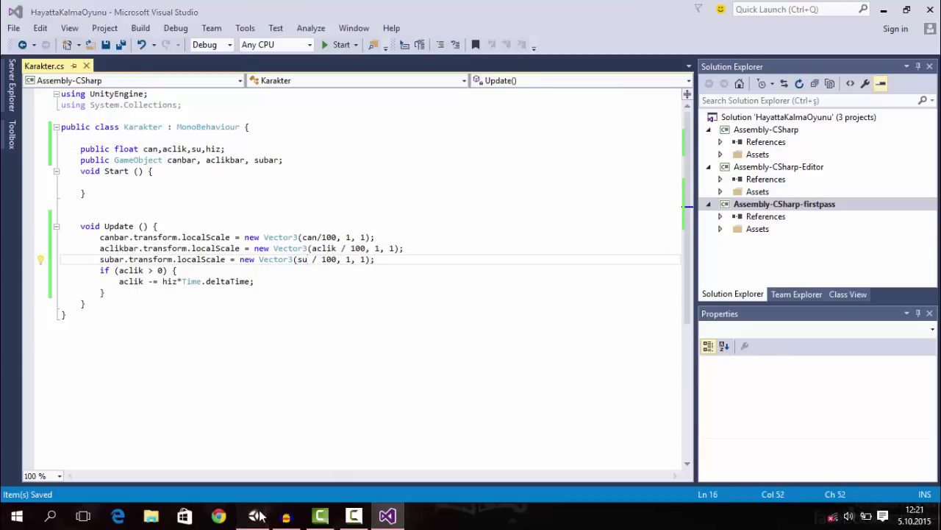
pyautogui.click(253, 516)
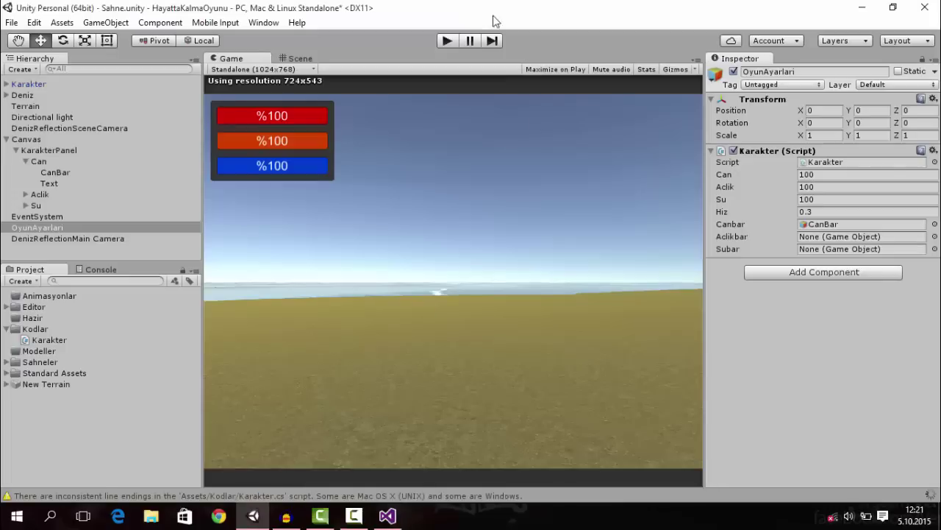
# Play the game to see the UnassignedReferenceException for Karakter's aclikbar, then stop it.
pyautogui.click(446, 38)
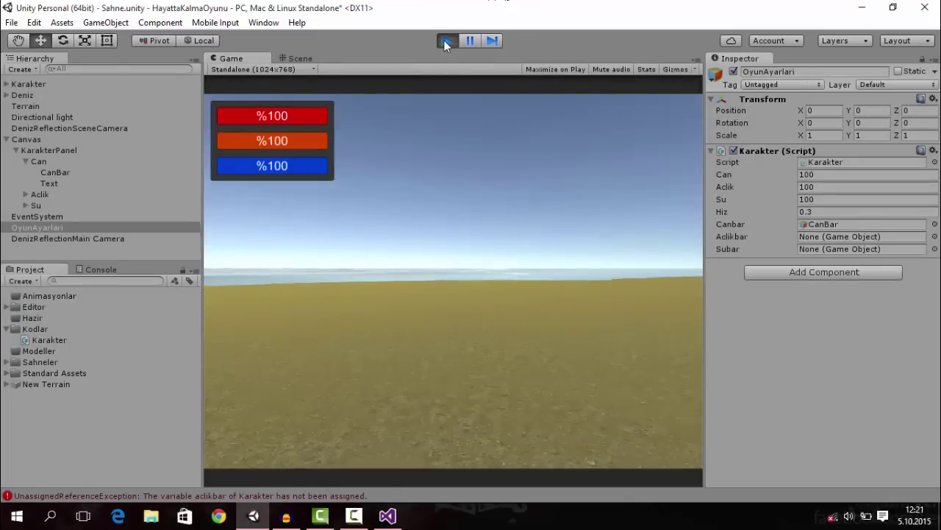
pyautogui.click(445, 40)
pyautogui.click(387, 516)
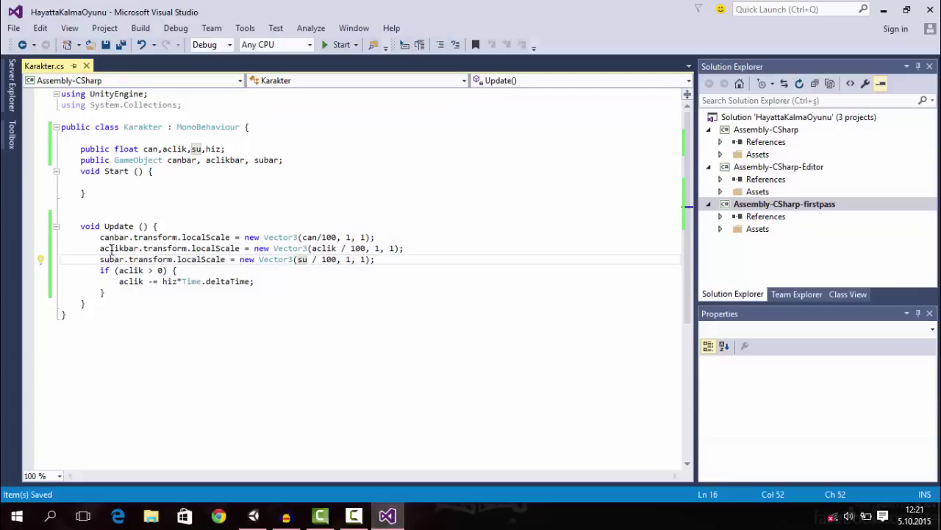
pyautogui.click(253, 516)
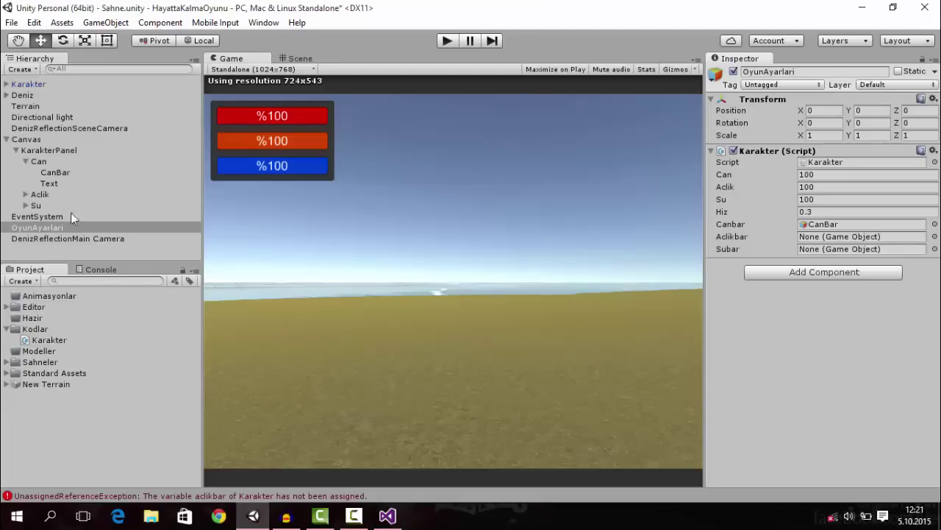
# Assign AclikBar and SuBar to the Karakter script's Aclikbar and Subar fields.
pyautogui.click(25, 161)
pyautogui.click(26, 172)
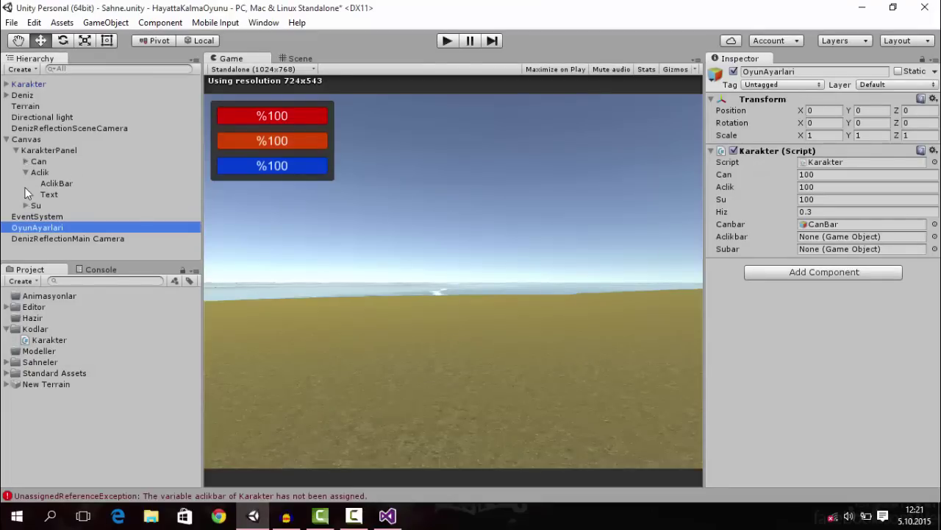
pyautogui.click(26, 205)
pyautogui.moveTo(44, 184)
pyautogui.mouseDown()
pyautogui.moveTo(741, 158)
pyautogui.moveTo(842, 237)
pyautogui.mouseUp()
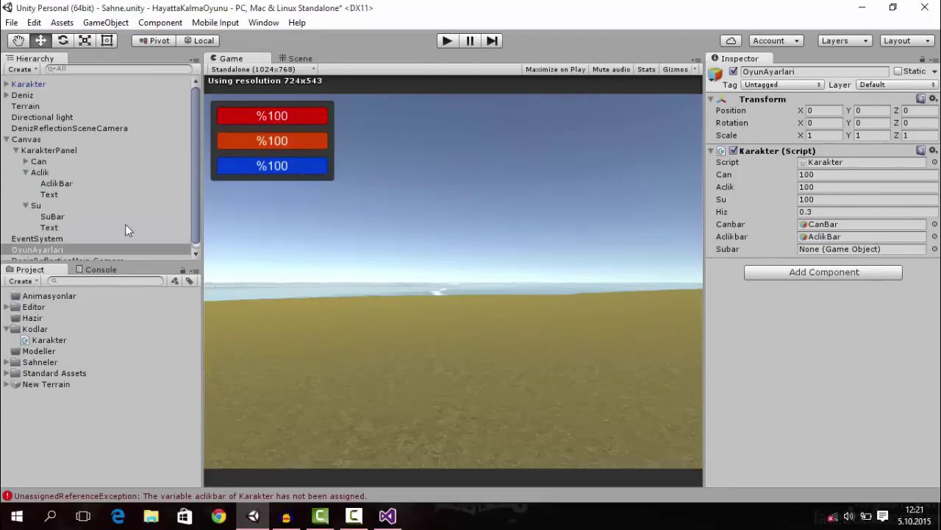
pyautogui.moveTo(52, 216); pyautogui.dragTo(845, 249)
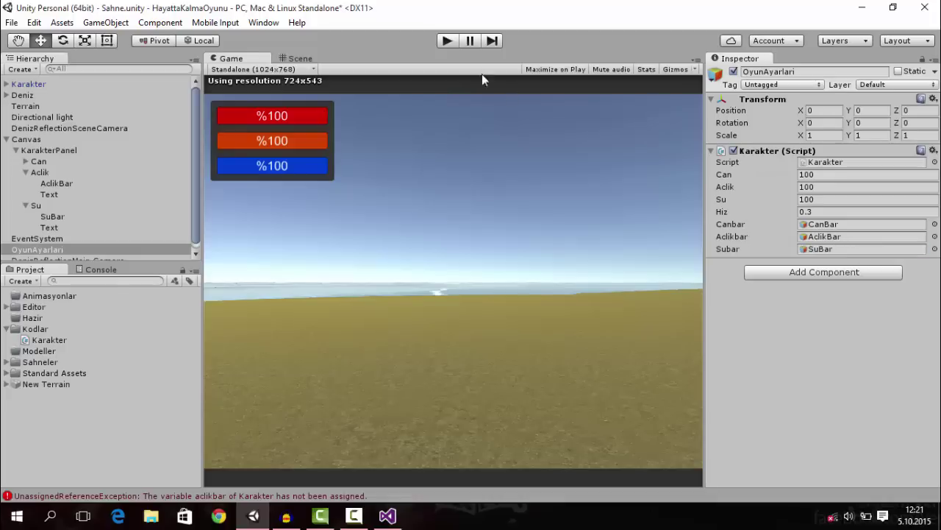
# Play the game and drag Aclik down to watch the hunger bar shrink.
pyautogui.click(446, 42)
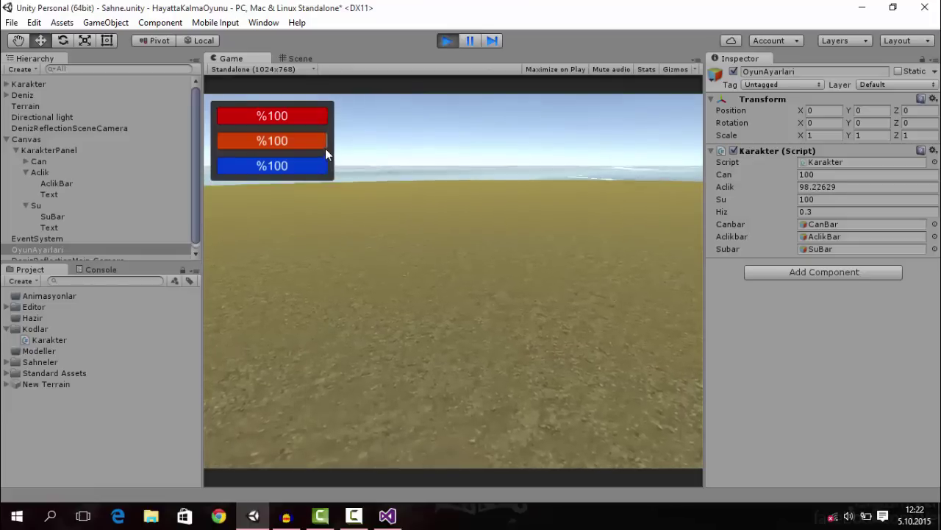
pyautogui.moveTo(801, 188)
pyautogui.mouseDown()
pyautogui.moveTo(617, 189)
pyautogui.moveTo(445, 46)
pyautogui.mouseUp()
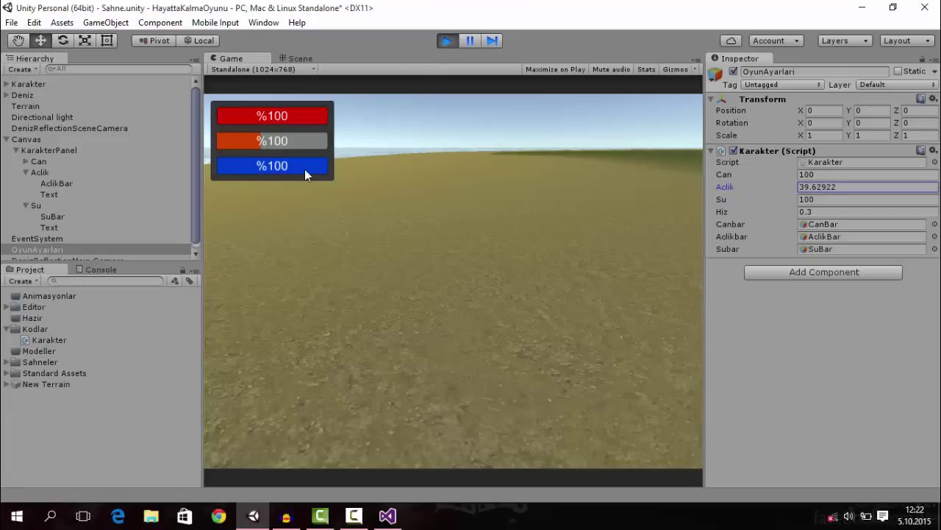
pyautogui.click(454, 41)
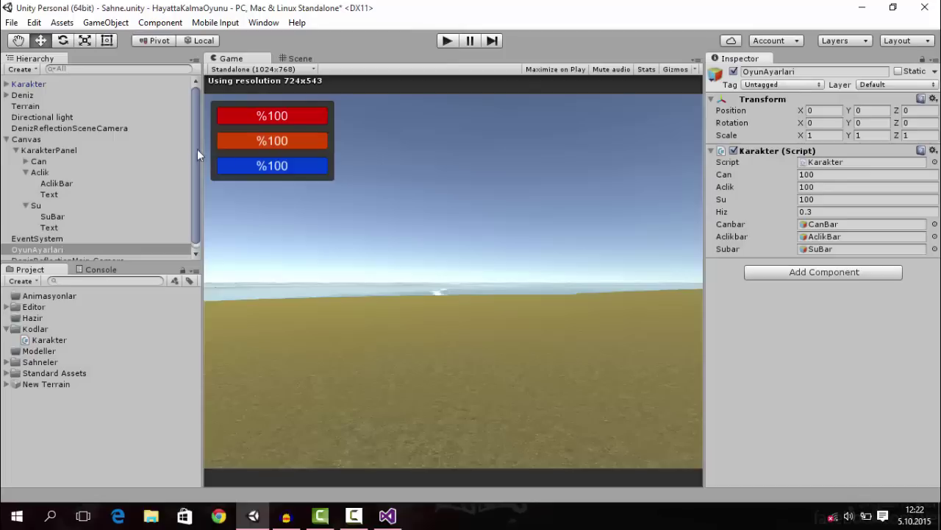
pyautogui.click(48, 151)
pyautogui.press('Left')
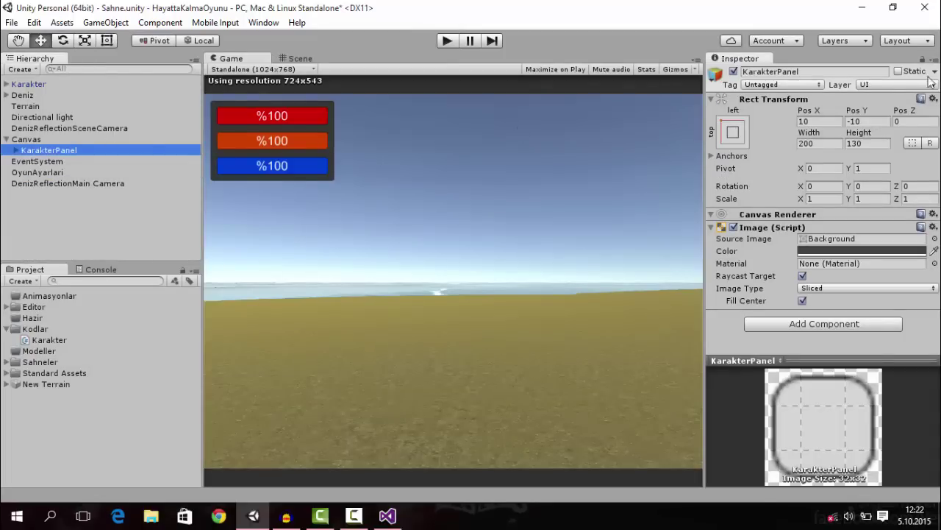
pyautogui.click(918, 197)
pyautogui.click(912, 186)
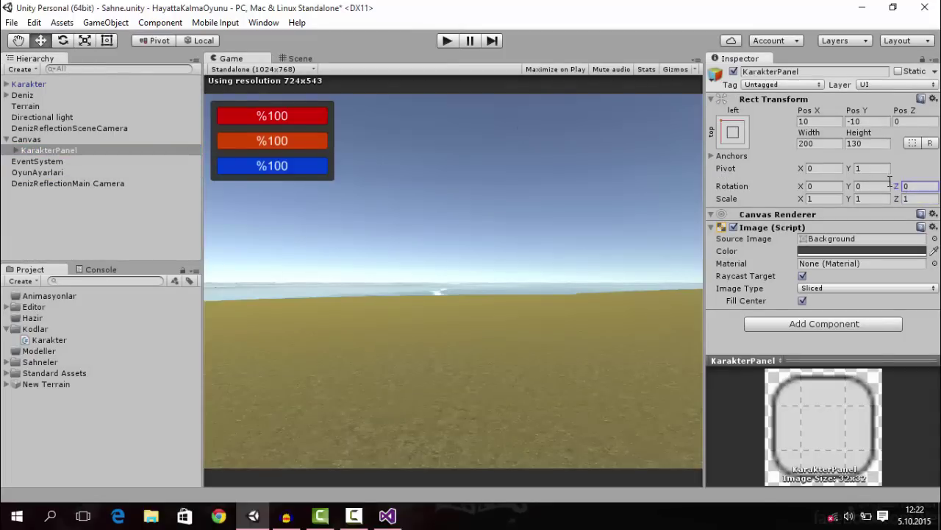
pyautogui.click(888, 186)
pyautogui.write('90')
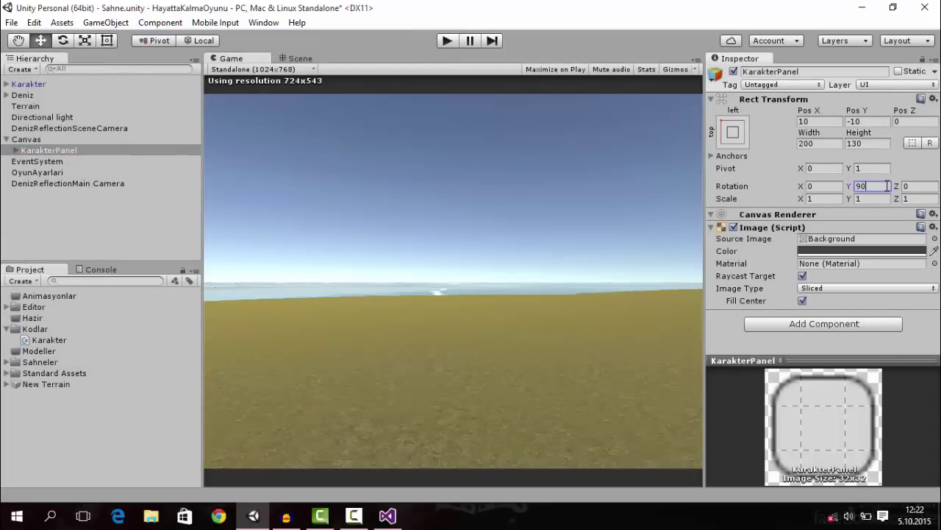
pyautogui.press('Escape')
pyautogui.click(916, 185)
pyautogui.write('9')
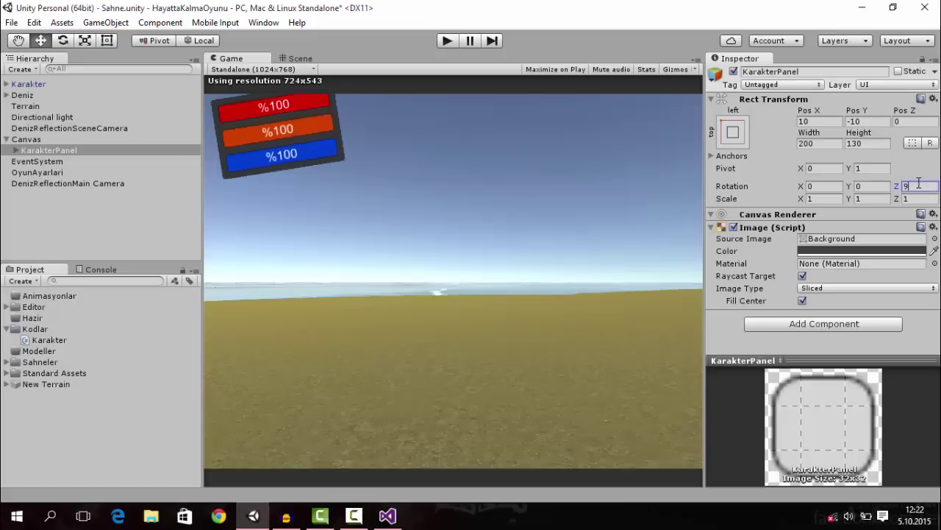
pyautogui.write('0')
pyautogui.click(298, 58)
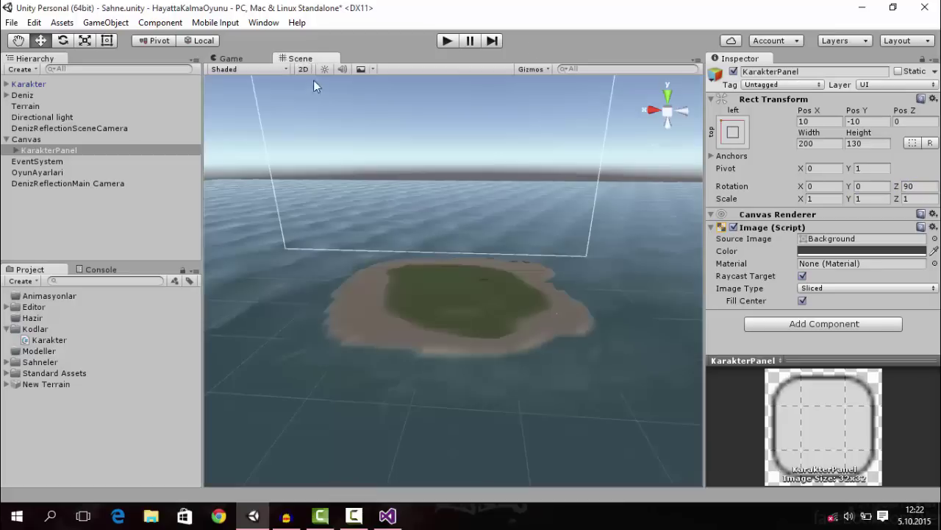
pyautogui.press('f')
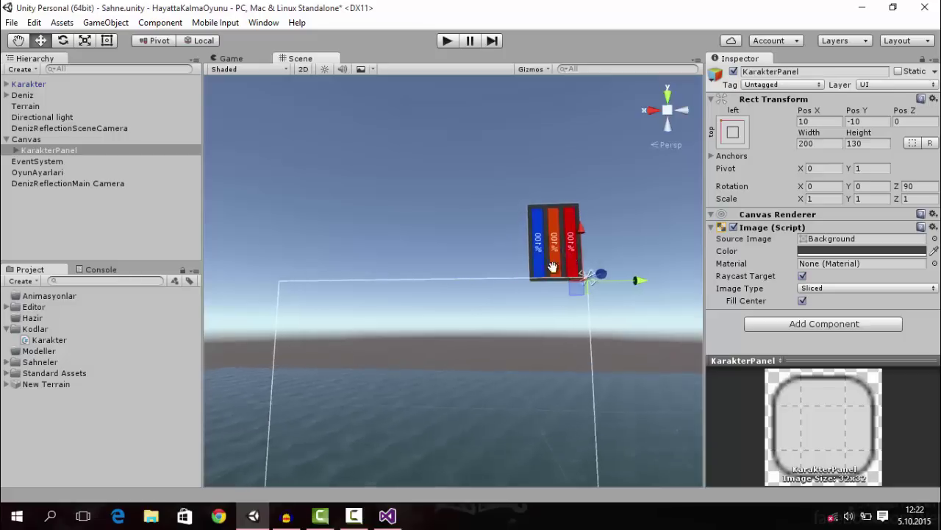
pyautogui.click(910, 188)
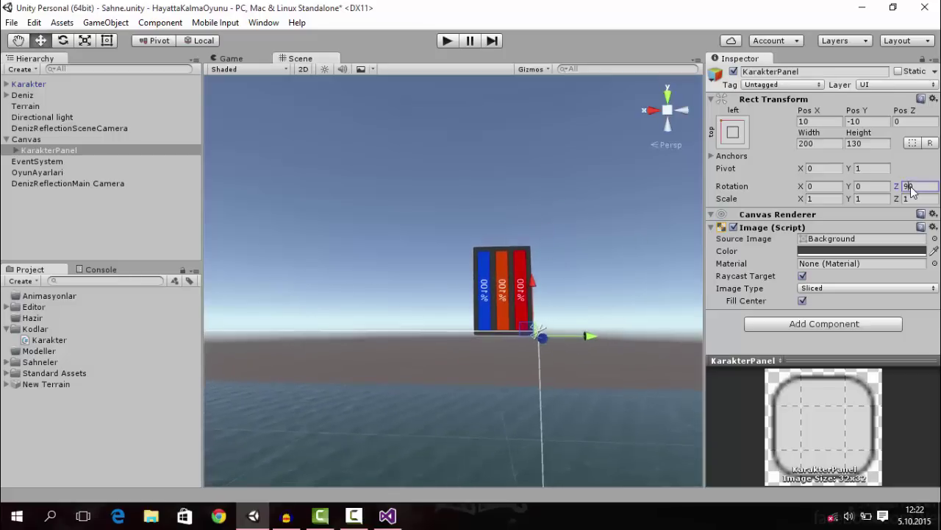
pyautogui.write('0')
pyautogui.click(231, 59)
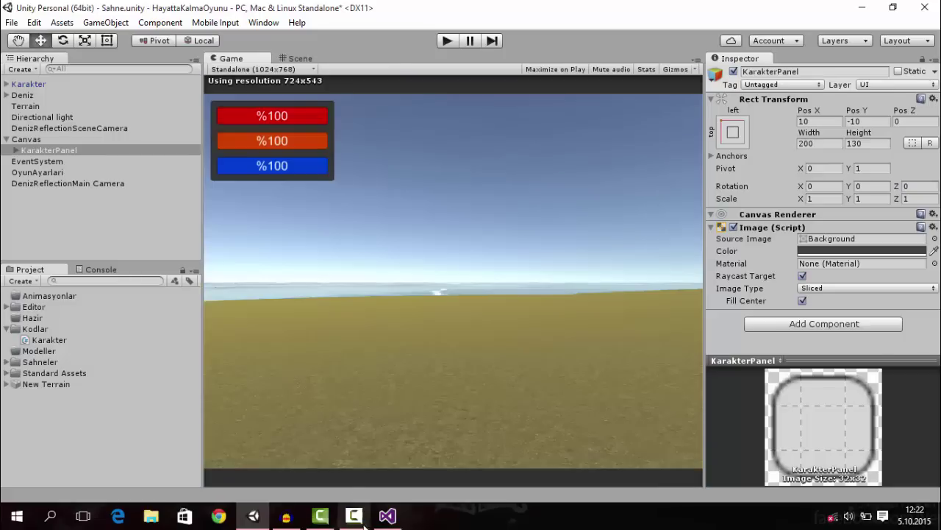
pyautogui.click(388, 515)
pyautogui.click(347, 237)
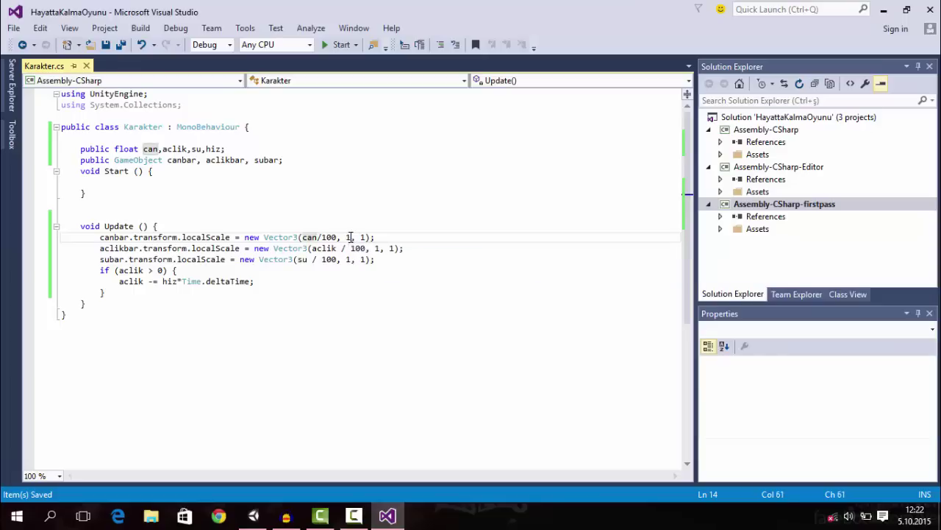
pyautogui.moveTo(355, 237)
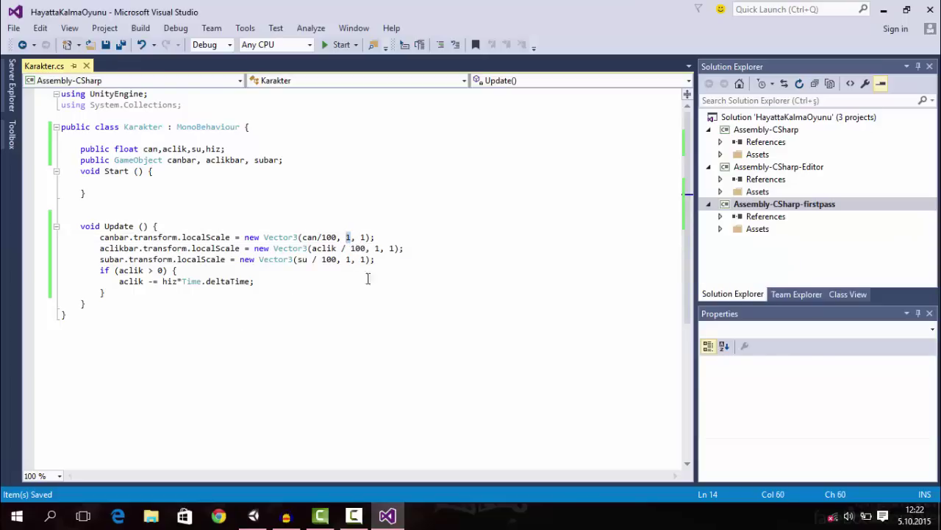
pyautogui.click(376, 259)
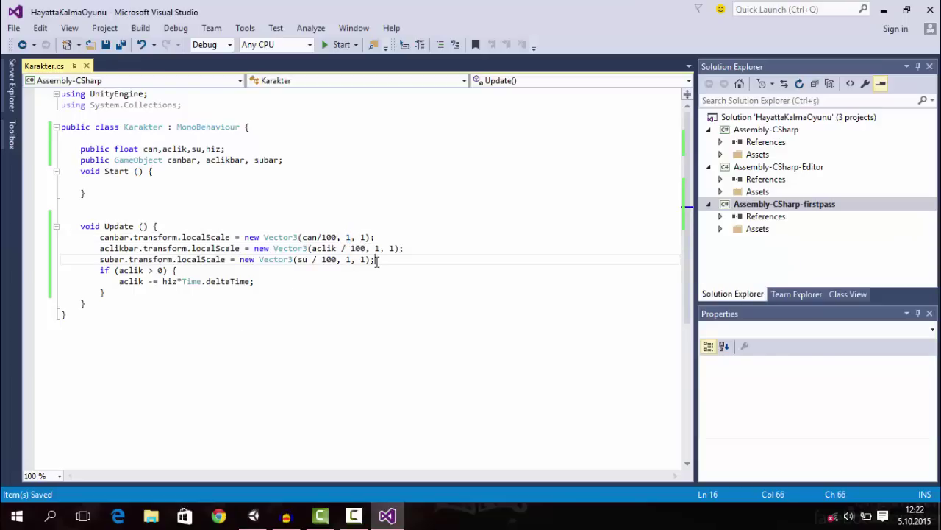
pyautogui.click(248, 519)
pyautogui.click(446, 42)
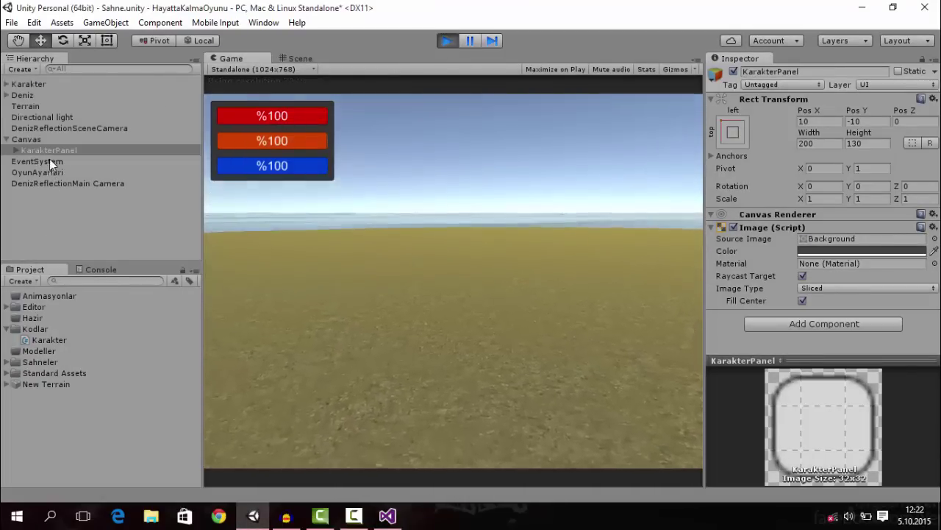
pyautogui.click(43, 172)
pyautogui.moveTo(779, 185); pyautogui.dragTo(728, 188)
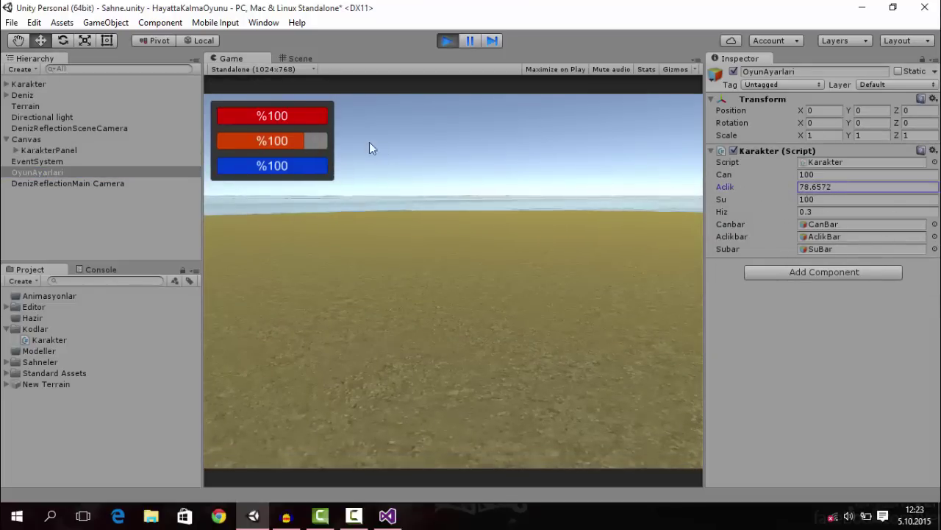
pyautogui.click(447, 41)
pyautogui.click(387, 515)
pyautogui.click(307, 163)
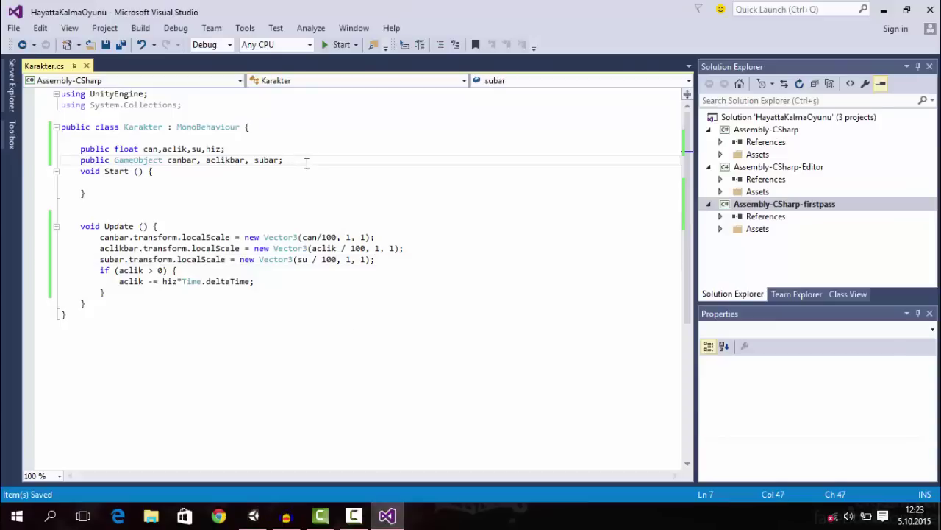
pyautogui.click(253, 515)
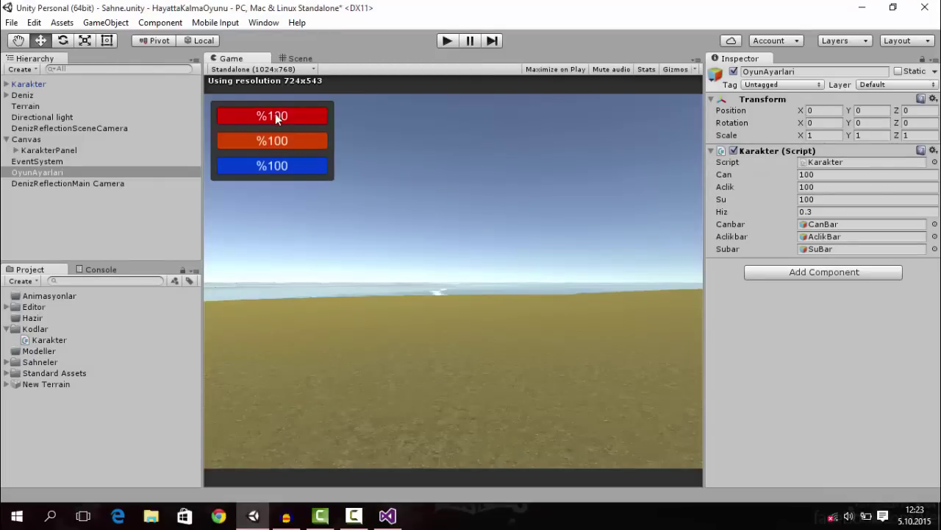
# Rename the Text object under Aclik to Aclikyazi.
pyautogui.click(27, 151)
pyautogui.click(15, 161)
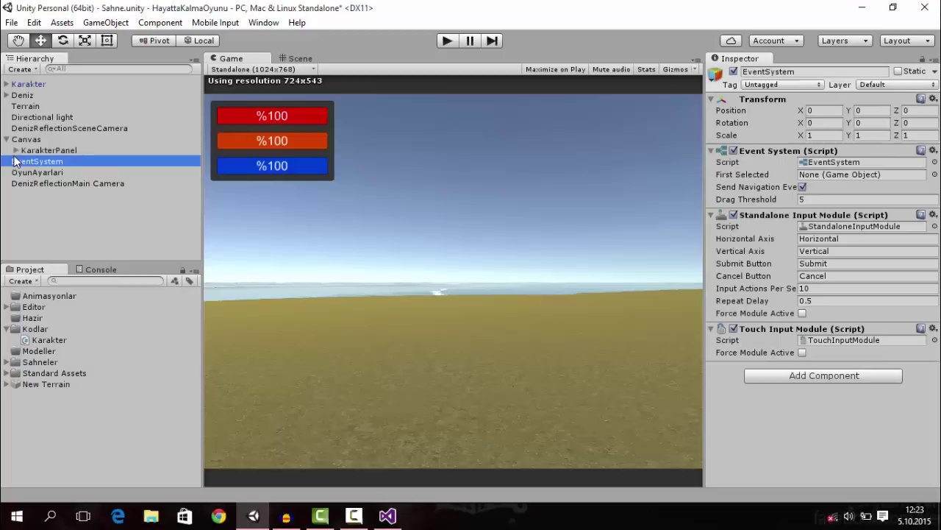
pyautogui.click(15, 150)
pyautogui.click(53, 194)
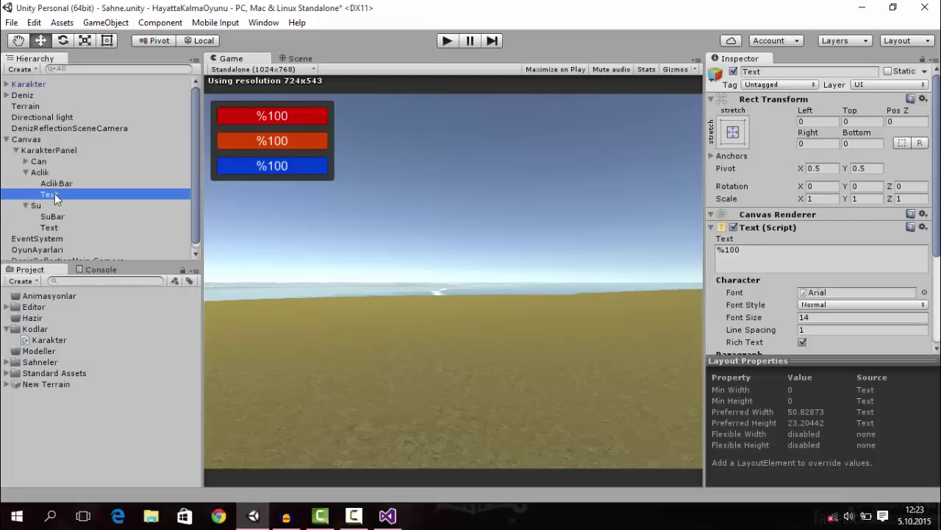
pyautogui.click(78, 194)
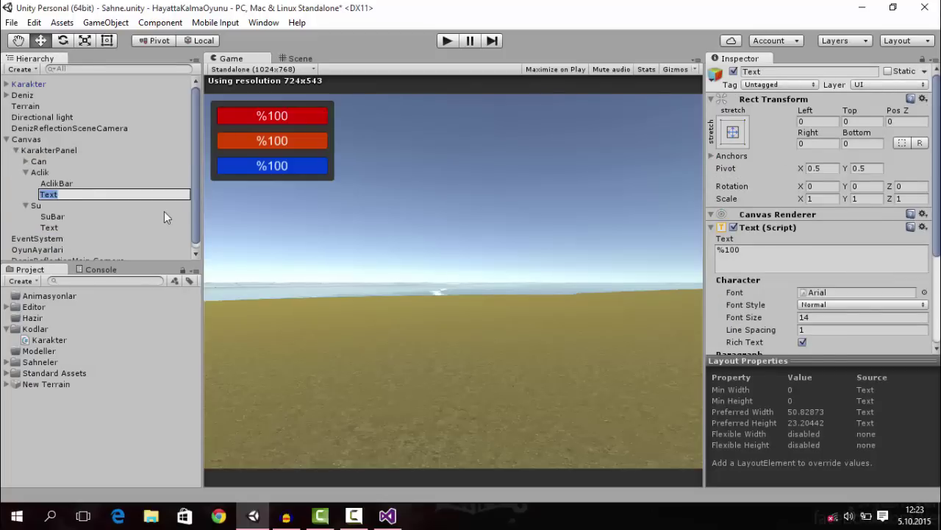
pyautogui.write('ACLI')
pyautogui.hotkey('ctrl', 'a')
pyautogui.press('BackSpace')
pyautogui.write('Aclik')
pyautogui.write('yazi')
pyautogui.press('Return')
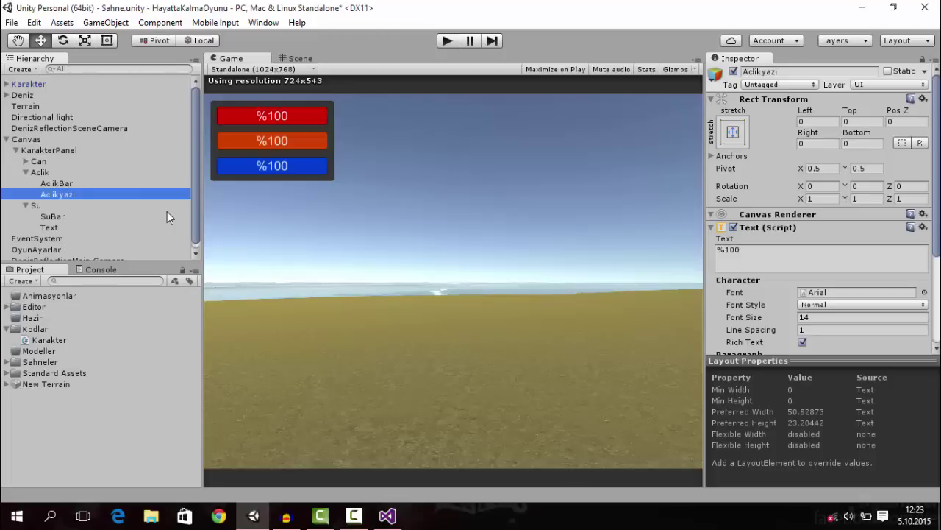
# Rename the Su text object to Suyazi and the Can text object to canyazi.
pyautogui.click(64, 227)
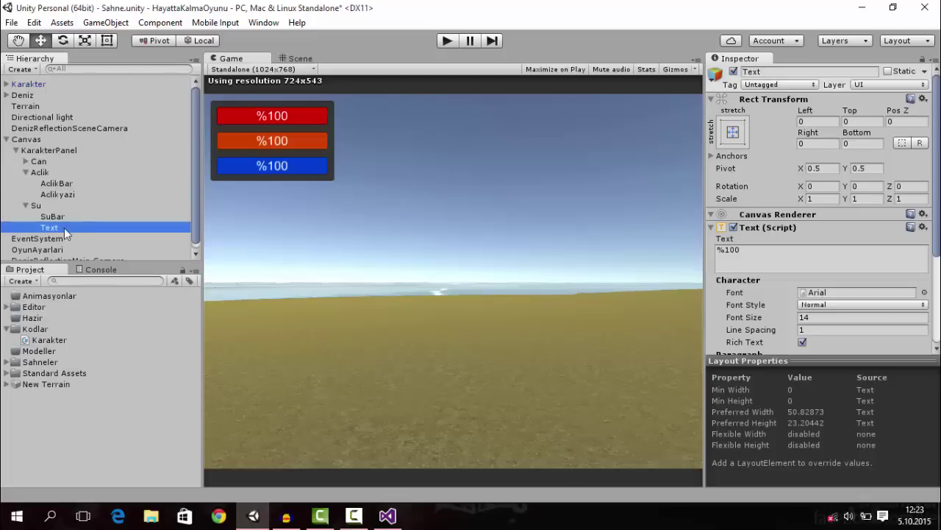
pyautogui.click(64, 227)
pyautogui.write('yazi')
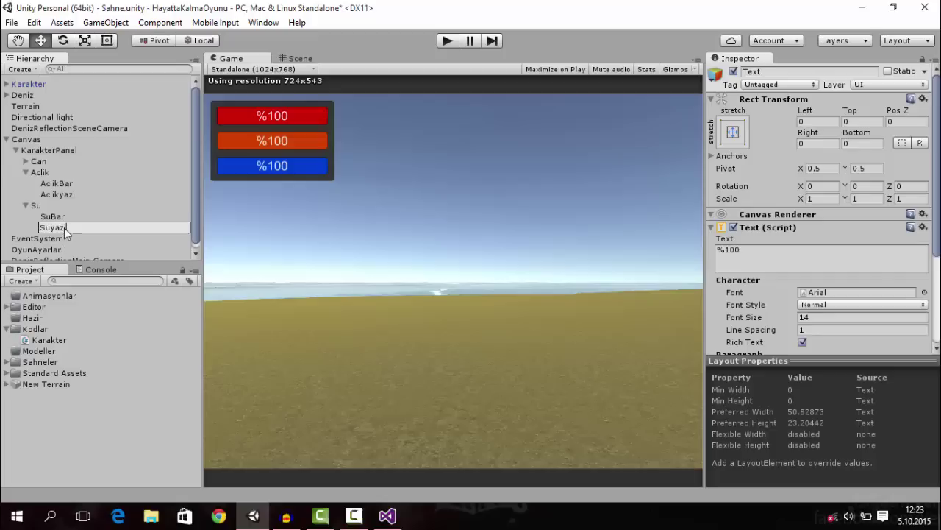
pyautogui.press('Return')
pyautogui.click(25, 160)
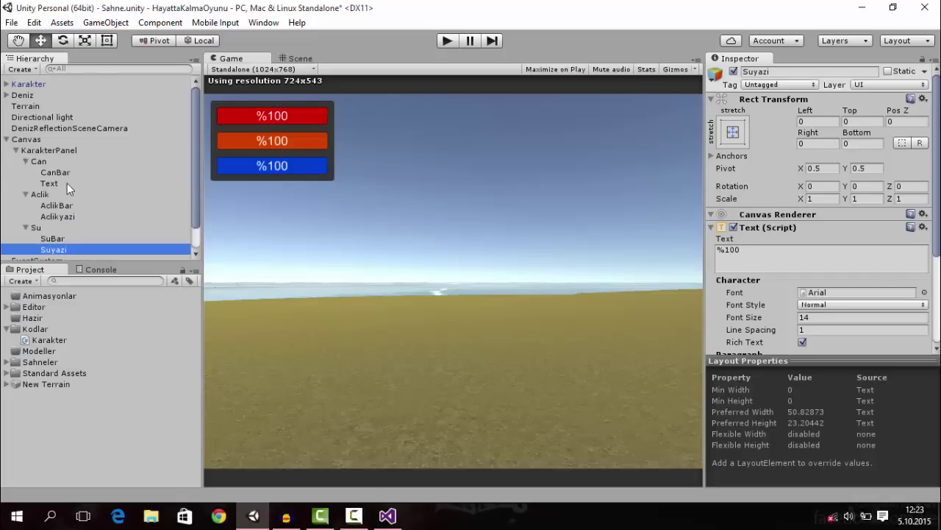
pyautogui.click(67, 183)
pyautogui.click(67, 183)
pyautogui.write('canya')
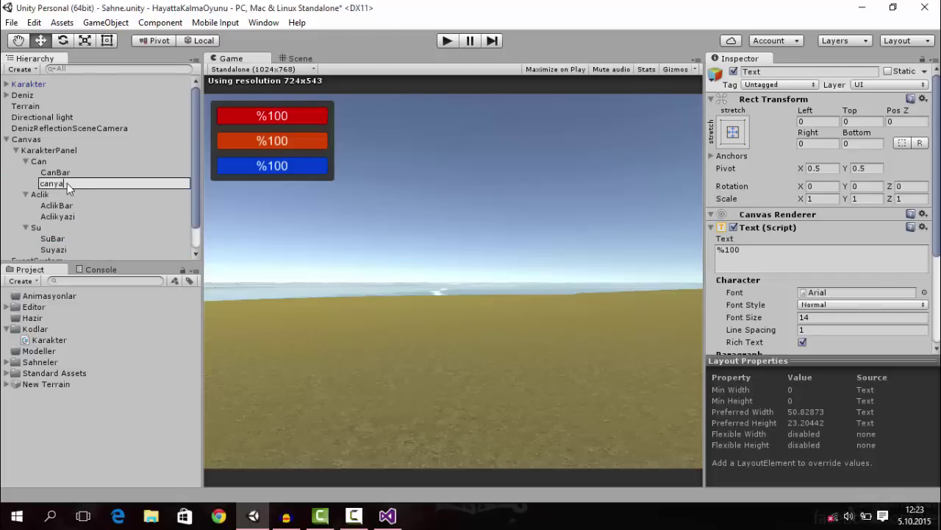
pyautogui.write('zi')
pyautogui.press('Return')
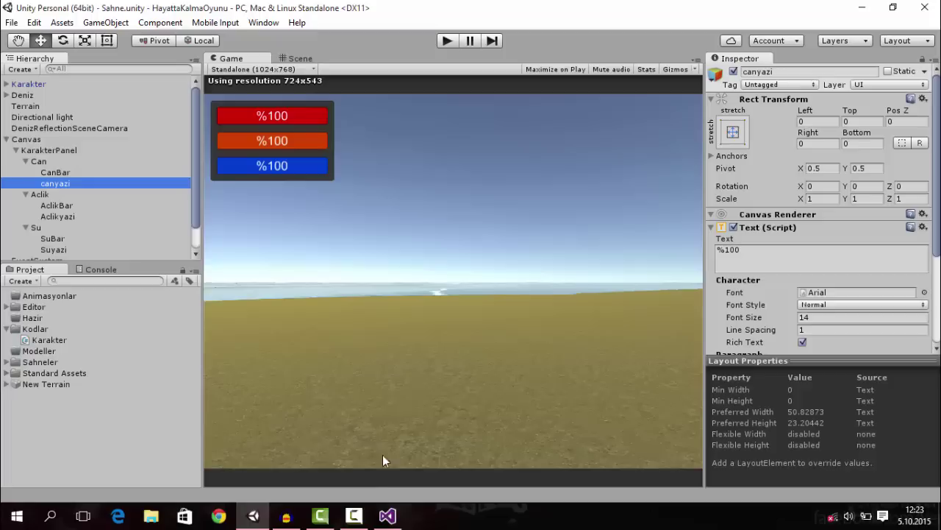
pyautogui.click(387, 516)
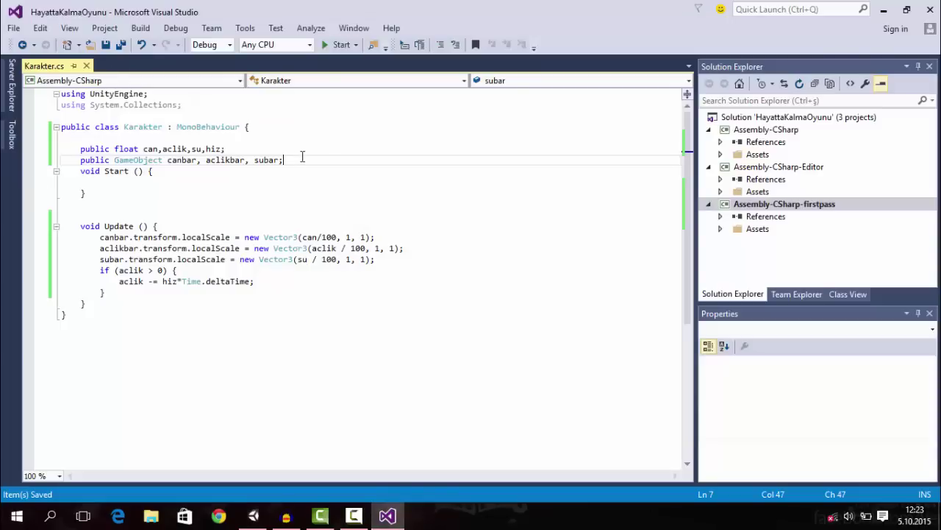
# Declare 'public Text canyazi, aclikyazi, suyazi;' below the GameObject fields and save.
pyautogui.press('Return')
pyautogui.write('public ')
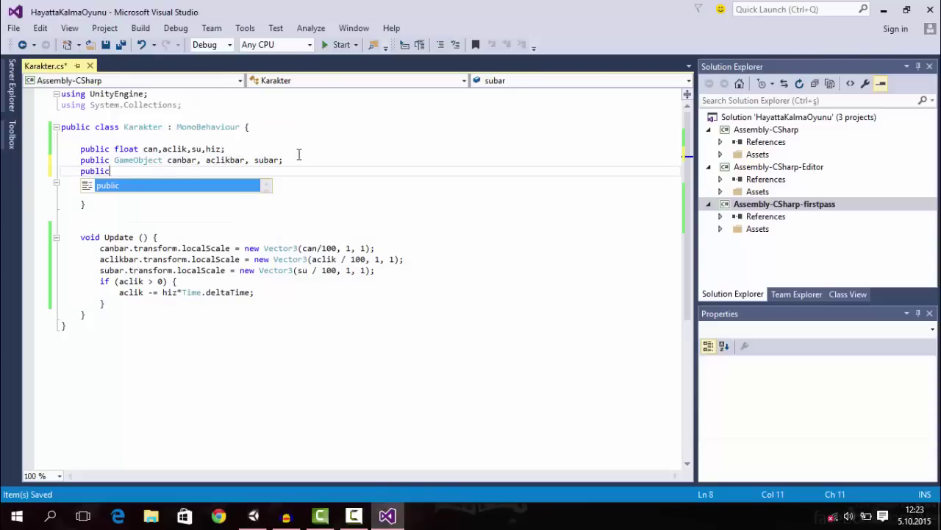
pyautogui.write('T')
pyautogui.write('exr ')
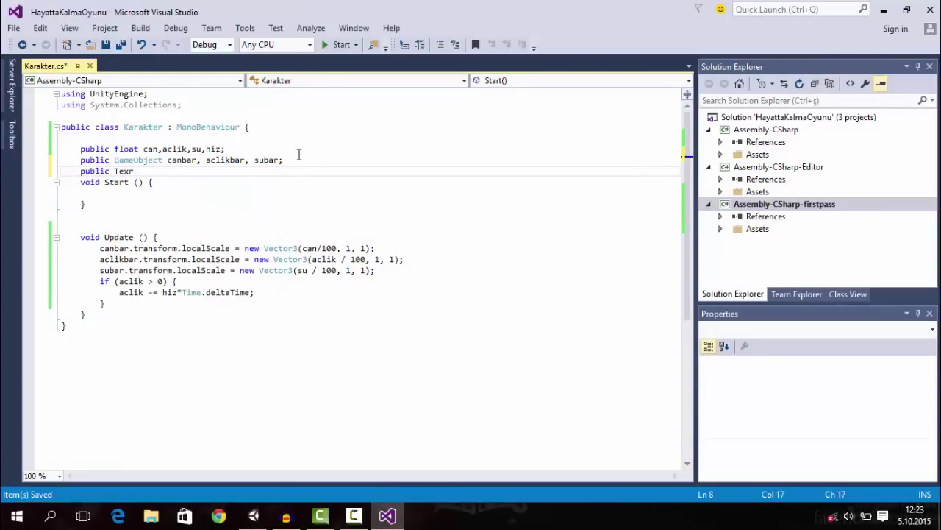
pyautogui.press('BackSpace')
pyautogui.press('BackSpace')
pyautogui.write('t ')
pyautogui.write('canyazi,')
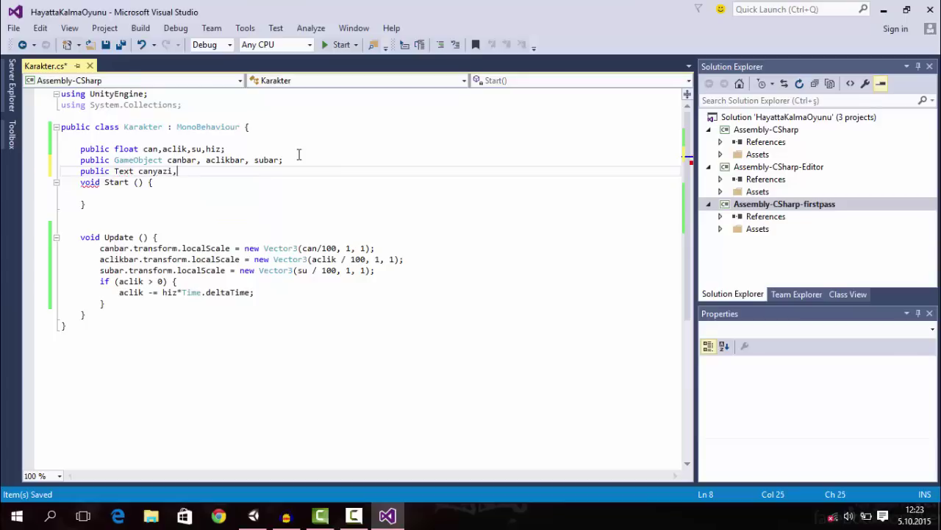
pyautogui.write('aclik')
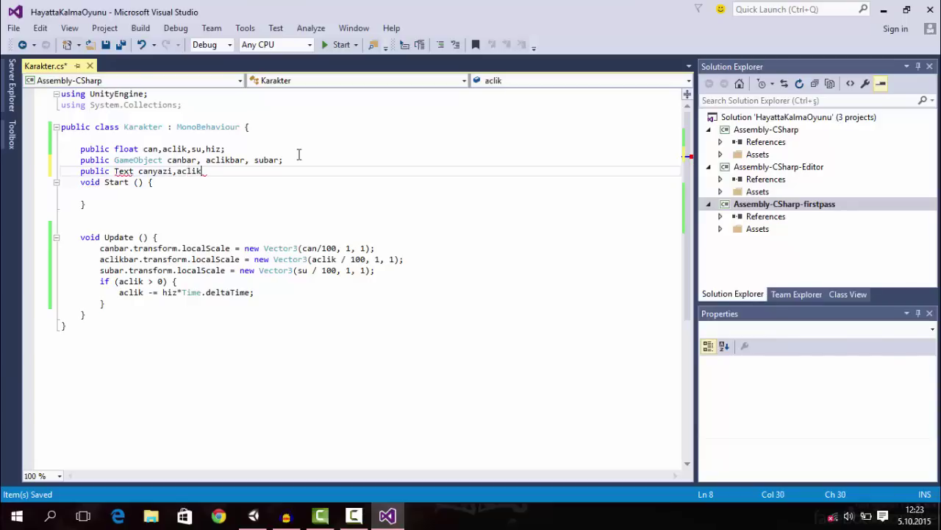
pyautogui.write('yaz,')
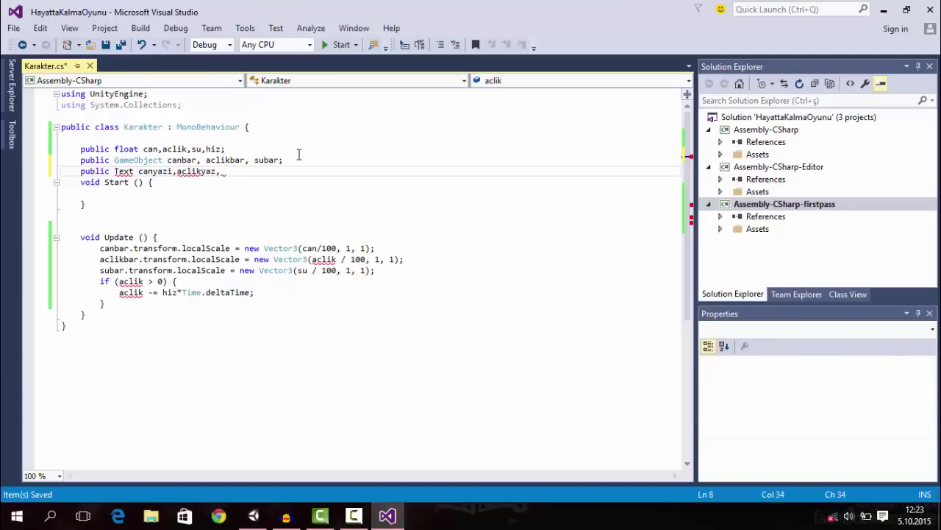
pyautogui.press('BackSpace')
pyautogui.press('BackSpace')
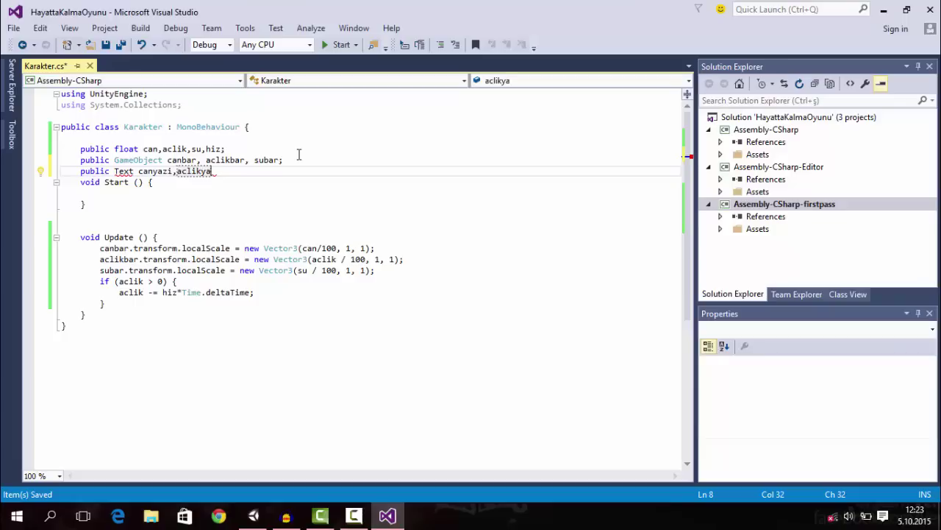
pyautogui.write('zi,su')
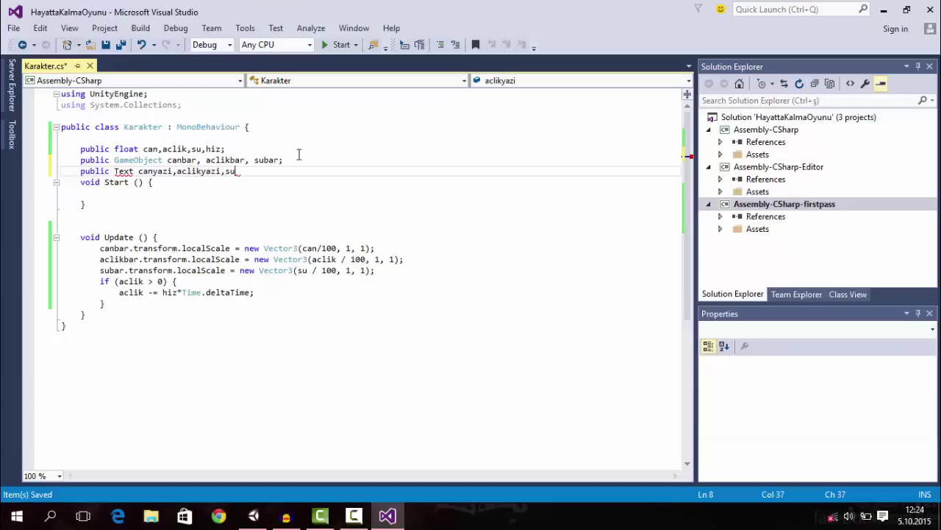
pyautogui.write(' suyaz,;')
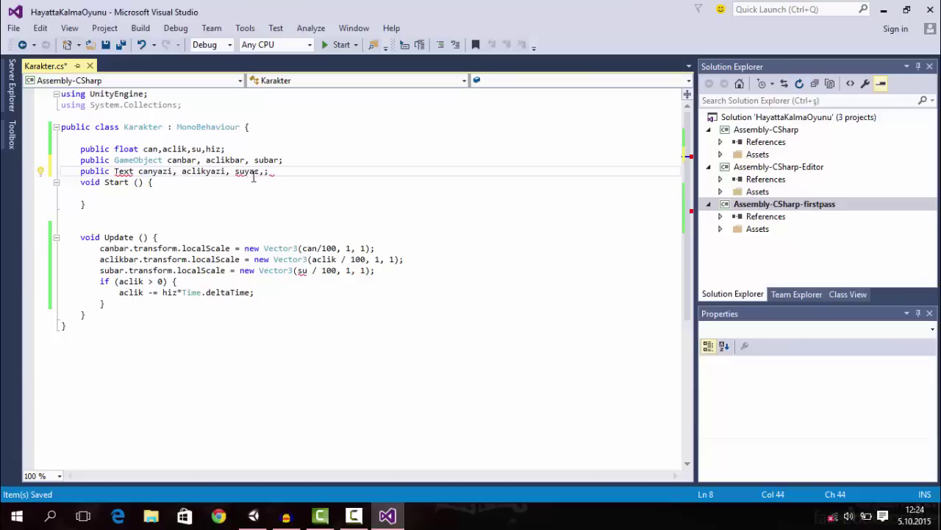
pyautogui.press('Left')
pyautogui.press('BackSpace')
pyautogui.write('i')
pyautogui.hotkey('ctrl', 's')
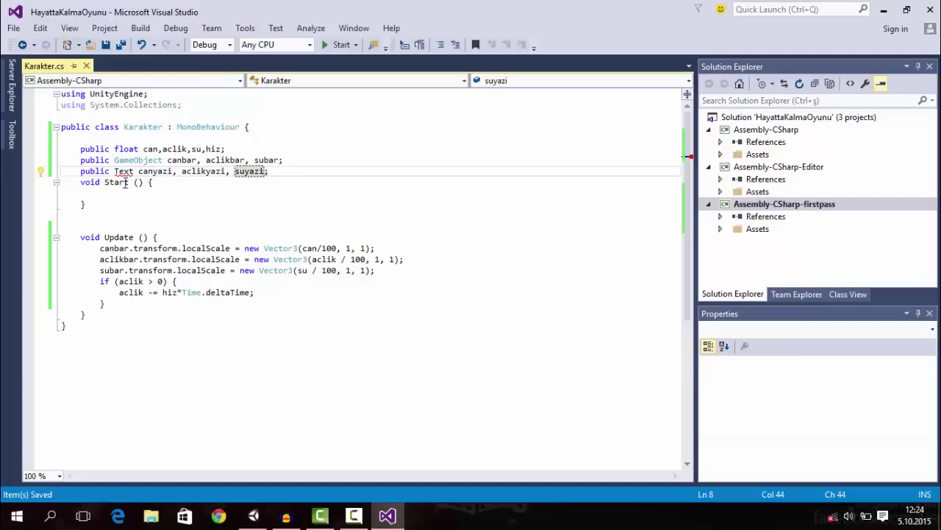
# Select the unresolved Text type on line 8.
pyautogui.click(115, 173)
pyautogui.click(118, 181)
pyautogui.doubleClick(123, 172)
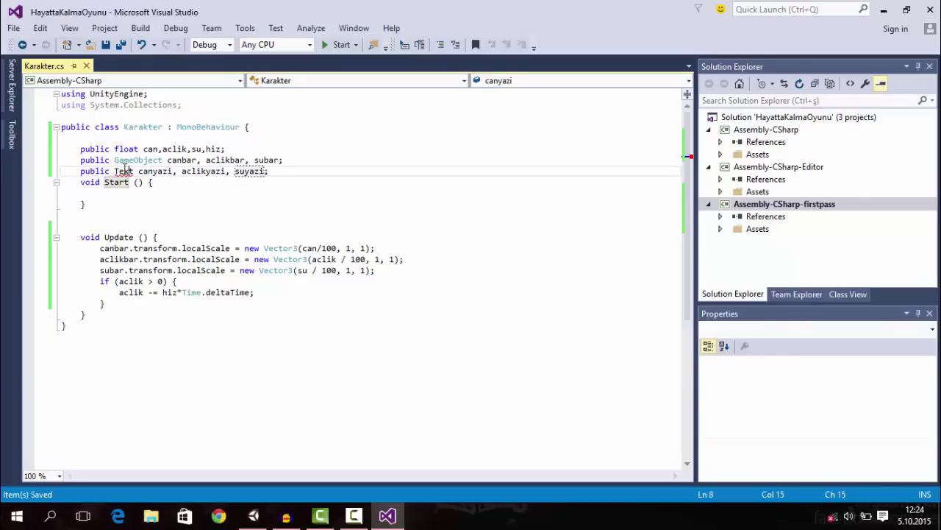
pyautogui.click(253, 516)
# Dismiss the Hierarchy context menu and open the CS0246 missing-Text error in Visual Studio.
pyautogui.click(5, 139)
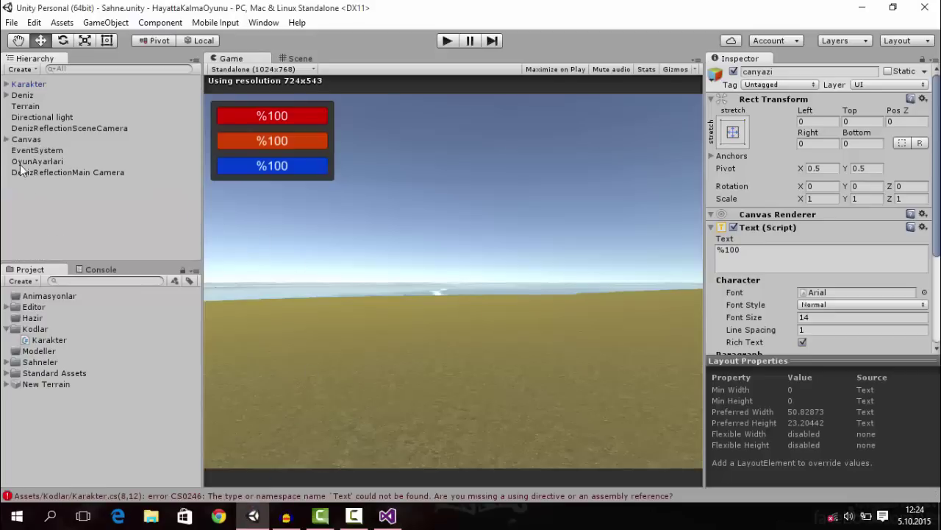
pyautogui.rightClick(29, 182)
pyautogui.moveTo(62, 372)
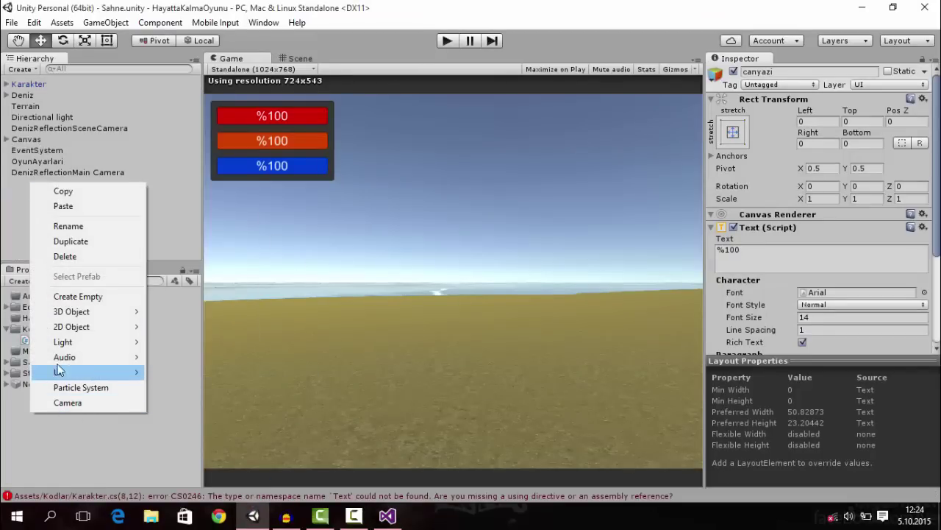
pyautogui.click(137, 441)
pyautogui.doubleClick(360, 489)
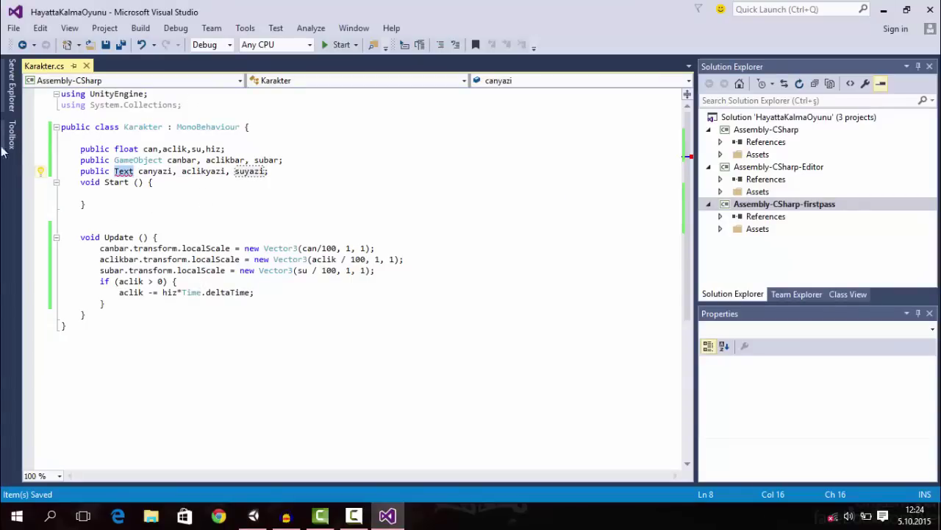
# Add 'using UnityEngine.UI;' below the using UnityEngine line in Karakter.cs.
pyautogui.moveTo(172, 93); pyautogui.dragTo(34, 96)
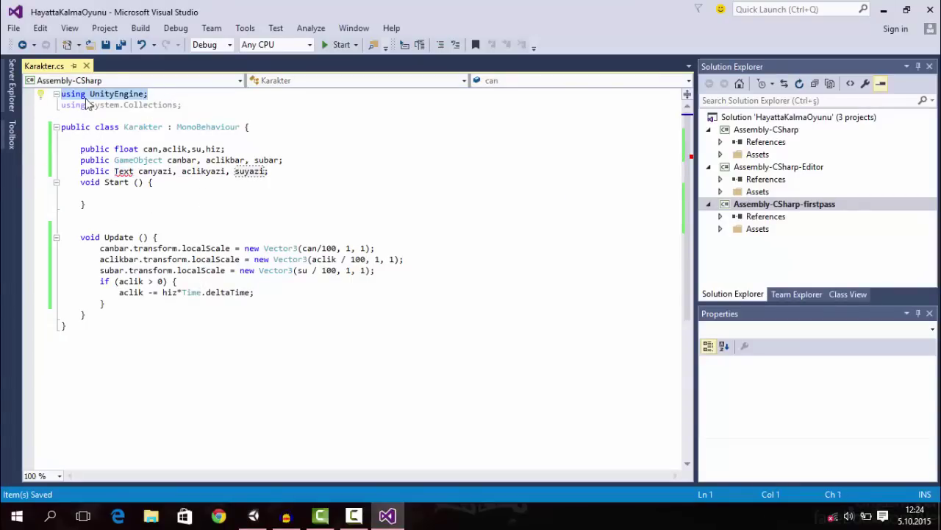
pyautogui.hotkey('ctrl', 'c')
pyautogui.click(183, 98)
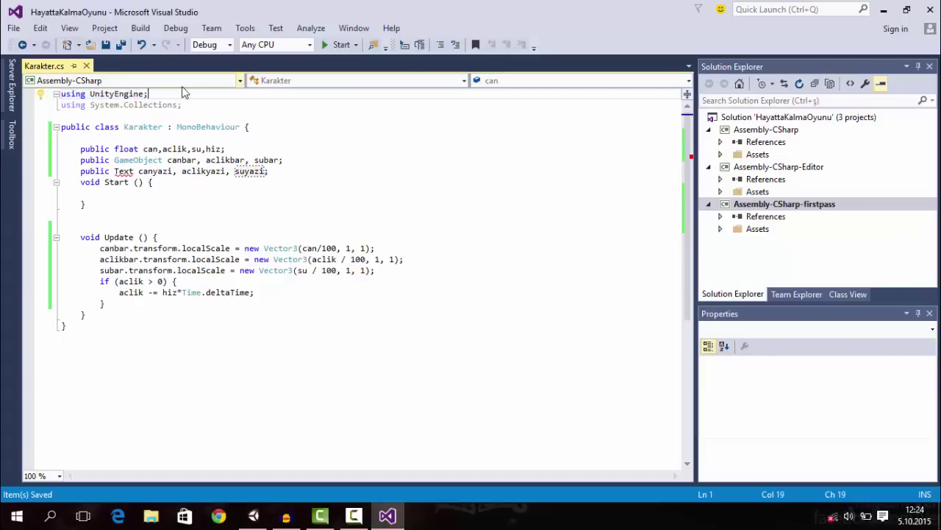
pyautogui.press('Return')
pyautogui.hotkey('ctrl', 'v')
pyautogui.press('Left')
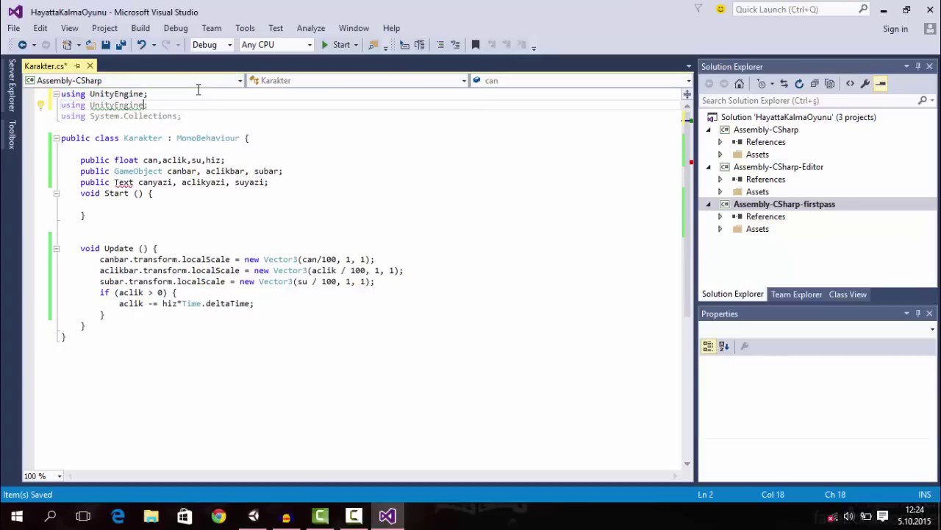
pyautogui.write('.UI')
pyautogui.press('Escape')
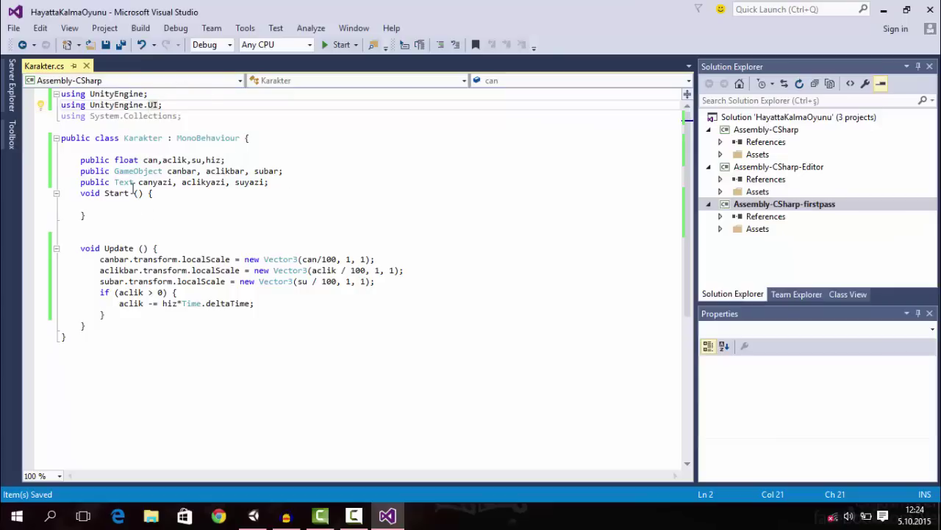
pyautogui.doubleClick(154, 105)
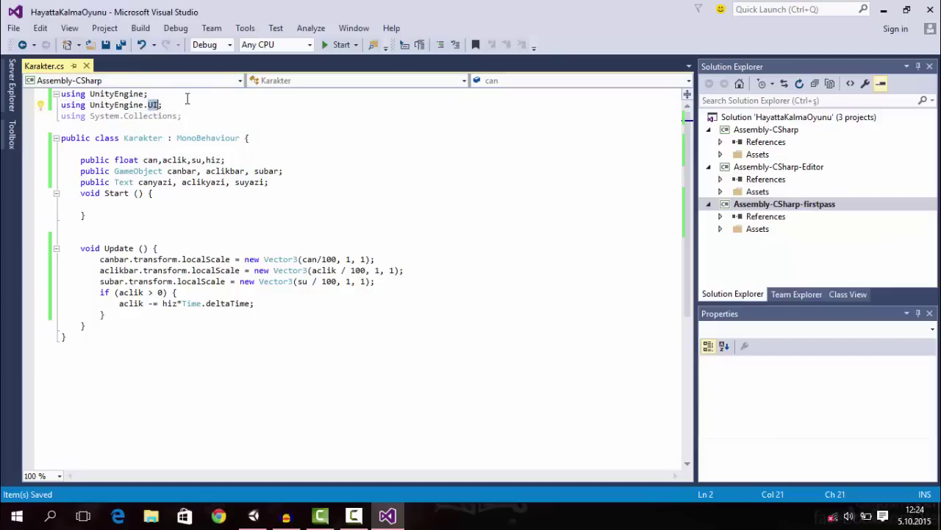
pyautogui.click(188, 106)
pyautogui.click(253, 515)
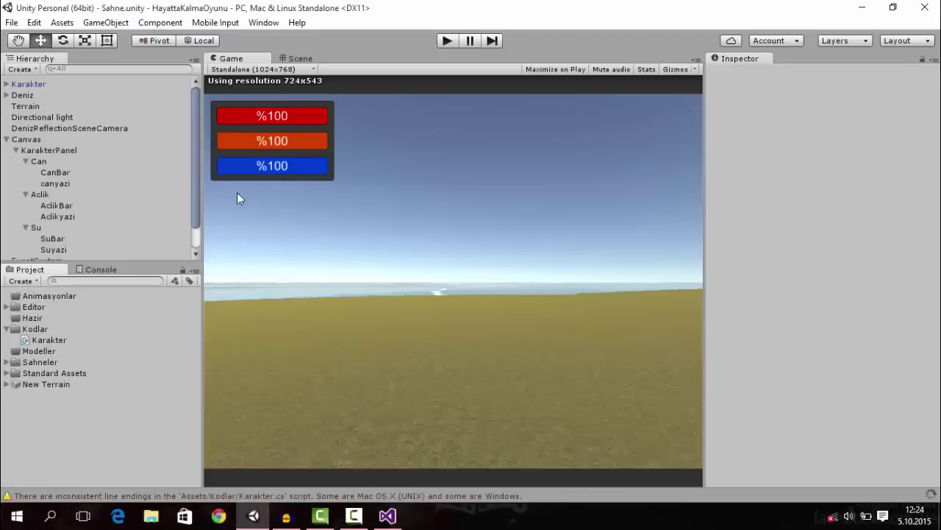
# Drag canyazi, Aclikyazi and Suyazi into OyunAyarlari's Karakter Canyazi, Aclikyazi and Suyazi slots.
pyautogui.scroll(-2, 83, 185)
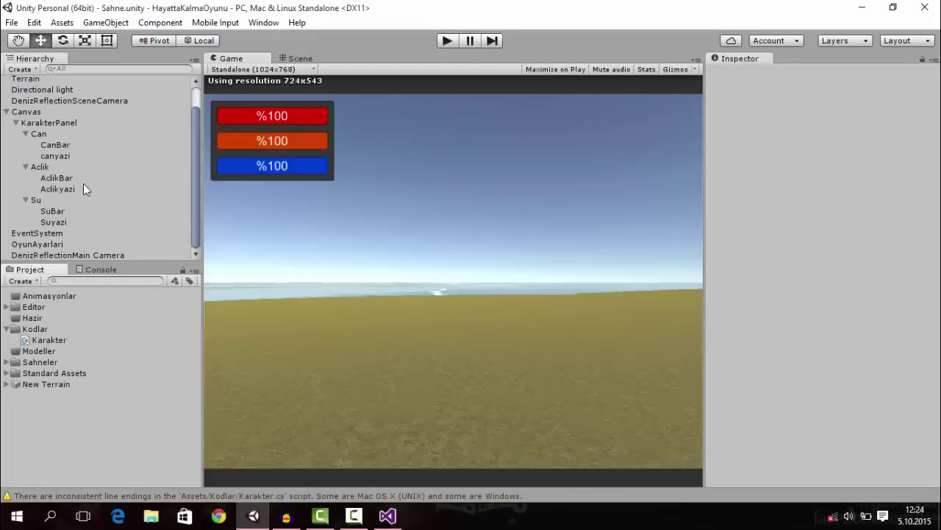
pyautogui.click(63, 244)
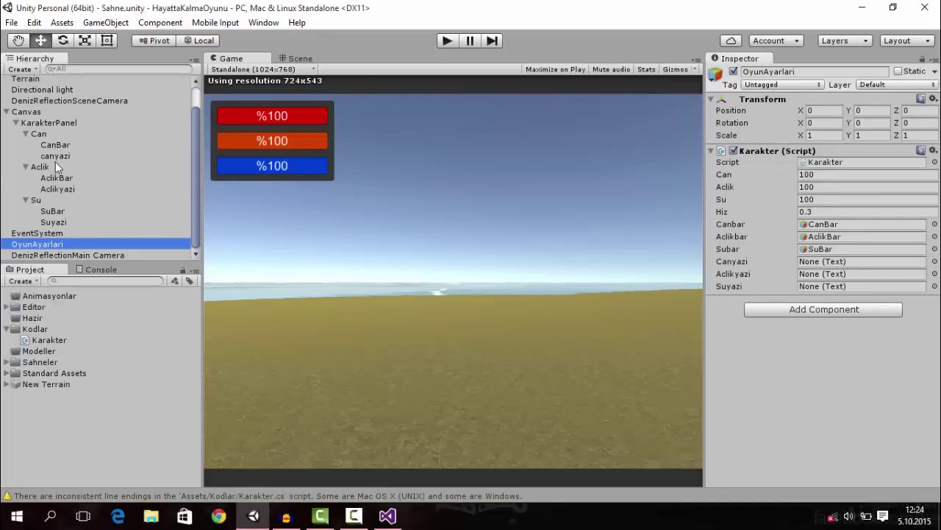
pyautogui.moveTo(56, 156); pyautogui.dragTo(846, 261)
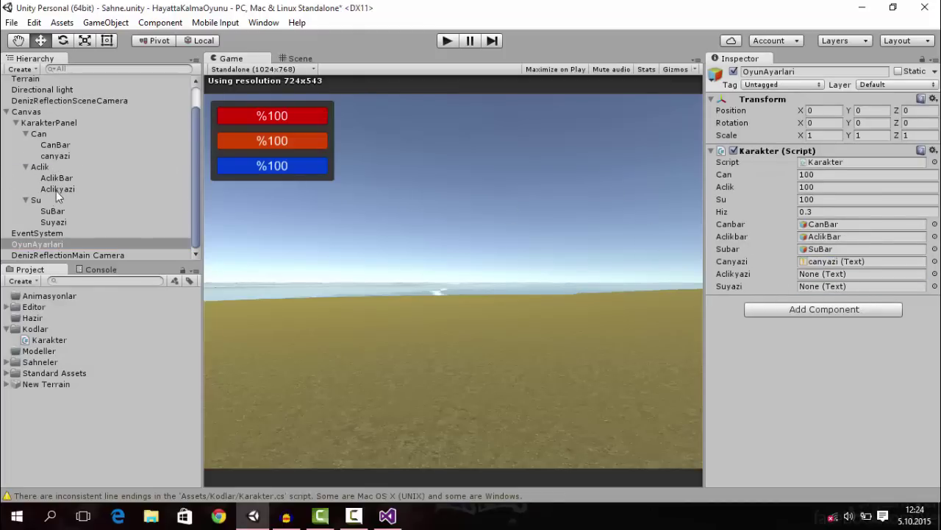
pyautogui.moveTo(58, 189); pyautogui.dragTo(846, 274)
pyautogui.moveTo(53, 223); pyautogui.dragTo(826, 288)
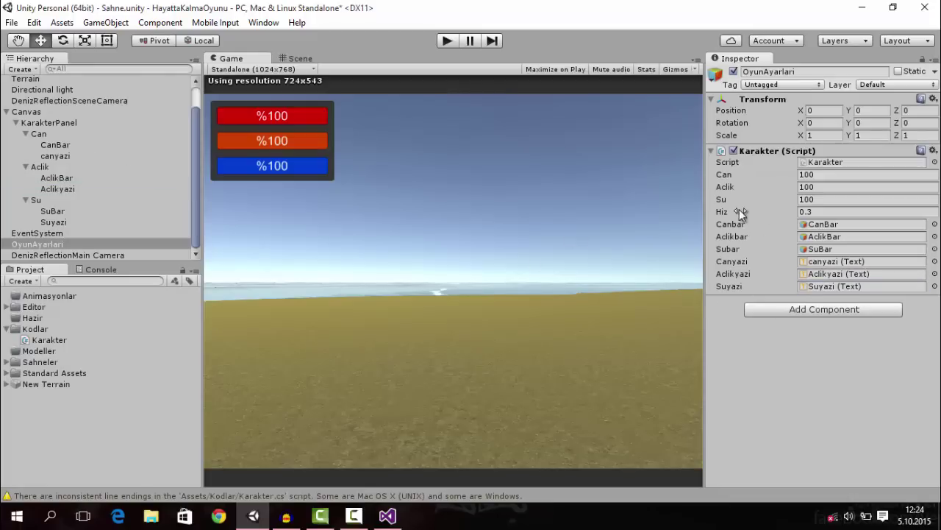
pyautogui.click(388, 516)
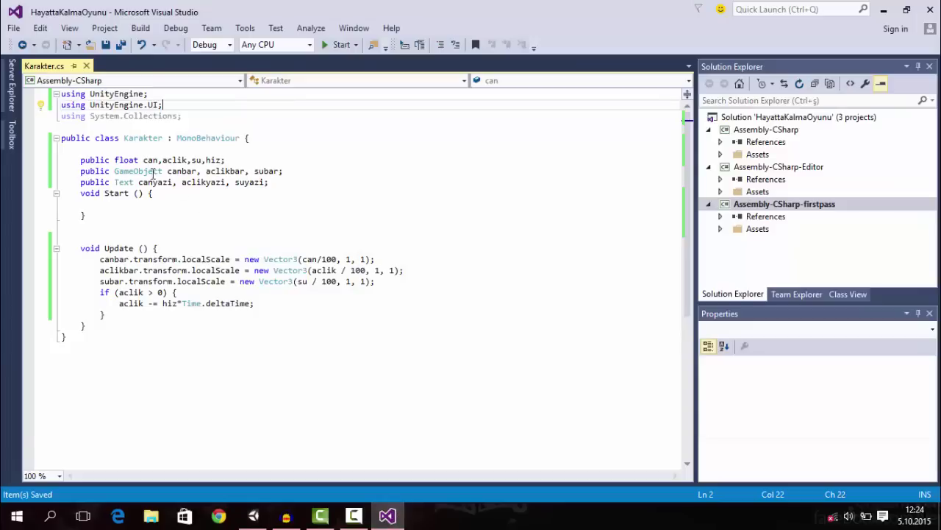
# Start a new Update line 'canyazi.text' below the subar scale line.
pyautogui.click(390, 282)
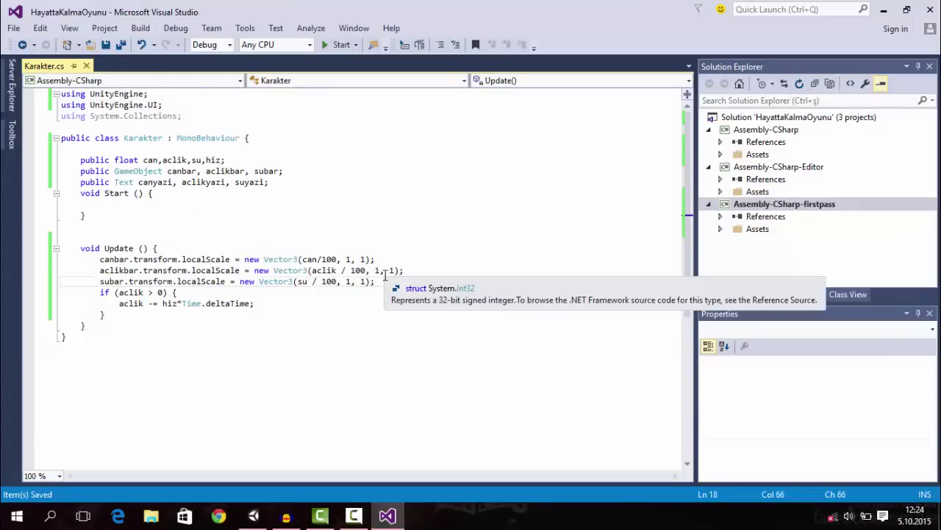
pyautogui.press('Return')
pyautogui.write('c')
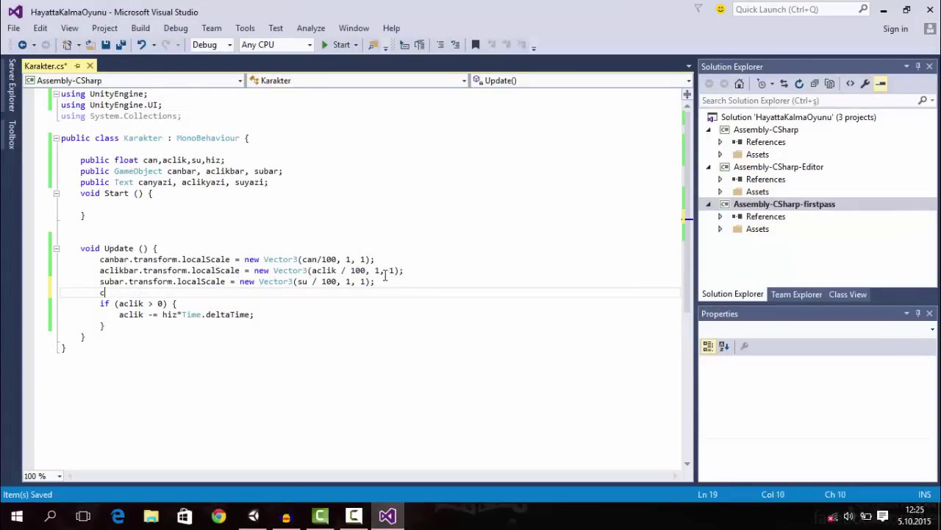
pyautogui.write('anyAZ')
pyautogui.press('Tab')
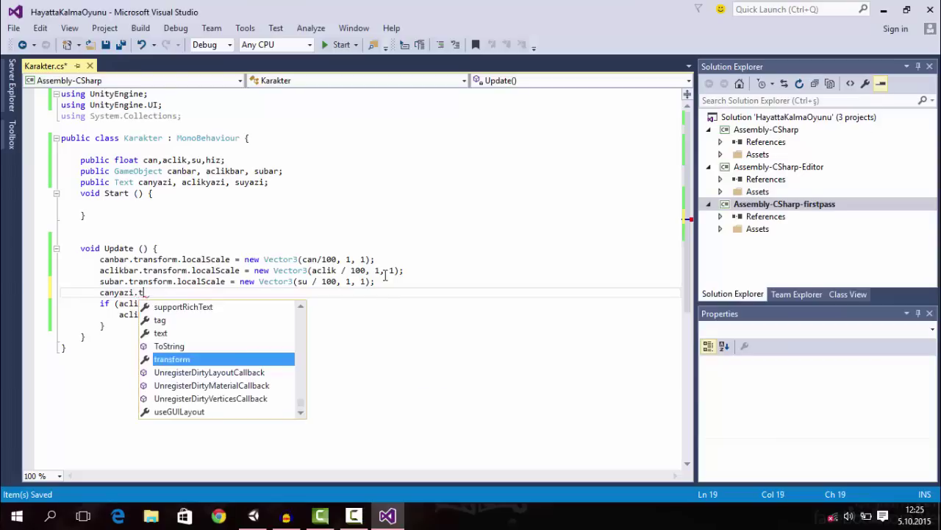
pyautogui.write('text =')
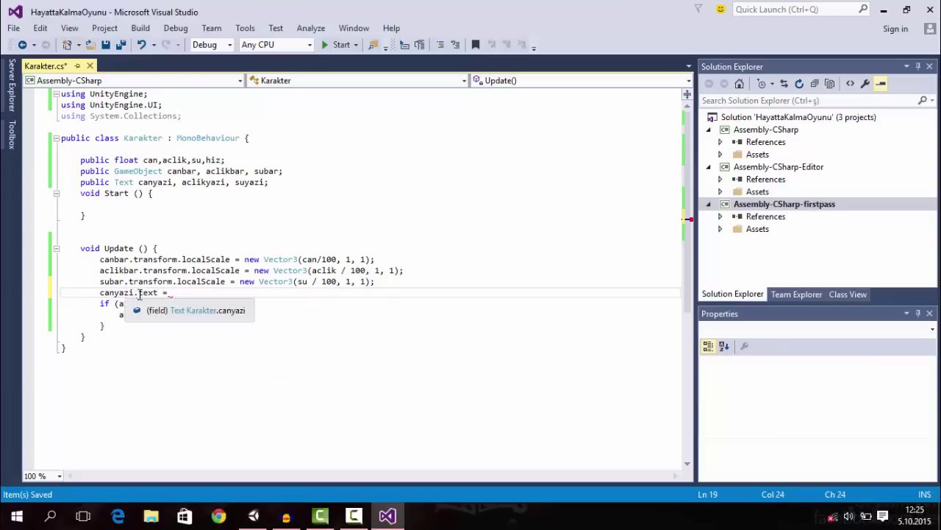
# Select canyazi and highlight its %100 Text value in the Inspector.
pyautogui.click(253, 514)
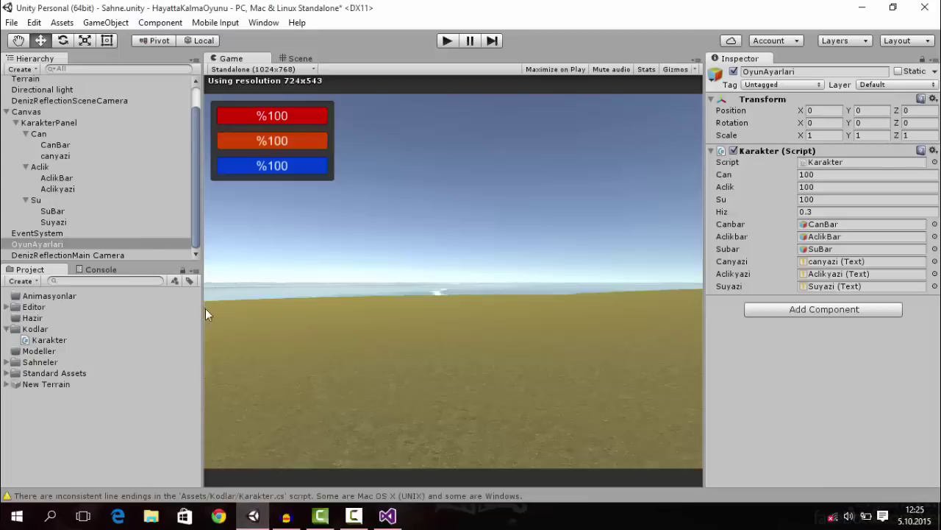
pyautogui.click(57, 158)
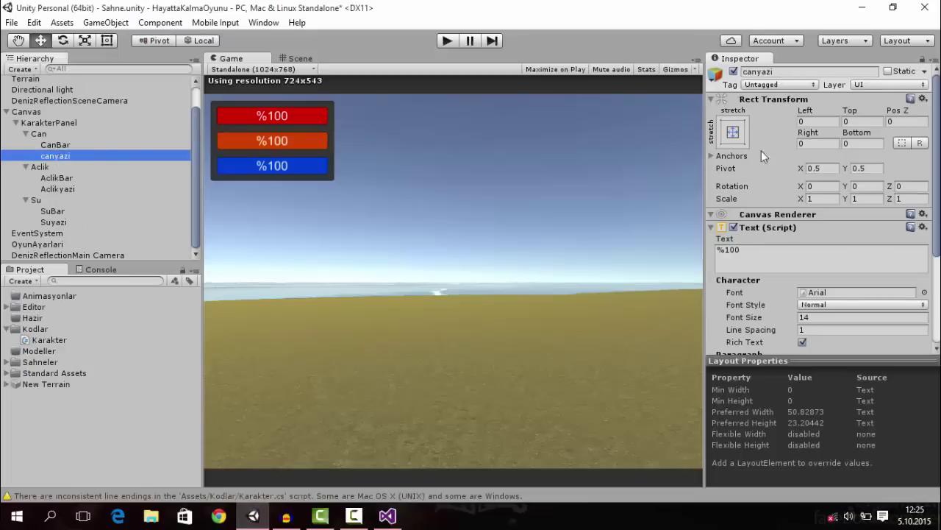
pyautogui.scroll(-5, 772, 162)
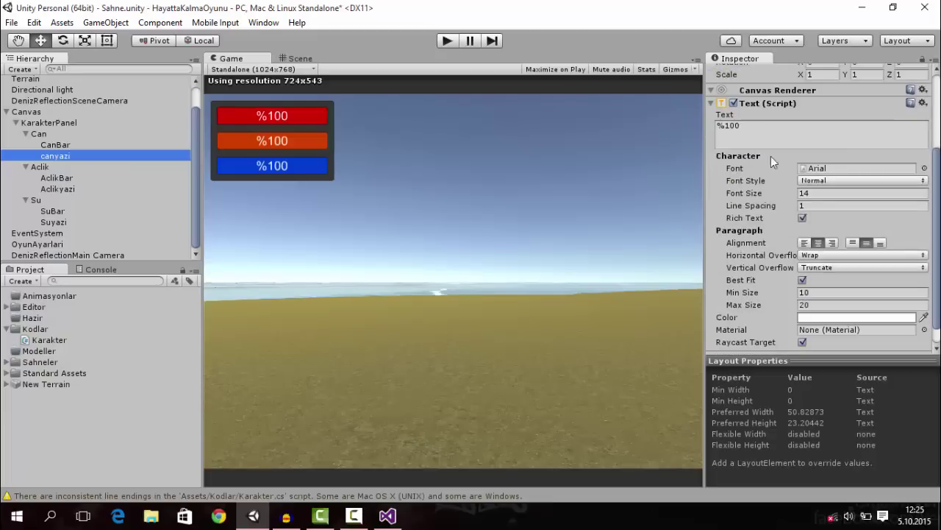
pyautogui.moveTo(761, 126); pyautogui.dragTo(721, 126)
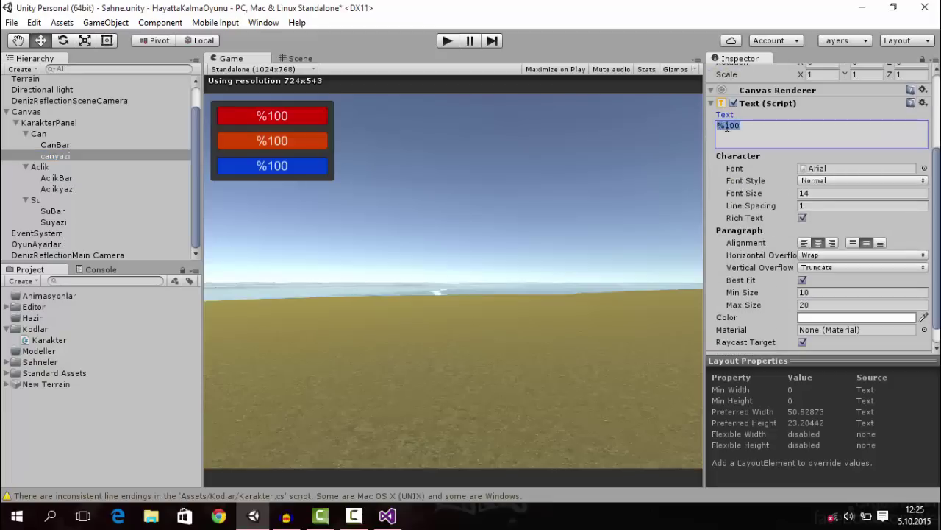
pyautogui.click(388, 516)
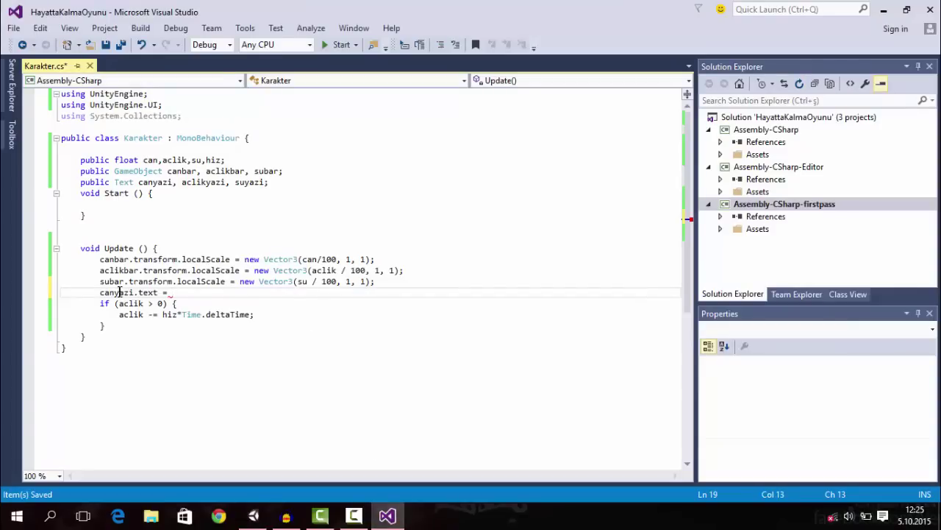
# Finish the Update label line as canyazi.text = "%" + can; and save the script.
pyautogui.click(187, 292)
pyautogui.write('+ ')
pyautogui.write('c')
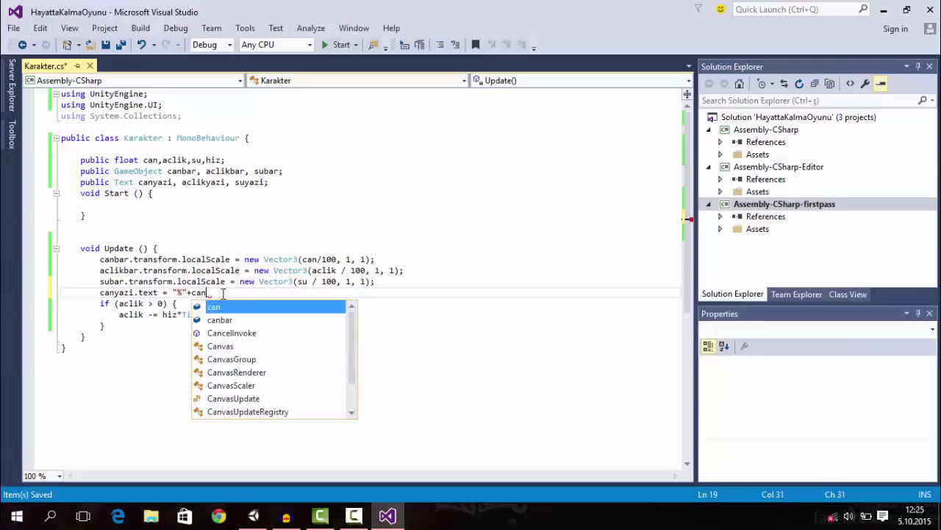
pyautogui.write('an;')
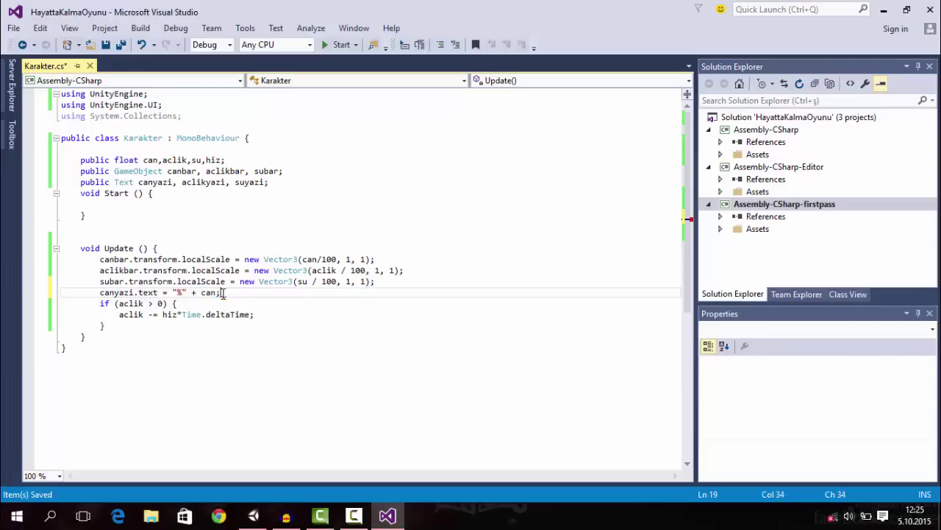
pyautogui.hotkey('ctrl', 's')
pyautogui.click(253, 515)
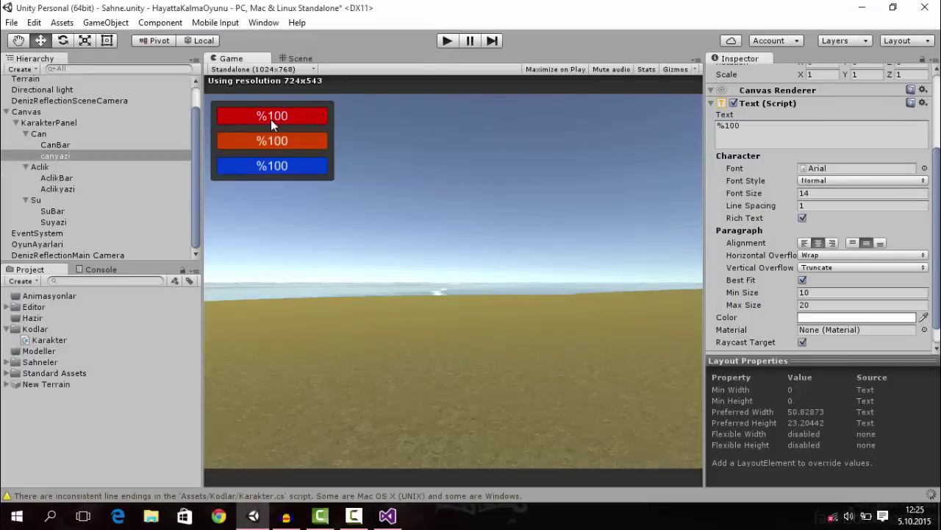
# Go back to Karakter.cs and place the caret after can on the canyazi.text line.
pyautogui.click(388, 516)
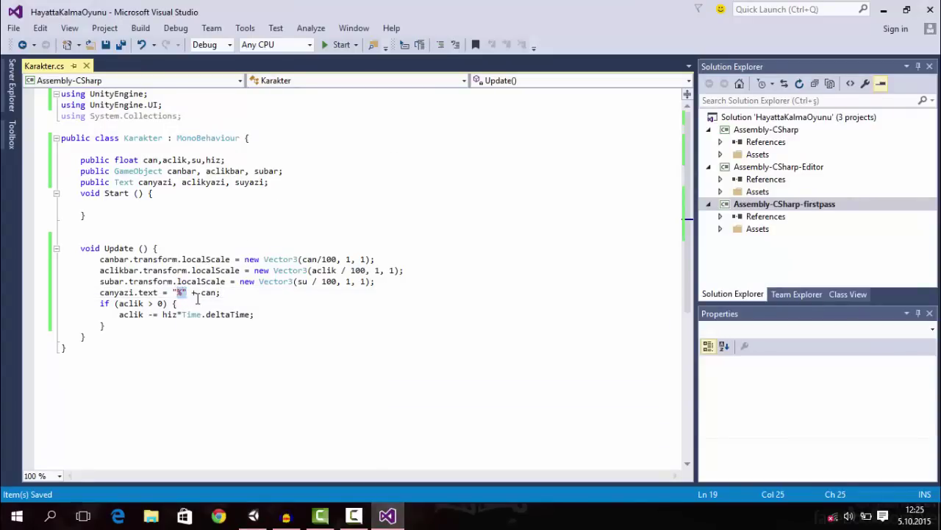
pyautogui.click(219, 292)
# Start Play in Unity and select OyunAyarlari to show its Karakter values.
pyautogui.press('Left')
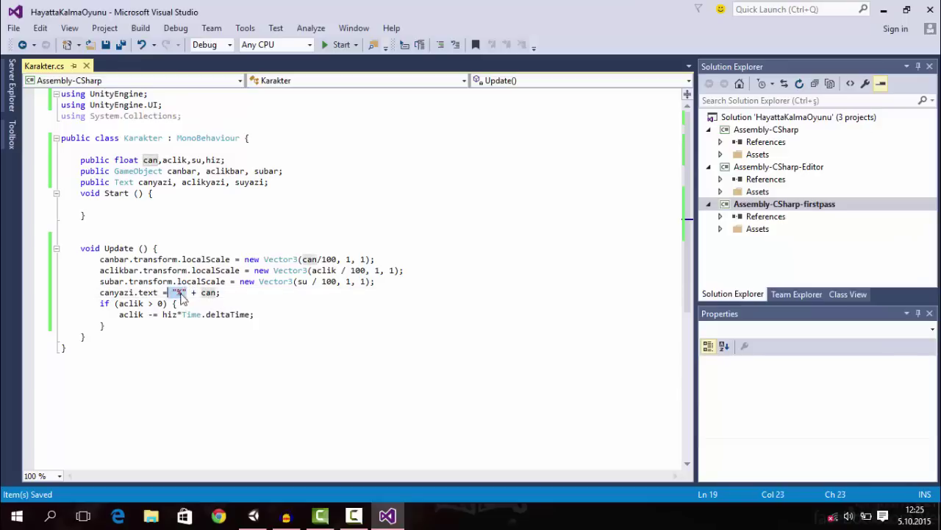
pyautogui.press('Left')
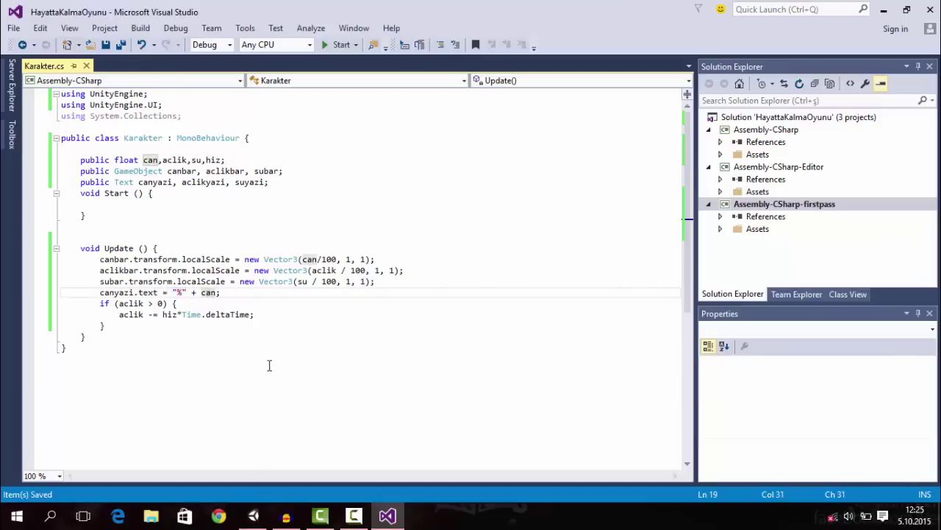
pyautogui.click(253, 515)
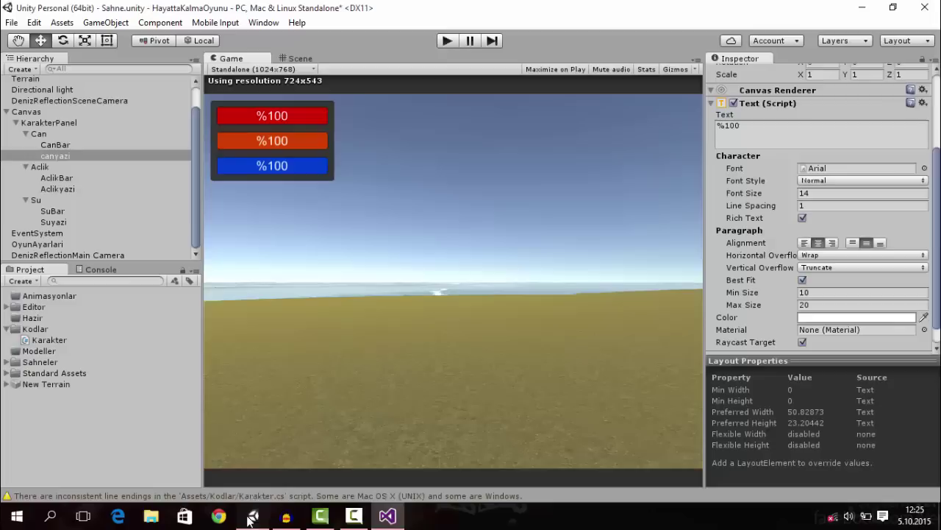
pyautogui.click(447, 42)
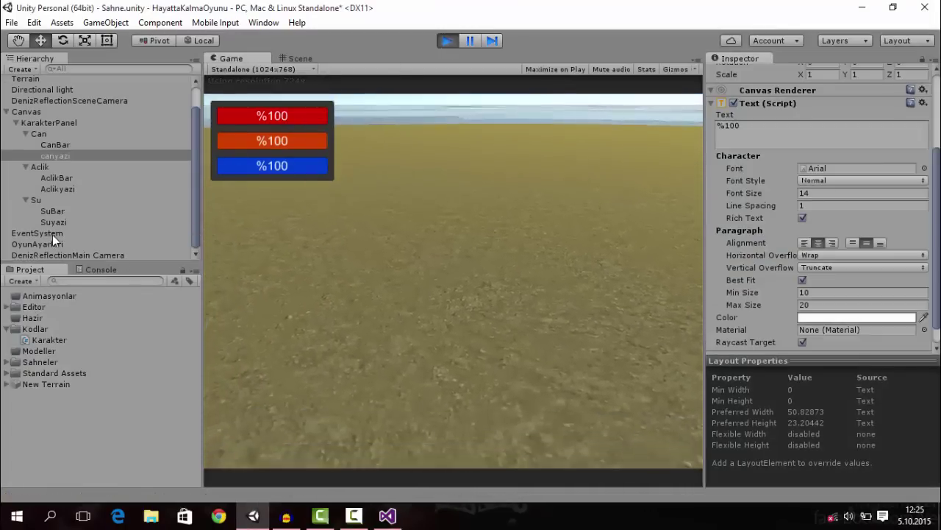
pyautogui.click(45, 243)
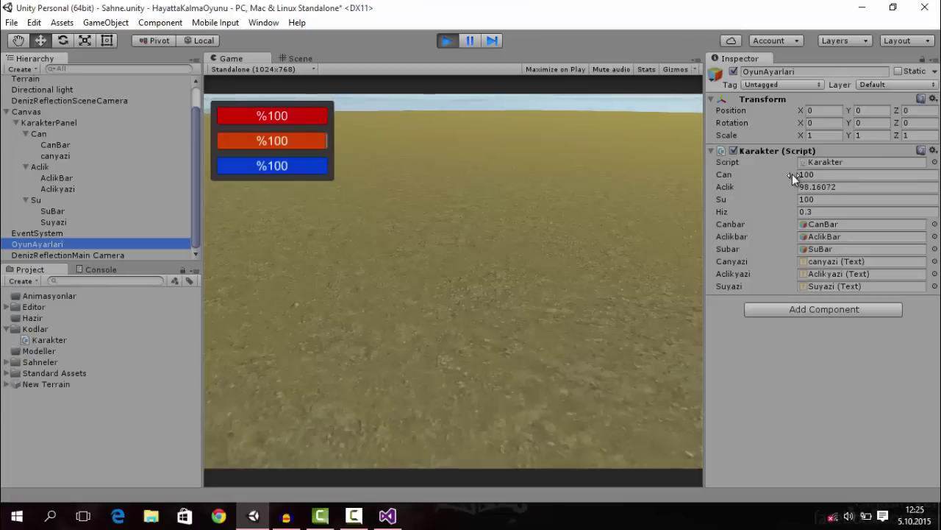
# Drag Can lower and confirm the label follows with decimals like %76.3 and %9.1.
pyautogui.moveTo(792, 173); pyautogui.dragTo(753, 167)
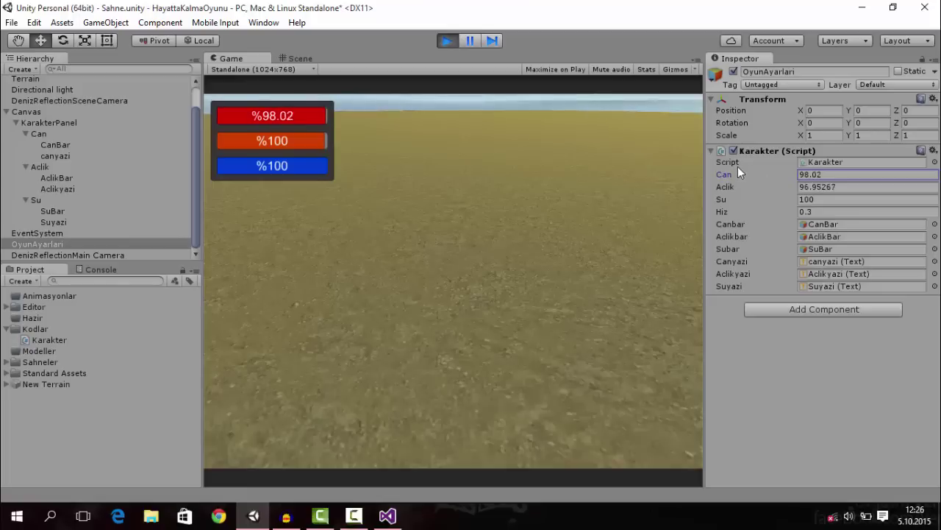
pyautogui.moveTo(752, 167); pyautogui.dragTo(313, 118)
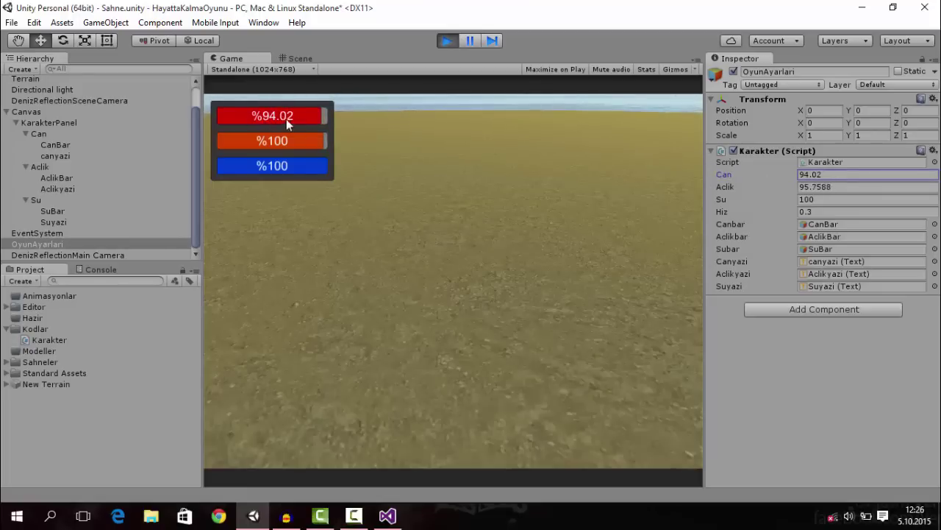
pyautogui.moveTo(781, 177)
pyautogui.mouseDown()
pyautogui.moveTo(609, 176)
pyautogui.moveTo(504, 65)
pyautogui.mouseUp()
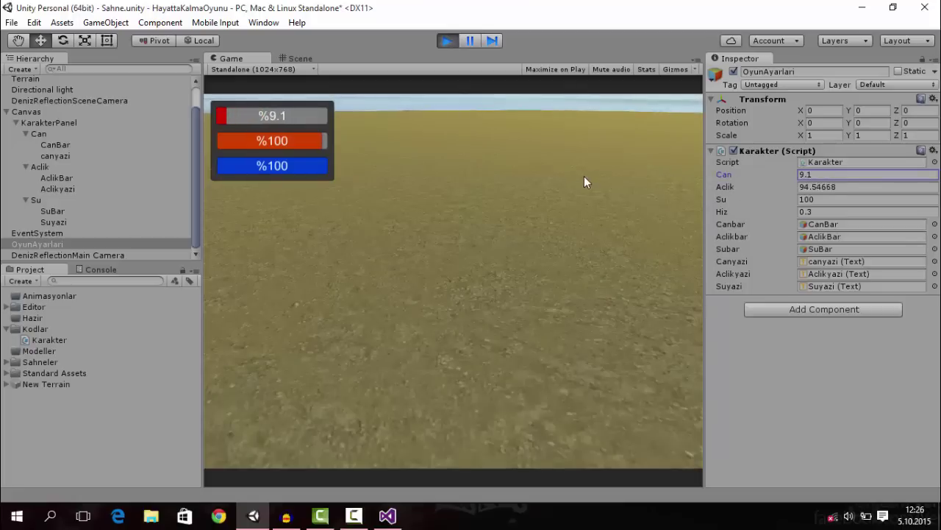
pyautogui.click(448, 41)
pyautogui.click(388, 515)
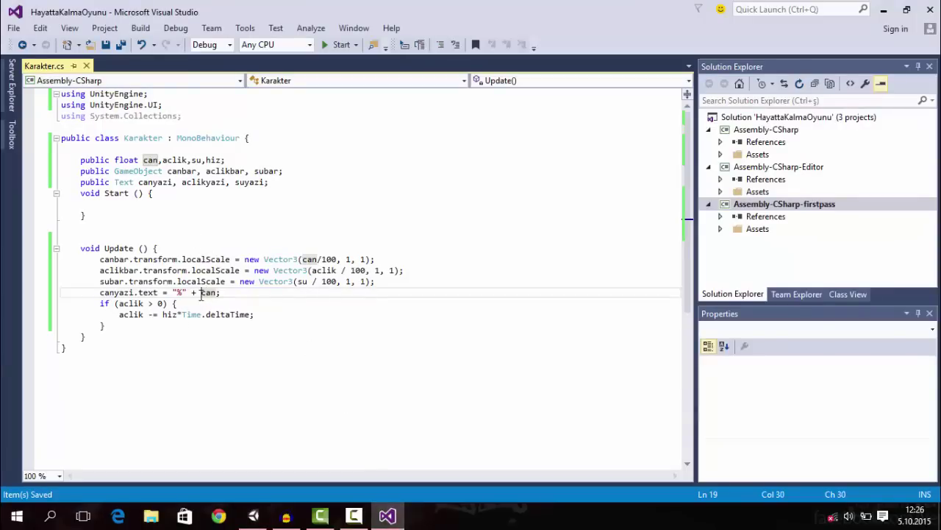
# Cast the value so the label line reads canyazi.text = "%" + (int)can;.
pyautogui.write('(9')
pyautogui.press('BackSpace')
pyautogui.write(')')
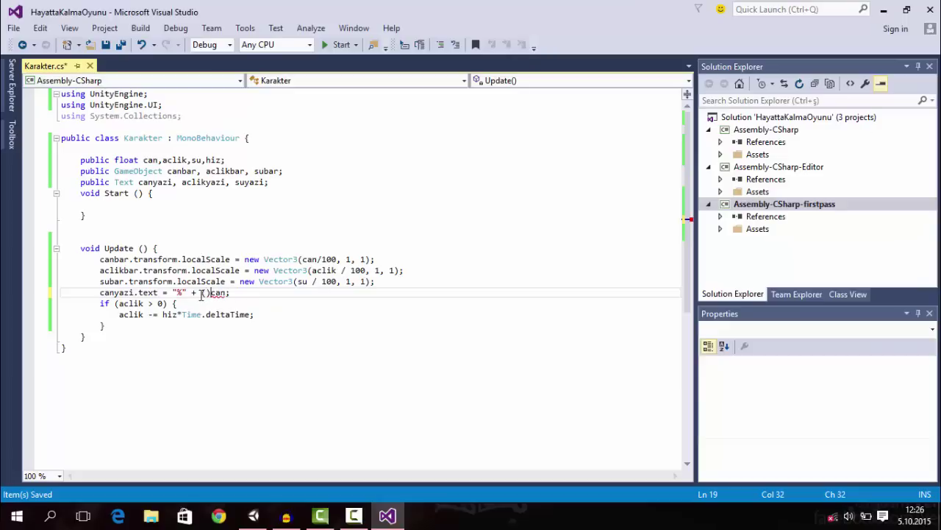
pyautogui.write('in')
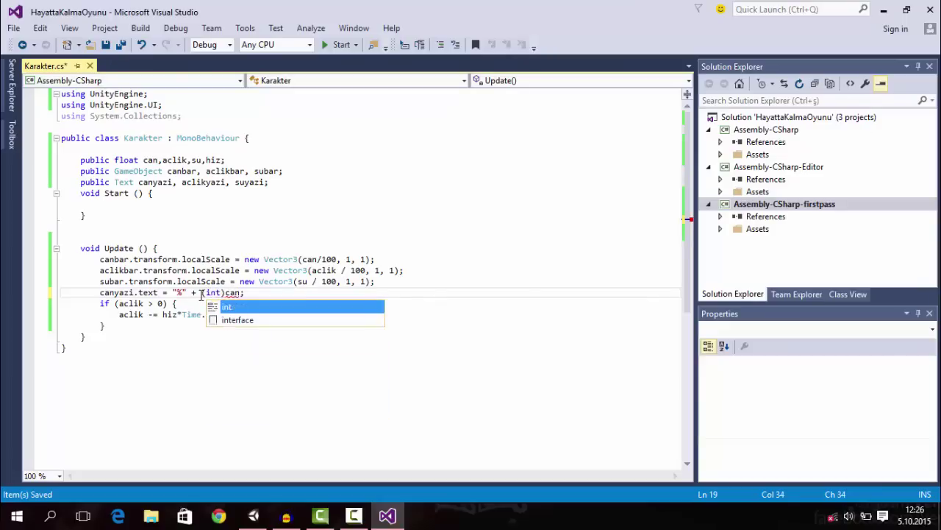
pyautogui.write('t')
# Play-test in Unity to confirm the label shows whole percentages like %67.
pyautogui.click(253, 516)
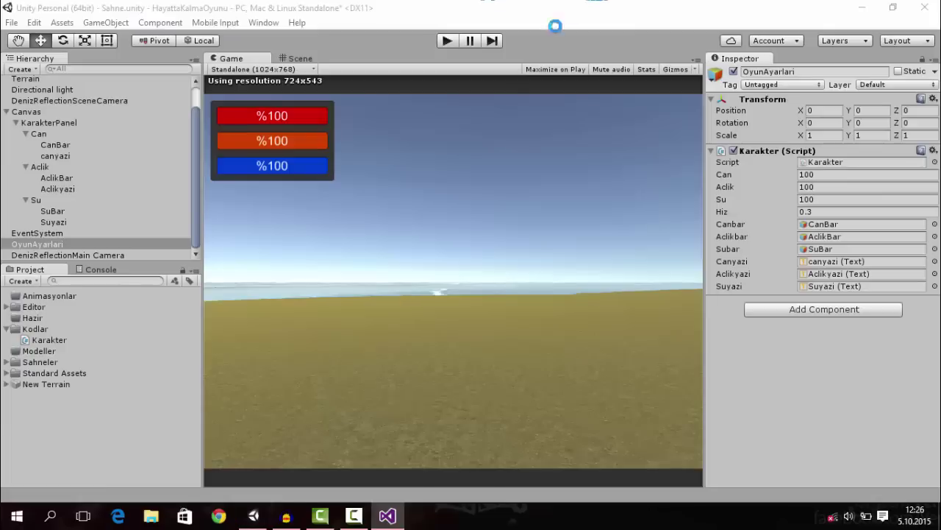
pyautogui.click(445, 45)
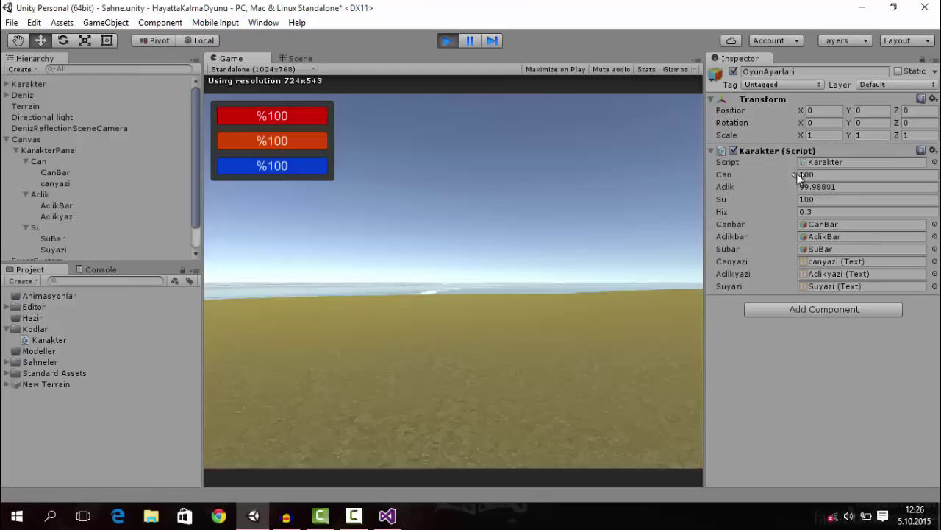
pyautogui.click(802, 175)
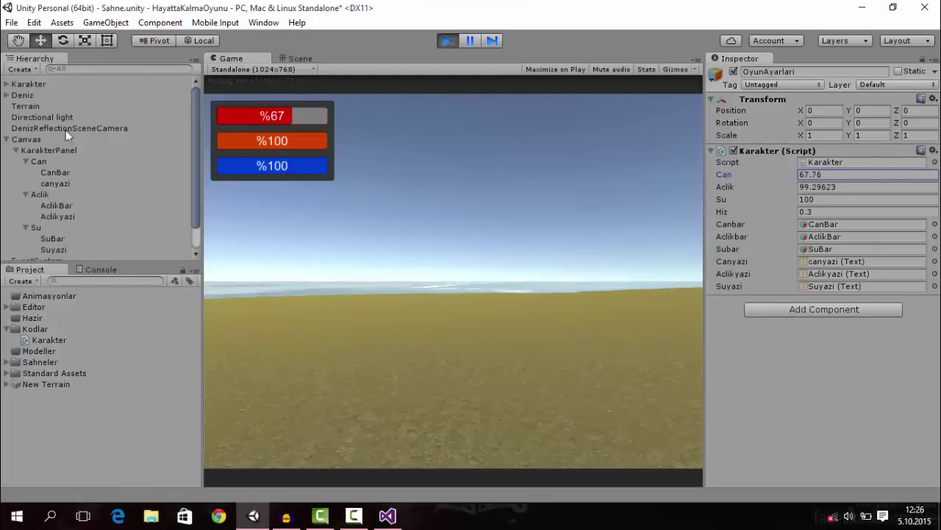
pyautogui.click(446, 41)
pyautogui.click(387, 514)
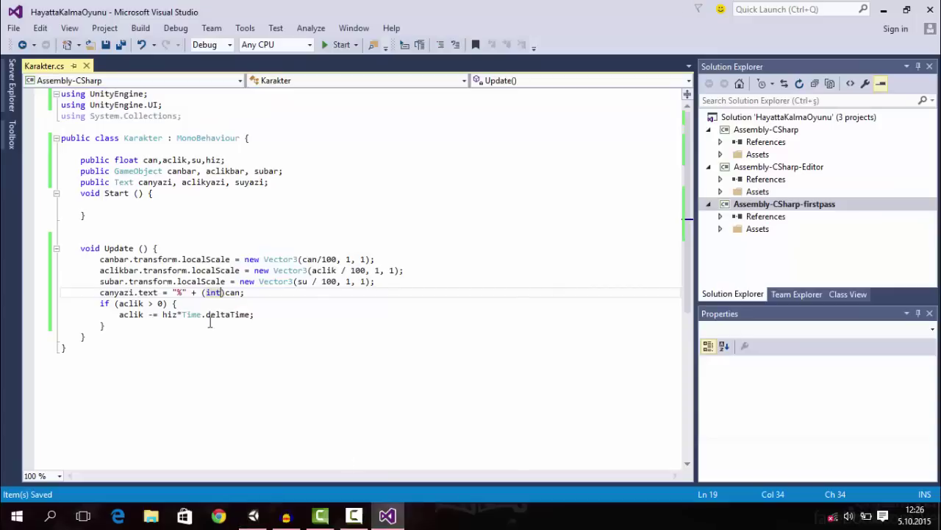
pyautogui.moveTo(245, 292); pyautogui.dragTo(100, 292)
# Duplicate the canyazi.text line twice directly below the original.
pyautogui.hotkey('ctrl', 'c')
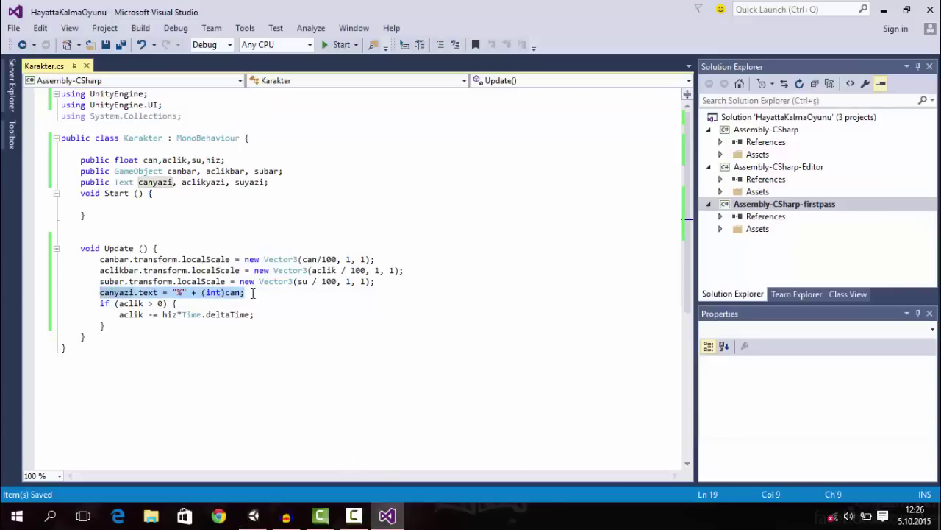
pyautogui.click(252, 292)
pyautogui.press('Return')
pyautogui.hotkey('ctrl', 'v')
pyautogui.press('Return')
pyautogui.hotkey('ctrl', 'v')
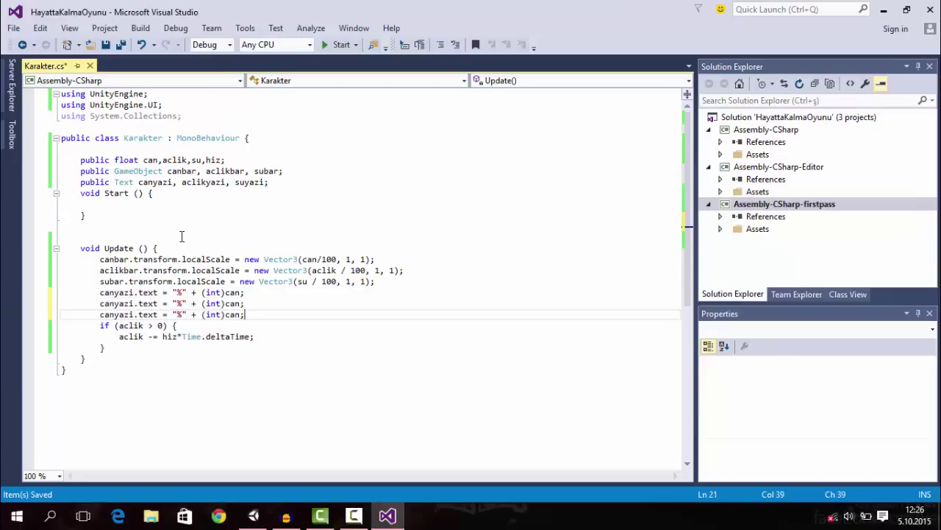
# Rename the labels on the two copies to aclikyazi and suyazi.
pyautogui.doubleClick(203, 182)
pyautogui.hotkey('ctrl', 'c')
pyautogui.doubleClick(112, 303)
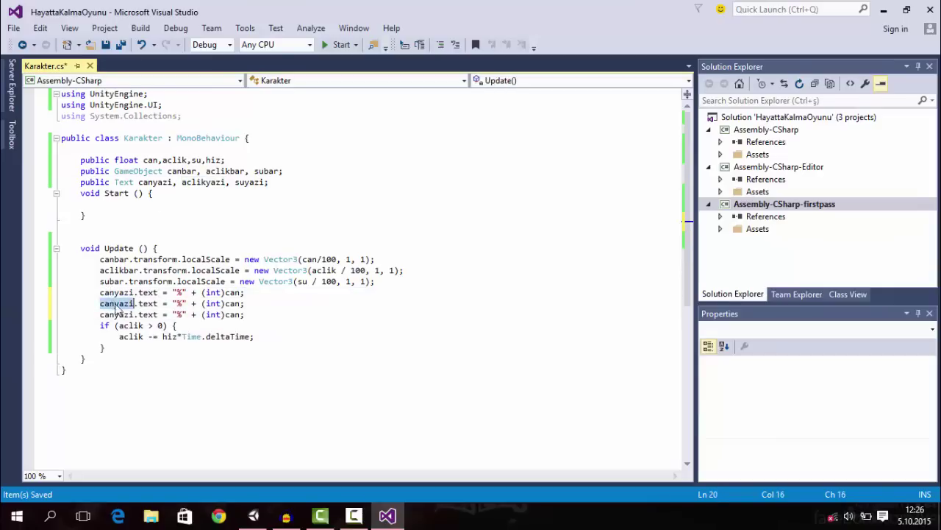
pyautogui.hotkey('ctrl', 'v')
pyautogui.doubleClick(250, 182)
pyautogui.hotkey('ctrl', 'c')
pyautogui.doubleClick(114, 314)
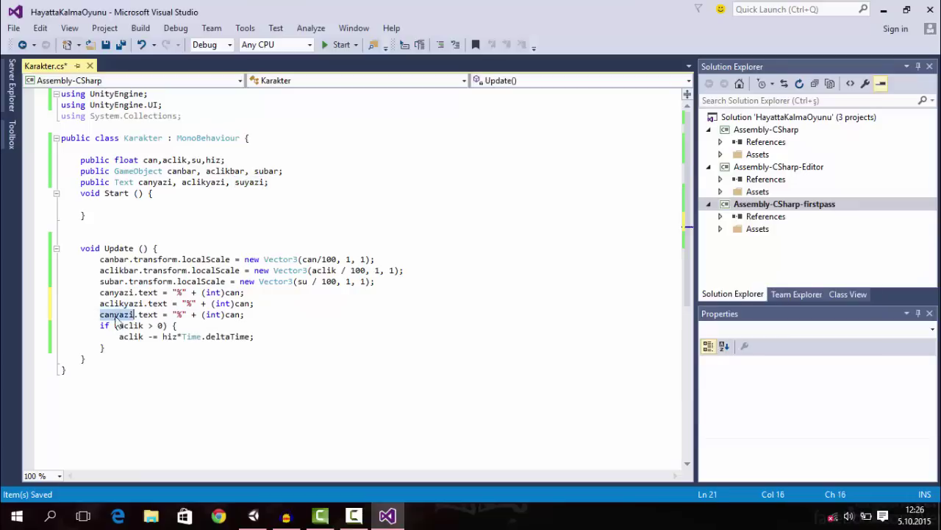
pyautogui.hotkey('ctrl', 'v')
# Replace can with aclik and su so the copies show (int)aclik and (int)su.
pyautogui.doubleClick(175, 159)
pyautogui.hotkey('ctrl', 'c')
pyautogui.doubleClick(243, 303)
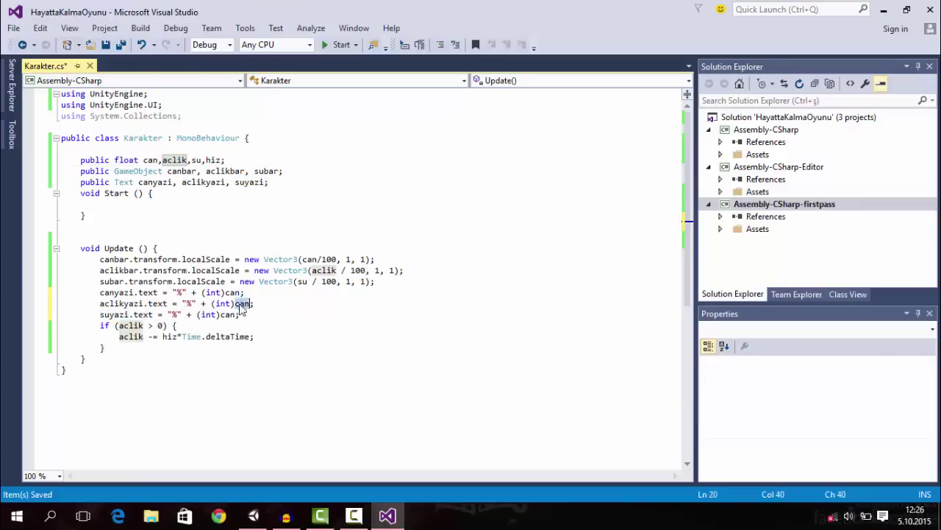
pyautogui.hotkey('ctrl', 'v')
pyautogui.doubleClick(196, 160)
pyautogui.hotkey('ctrl', 'c')
pyautogui.doubleClick(229, 314)
pyautogui.hotkey('ctrl', 'v')
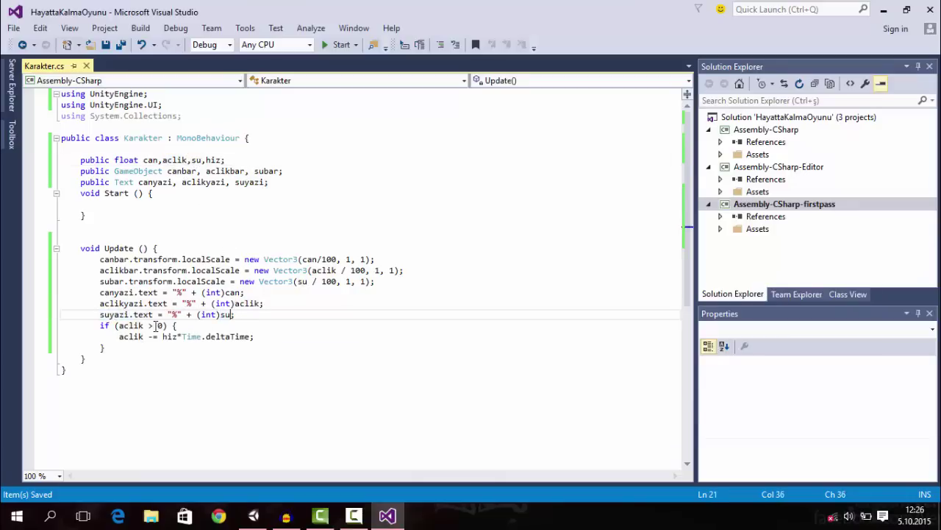
pyautogui.click(253, 516)
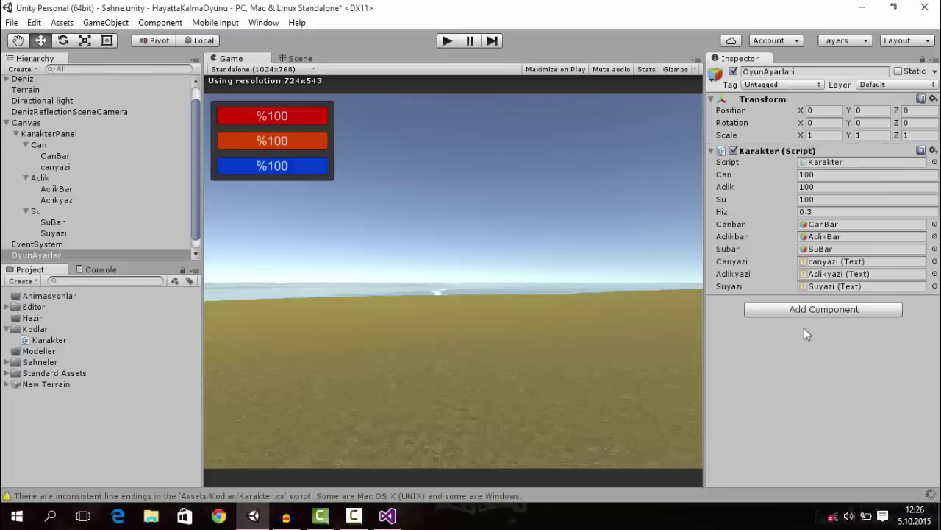
pyautogui.click(448, 41)
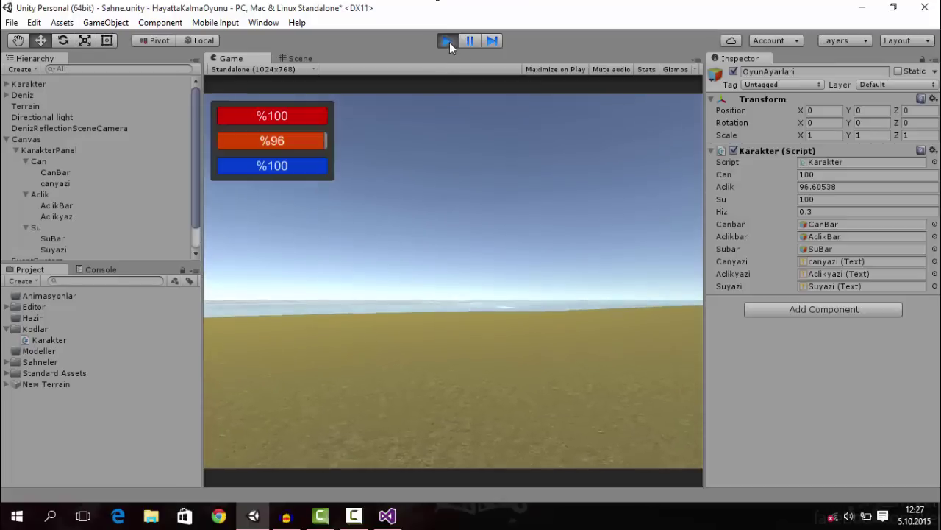
pyautogui.click(448, 40)
pyautogui.click(346, 518)
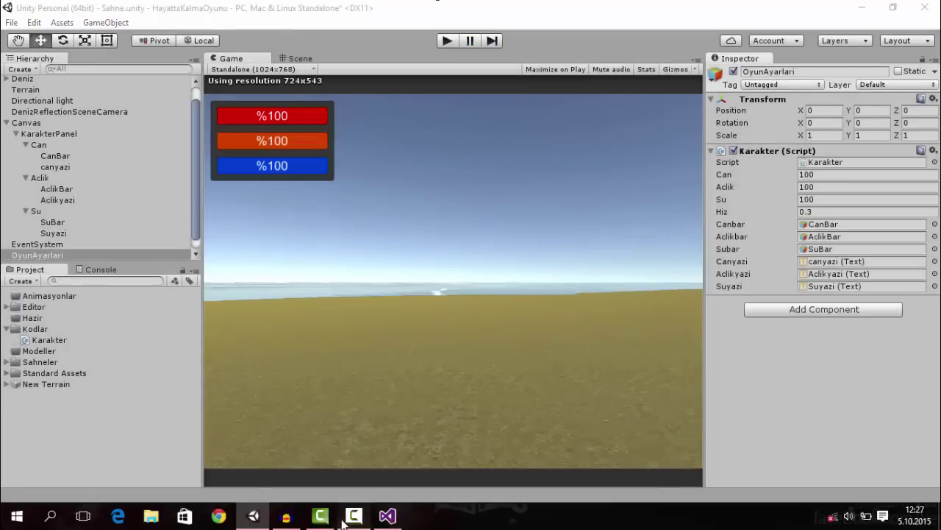
pyautogui.click(909, 413)
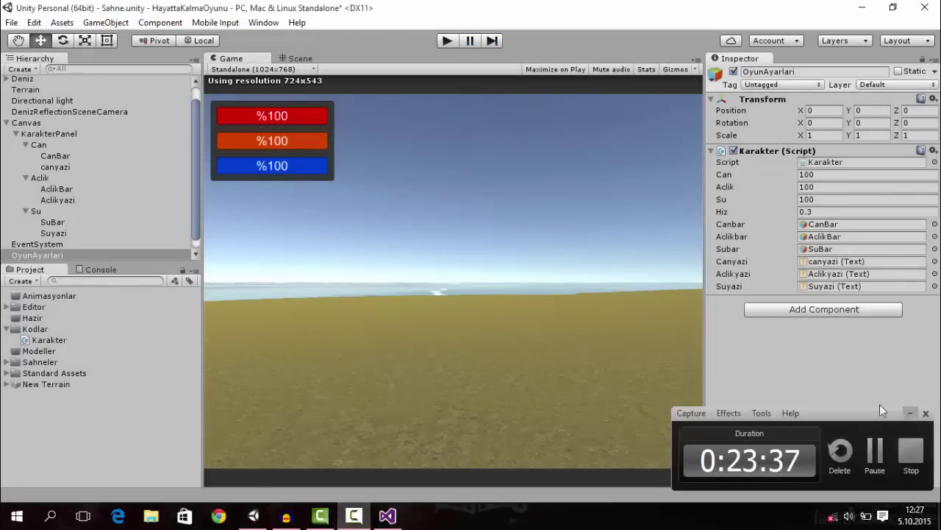
pyautogui.click(388, 516)
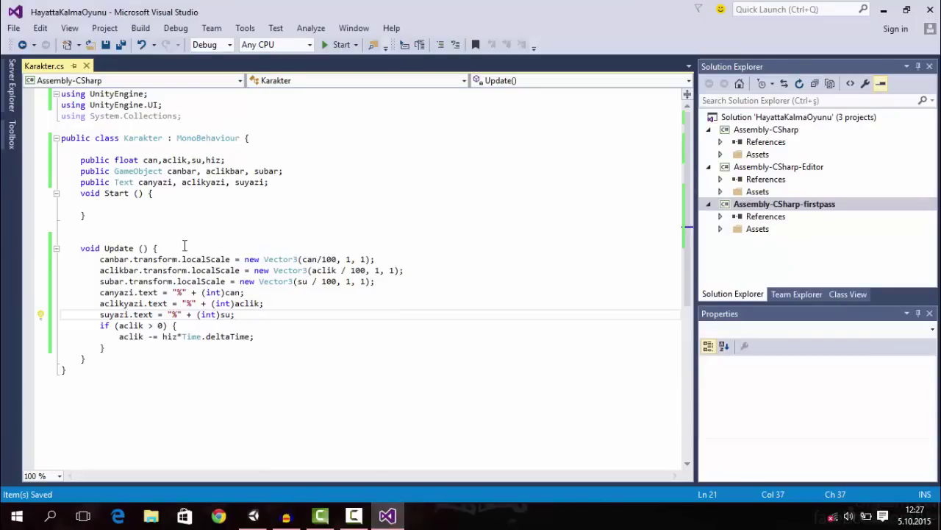
pyautogui.click(253, 516)
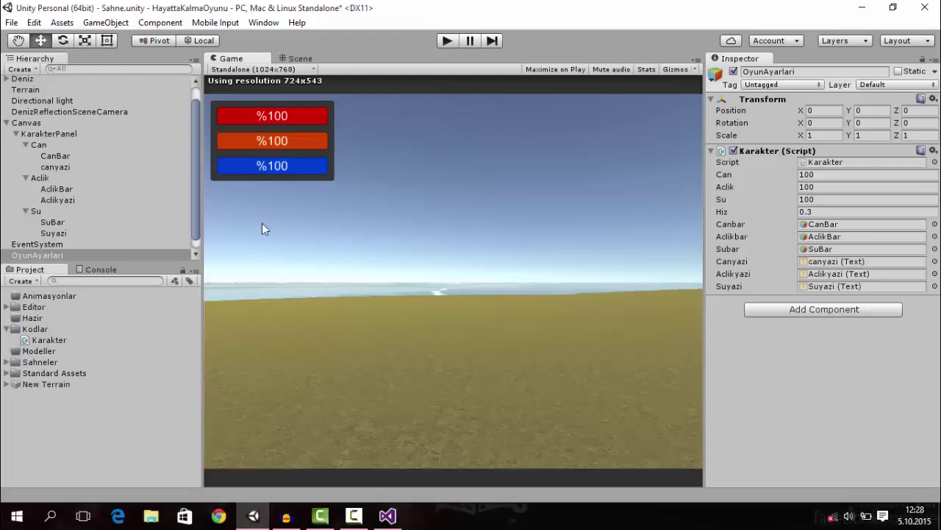
pyautogui.click(16, 136)
pyautogui.click(16, 134)
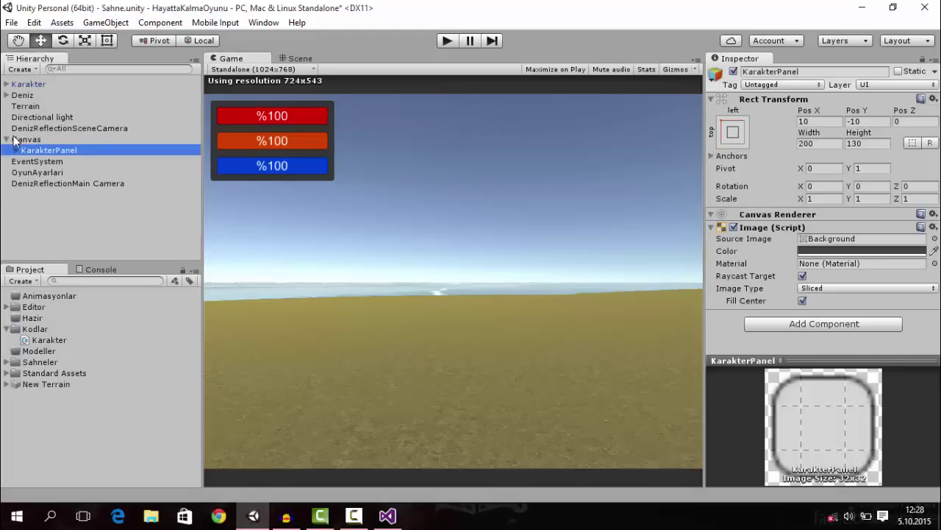
pyautogui.click(447, 41)
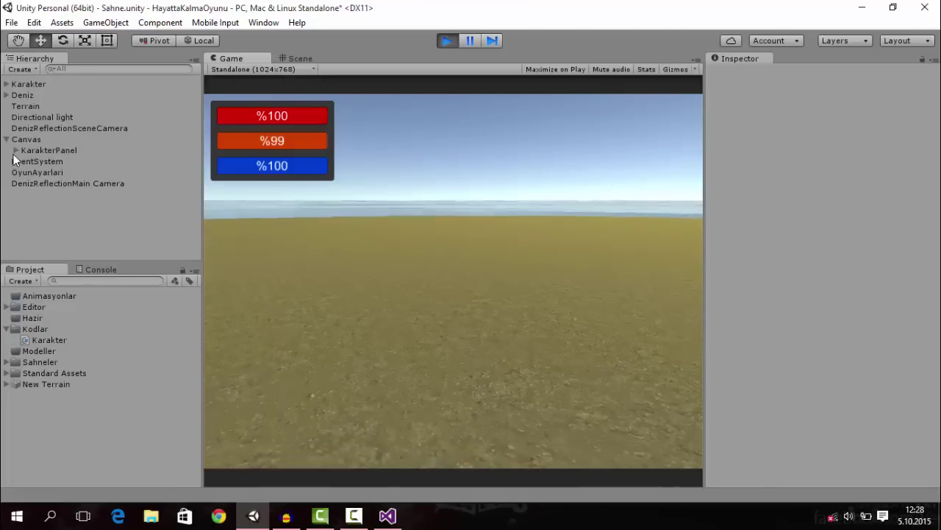
pyautogui.click(15, 153)
pyautogui.click(16, 150)
pyautogui.click(16, 150)
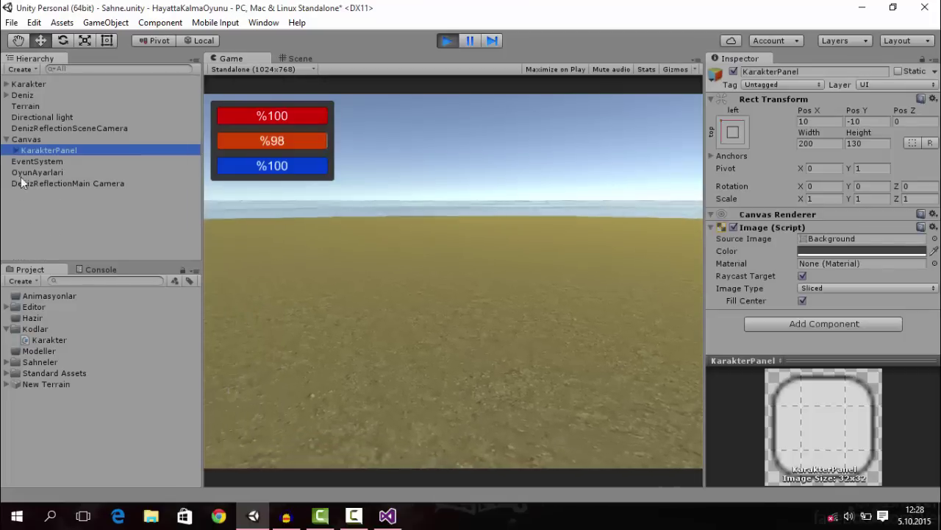
pyautogui.click(37, 172)
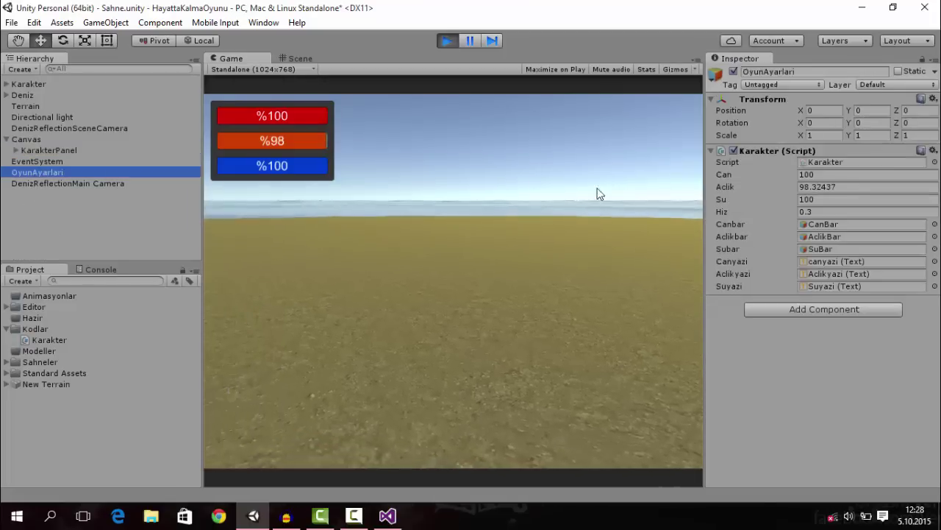
pyautogui.click(790, 188)
pyautogui.moveTo(724, 192)
pyautogui.mouseDown()
pyautogui.moveTo(242, 210)
pyautogui.moveTo(527, 186)
pyautogui.moveTo(511, 184)
pyautogui.mouseUp()
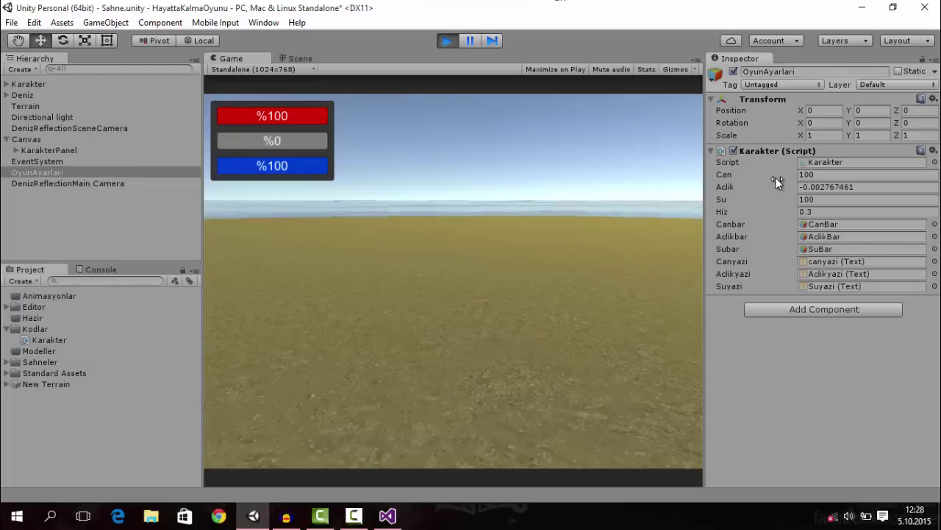
pyautogui.moveTo(788, 172)
pyautogui.mouseDown()
pyautogui.moveTo(724, 181)
pyautogui.moveTo(763, 177)
pyautogui.mouseUp()
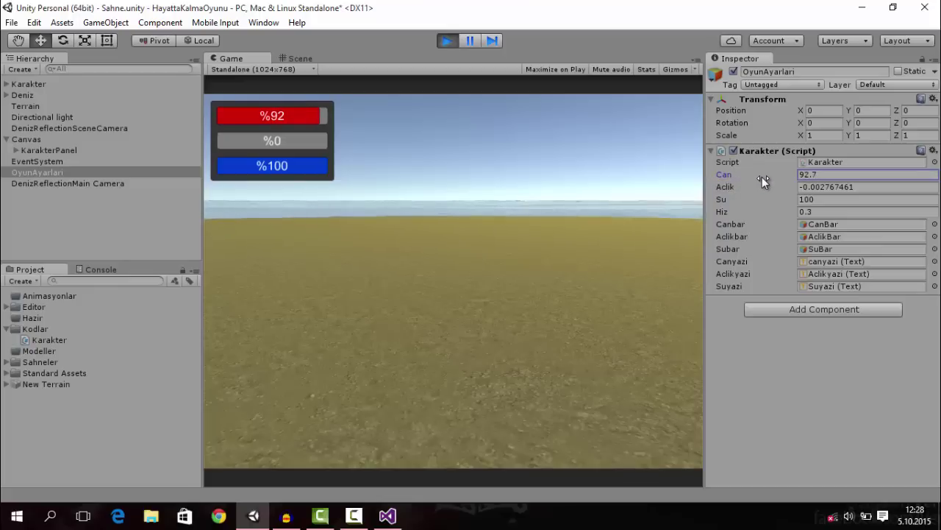
pyautogui.moveTo(764, 180)
pyautogui.mouseDown()
pyautogui.moveTo(799, 180)
pyautogui.moveTo(688, 197)
pyautogui.mouseUp()
pyautogui.moveTo(537, 193)
pyautogui.mouseDown()
pyautogui.moveTo(762, 180)
pyautogui.moveTo(724, 192)
pyautogui.moveTo(734, 246)
pyautogui.moveTo(801, 192)
pyautogui.moveTo(834, 351)
pyautogui.mouseUp()
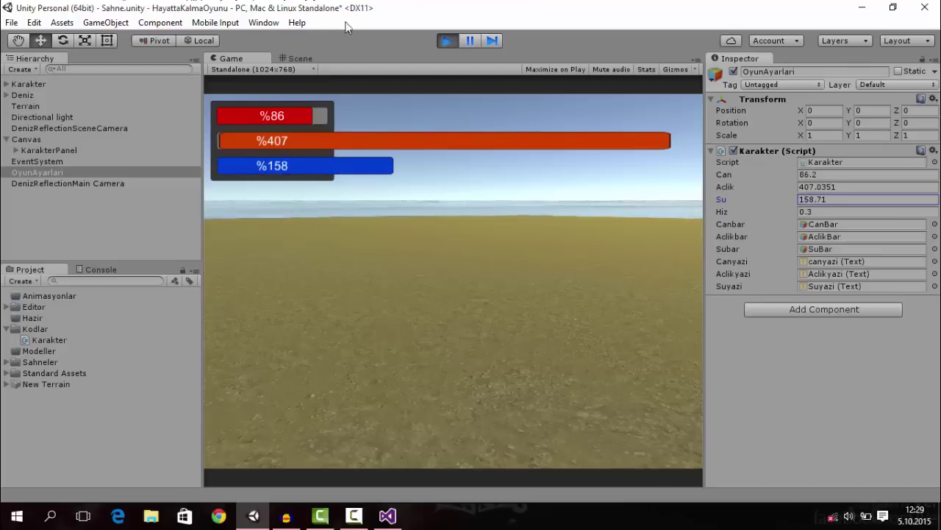
pyautogui.click(449, 42)
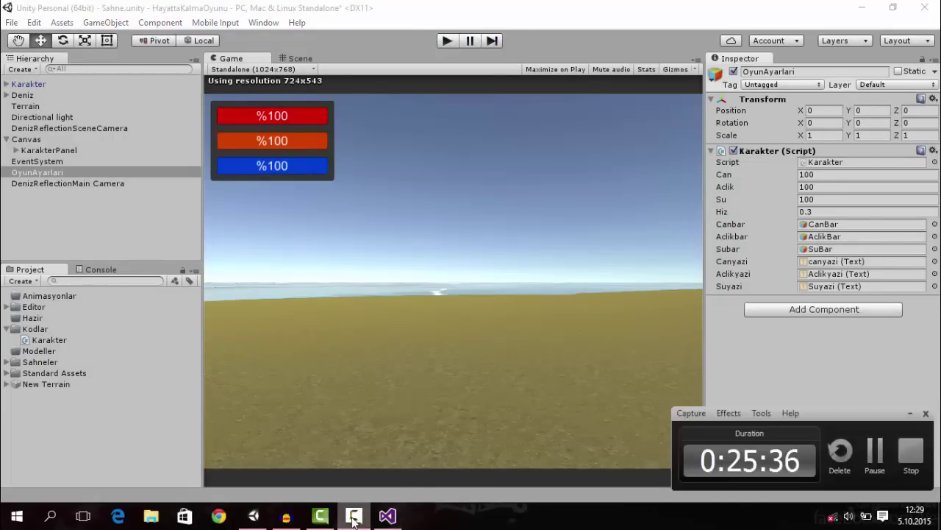
# Add if (can > 100) { can = 100; } below the hunger check in Update and save.
pyautogui.click(388, 515)
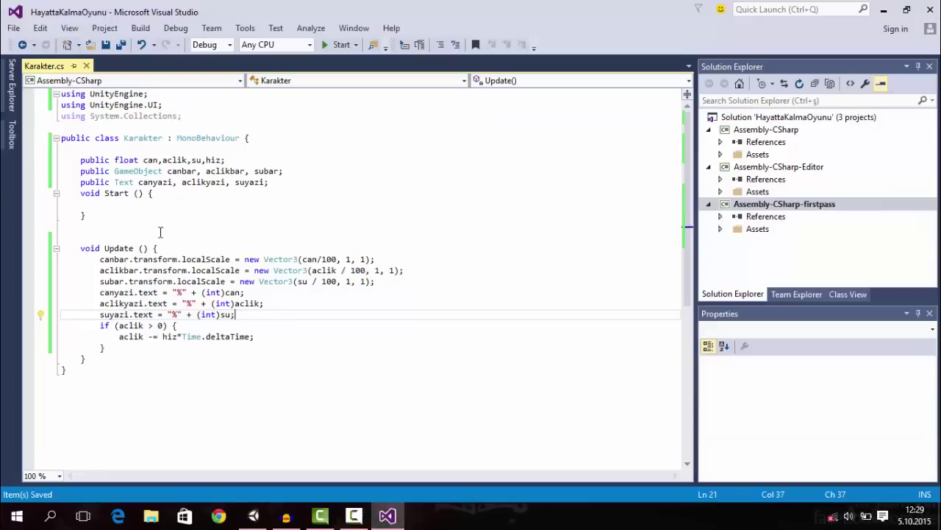
pyautogui.click(164, 250)
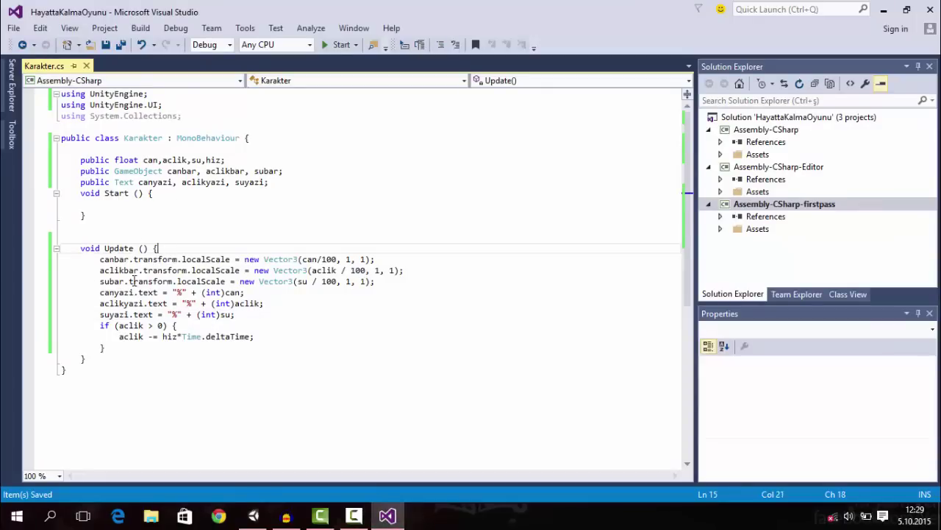
pyautogui.click(112, 349)
pyautogui.press('Return')
pyautogui.write('i')
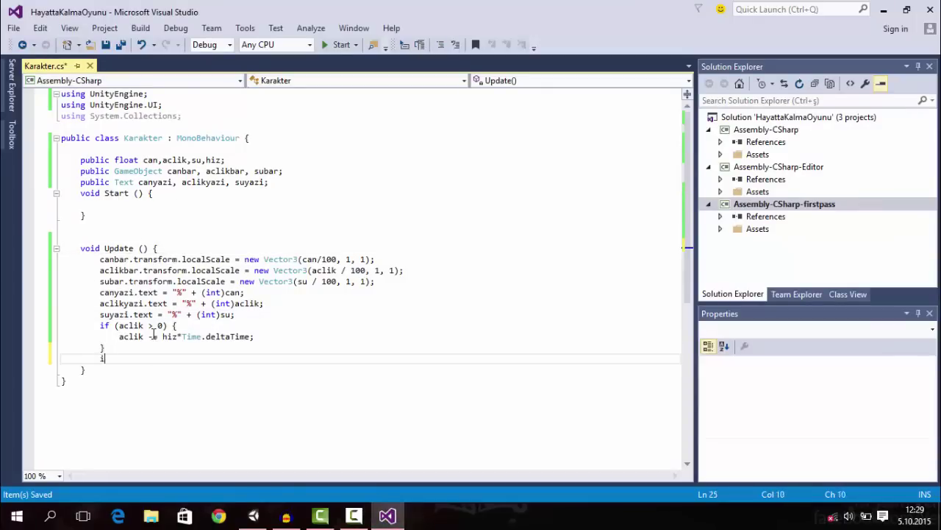
pyautogui.write('f(')
pyautogui.write('can ')
pyautogui.write('> 100)')
pyautogui.write(' {')
pyautogui.press('Return')
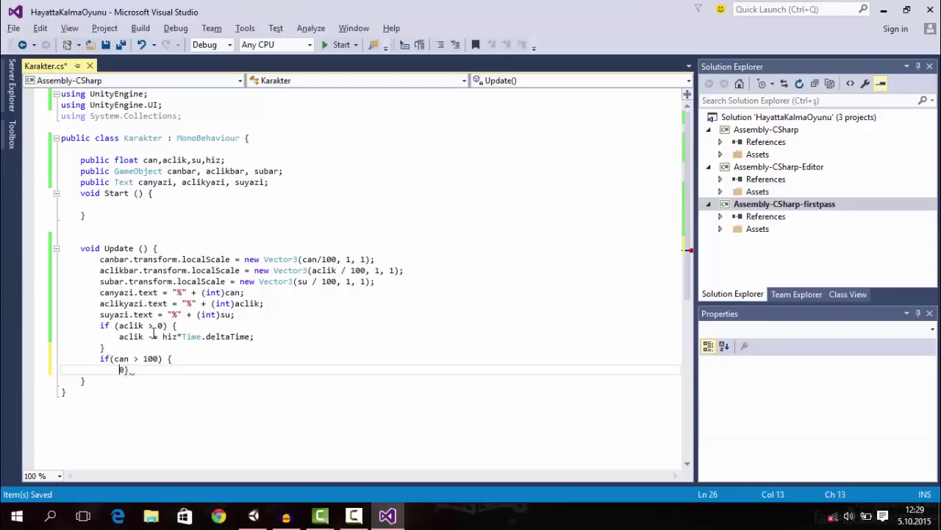
pyautogui.hotkey('ctrl', 'z')
pyautogui.hotkey('ctrl', 'z')
pyautogui.write('can = 100;')
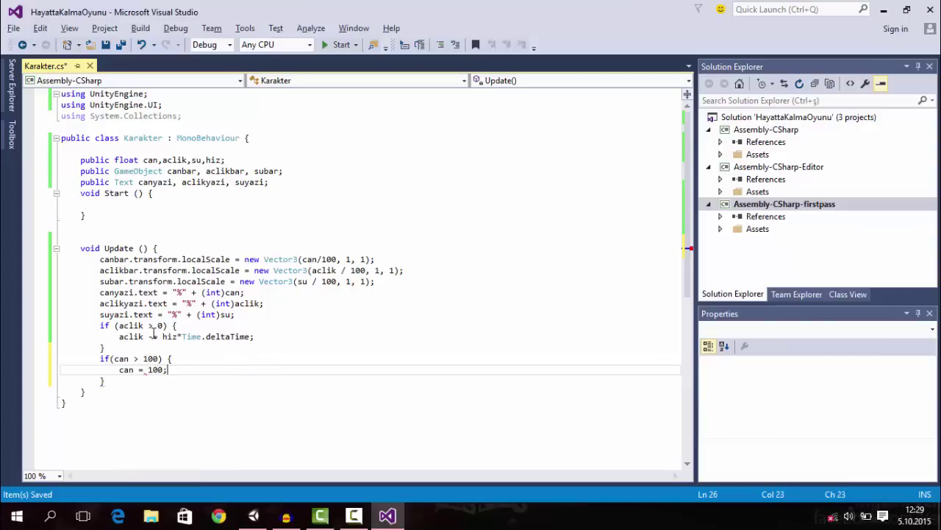
pyautogui.hotkey('ctrl', 's')
pyautogui.click(253, 516)
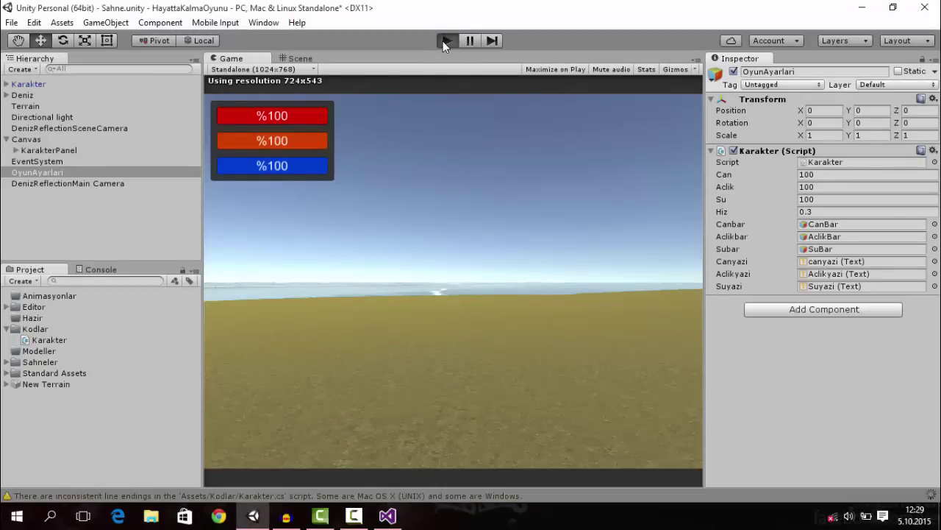
# Run the game and watch health hold at %100 while hunger drops to %98.
pyautogui.click(788, 175)
pyautogui.hotkey('ctrl', 'p')
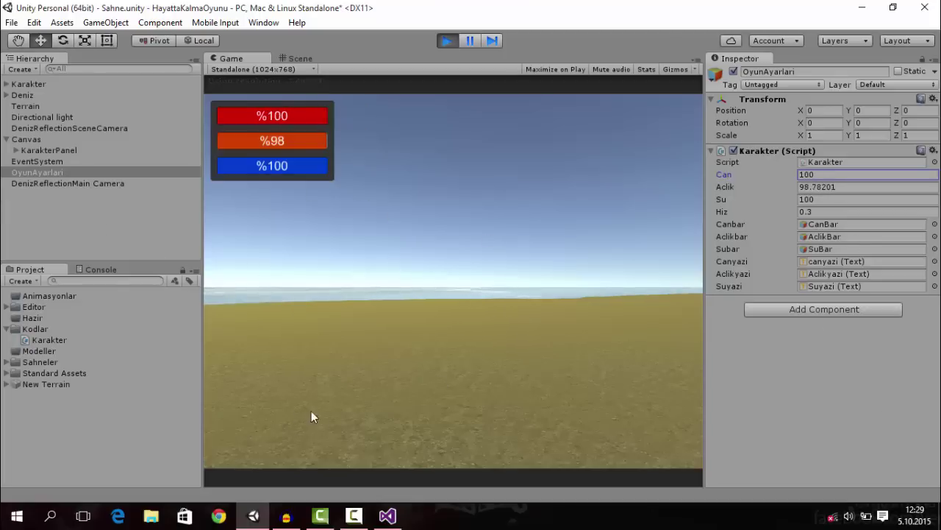
# Add if (can <= 0) { can = 0; } below the health cap and save.
pyautogui.click(447, 40)
pyautogui.click(387, 517)
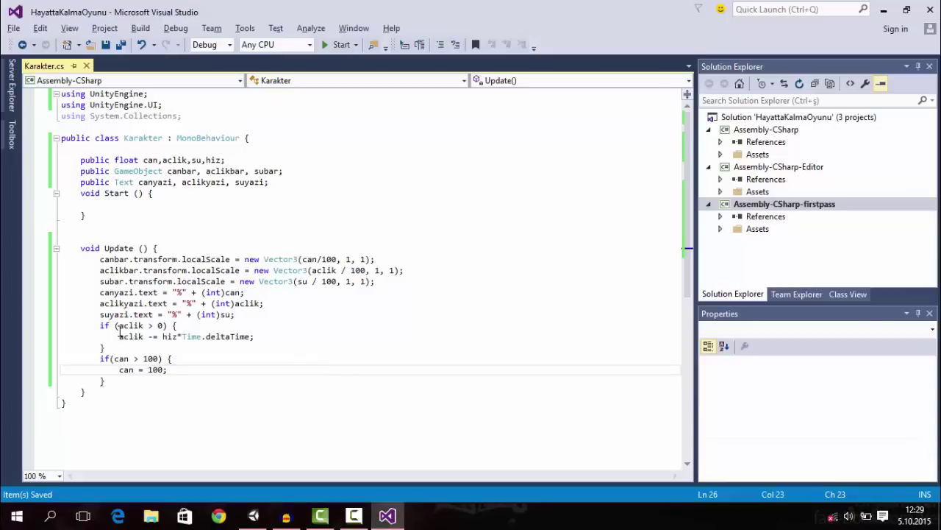
pyautogui.moveTo(118, 358); pyautogui.dragTo(170, 371)
pyautogui.click(119, 372)
pyautogui.click(170, 371)
pyautogui.click(129, 382)
pyautogui.press('Return')
pyautogui.write('if')
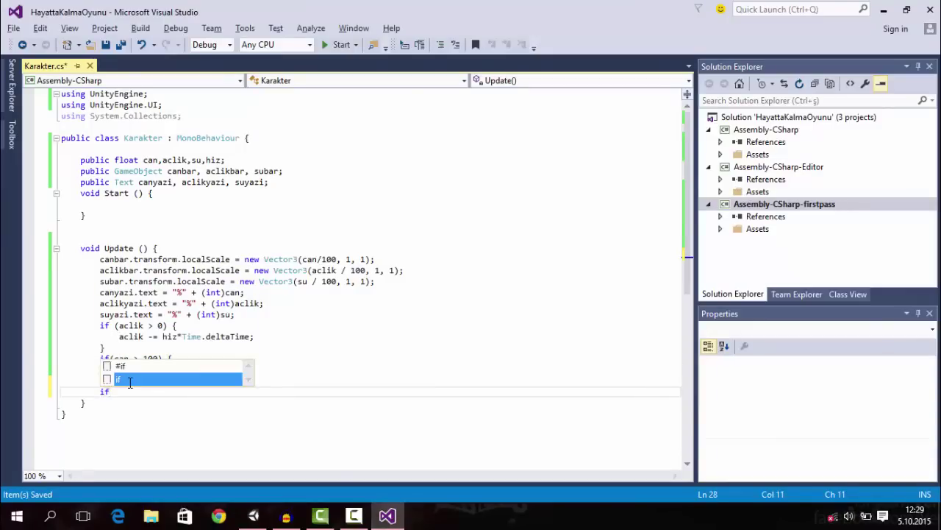
pyautogui.write('()')
pyautogui.write('can')
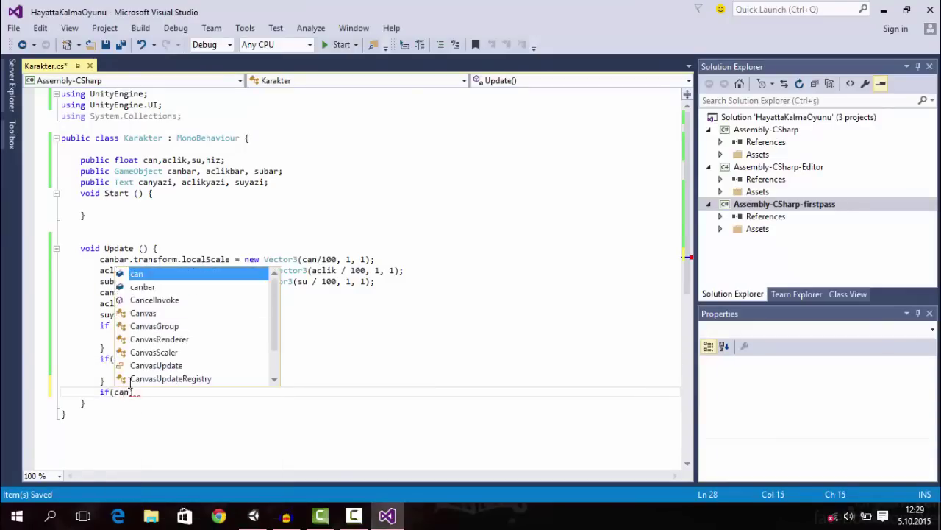
pyautogui.write(' <=')
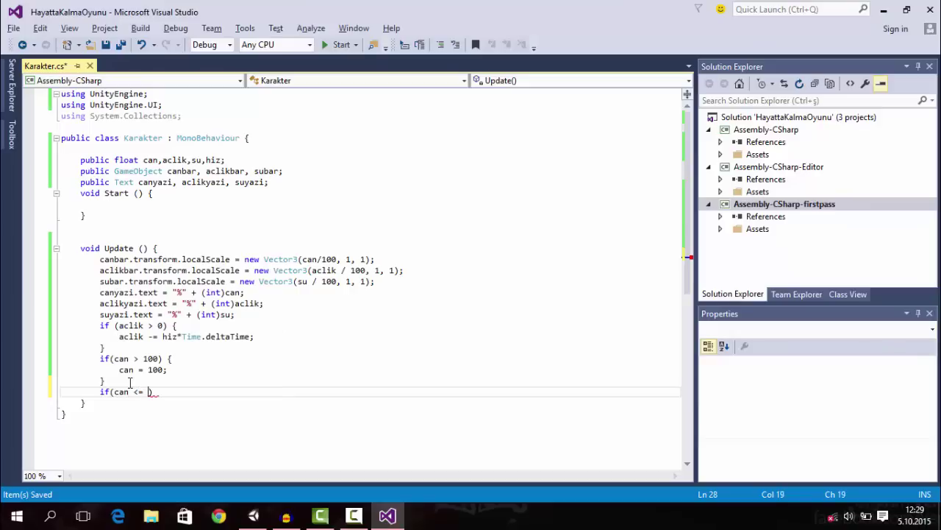
pyautogui.write(' {}')
pyautogui.press('Return')
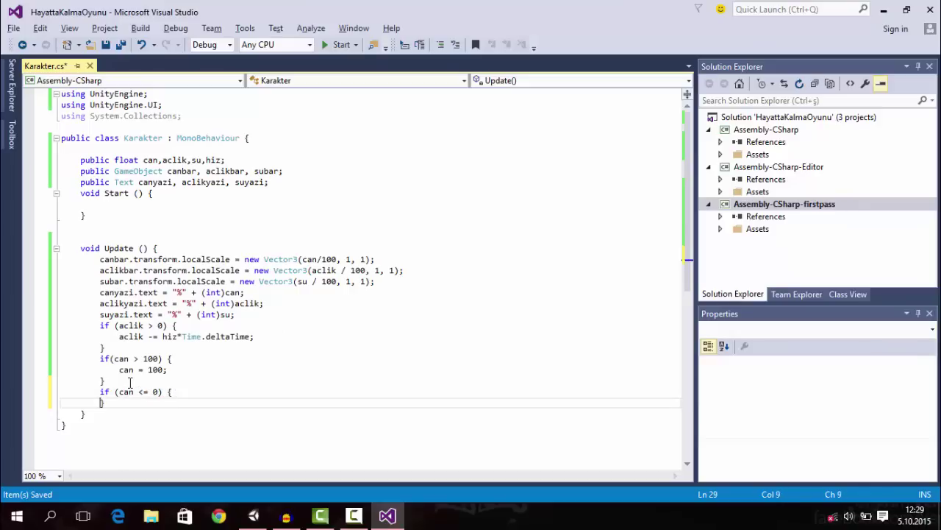
pyautogui.press('Return')
pyautogui.press('Up')
pyautogui.write('can')
pyautogui.hotkey('ctrl', 's')
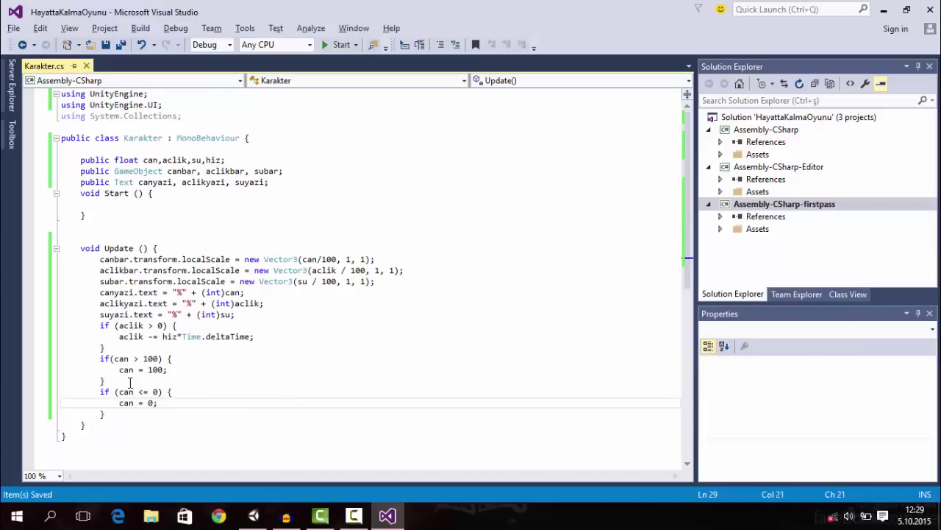
# Insert an empty Debug.Log("") call above can = 0; in the zero-health check.
pyautogui.press('Up')
pyautogui.press('End')
pyautogui.press('Return')
pyautogui.write('D')
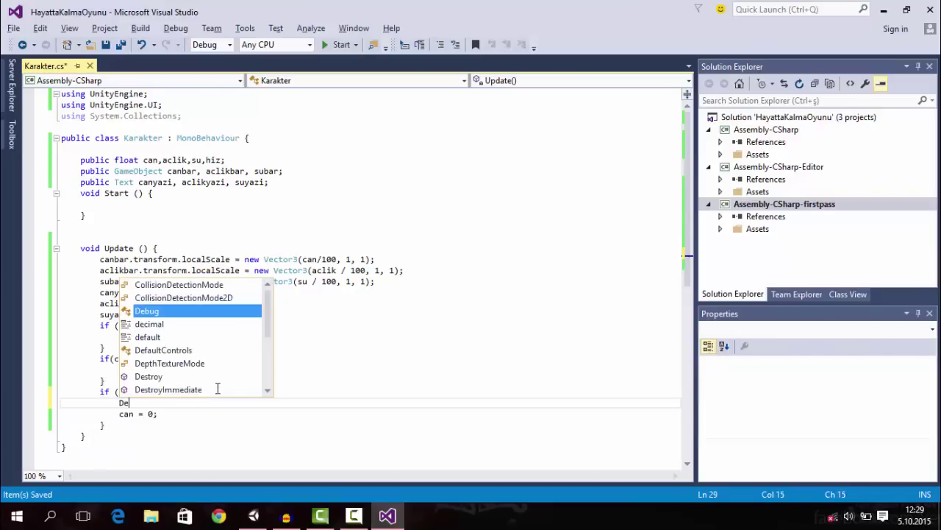
pyautogui.write('ebug.Log(')
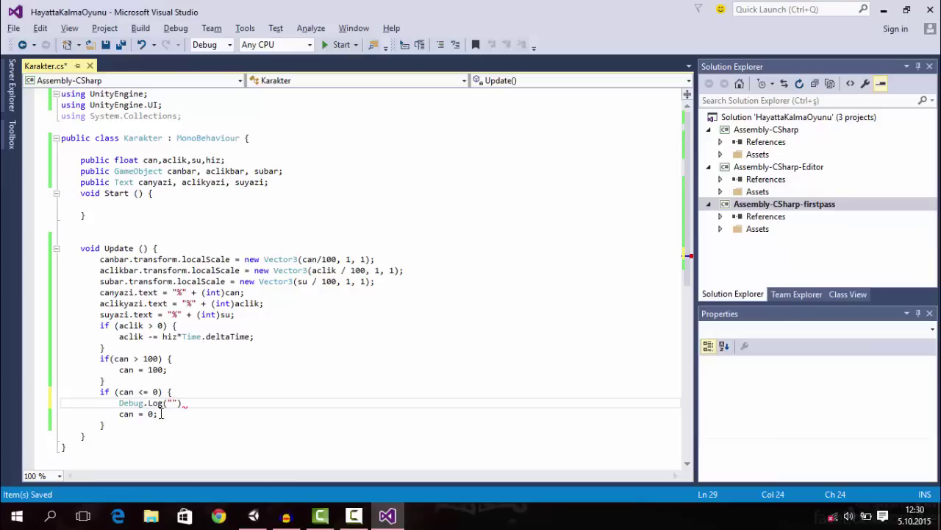
# Enlarge the bottom panel, show the Console and clear its warning messages.
pyautogui.click(253, 516)
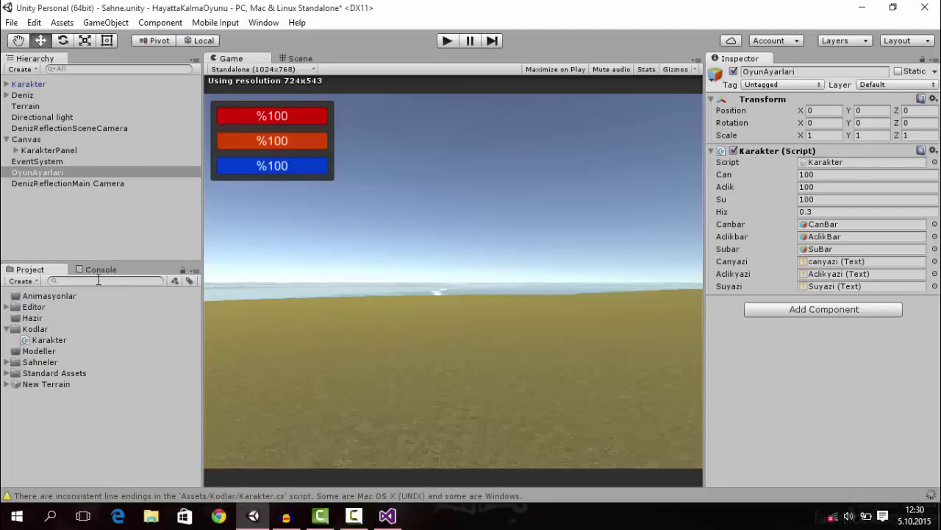
pyautogui.moveTo(180, 259); pyautogui.dragTo(181, 214)
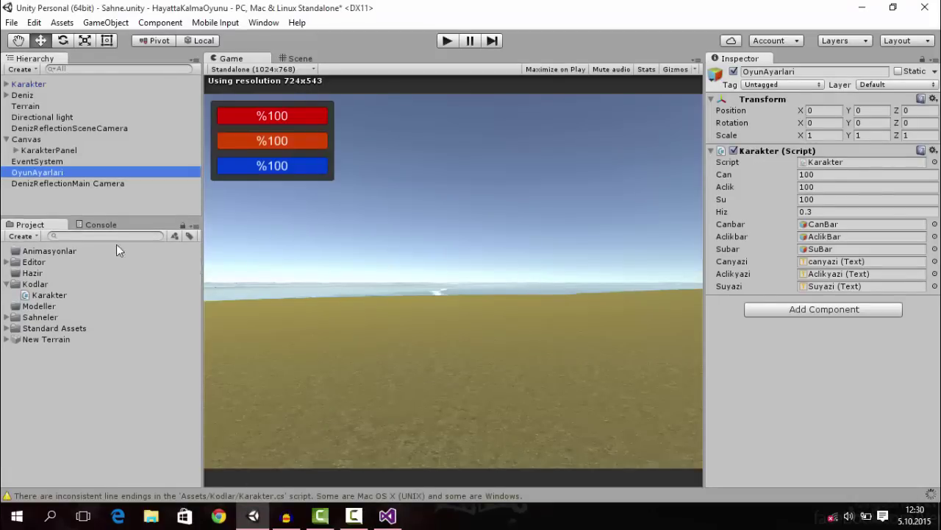
pyautogui.click(84, 251)
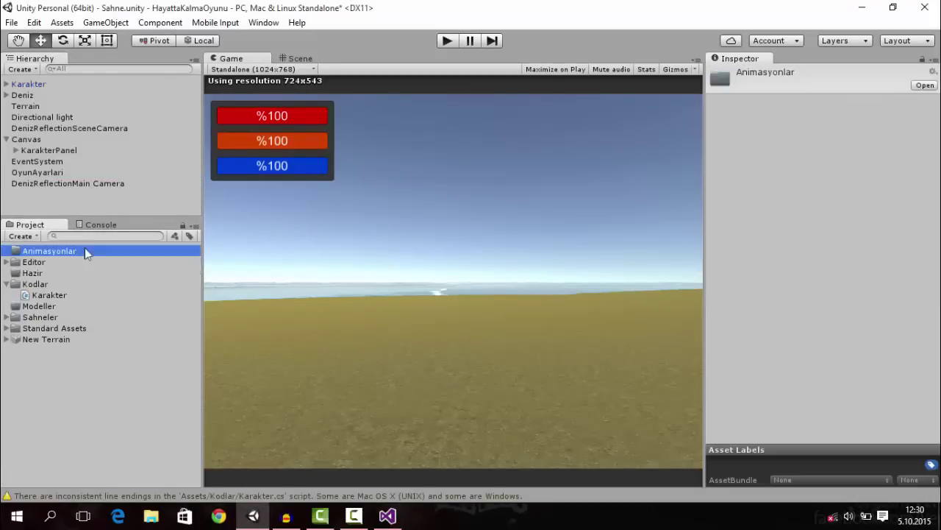
pyautogui.click(101, 224)
pyautogui.click(18, 235)
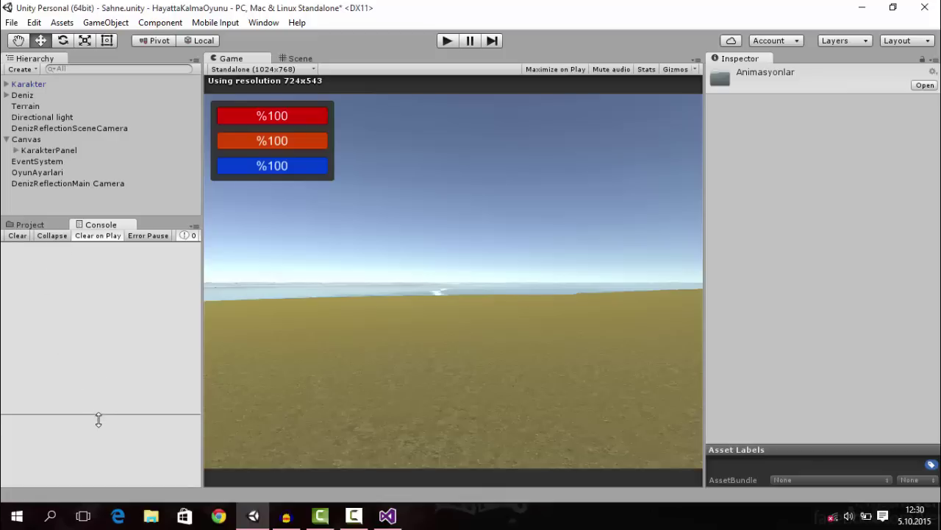
pyautogui.moveTo(98, 419); pyautogui.dragTo(95, 427)
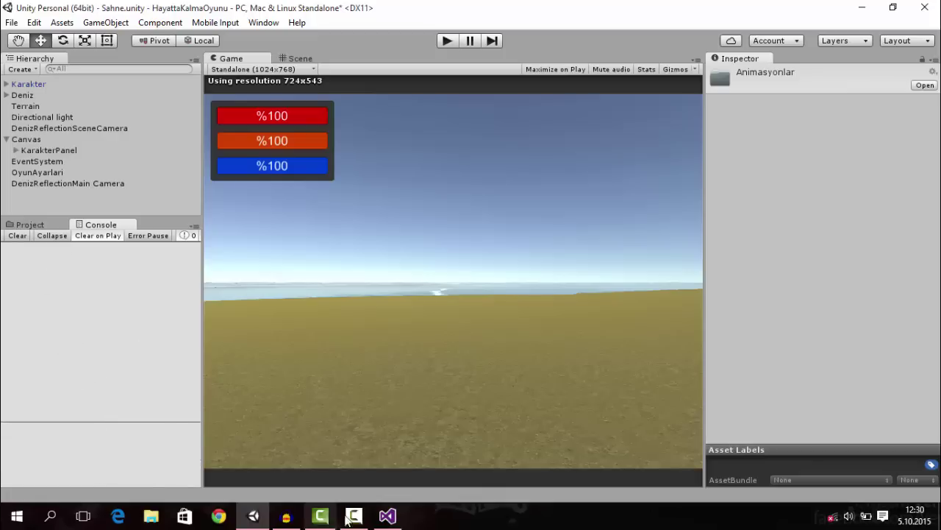
pyautogui.click(388, 515)
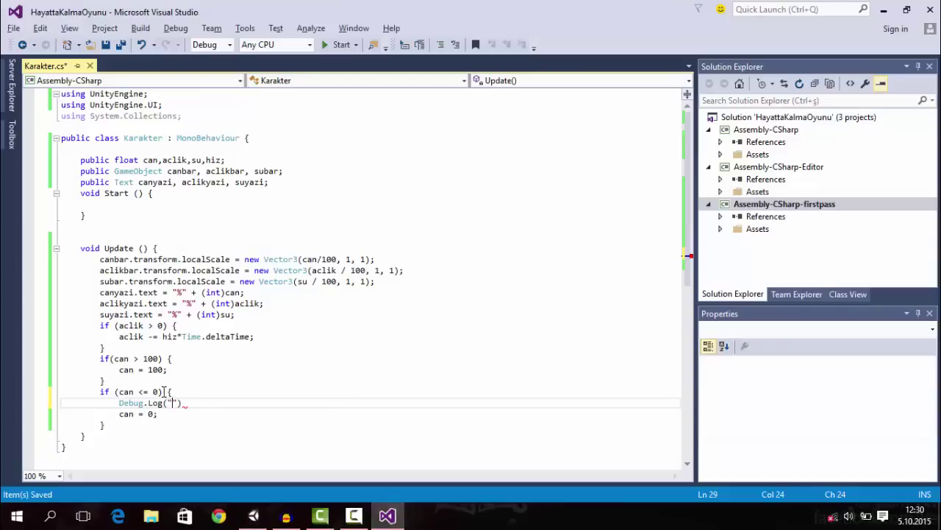
# Fill the zero-health Debug.Log message with OYUN BİTTİ !! and run the game.
pyautogui.click(139, 391)
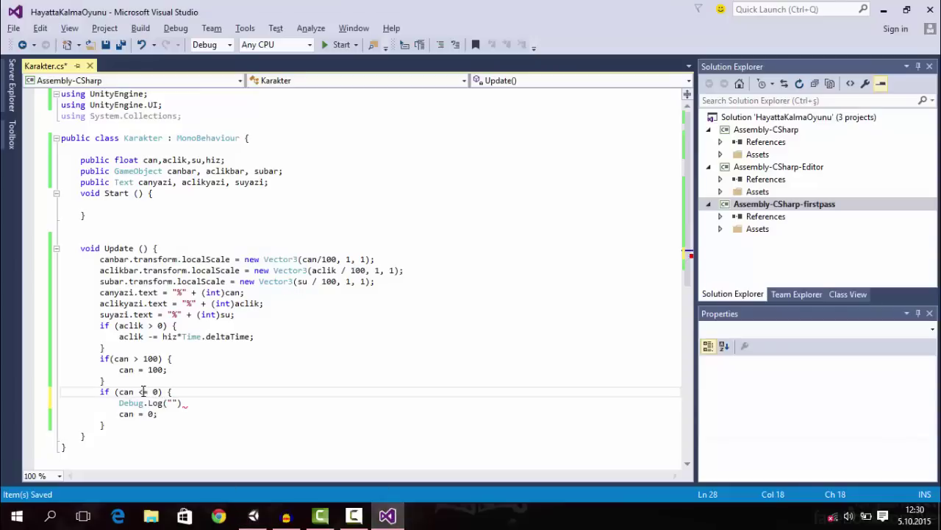
pyautogui.click(202, 402)
pyautogui.write('Oyun')
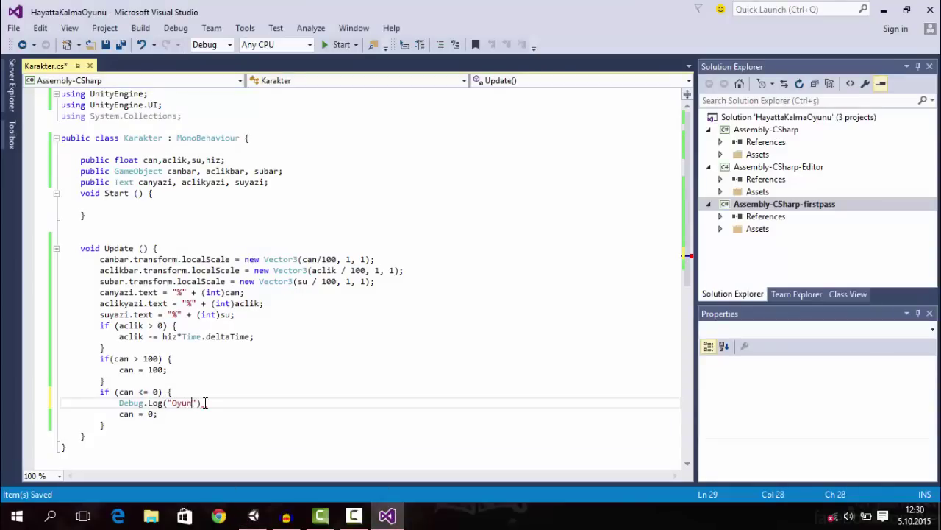
pyautogui.press('BackSpace')
pyautogui.press('BackSpace')
pyautogui.write('BİTTİ ')
pyautogui.write('!!')
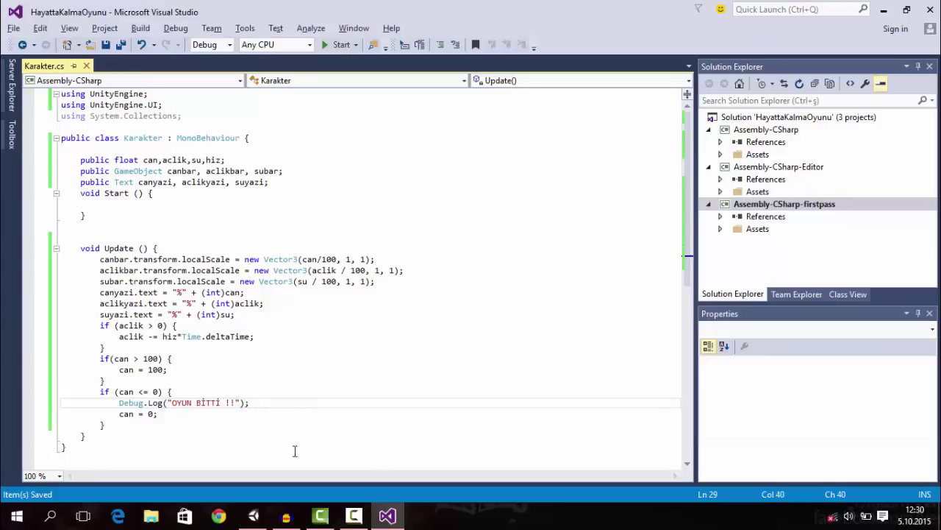
pyautogui.click(253, 516)
pyautogui.click(446, 42)
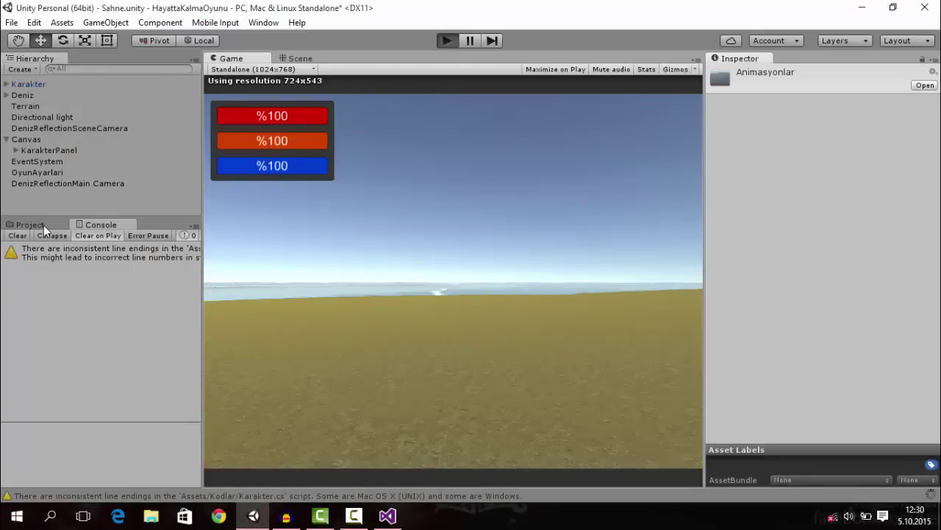
# Set OyunAyarlari's Can to 0 during play, confirm collapsed repeated 'OYUN BİTTİ !!' logs, then stop.
pyautogui.click(41, 226)
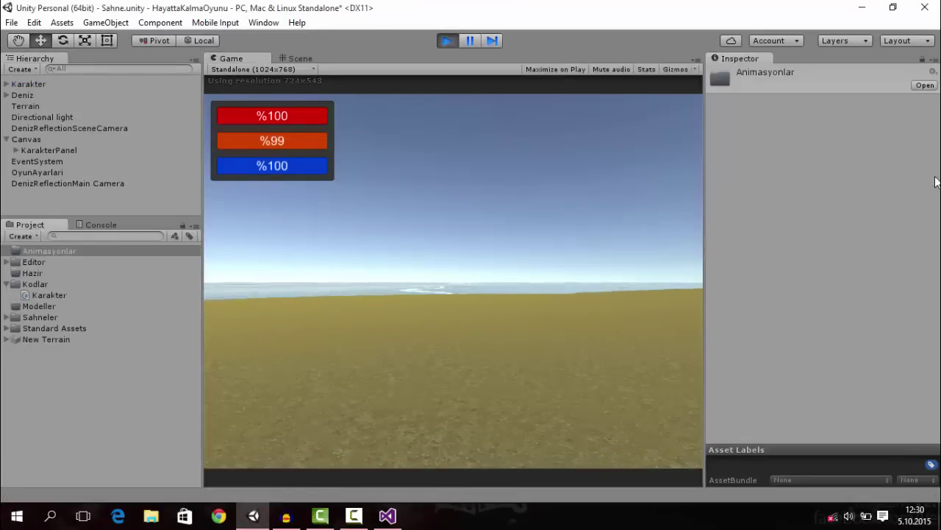
pyautogui.click(48, 172)
pyautogui.click(88, 221)
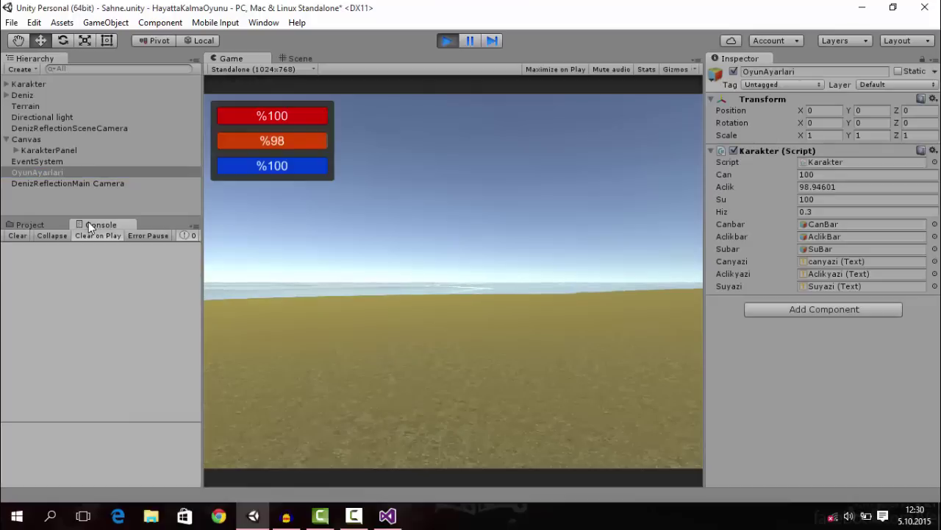
pyautogui.click(814, 175)
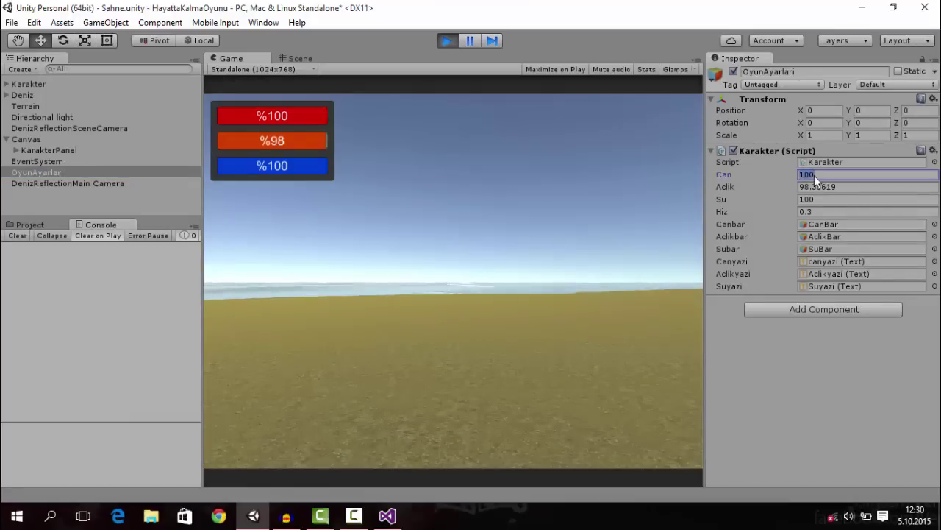
pyautogui.write('0')
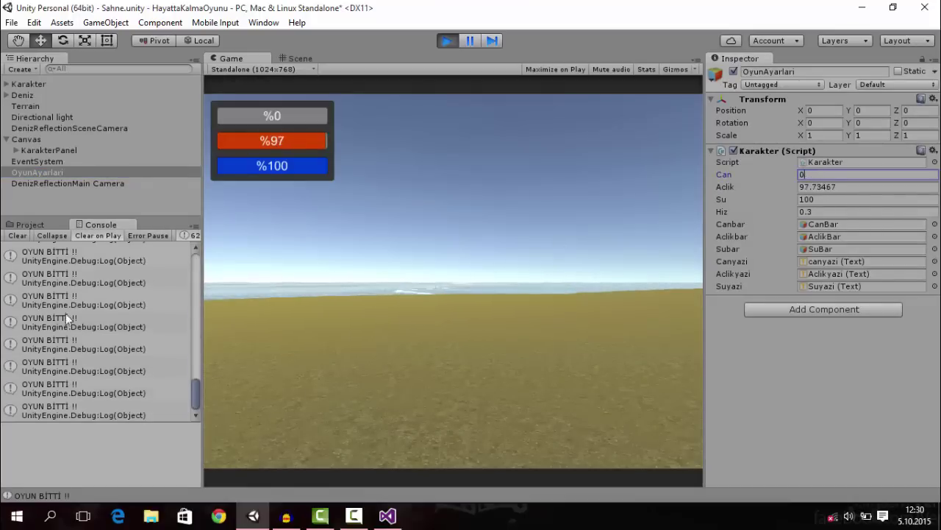
pyautogui.click(56, 235)
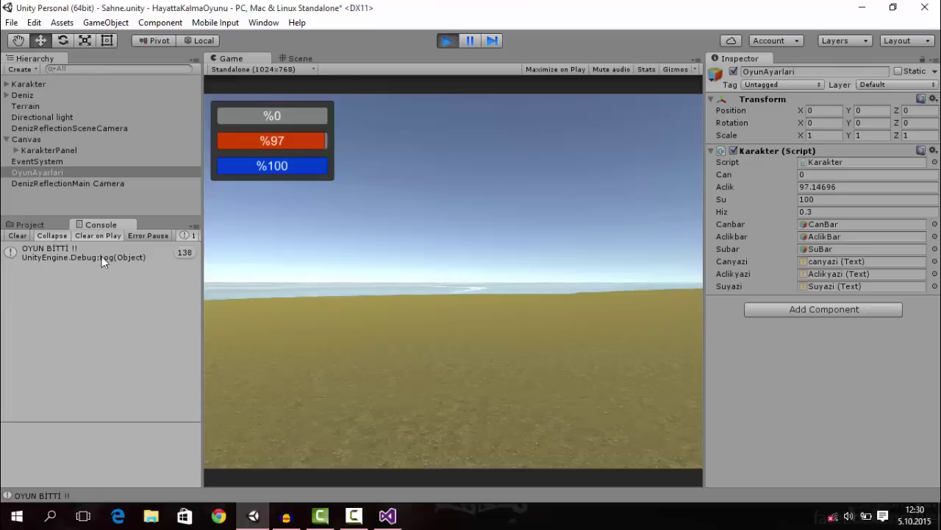
pyautogui.click(443, 41)
# Duplicate the health clamp and zero-health if blocks below the originals in Karakter's Update.
pyautogui.click(387, 515)
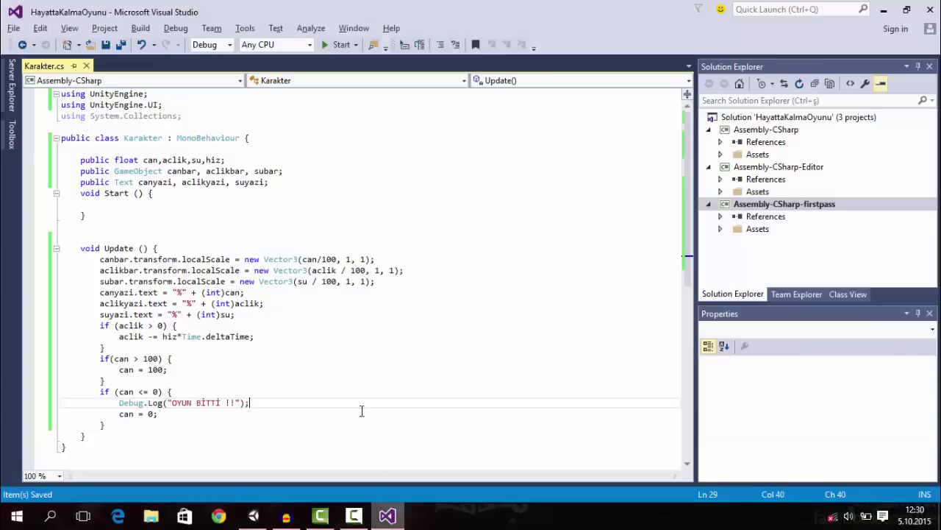
pyautogui.scroll(-2, 235, 354)
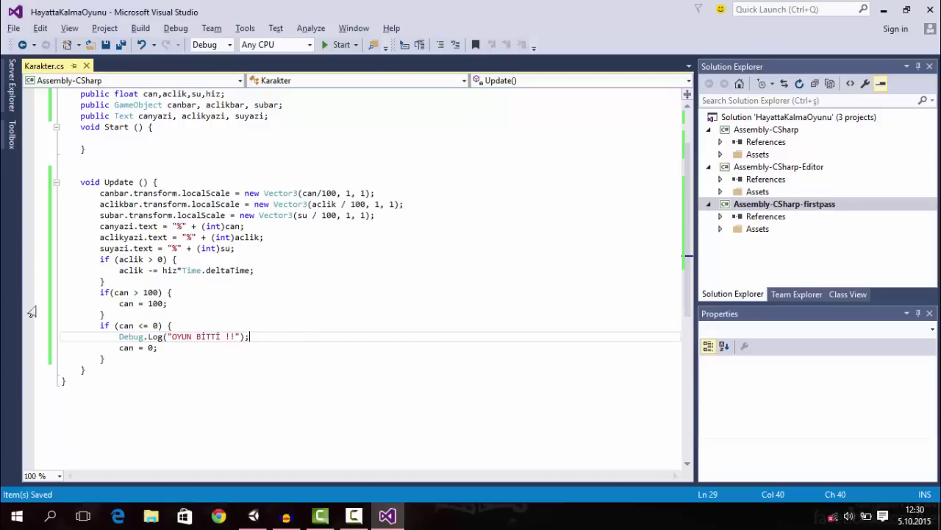
pyautogui.moveTo(108, 359); pyautogui.dragTo(86, 294)
pyautogui.moveTo(105, 359); pyautogui.dragTo(86, 294)
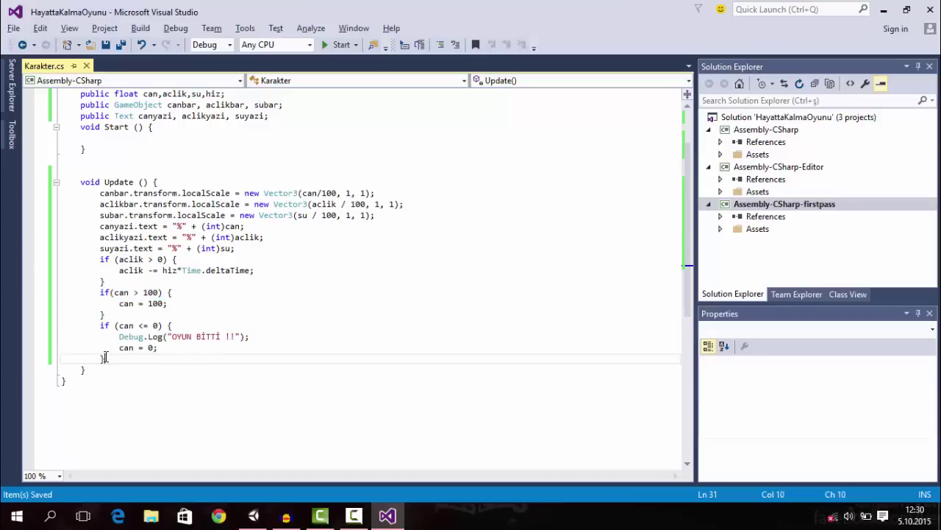
pyautogui.click(105, 358)
pyautogui.press('Return')
pyautogui.write('if (can > 100)         {             can = 100;         }         if (can <= 0)         {             Debug.Log("OYUN BİTTİ !!");             can = 0;         }')
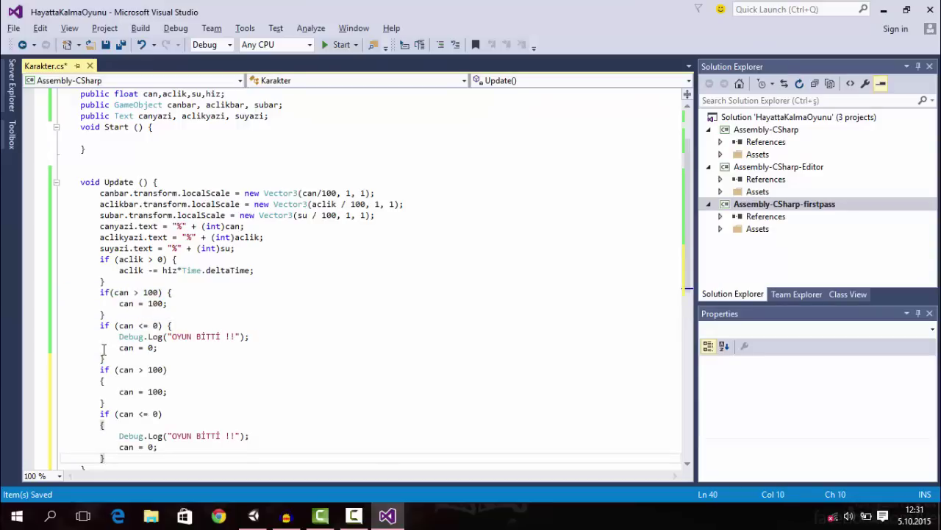
# Rename can to aclik in the first copied block, giving if (aclik > 100) { aclik = 100; }.
pyautogui.doubleClick(127, 369)
pyautogui.write('aclik')
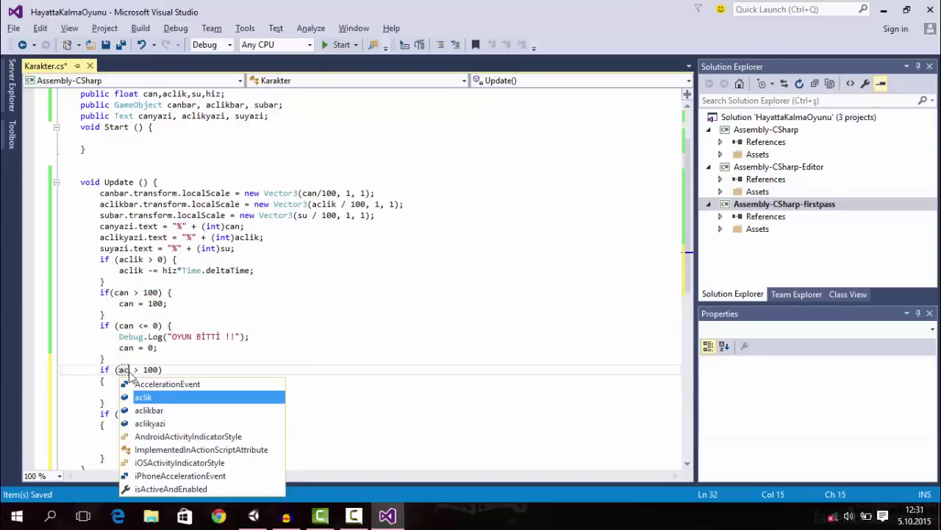
pyautogui.press('Escape')
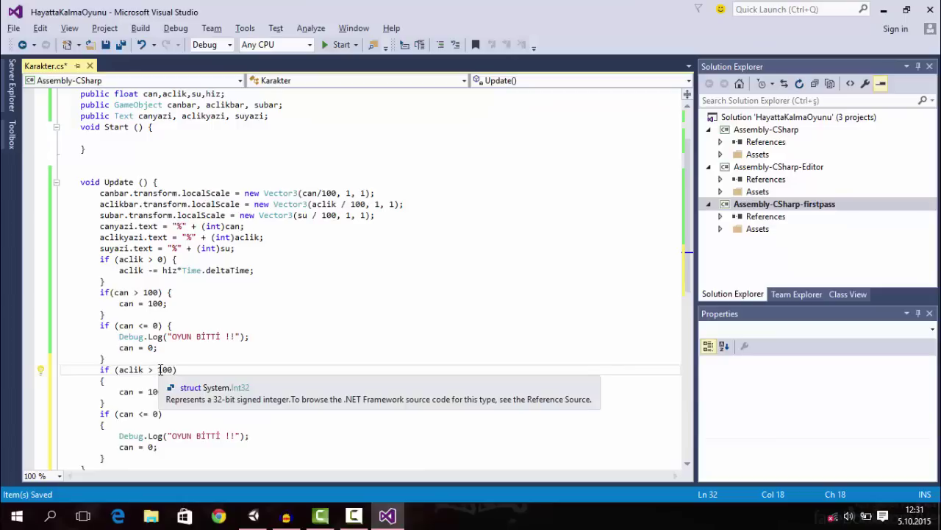
pyautogui.scroll(-2, 158, 369)
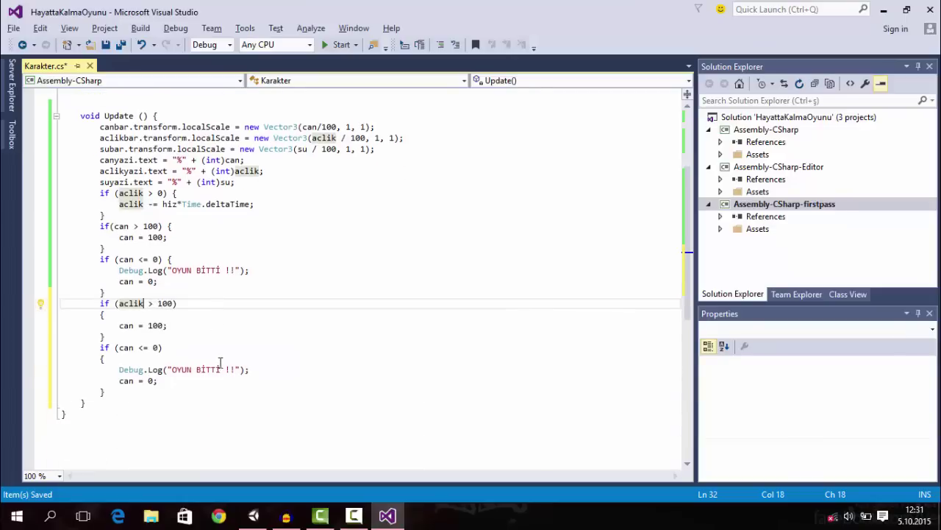
pyautogui.scroll(-2, 158, 368)
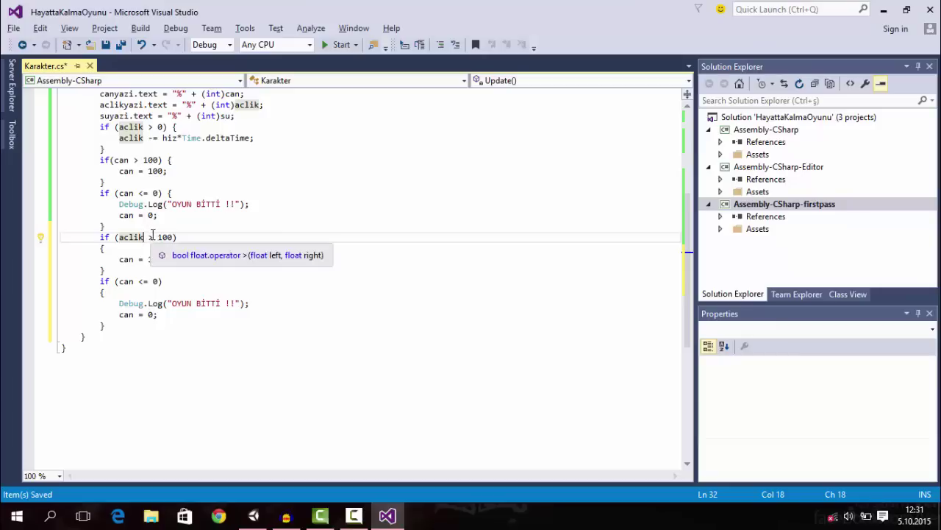
pyautogui.click(132, 259)
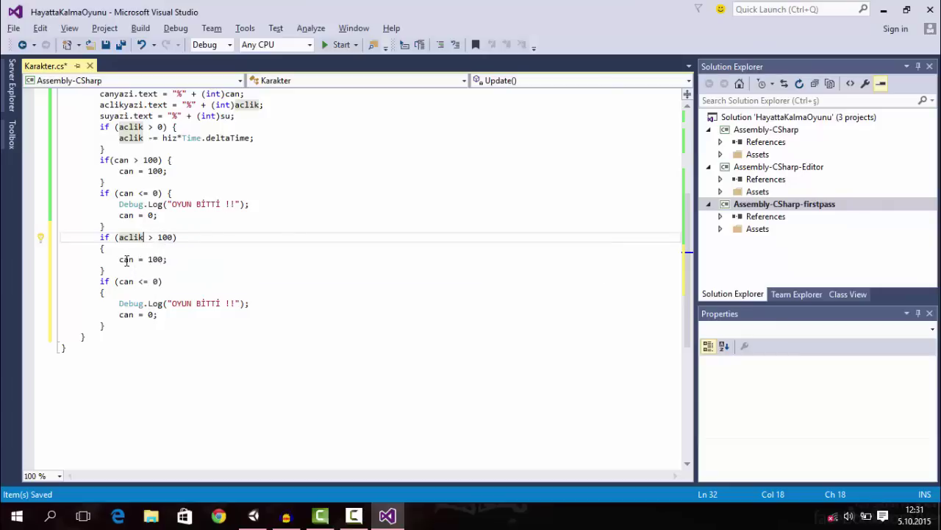
pyautogui.write('aclik')
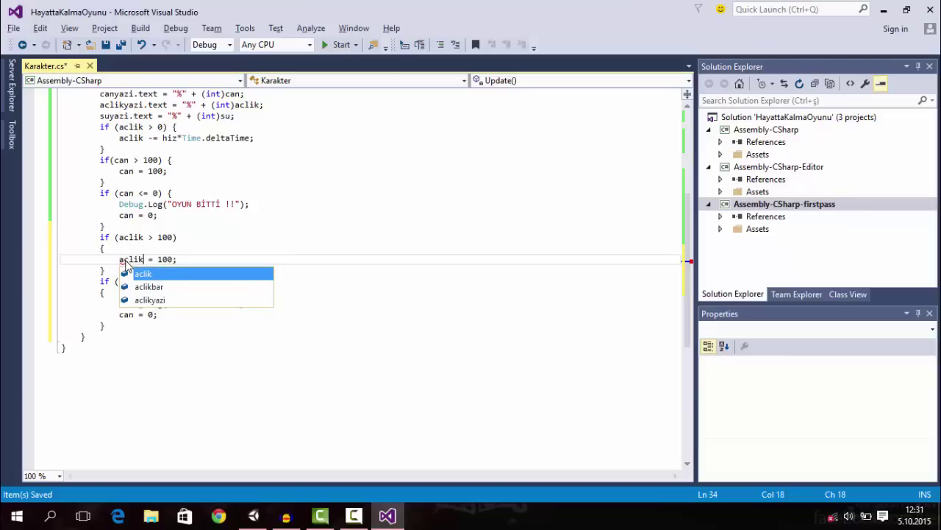
pyautogui.press('Escape')
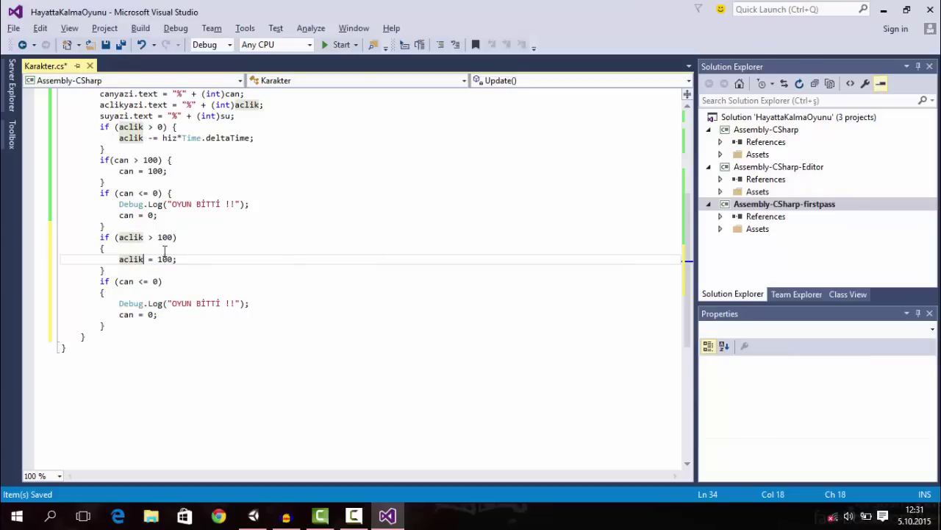
# Under aclik = 100; add if (can < 100) { can += Time.deltaTime; }.
pyautogui.click(175, 259)
pyautogui.press('Return')
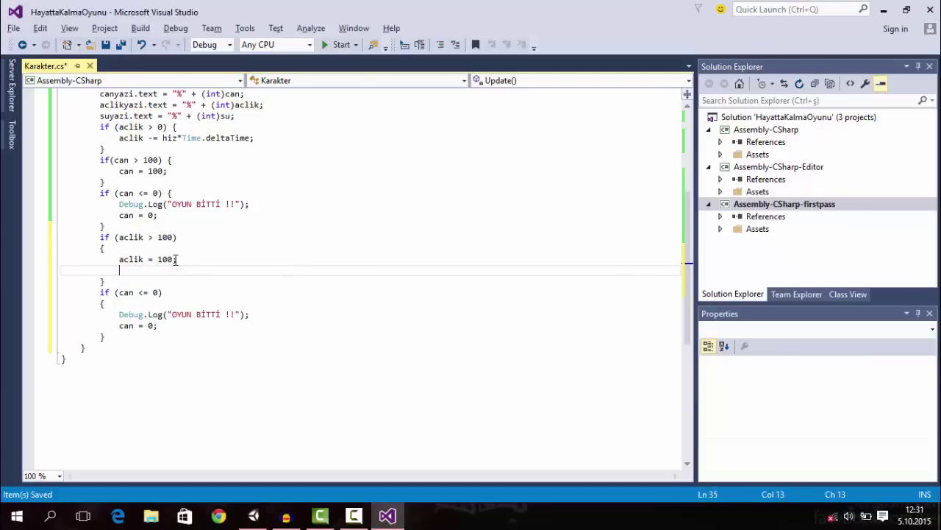
pyautogui.write('if (')
pyautogui.write('can ')
pyautogui.write('<')
pyautogui.write(' 10')
pyautogui.write('0) { }')
pyautogui.press('Return')
pyautogui.press('Return')
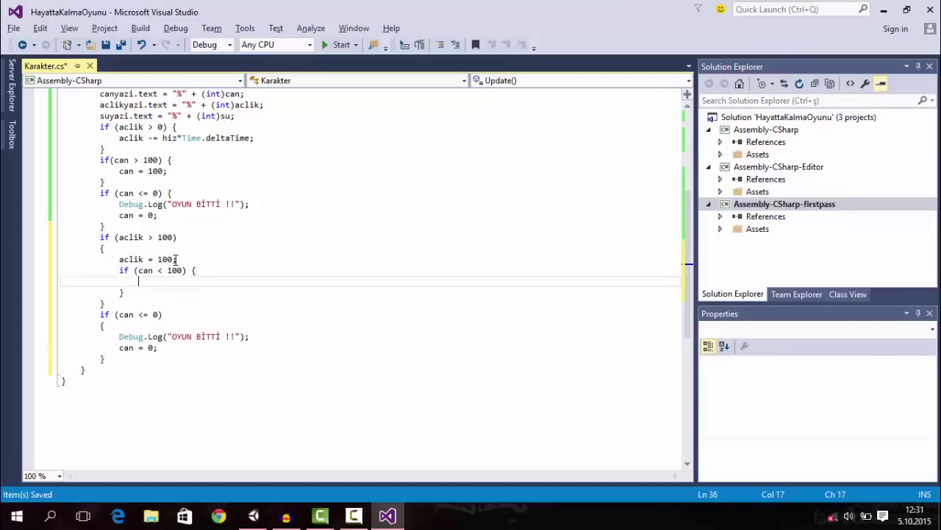
pyautogui.write('can +=')
pyautogui.write('T')
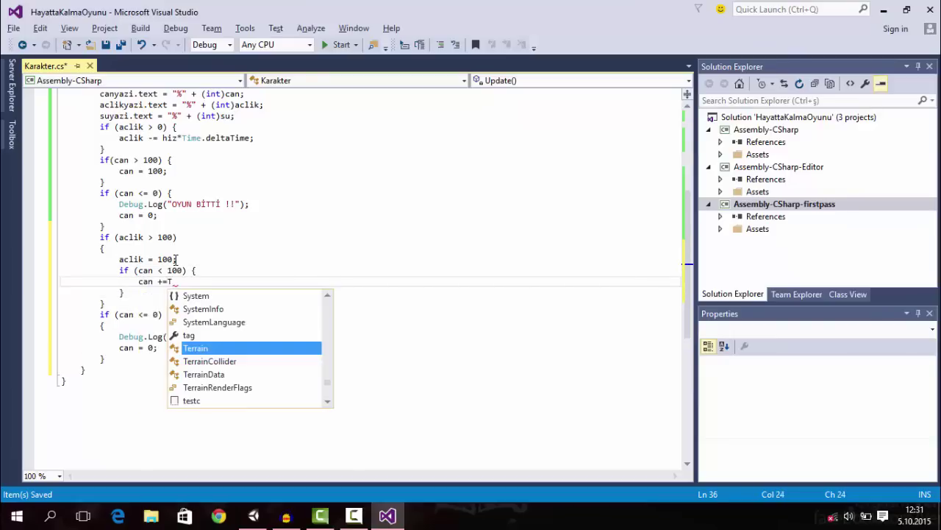
pyautogui.write('ime.delta')
pyautogui.press('Tab')
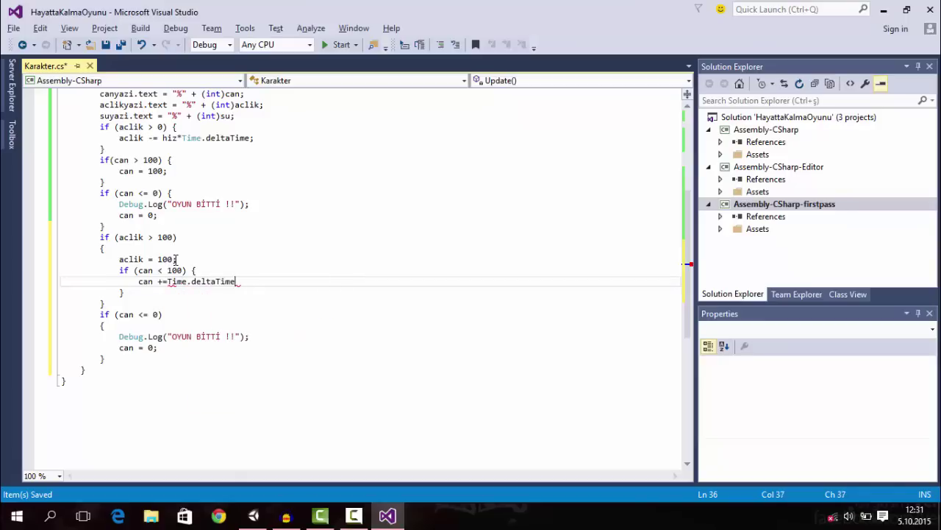
pyautogui.write(';')
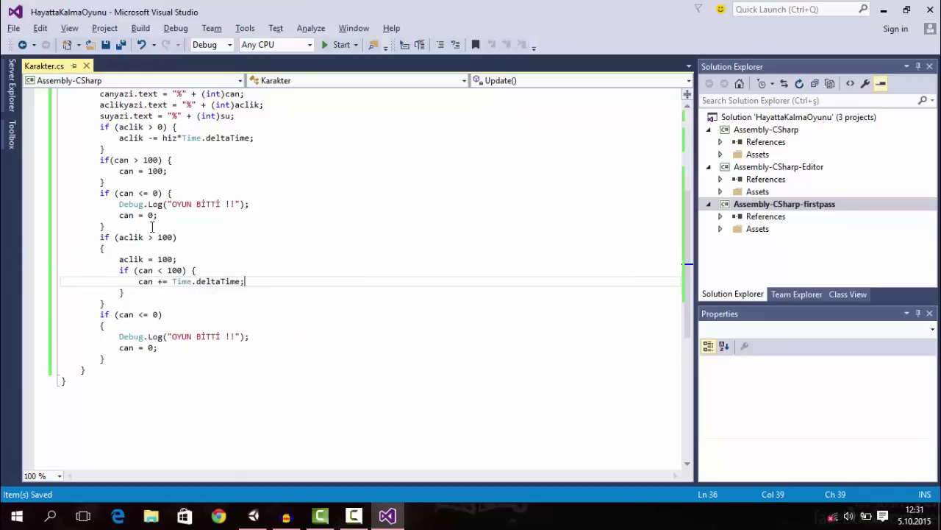
# Change the hunger condition from aclik > 100 to aclik >= 100.
pyautogui.click(154, 236)
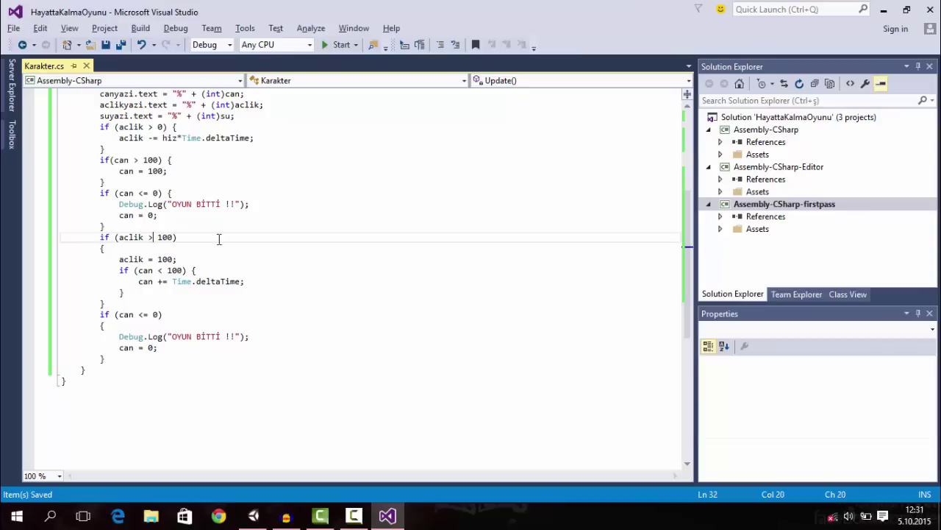
pyautogui.press('Left')
pyautogui.write('=')
pyautogui.press('BackSpace')
pyautogui.press('Right')
pyautogui.write('=')
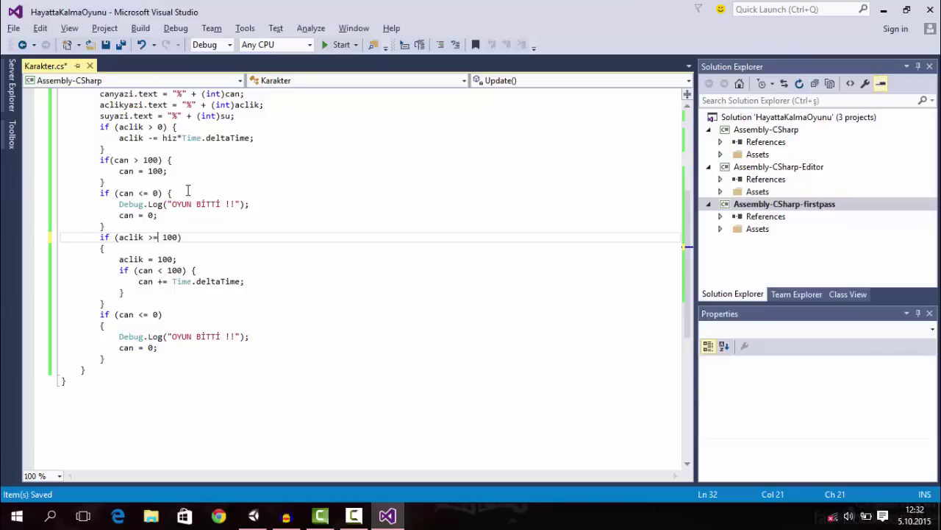
# Change the second condition to aclik <= 0 and its log message to 'AÇ OLDUN !!', then save.
pyautogui.click(128, 237)
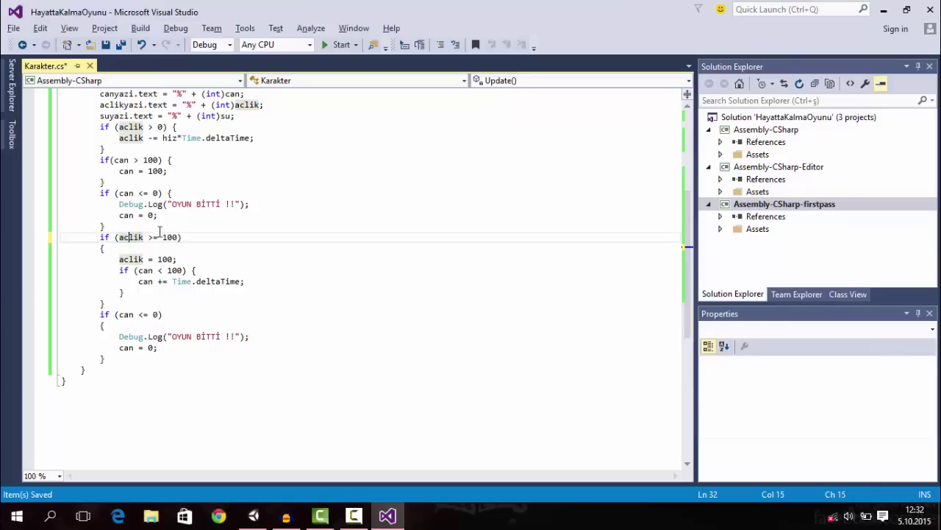
pyautogui.click(127, 314)
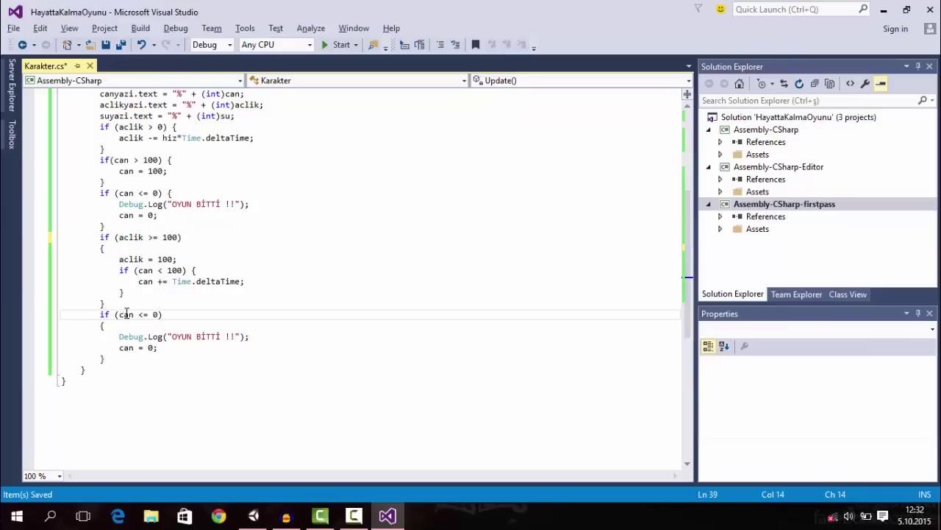
pyautogui.doubleClick(127, 314)
pyautogui.write('aclik')
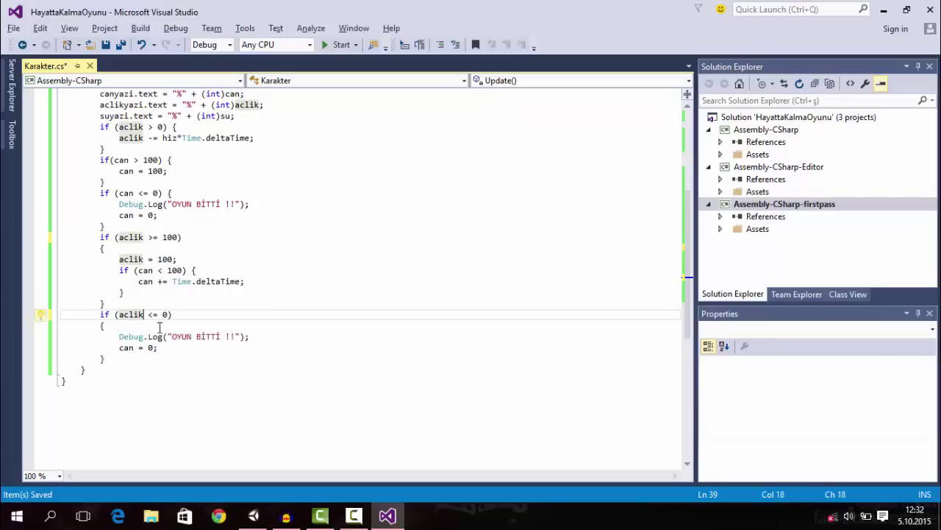
pyautogui.moveTo(235, 336); pyautogui.dragTo(174, 336)
pyautogui.press('BackSpace')
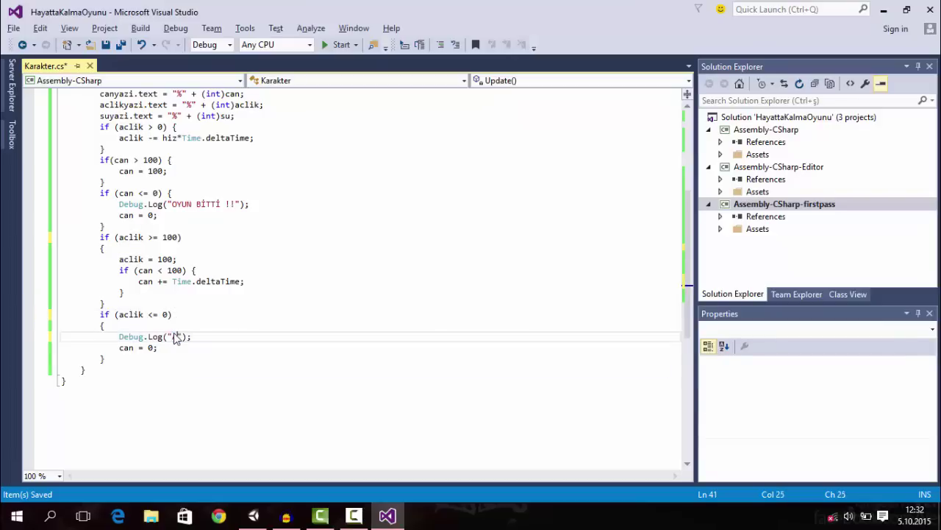
pyautogui.write('AÇ OLDUN ')
pyautogui.write('!!')
pyautogui.hotkey('ctrl', 's')
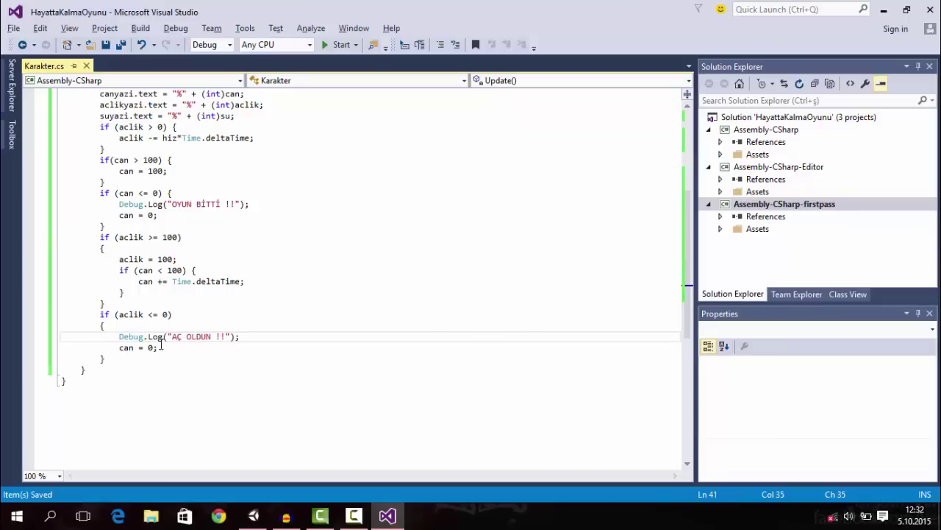
# In that block, reset aclik to 0 and add can -= Time.deltaTime; below it, then save.
pyautogui.click(139, 314)
pyautogui.doubleClick(125, 349)
pyautogui.write('aclik')
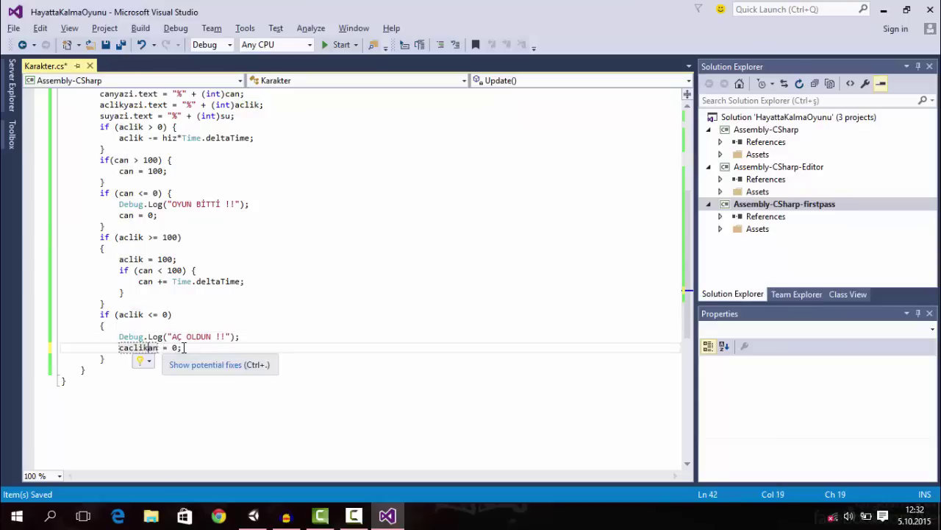
pyautogui.click(178, 344)
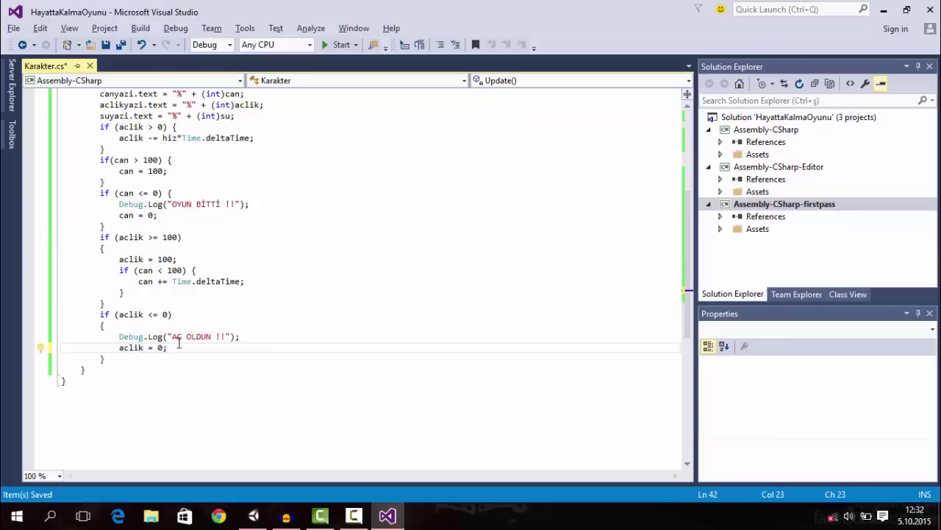
pyautogui.press('Return')
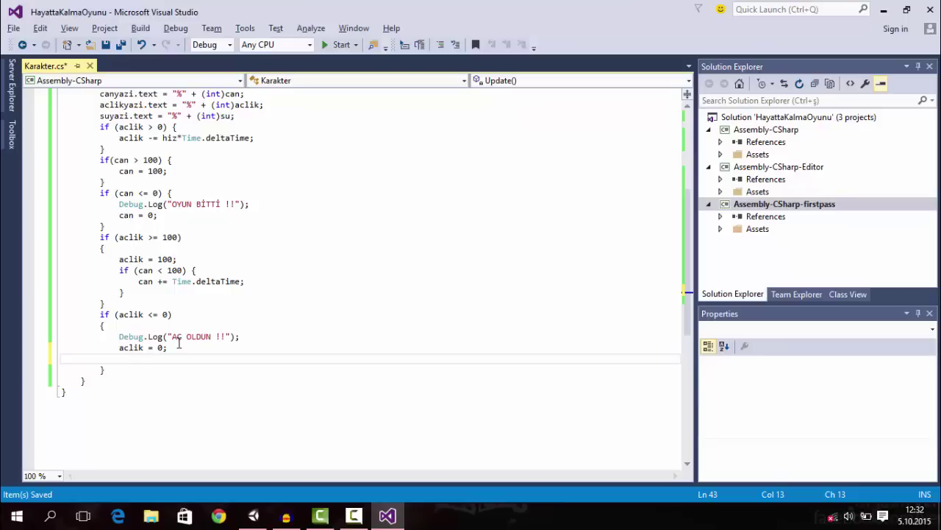
pyautogui.write('can -= ')
pyautogui.write('Time.de')
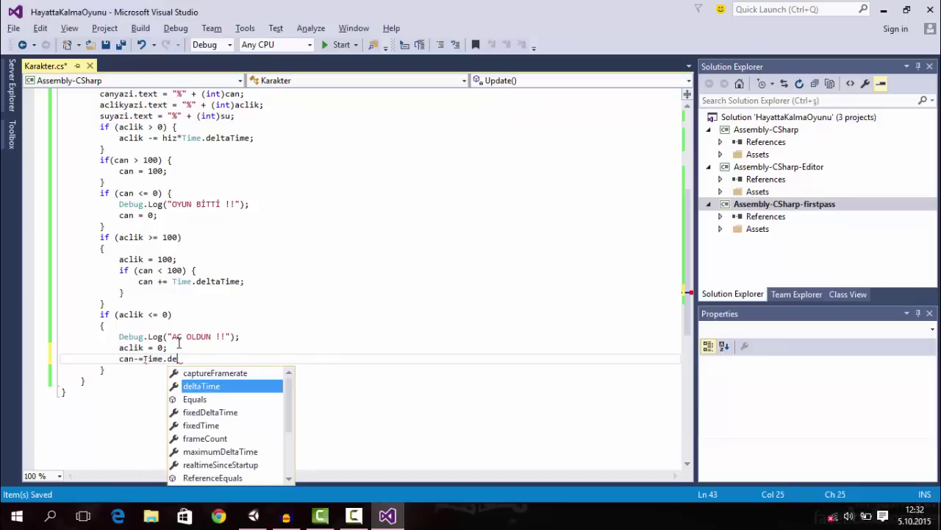
pyautogui.write('ltaTime;')
pyautogui.hotkey('ctrl', 's')
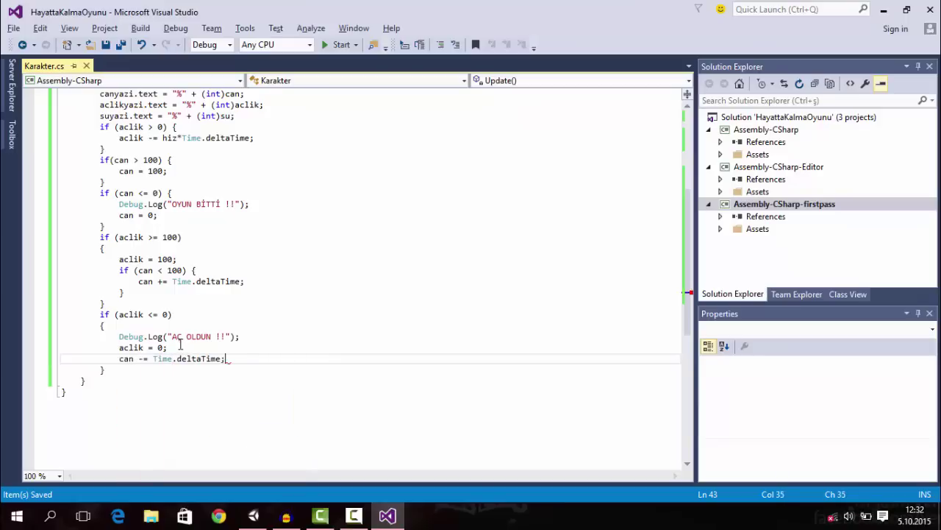
pyautogui.moveTo(172, 314); pyautogui.dragTo(147, 314)
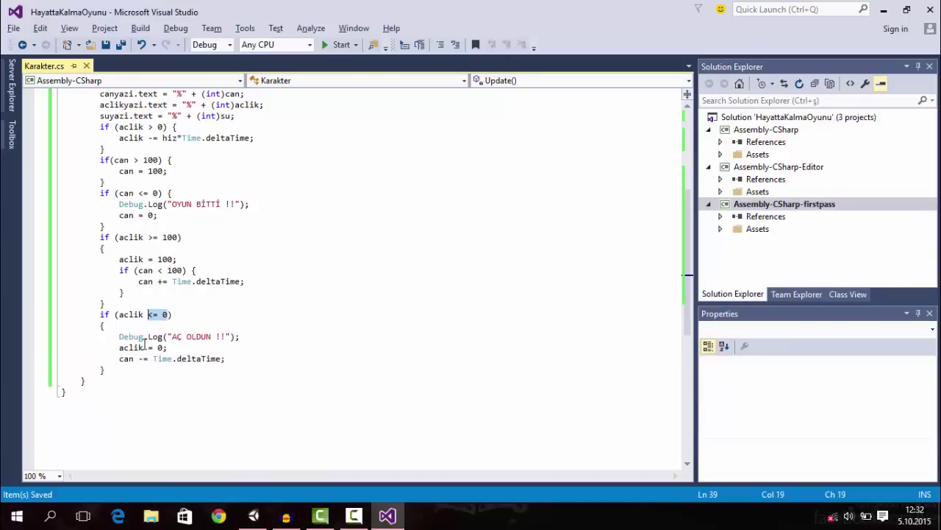
pyautogui.click(121, 359)
pyautogui.moveTo(121, 358); pyautogui.dragTo(225, 358)
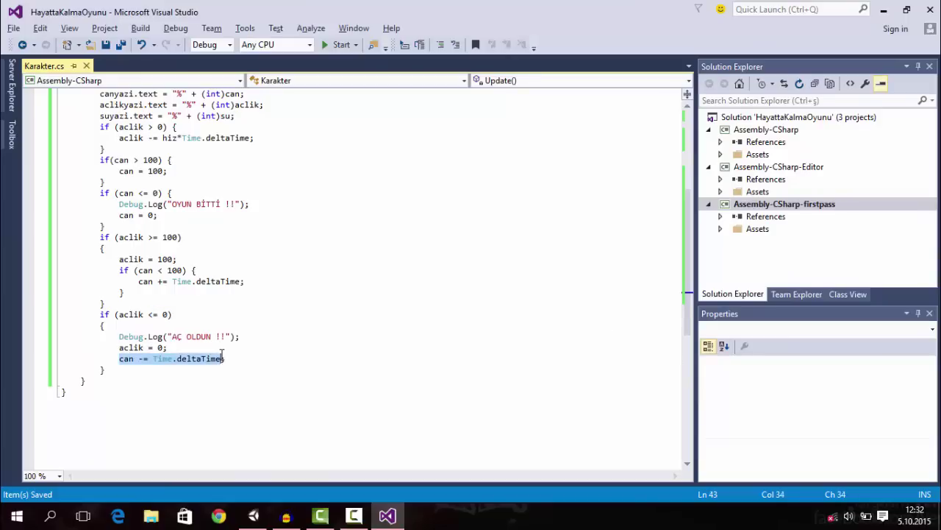
pyautogui.click(155, 359)
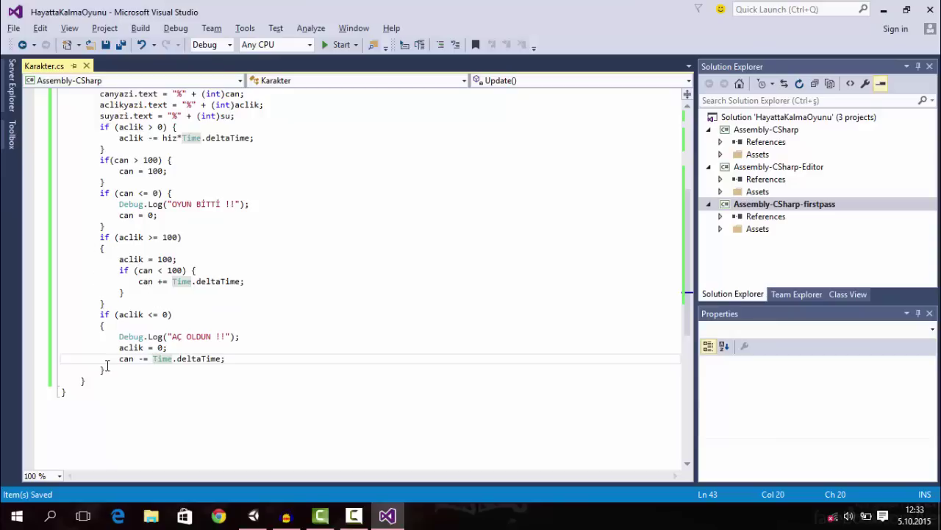
pyautogui.moveTo(108, 368)
pyautogui.mouseDown()
pyautogui.moveTo(60, 266)
pyautogui.moveTo(60, 237)
pyautogui.mouseUp()
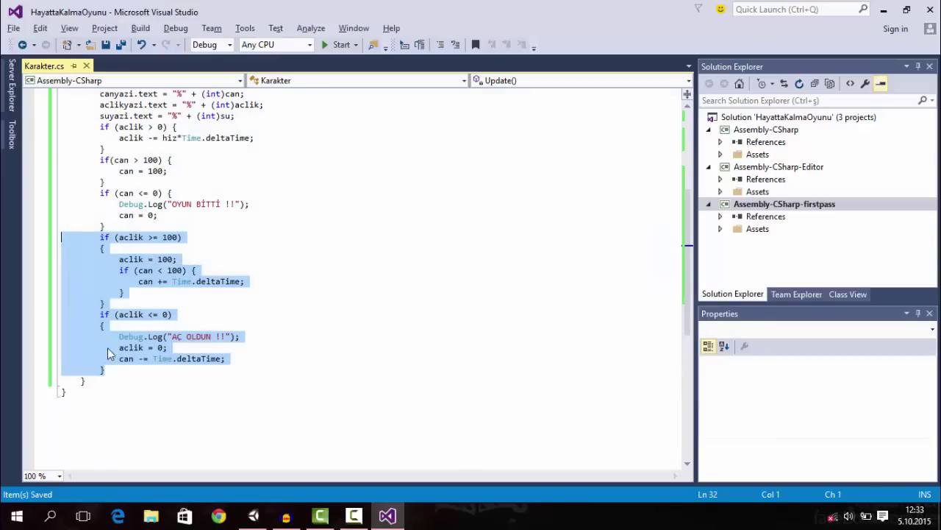
# Duplicate both aclik if blocks directly below the originals.
pyautogui.click(105, 373)
pyautogui.moveTo(105, 372); pyautogui.dragTo(61, 237)
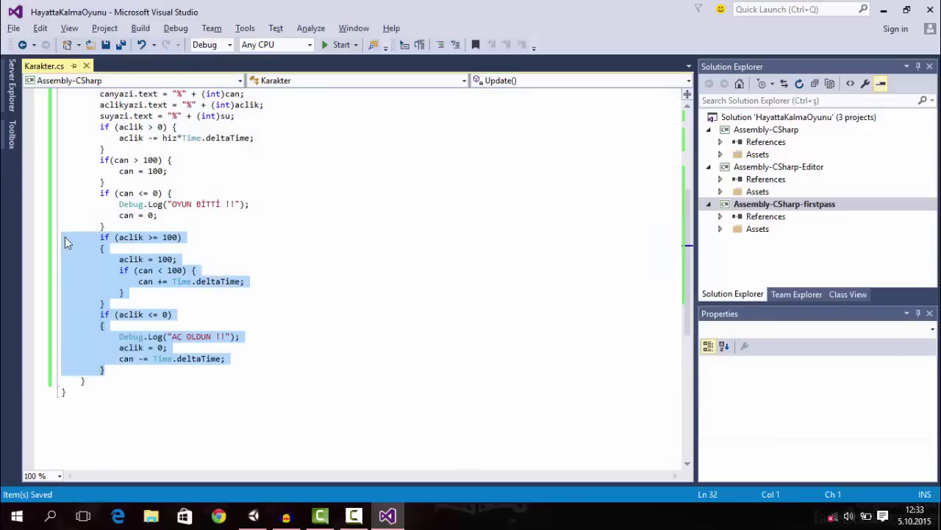
pyautogui.hotkey('ctrl', 'c')
pyautogui.click(112, 371)
pyautogui.press('Return')
pyautogui.hotkey('ctrl', 'v')
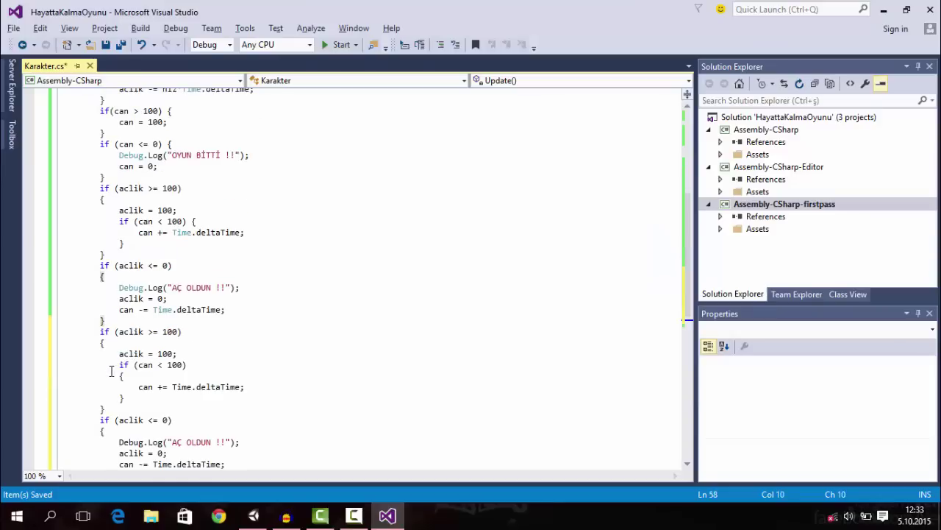
# Make the copied upper-limit block cap su at 100, delete its inner can refill, and save.
pyautogui.doubleClick(132, 331)
pyautogui.write('su')
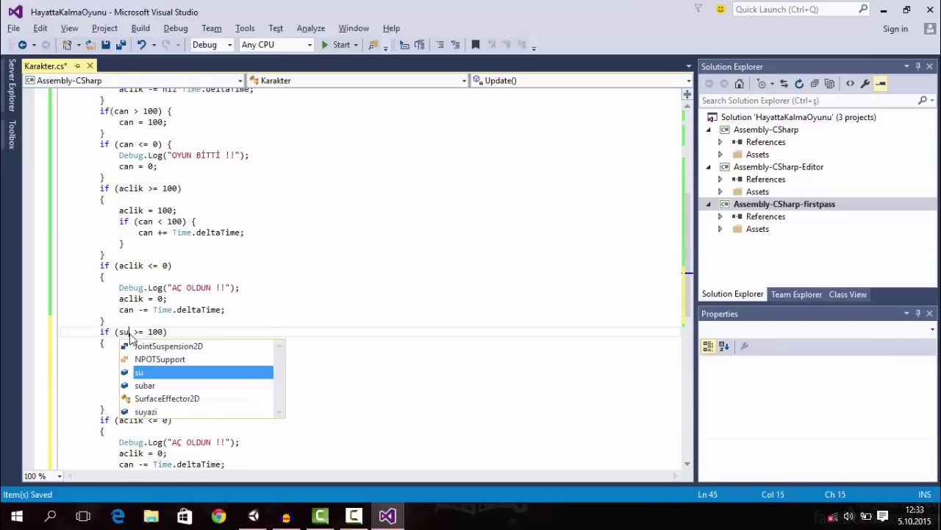
pyautogui.press('Escape')
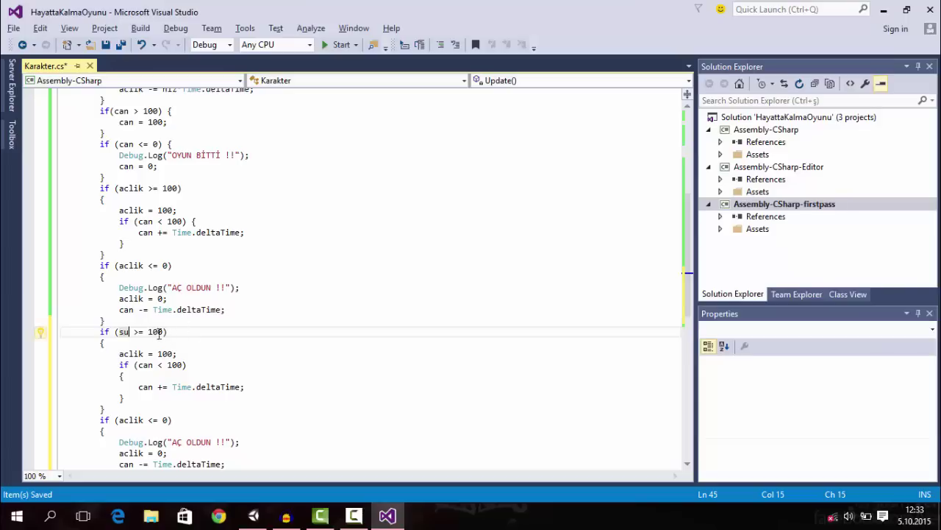
pyautogui.doubleClick(131, 354)
pyautogui.write('su')
pyautogui.press('Escape')
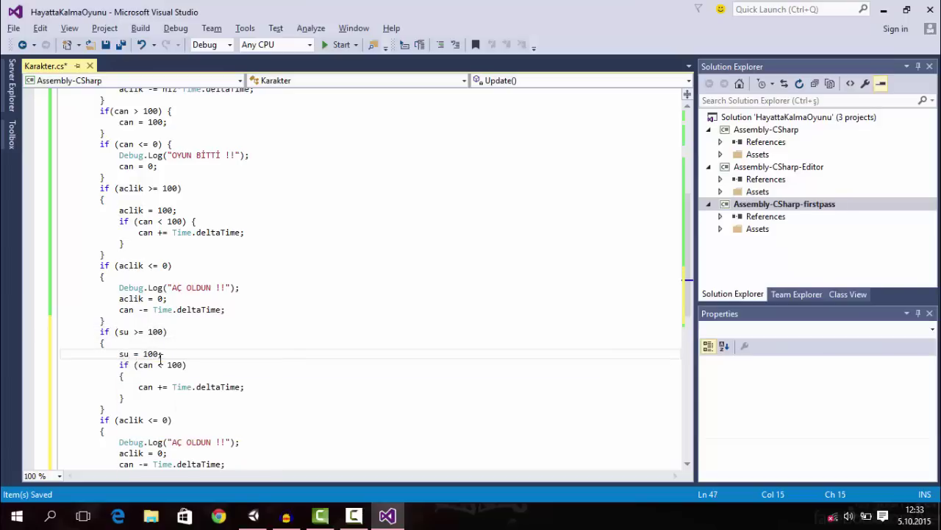
pyautogui.scroll(-2, 182, 334)
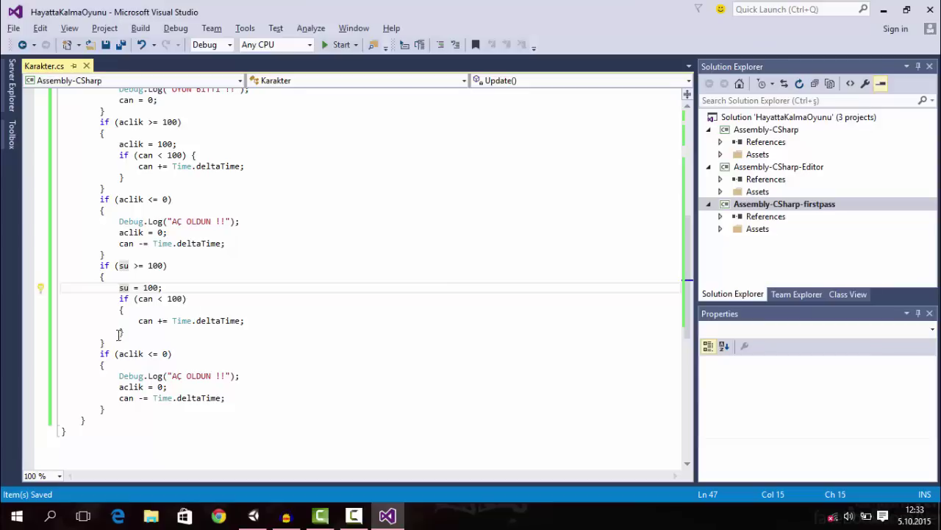
pyautogui.moveTo(125, 331); pyautogui.dragTo(42, 299)
pyautogui.press('Delete')
pyautogui.press('BackSpace')
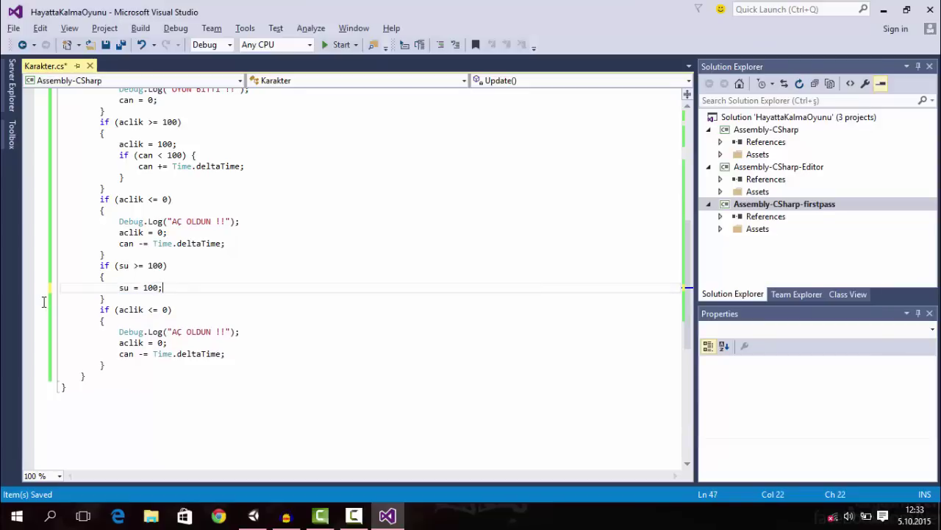
pyautogui.hotkey('ctrl', 's')
# Change the copied zero check to su <= 0, log 'SUSADIN', and reset su instead of aclik.
pyautogui.doubleClick(128, 312)
pyautogui.write('s')
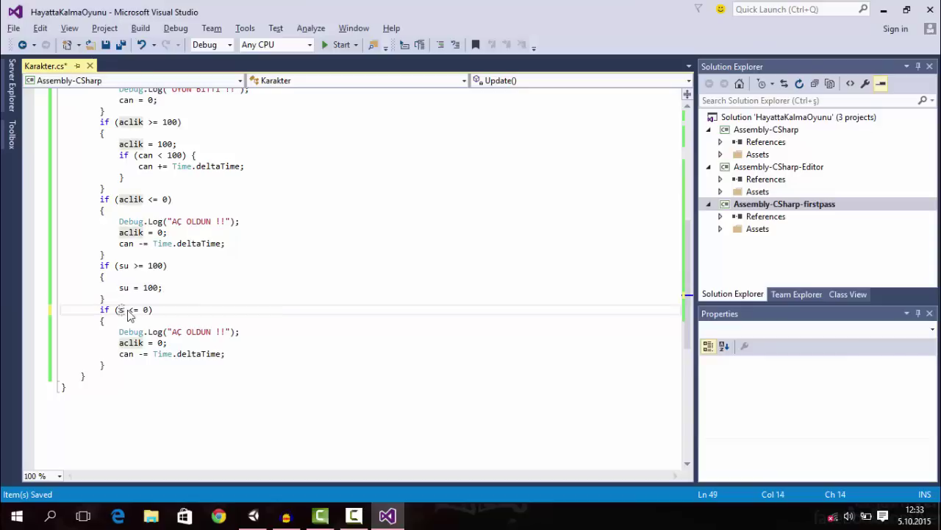
pyautogui.write('u')
pyautogui.press('Escape')
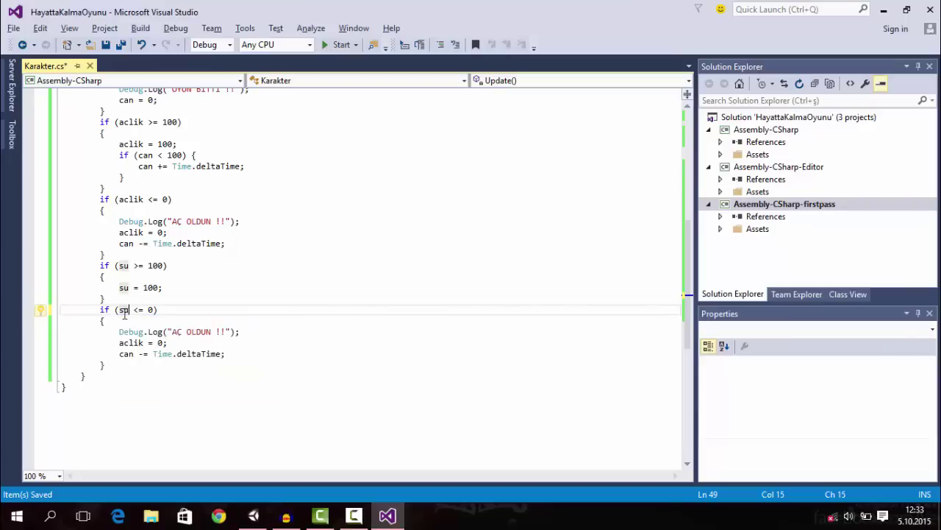
pyautogui.moveTo(212, 332); pyautogui.dragTo(179, 331)
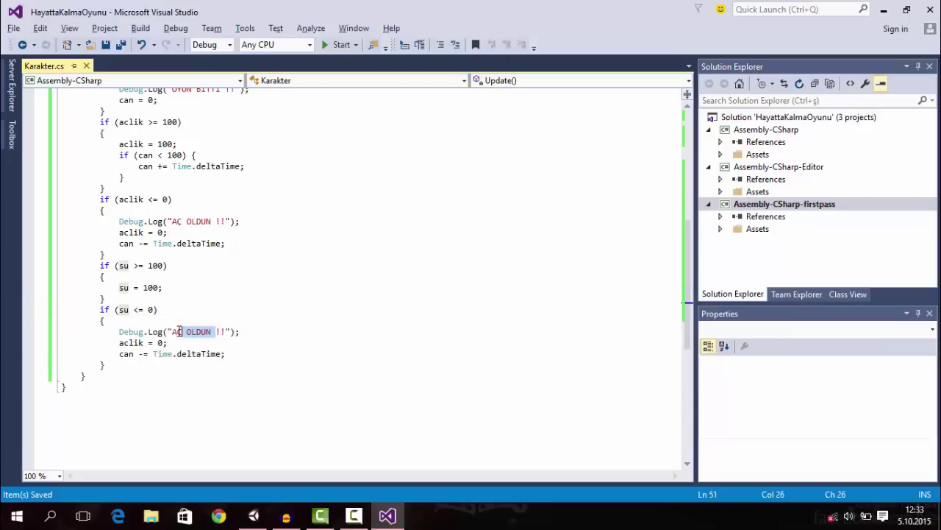
pyautogui.press('BackSpace')
pyautogui.press('BackSpace')
pyautogui.press('BackSpace')
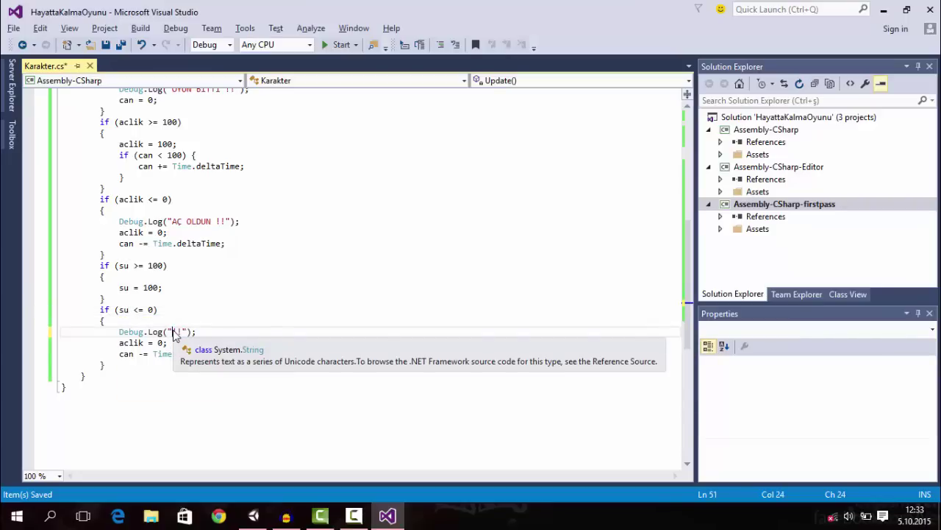
pyautogui.write('SUSADIN')
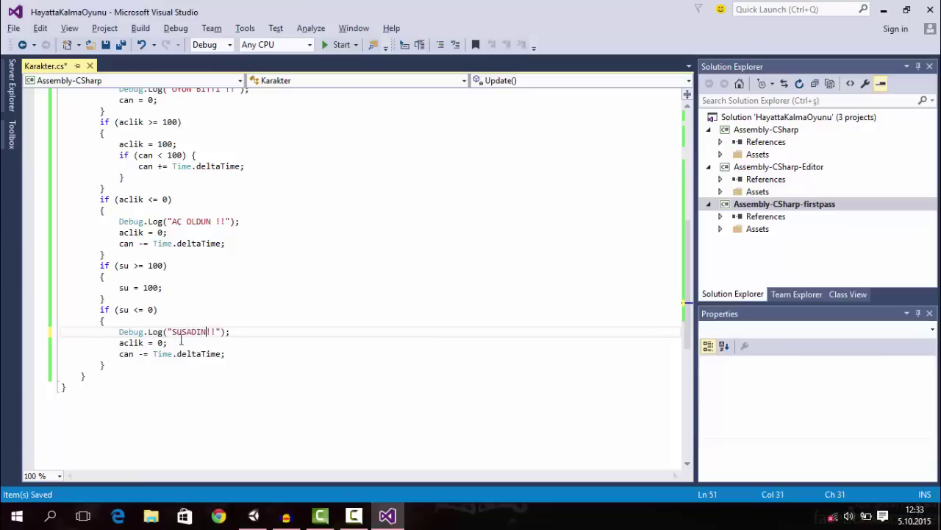
pyautogui.hotkey('ctrl', 's')
pyautogui.doubleClick(123, 310)
pyautogui.hotkey('ctrl', 'c')
pyautogui.doubleClick(130, 342)
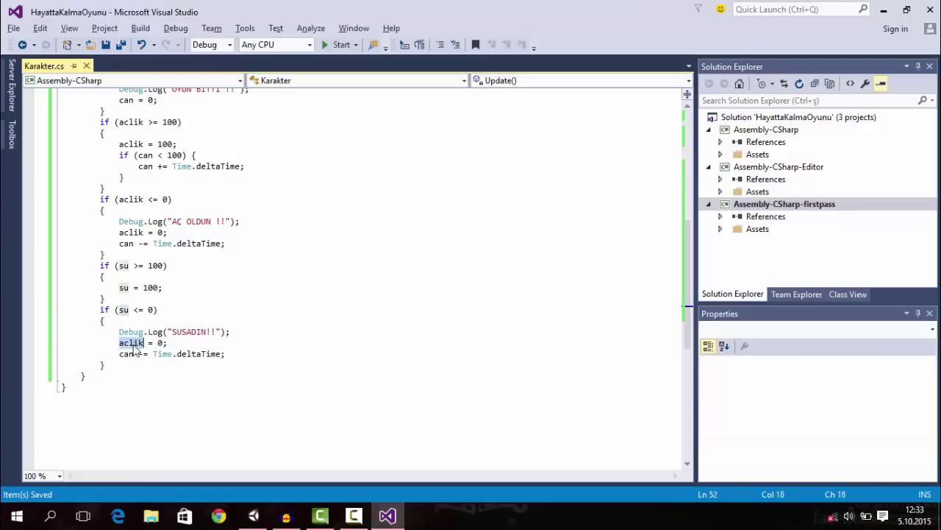
pyautogui.hotkey('ctrl', 'v')
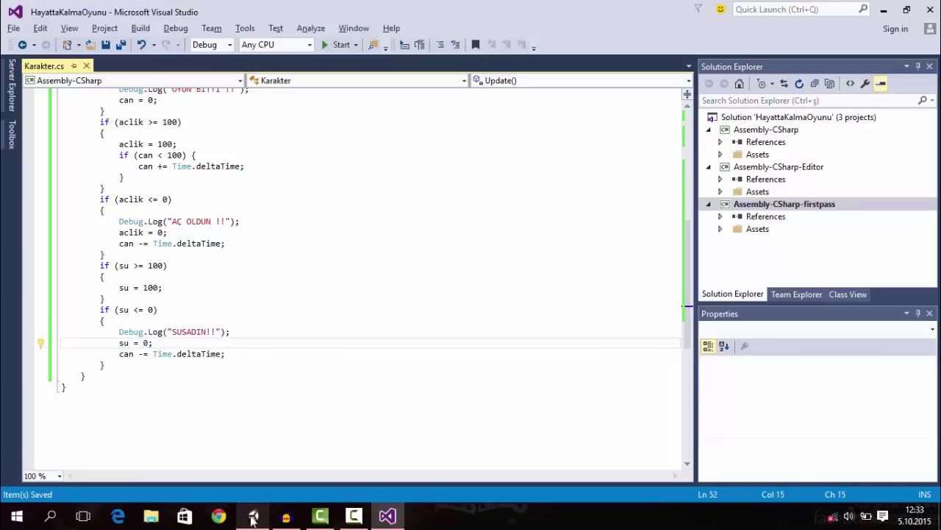
# Clear Unity's console, then return to the end of the if (aclik > 0) block in Update().
pyautogui.click(253, 516)
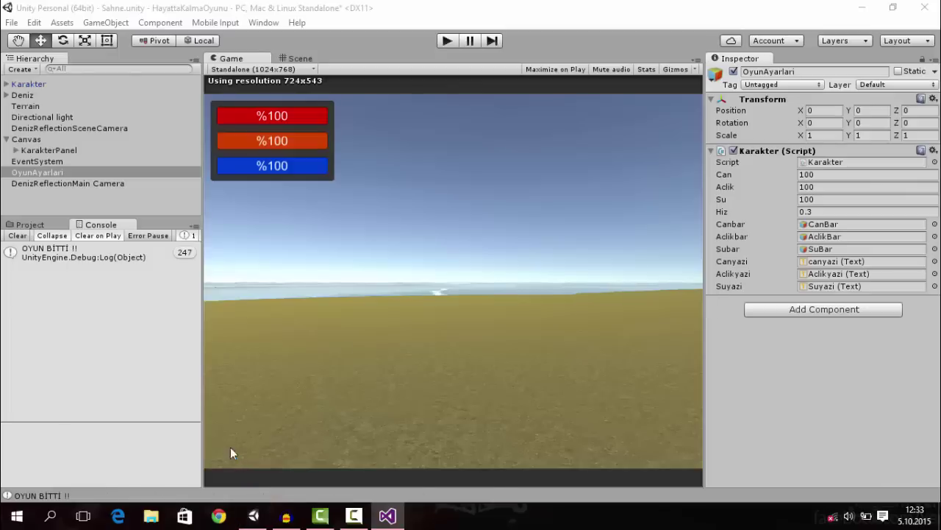
pyautogui.click(19, 235)
pyautogui.click(387, 515)
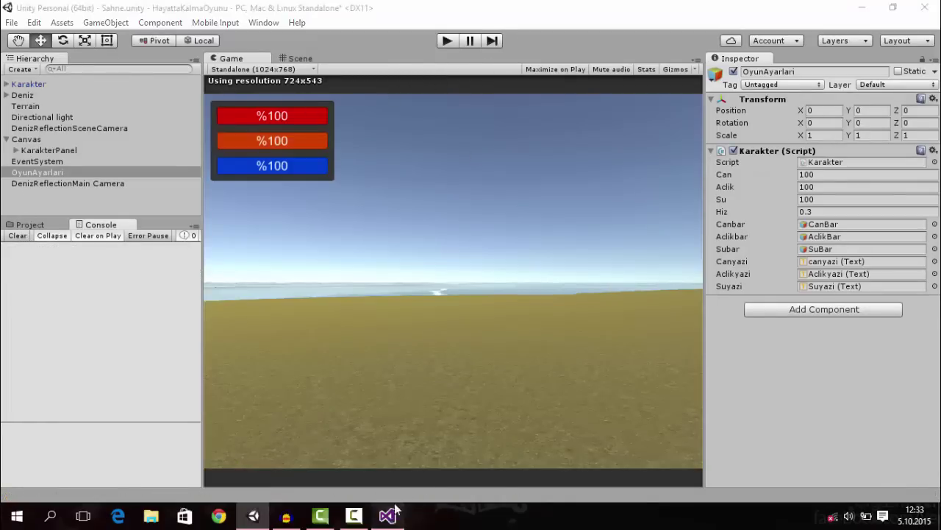
pyautogui.scroll(3, 125, 234)
pyautogui.click(125, 234)
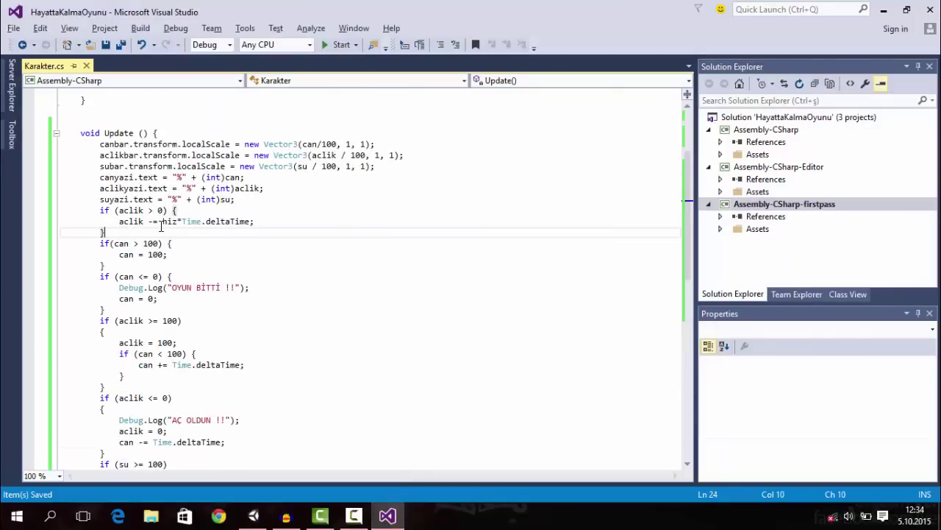
# Duplicate the if (aclik > 0) drain block below itself, separated by a blank line.
pyautogui.moveTo(106, 233); pyautogui.dragTo(93, 218)
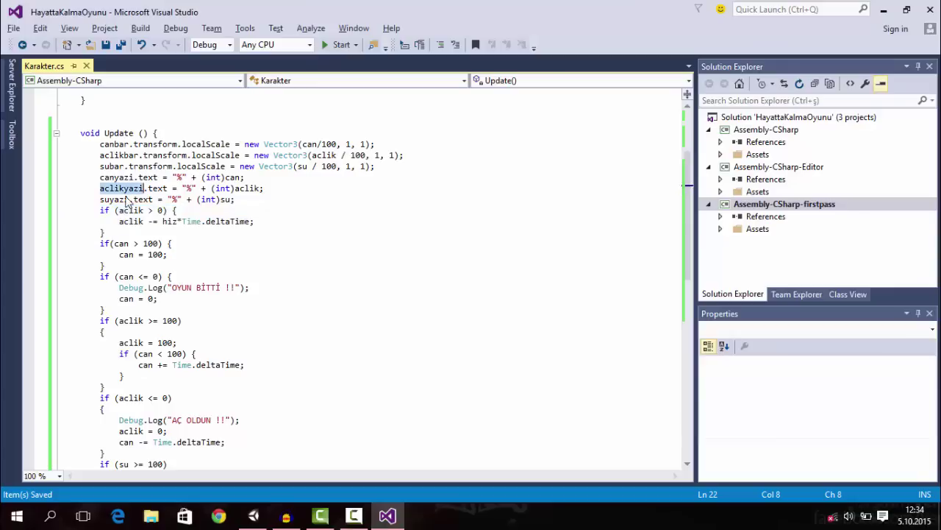
pyautogui.hotkey('ctrl', 'c')
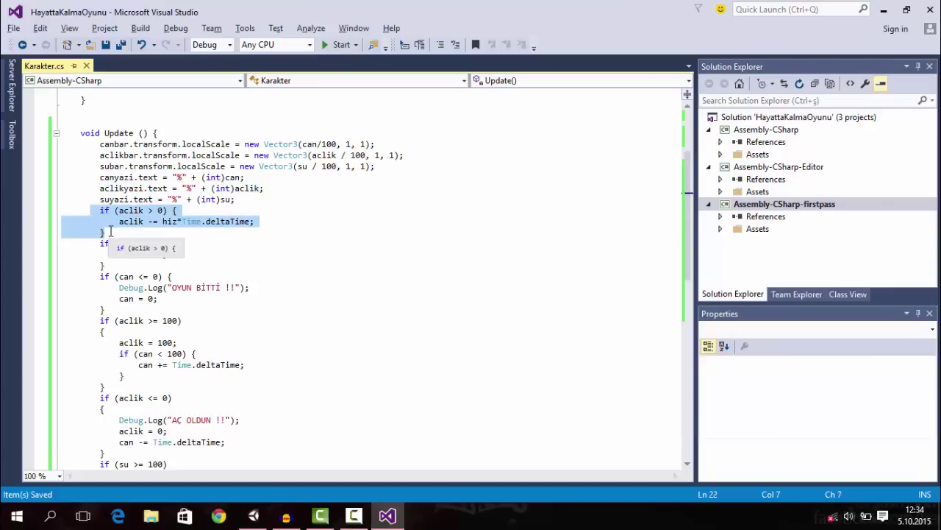
pyautogui.click(105, 232)
pyautogui.press('Return')
pyautogui.hotkey('ctrl', 'v')
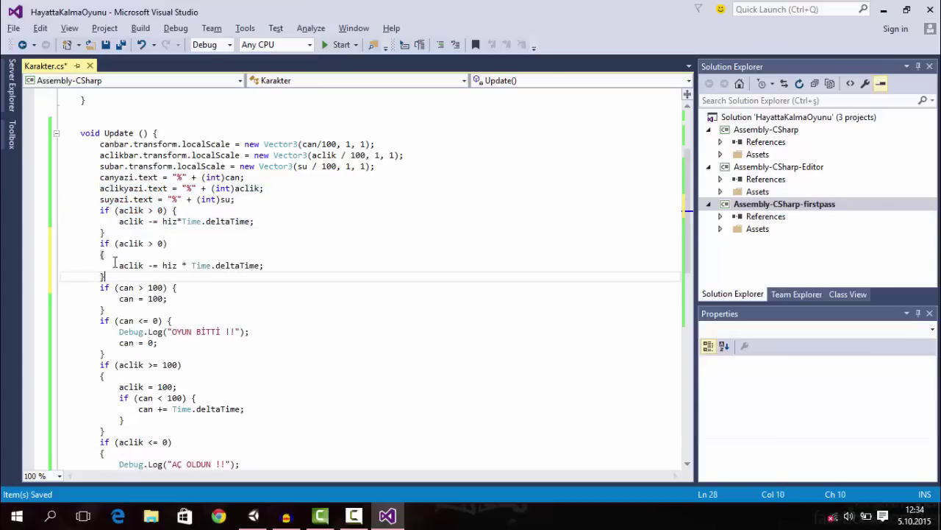
pyautogui.press('Return')
pyautogui.click(109, 232)
pyautogui.press('Return')
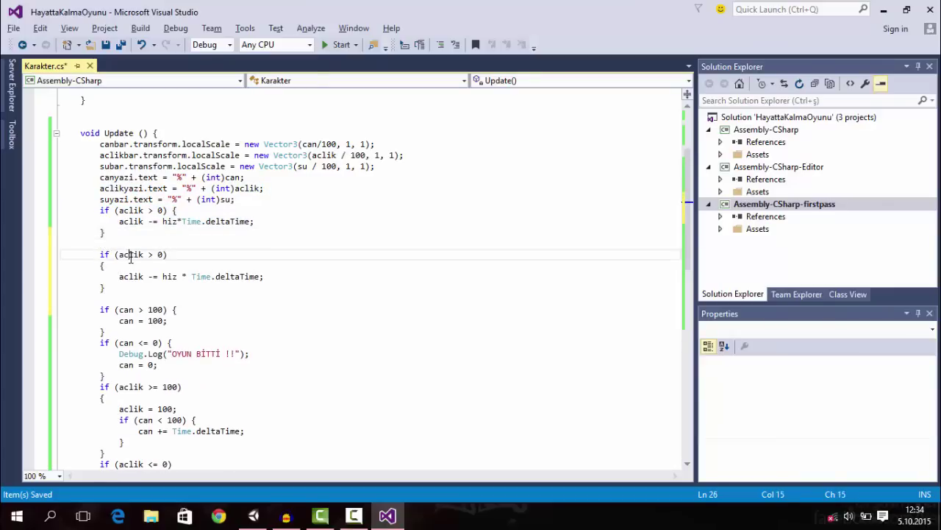
# Rename aclik to su in the copied block's condition and body.
pyautogui.doubleClick(127, 254)
pyautogui.write('su')
pyautogui.doubleClick(129, 277)
pyautogui.write('su')
pyautogui.press('Escape')
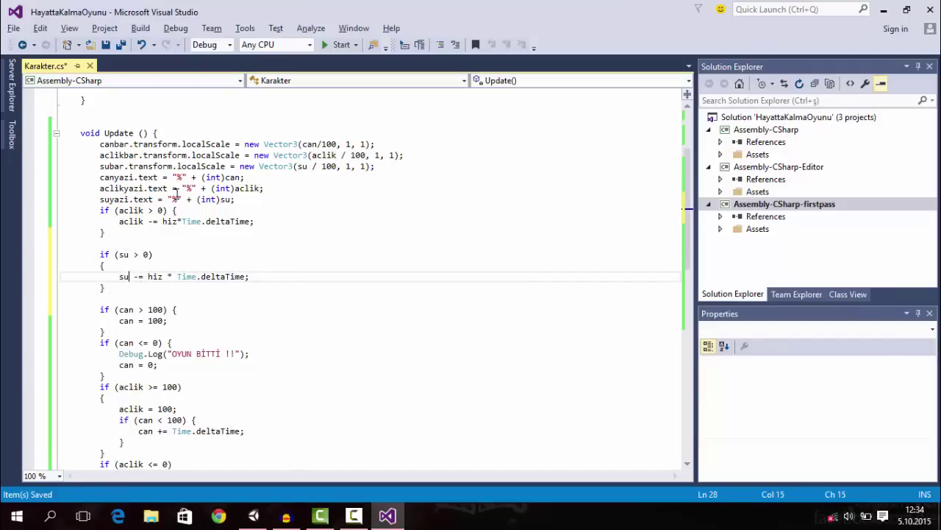
# Replace hiz with 0.3f in the aclik drain and 0.2f in the su drain, then save.
pyautogui.doubleClick(154, 277)
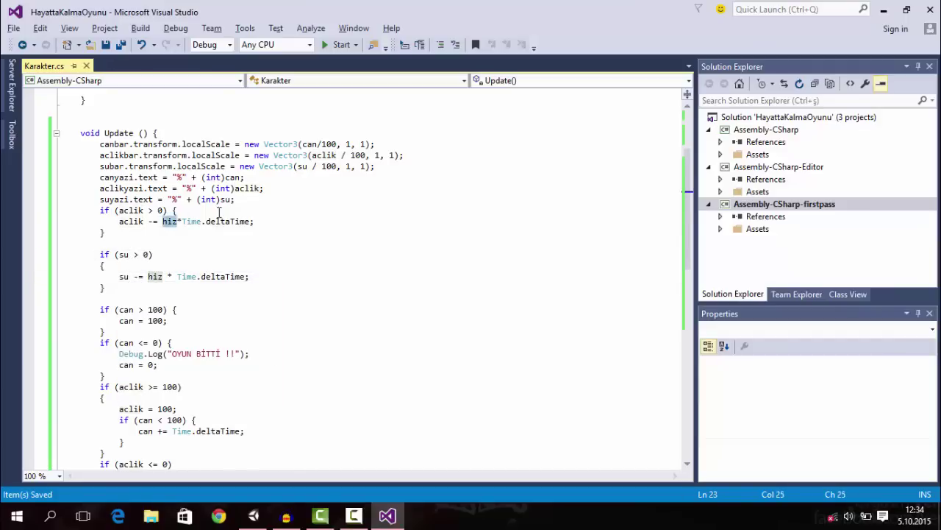
pyautogui.click(252, 517)
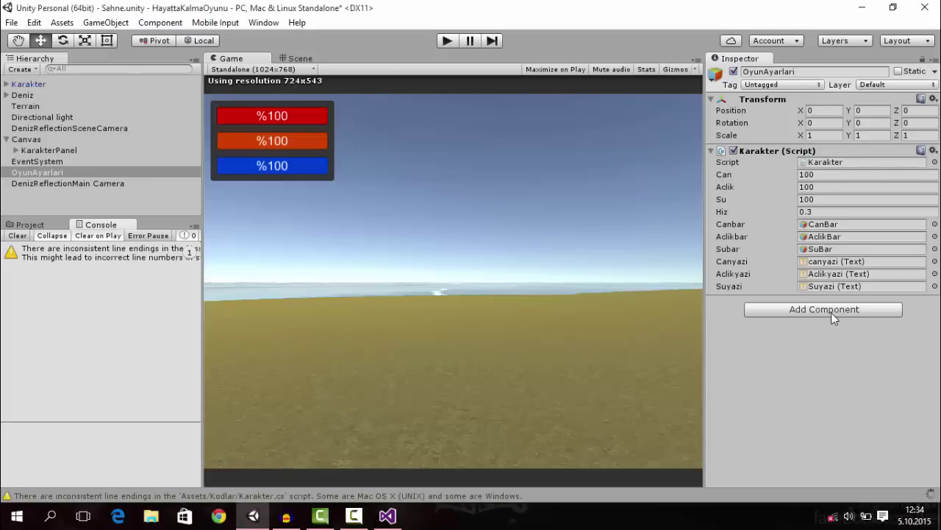
pyautogui.click(387, 516)
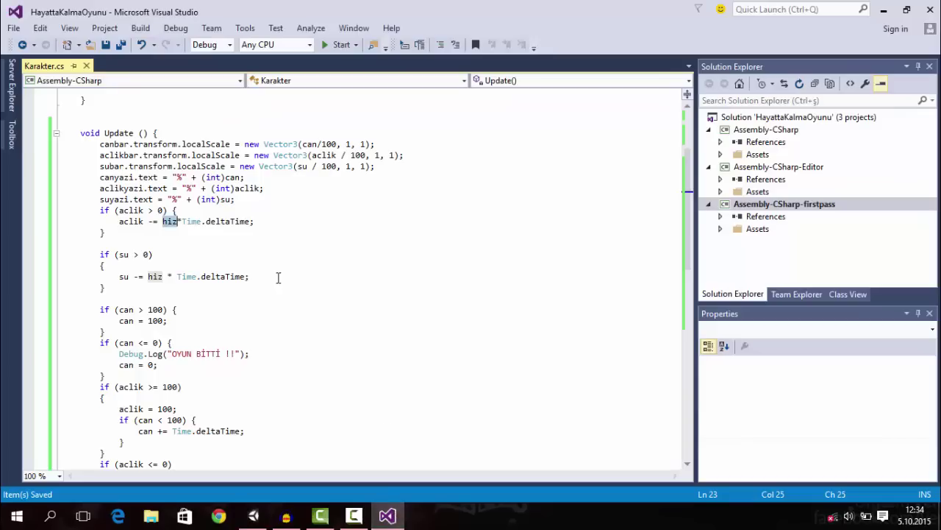
pyautogui.hotkey('ctrl', 'z')
pyautogui.hotkey('ctrl', 'z')
pyautogui.write('f')
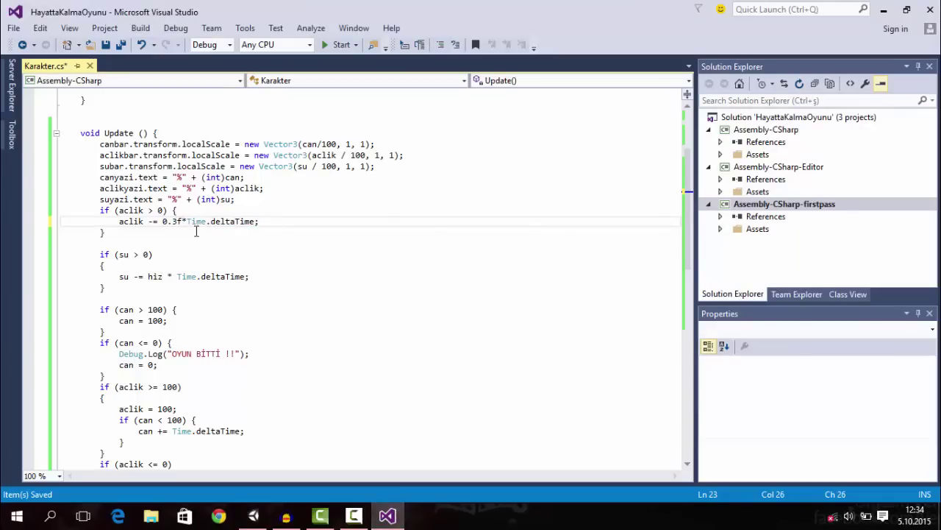
pyautogui.doubleClick(157, 275)
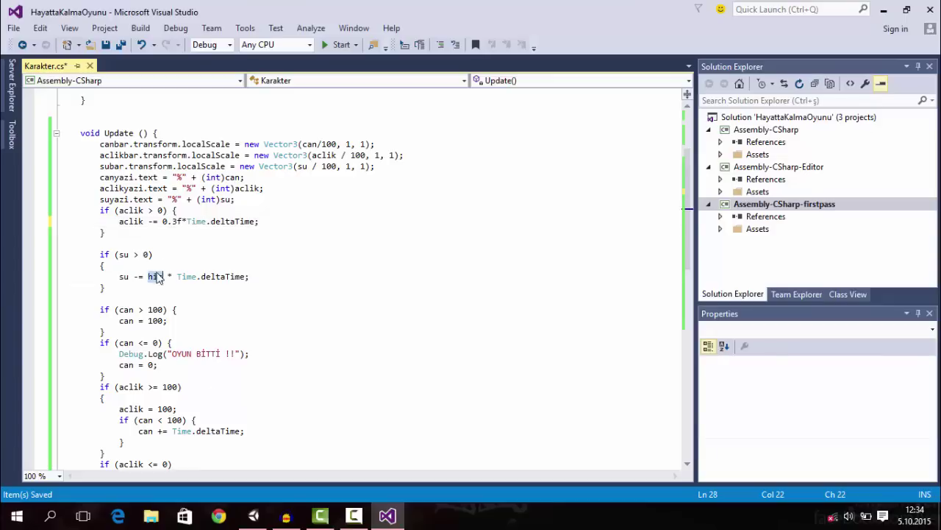
pyautogui.write('0ç2')
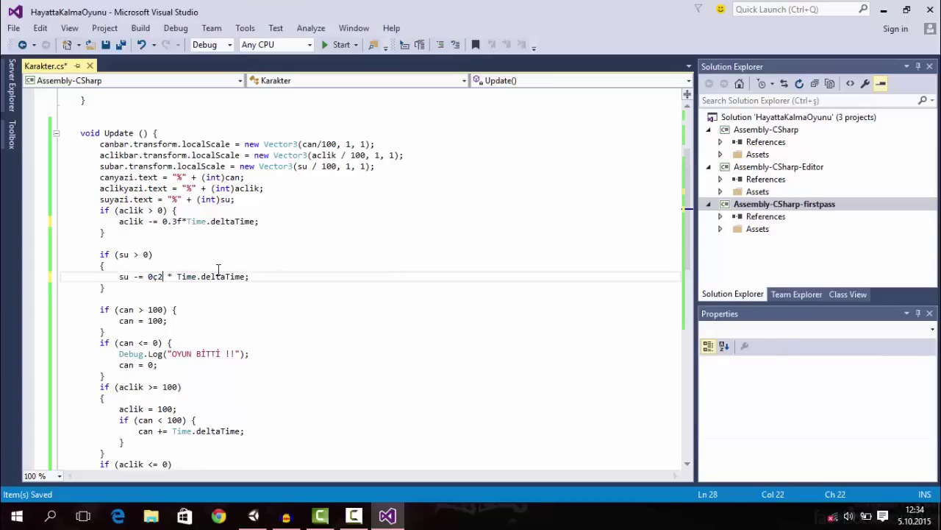
pyautogui.press('BackSpace')
pyautogui.press('BackSpace')
pyautogui.write('.2f')
pyautogui.hotkey('ctrl', 's')
# Replace hiz with su in the float declarations and save.
pyautogui.scroll(4, 251, 293)
pyautogui.doubleClick(197, 160)
pyautogui.write('su')
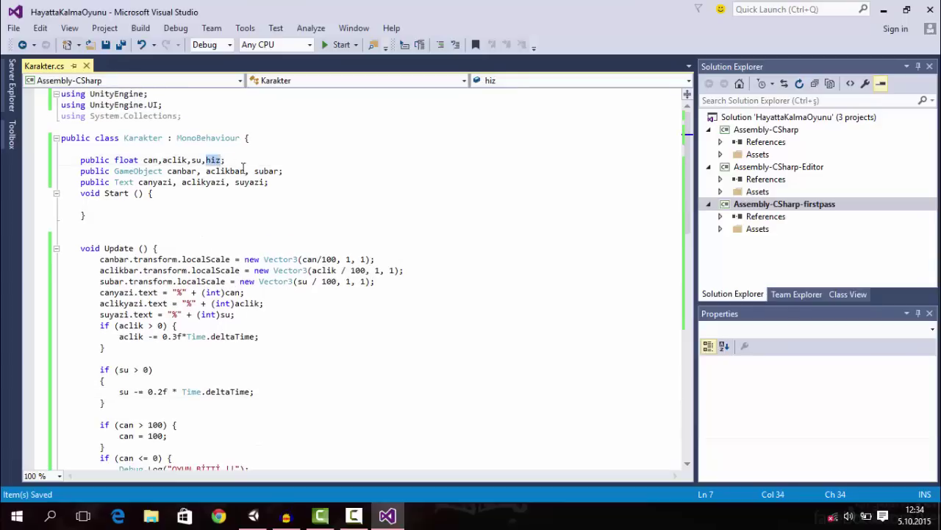
pyautogui.hotkey('ctrl', 's')
# Run the game and drop Aclik and Su to 0 to trigger the AÇ OLDUN and SUSADIN warnings.
pyautogui.click(253, 516)
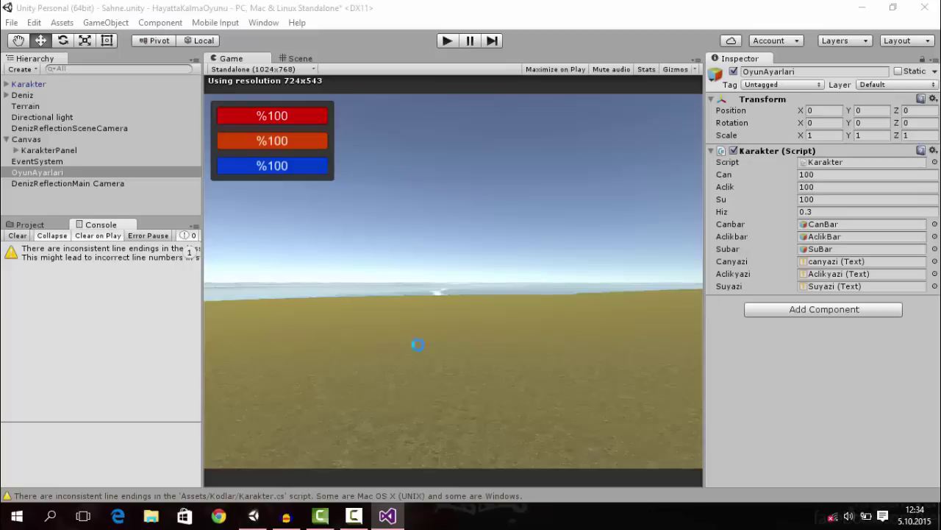
pyautogui.click(449, 41)
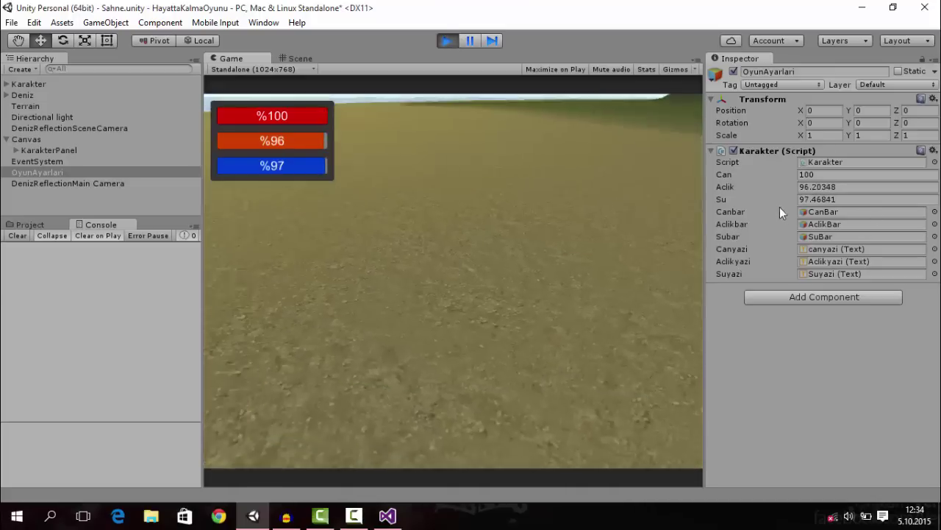
pyautogui.moveTo(779, 187)
pyautogui.mouseDown()
pyautogui.moveTo(663, 184)
pyautogui.moveTo(484, 155)
pyautogui.mouseUp()
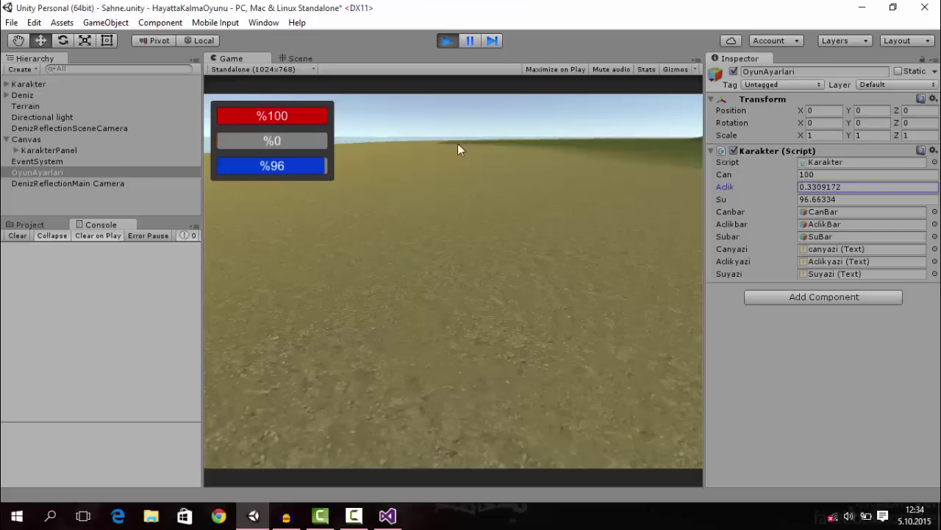
pyautogui.moveTo(484, 155); pyautogui.dragTo(315, 100)
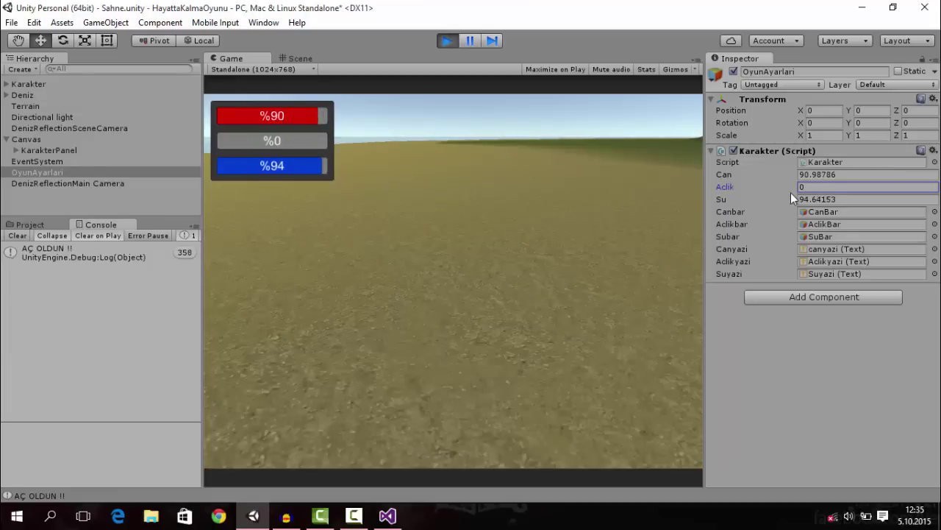
pyautogui.moveTo(790, 196); pyautogui.dragTo(767, 195)
pyautogui.doubleClick(831, 200)
pyautogui.write('0')
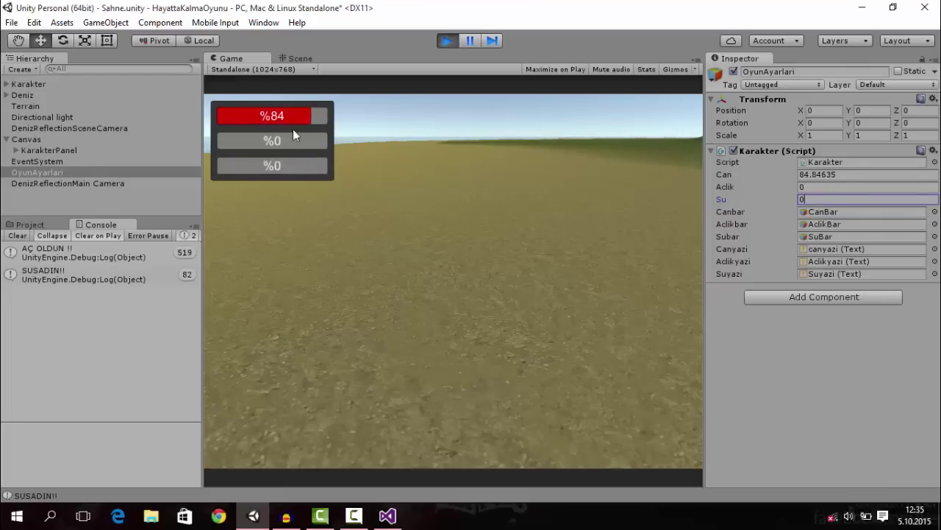
# Refill Aclik and Su to 100 in the Inspector and stop the game.
pyautogui.click(795, 184)
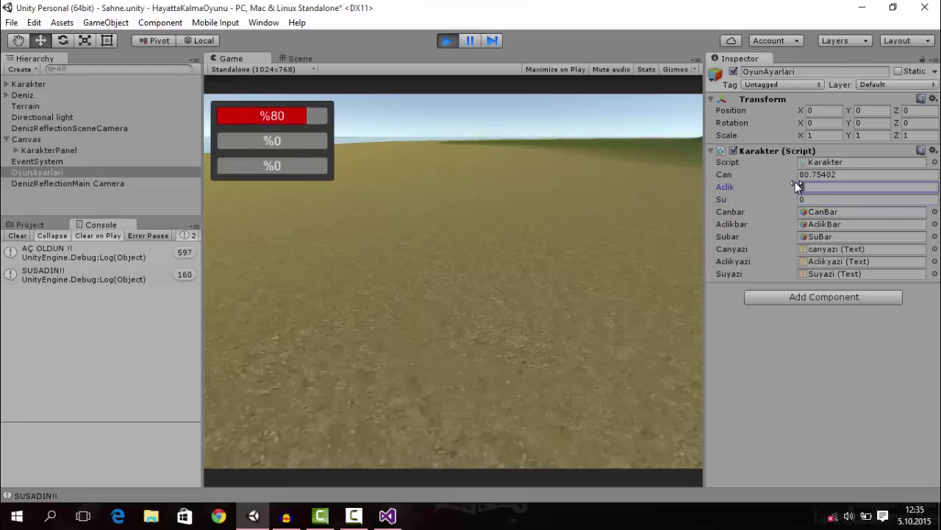
pyautogui.write('100')
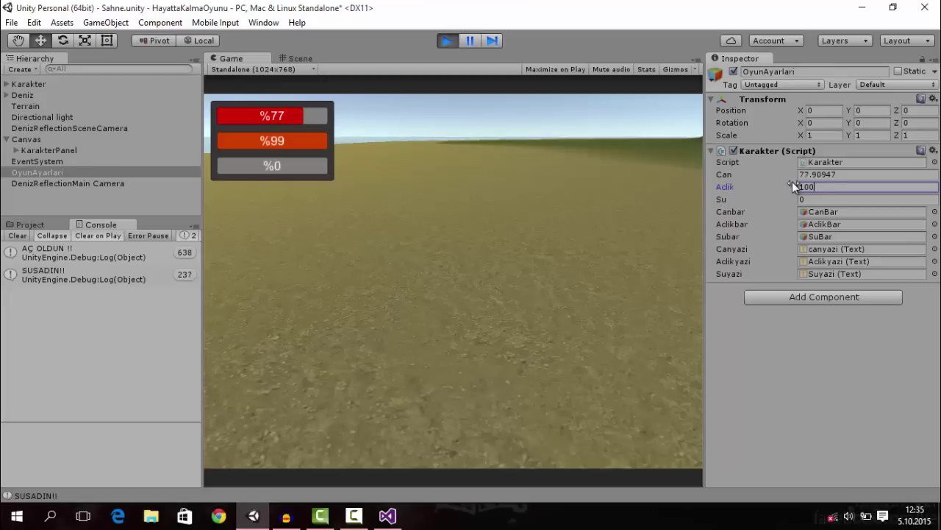
pyautogui.click(801, 199)
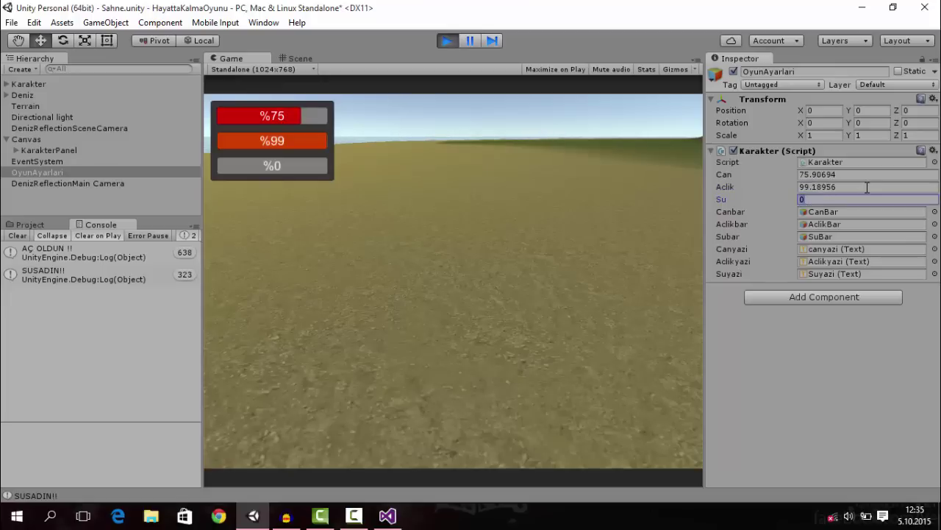
pyautogui.write('100')
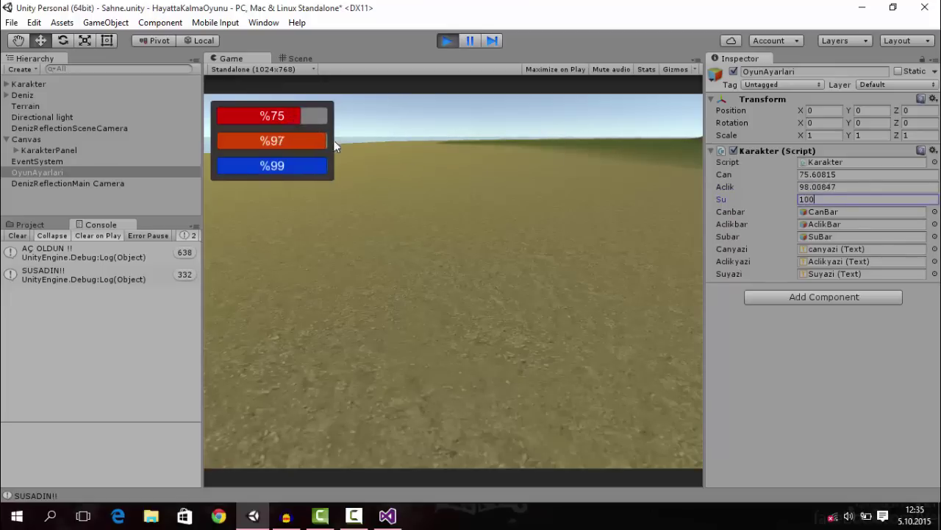
pyautogui.click(864, 188)
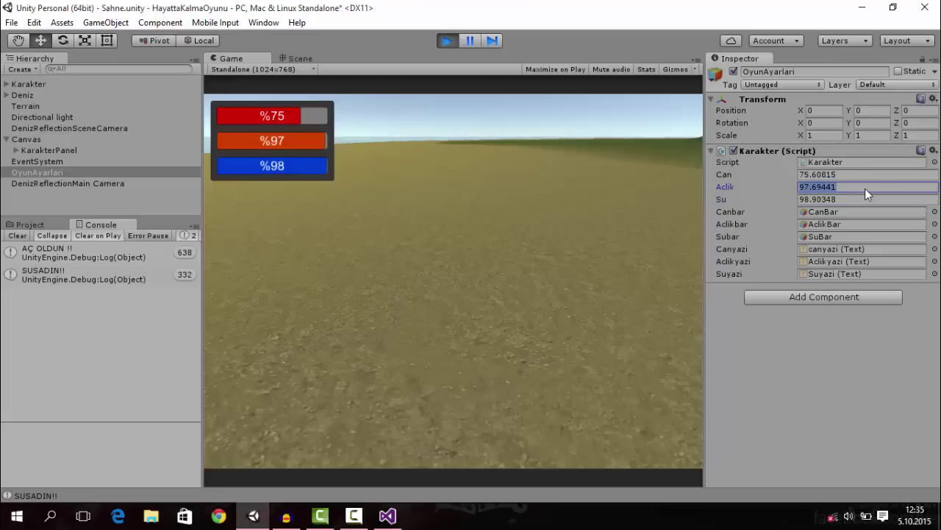
pyautogui.write('100')
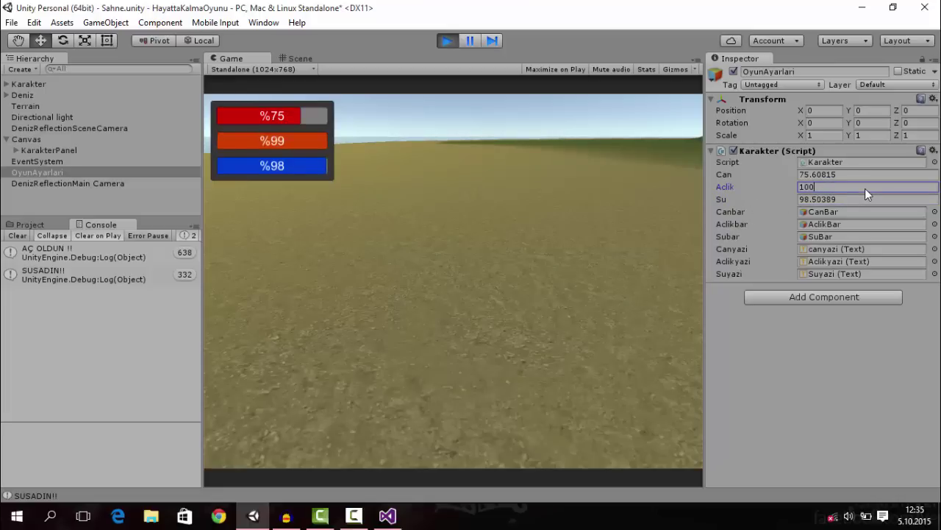
pyautogui.click(447, 41)
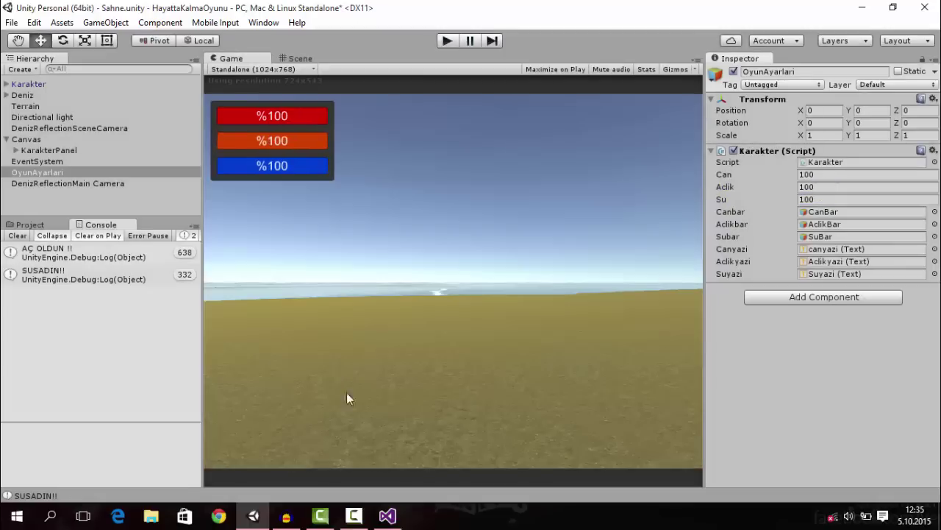
pyautogui.click(388, 515)
# Add an if (aclik > 90) block containing can += Time.deltaTime; and save.
pyautogui.scroll(-3, 176, 357)
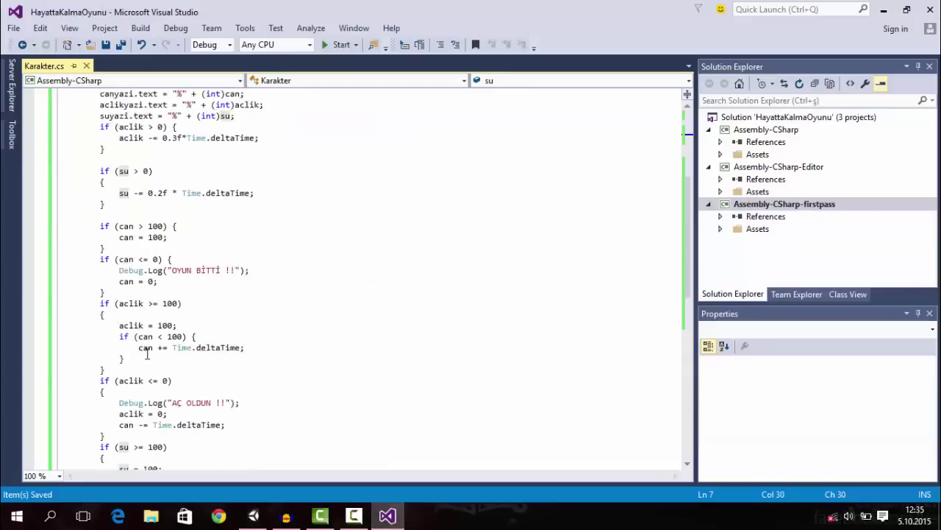
pyautogui.scroll(-3, 162, 356)
pyautogui.scroll(-1, 147, 356)
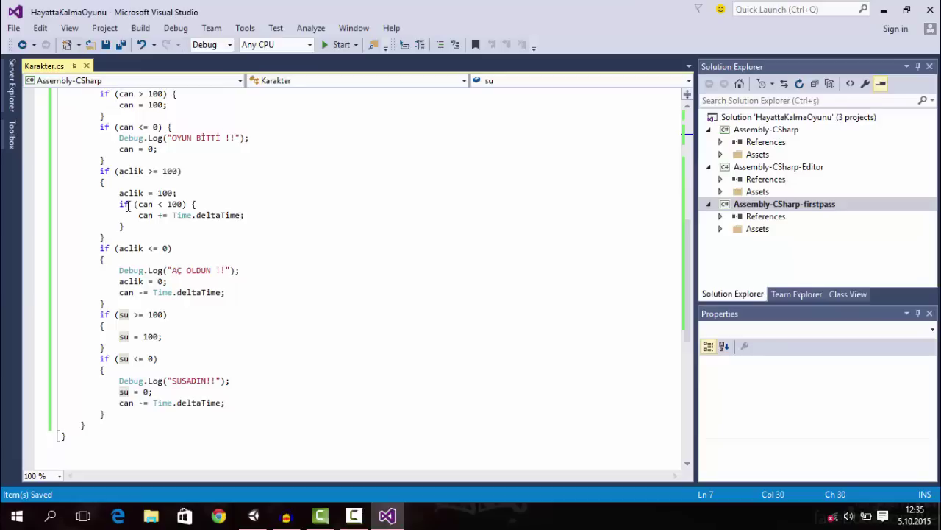
pyautogui.click(109, 239)
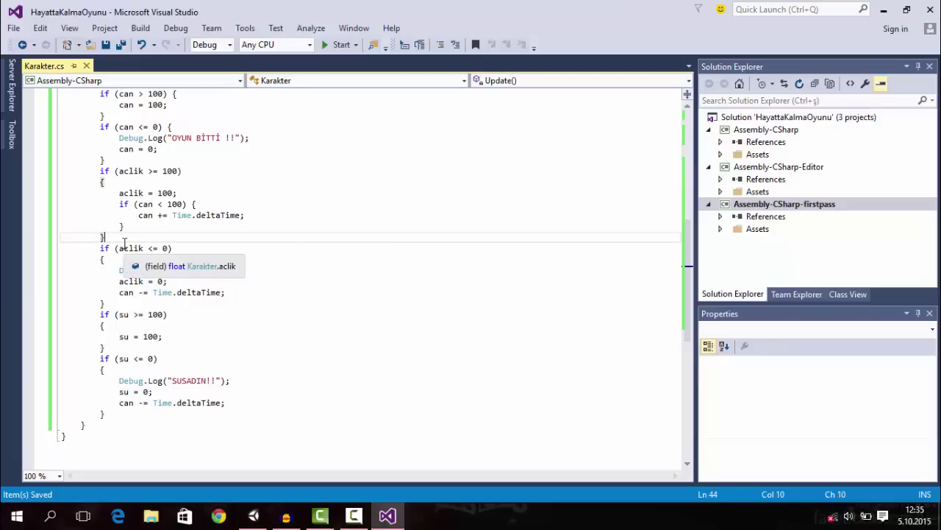
pyautogui.press('Return')
pyautogui.write('if()')
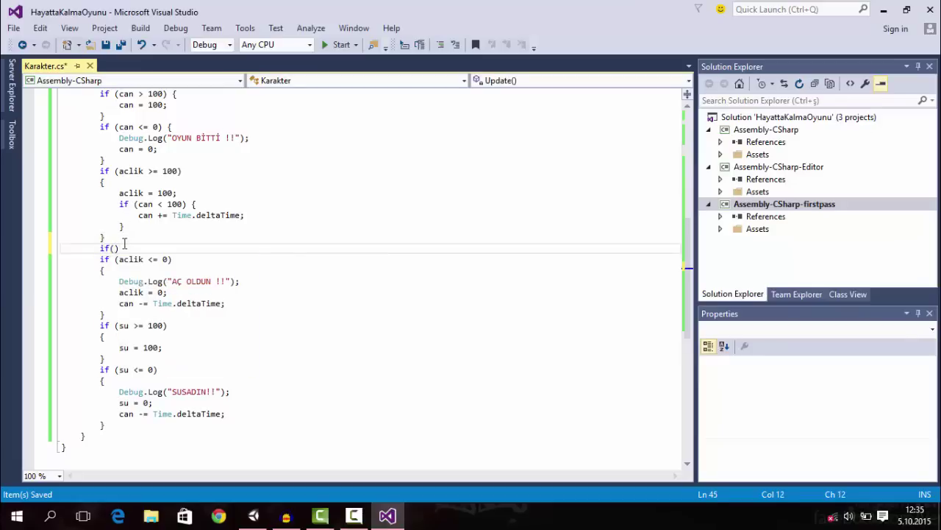
pyautogui.write('aclik')
pyautogui.press('BackSpace')
pyautogui.press('BackSpace')
pyautogui.press('BackSpace')
pyautogui.write('aclik')
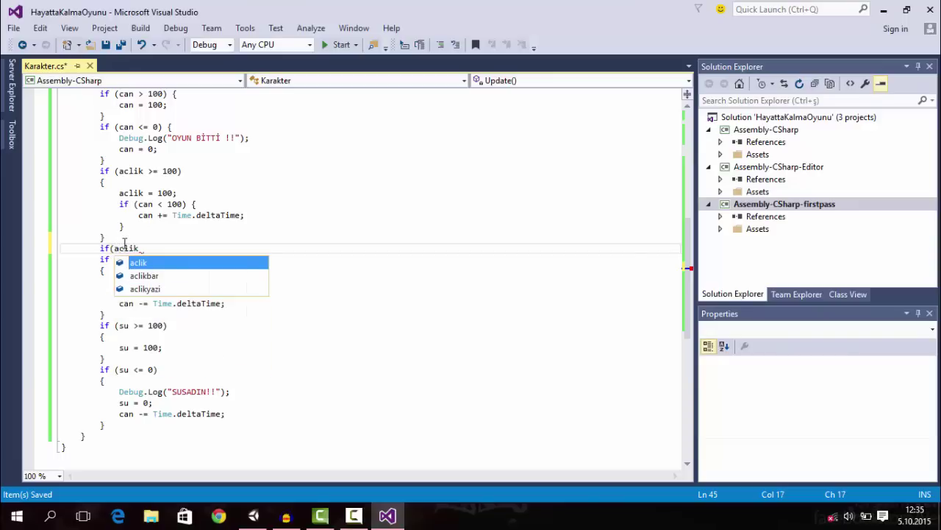
pyautogui.write(' z')
pyautogui.write('> 90')
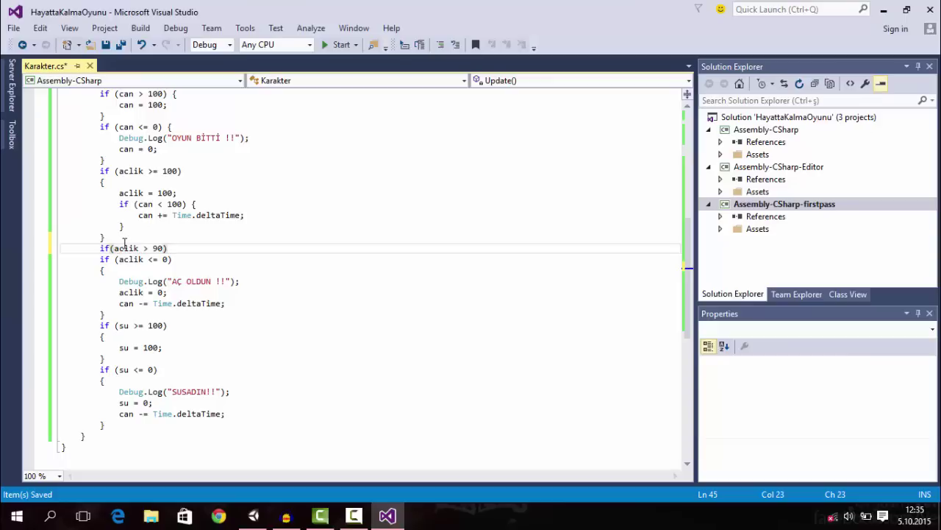
pyautogui.write('{}')
pyautogui.press('Return')
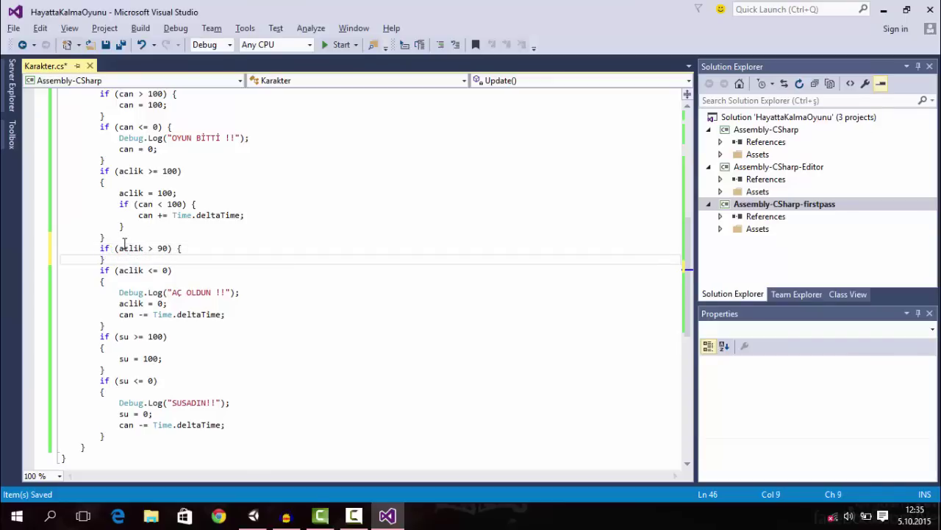
pyautogui.press('Return')
pyautogui.press('Up')
pyautogui.write('can += T')
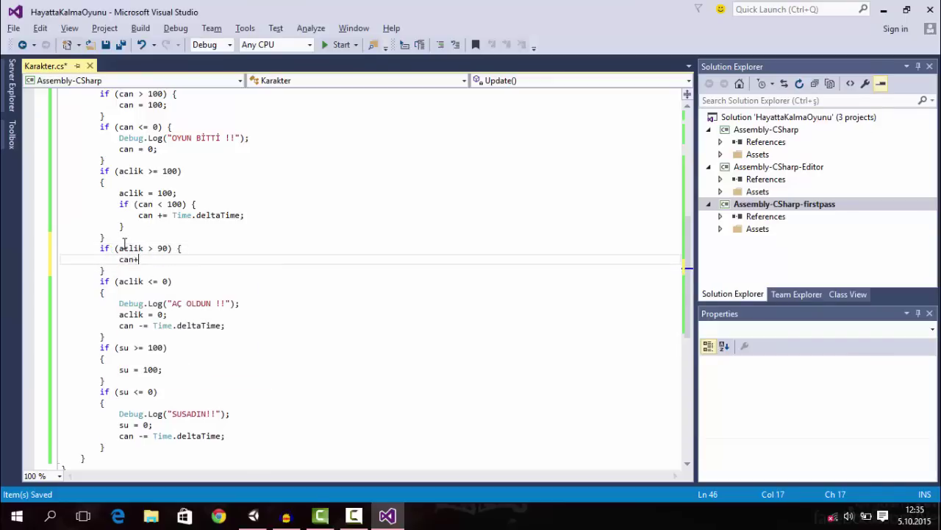
pyautogui.write('ime')
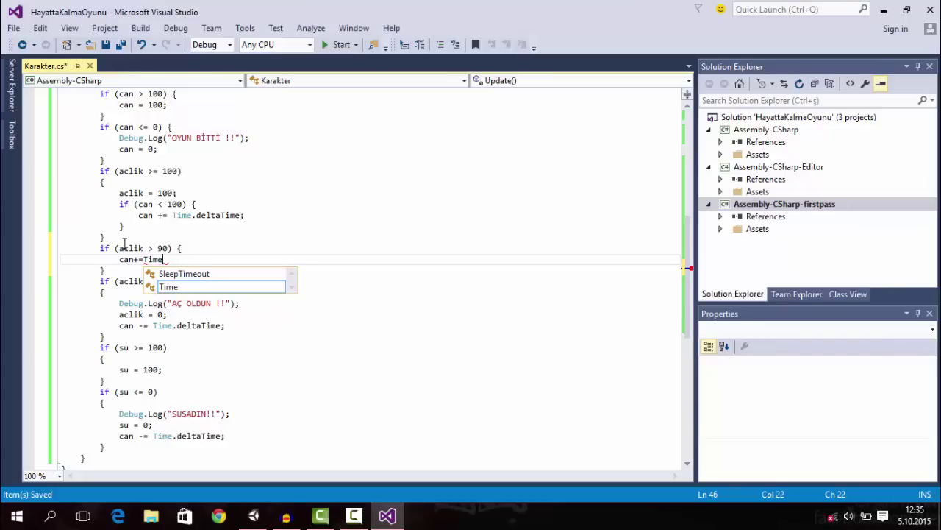
pyautogui.write('.deltaTime;')
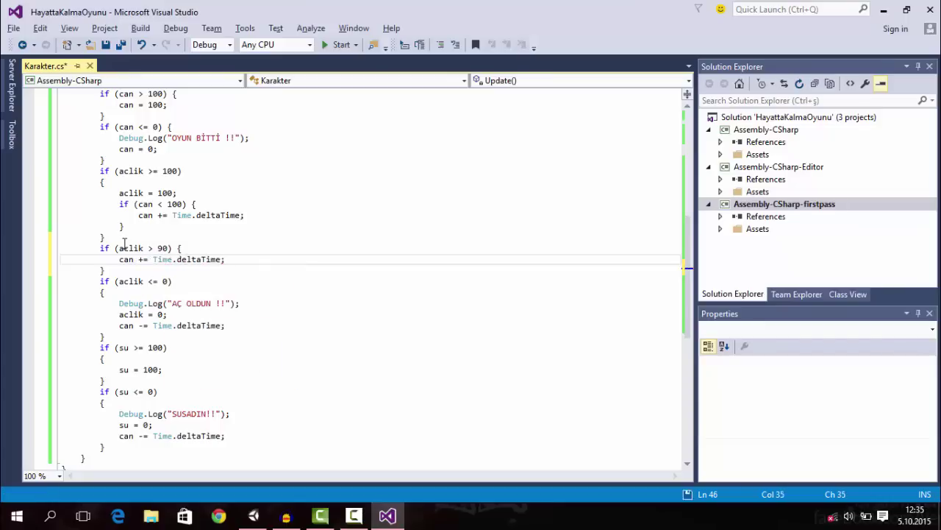
pyautogui.hotkey('ctrl', 's')
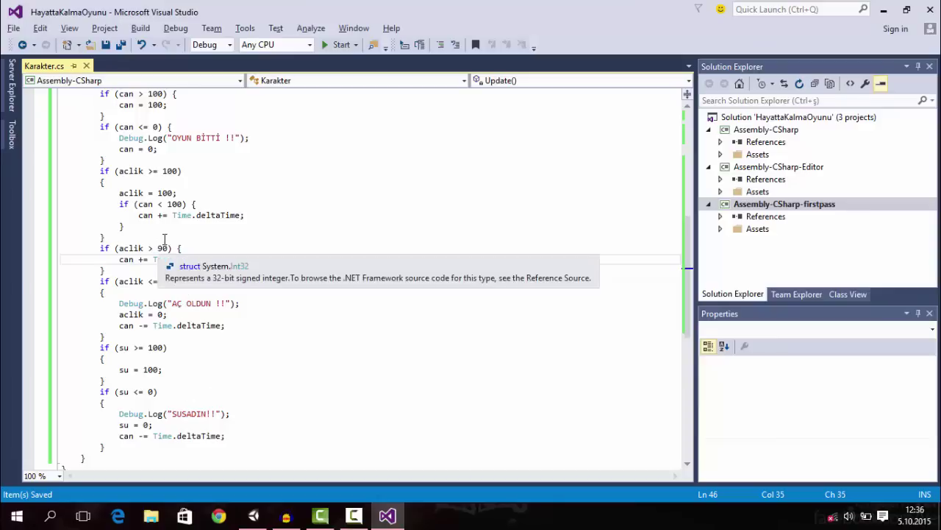
# Delete the nested if (can < 100) block and save the script.
pyautogui.moveTo(66, 235); pyautogui.dragTo(65, 217)
pyautogui.press('Delete')
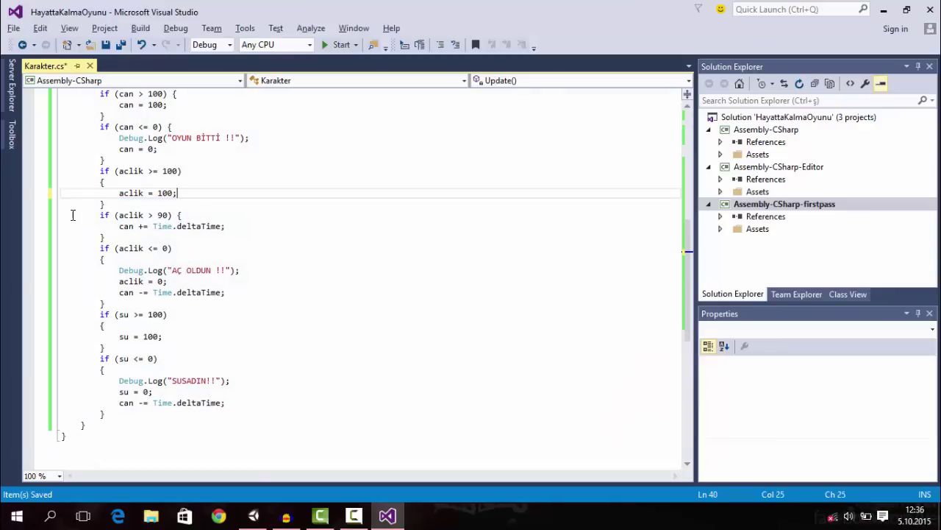
pyautogui.hotkey('ctrl', 's')
pyautogui.click(253, 515)
# In Play mode, drop Can to about 29.8 and watch it climb to 35.87, then stop.
pyautogui.click(455, 45)
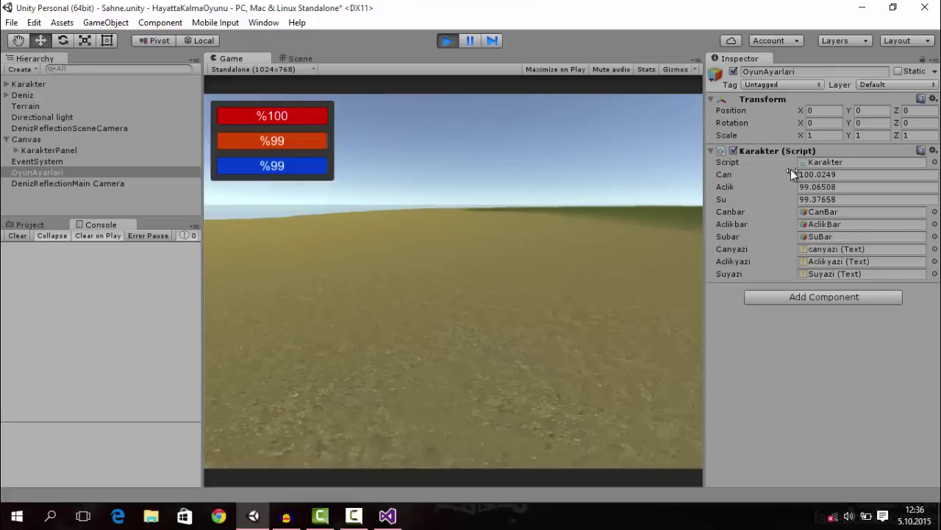
pyautogui.moveTo(792, 172); pyautogui.dragTo(350, 211)
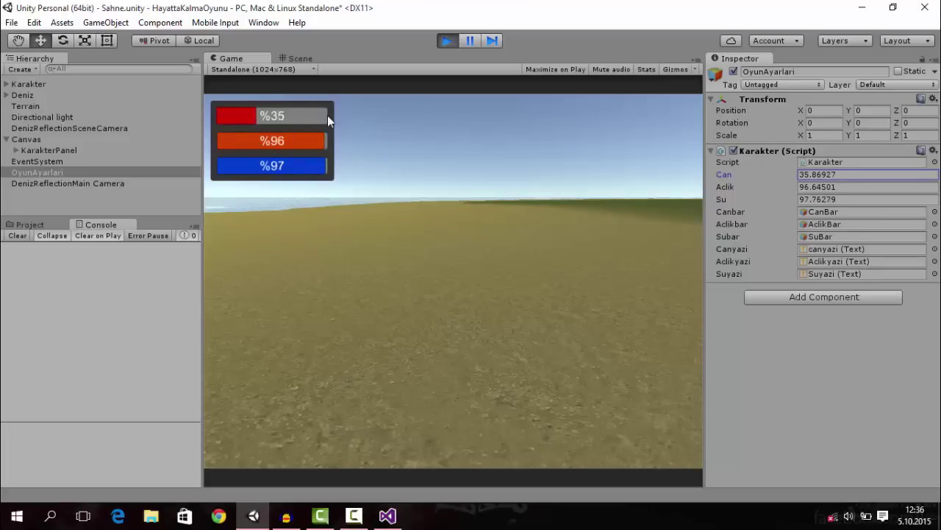
pyautogui.click(444, 41)
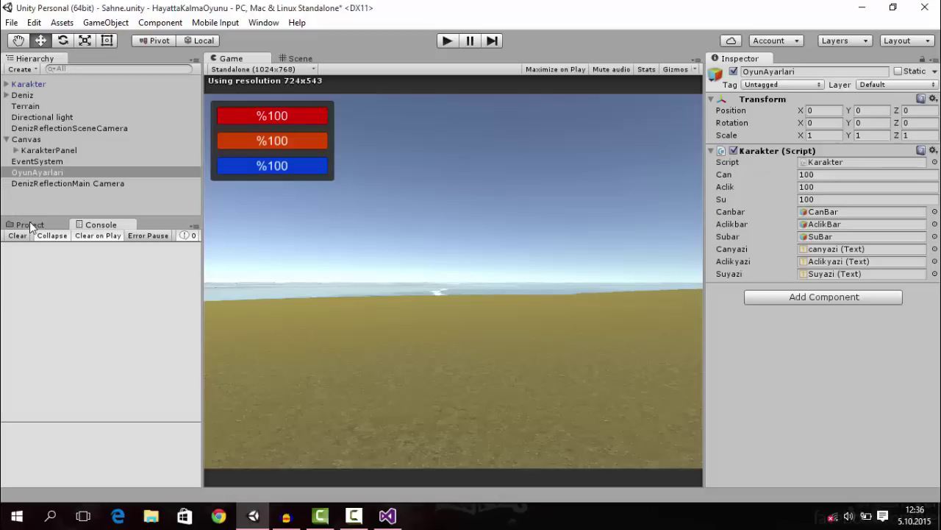
# Switch the bottom panel to Project and expand then collapse the Kodlar folder.
pyautogui.click(29, 223)
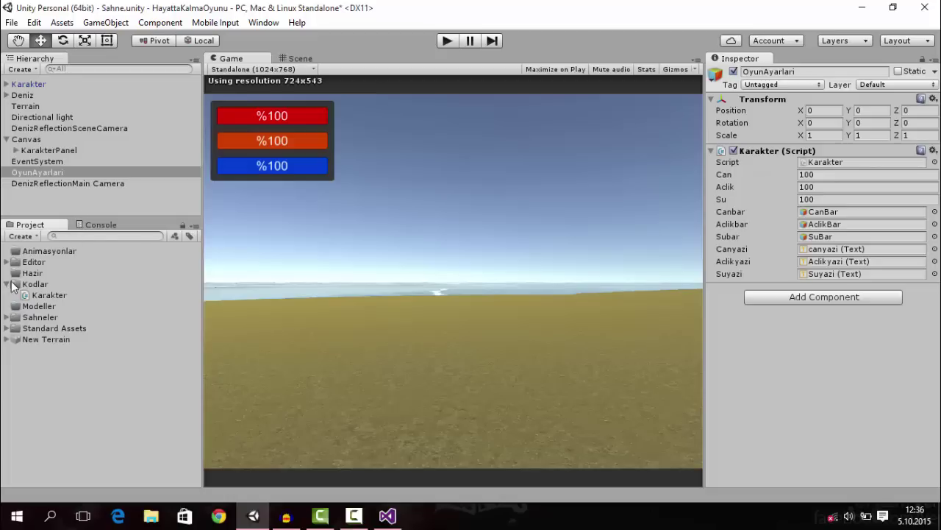
pyautogui.click(10, 285)
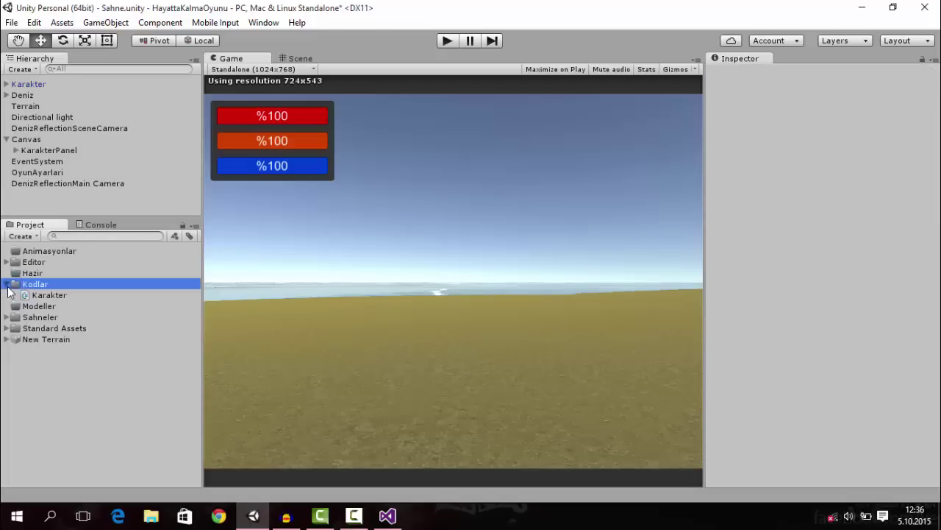
pyautogui.click(65, 340)
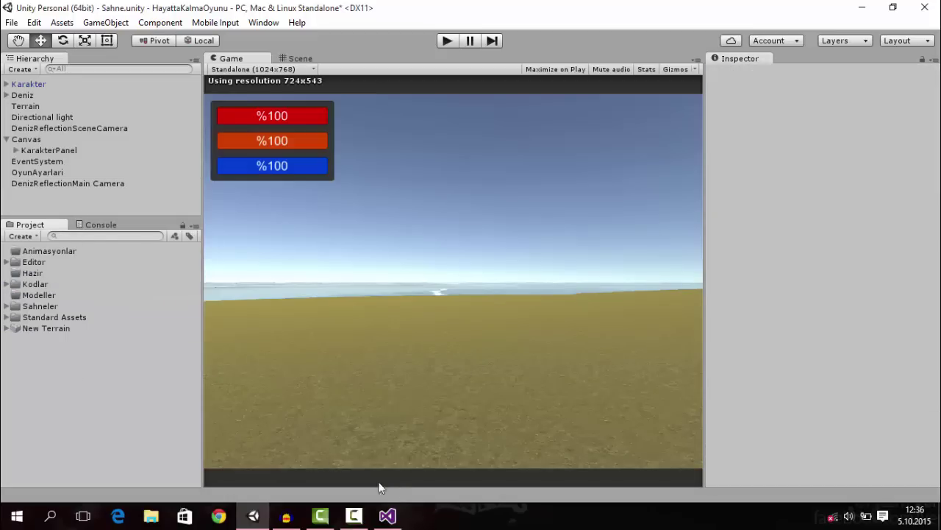
# Cycle through the taskbar windows and end back in the Unity editor.
pyautogui.click(388, 516)
pyautogui.click(253, 516)
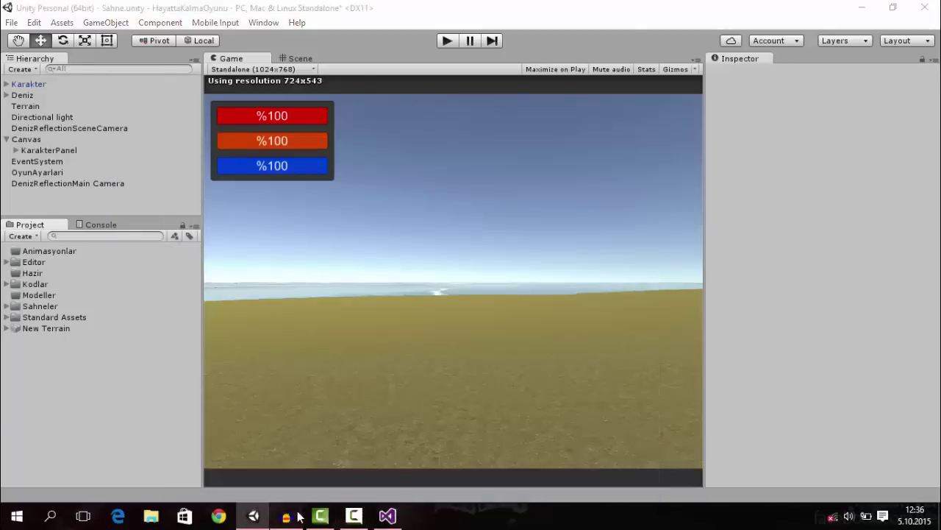
pyautogui.click(286, 515)
pyautogui.click(256, 516)
pyautogui.click(320, 516)
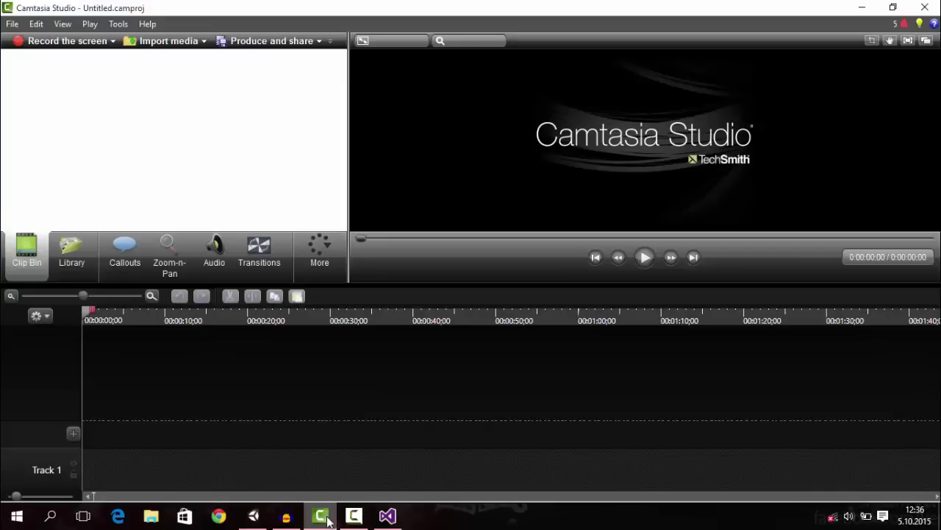
pyautogui.click(320, 516)
pyautogui.click(353, 515)
pyautogui.click(354, 517)
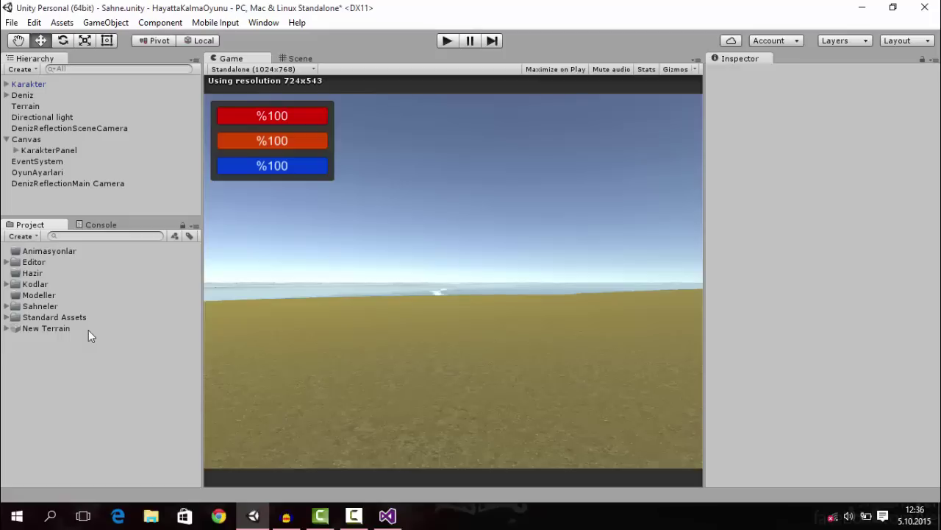
pyautogui.click(388, 515)
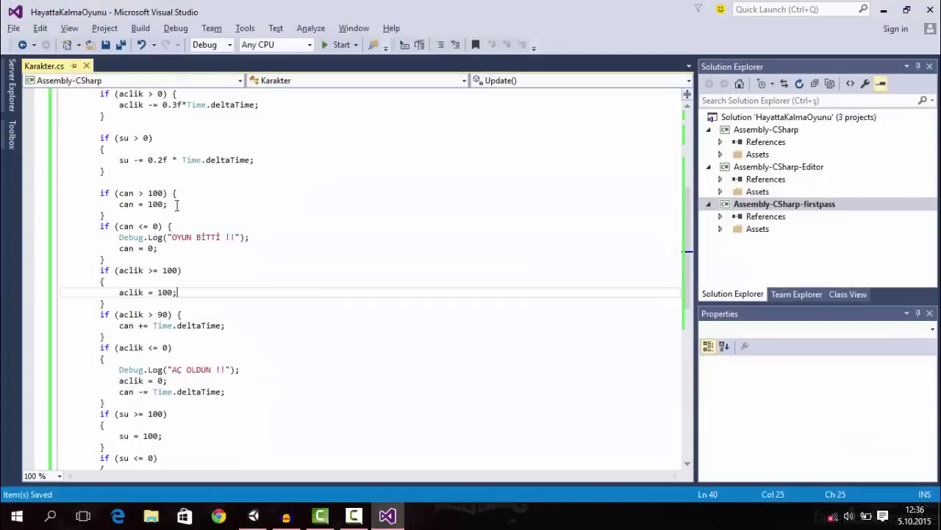
pyautogui.scroll(3, 324, 277)
pyautogui.scroll(-4, 337, 278)
pyautogui.scroll(-2, 337, 279)
pyautogui.scroll(7, 336, 270)
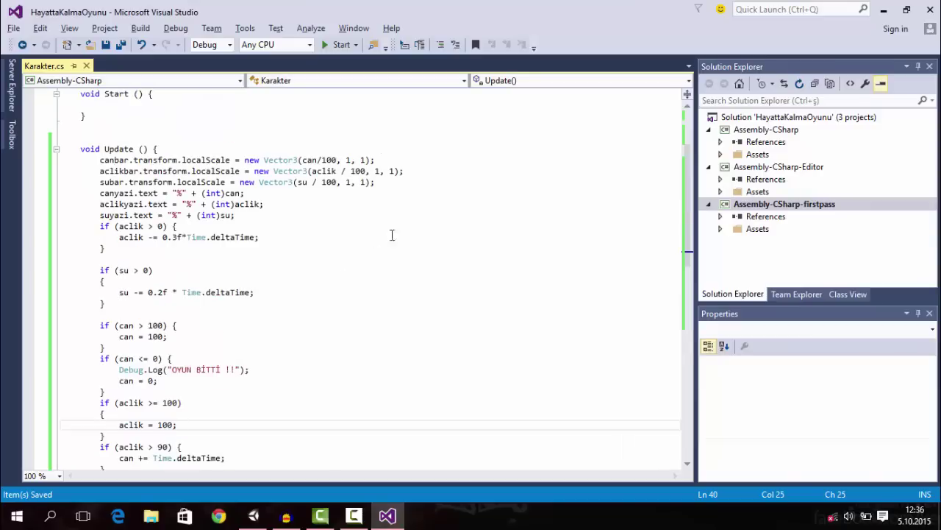
pyautogui.scroll(-6, 368, 346)
pyautogui.scroll(2, 231, 248)
pyautogui.scroll(7, 277, 248)
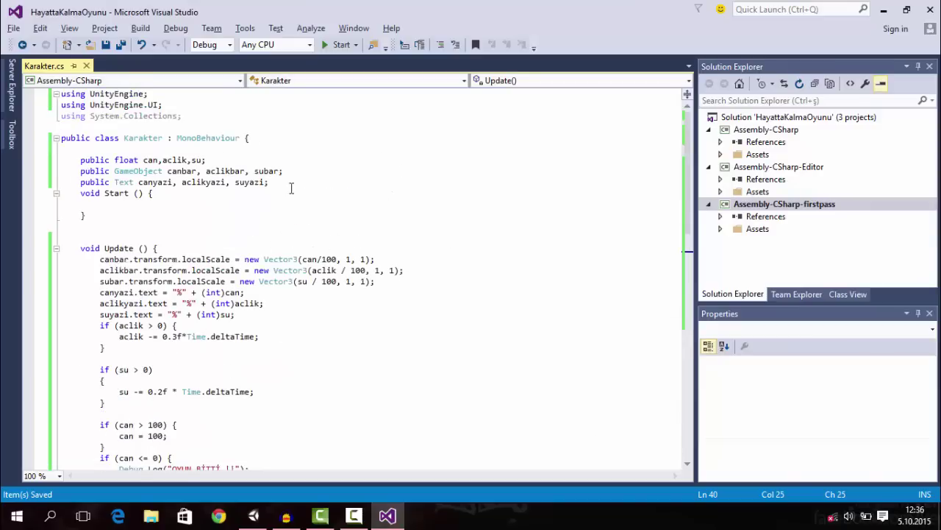
pyautogui.click(253, 516)
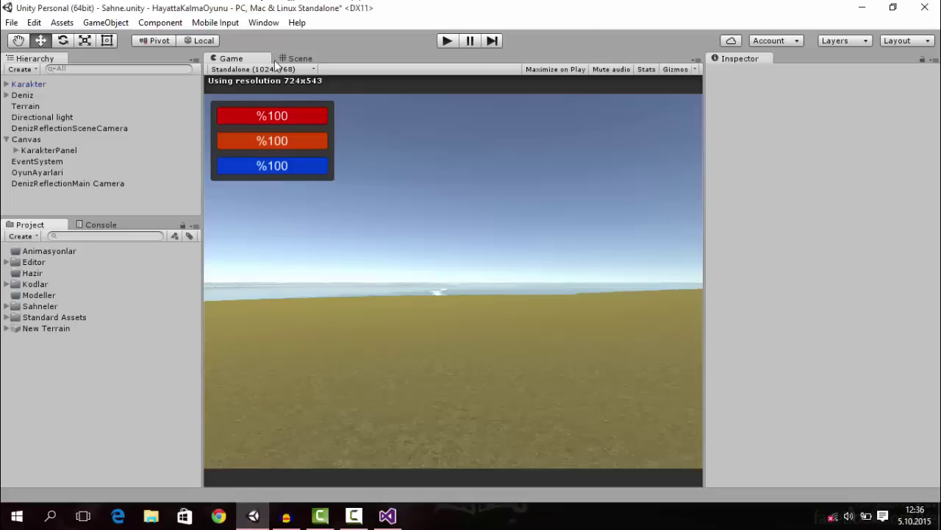
# Select KarakterPanel in the Scene view and frame the view around it.
pyautogui.click(298, 59)
pyautogui.click(526, 350)
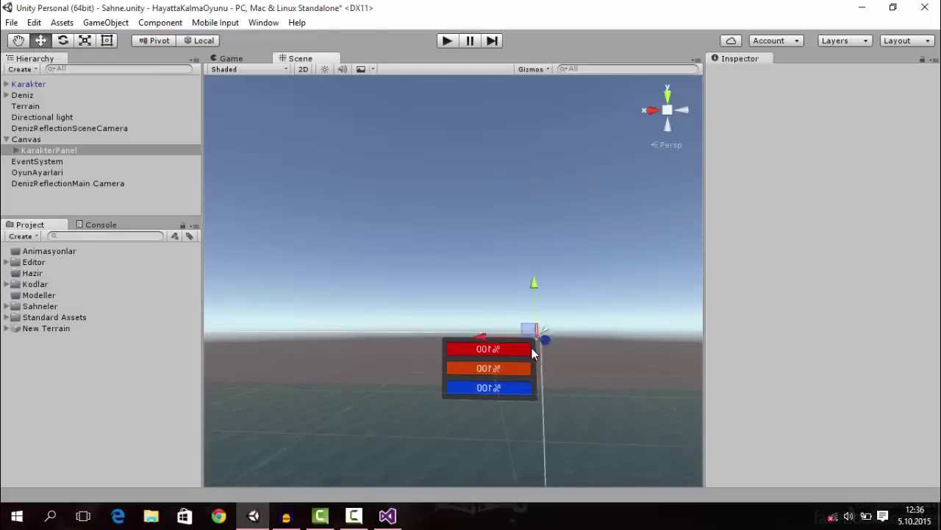
pyautogui.doubleClick(45, 150)
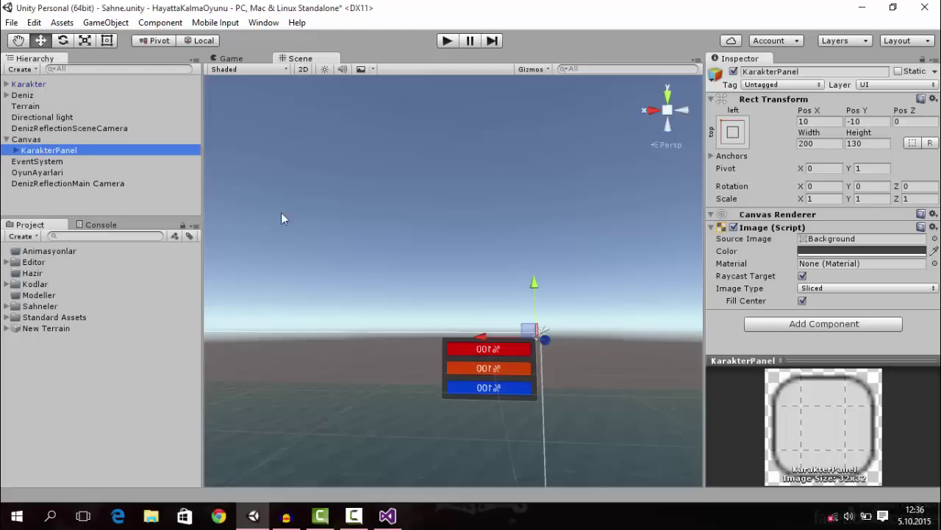
pyautogui.moveTo(529, 295)
pyautogui.mouseDown(button='right')
pyautogui.moveTo(538, 312)
pyautogui.moveTo(756, 304)
pyautogui.mouseUp(button='right')
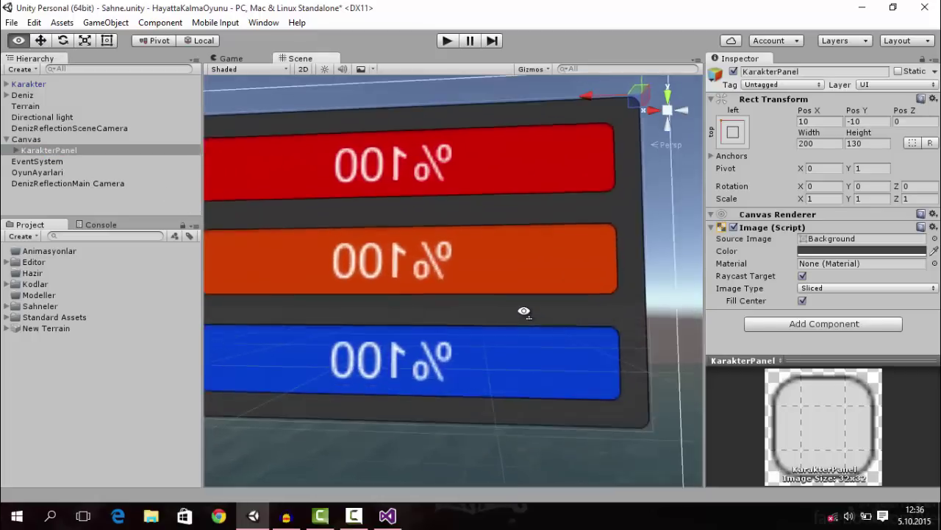
pyautogui.press('s')
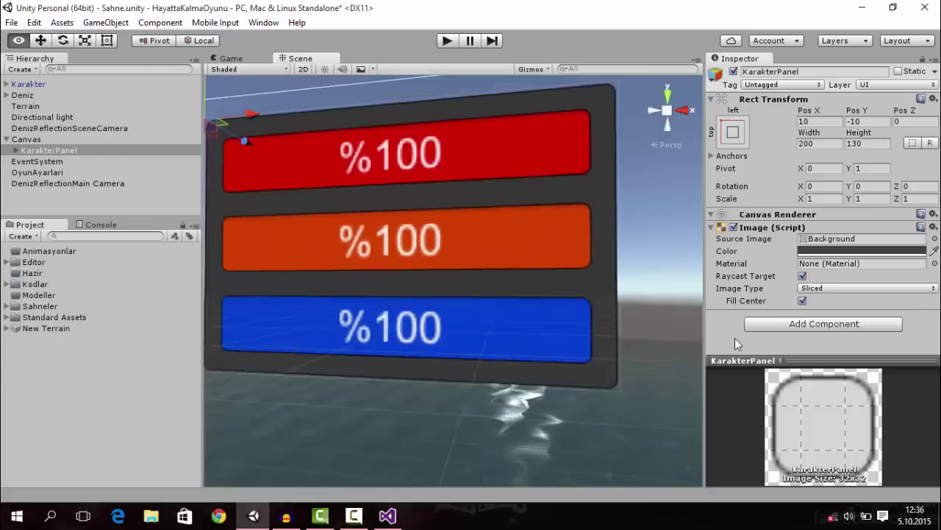
pyautogui.moveTo(756, 304); pyautogui.dragTo(464, 263, button='right')
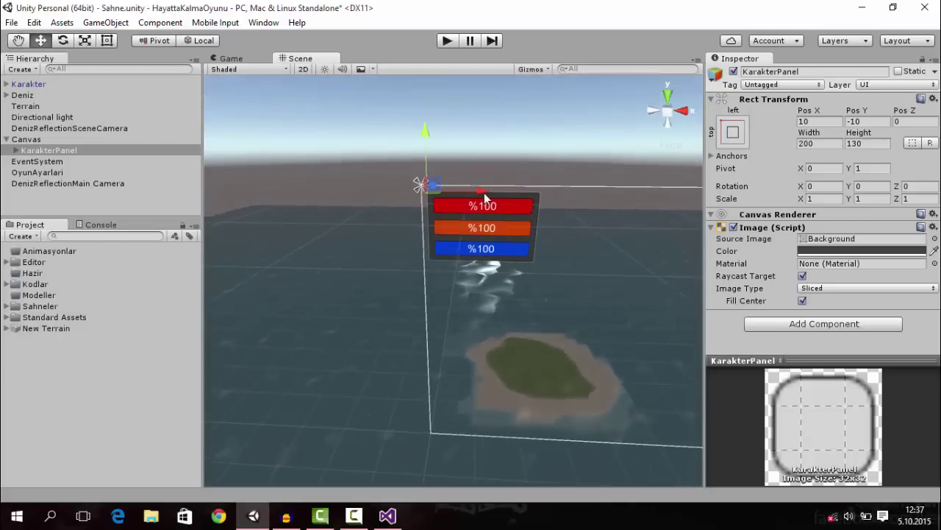
# Slide KarakterPanel to Pos X -215 and back to 10, then select GameObject on Karakter.cs line 8.
pyautogui.moveTo(484, 197); pyautogui.dragTo(358, 193)
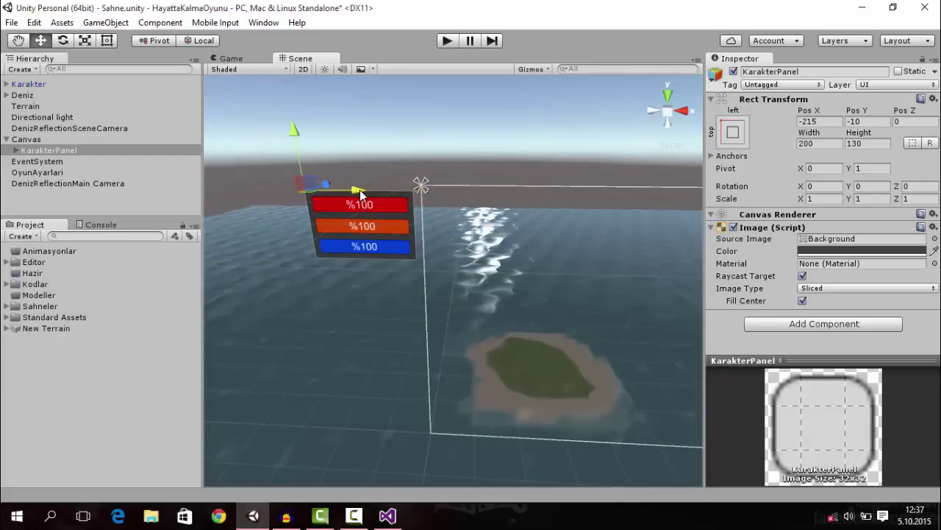
pyautogui.moveTo(360, 190)
pyautogui.mouseDown()
pyautogui.moveTo(489, 206)
pyautogui.moveTo(356, 200)
pyautogui.mouseUp()
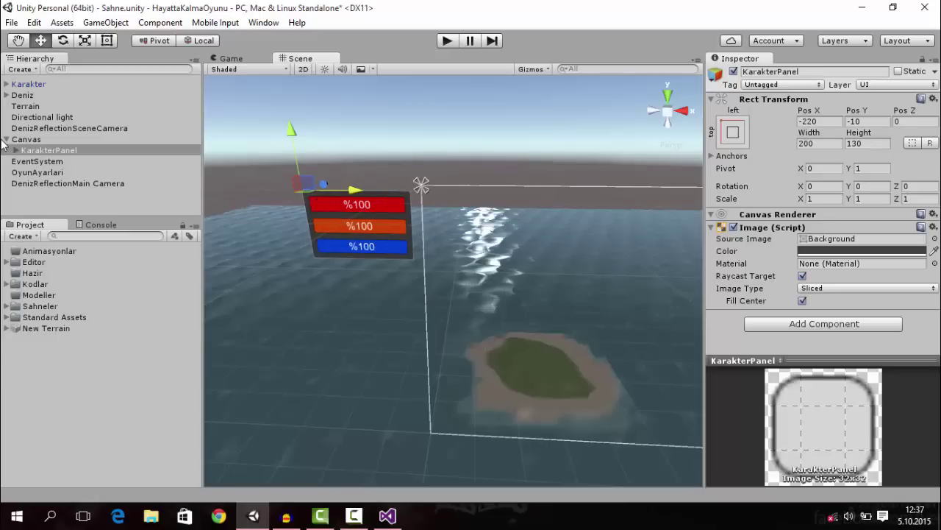
pyautogui.moveTo(314, 230); pyautogui.dragTo(439, 233)
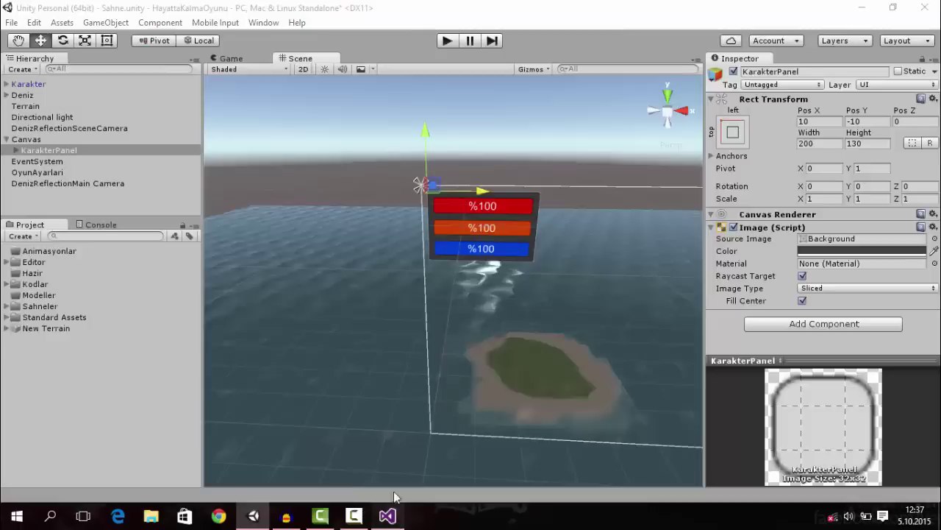
pyautogui.click(388, 514)
pyautogui.doubleClick(133, 170)
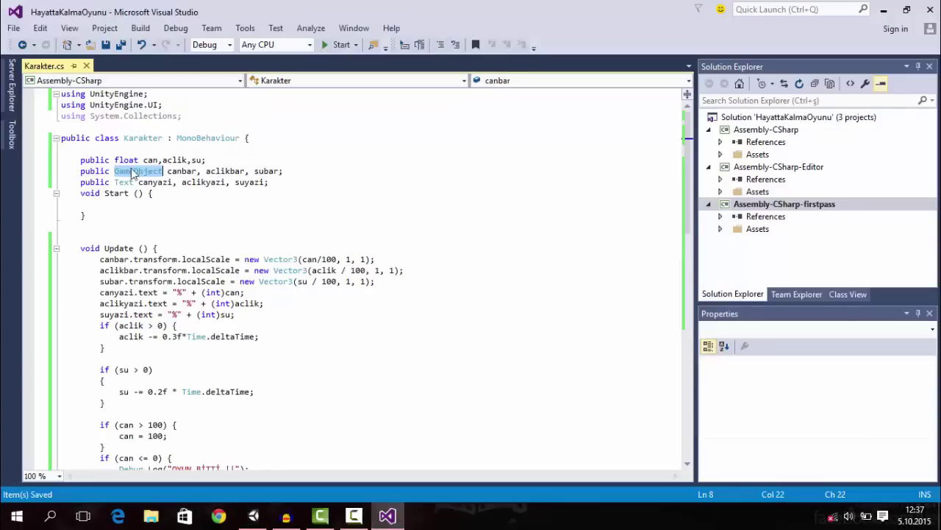
# Append a karakterpanel field to the public GameObject declaration line.
pyautogui.click(314, 172)
pyautogui.write('.')
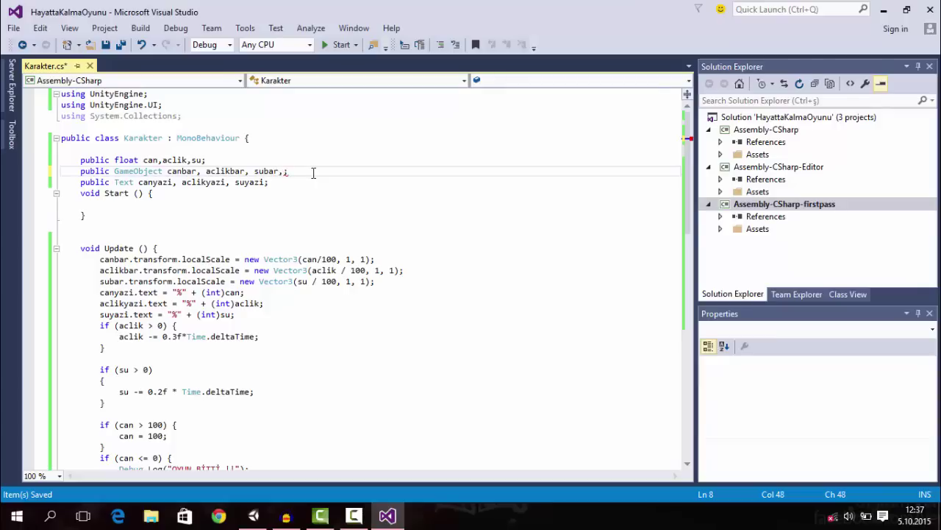
pyautogui.write('Karakterp')
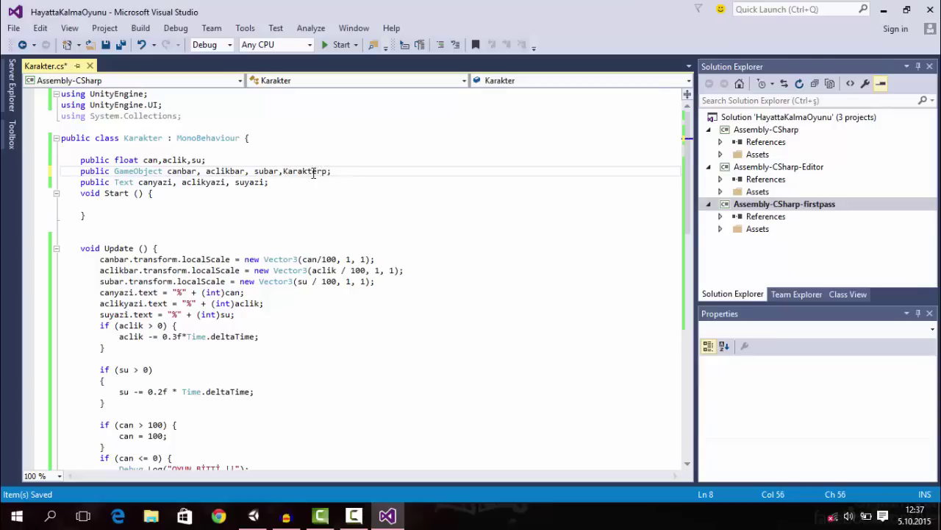
pyautogui.write('anel')
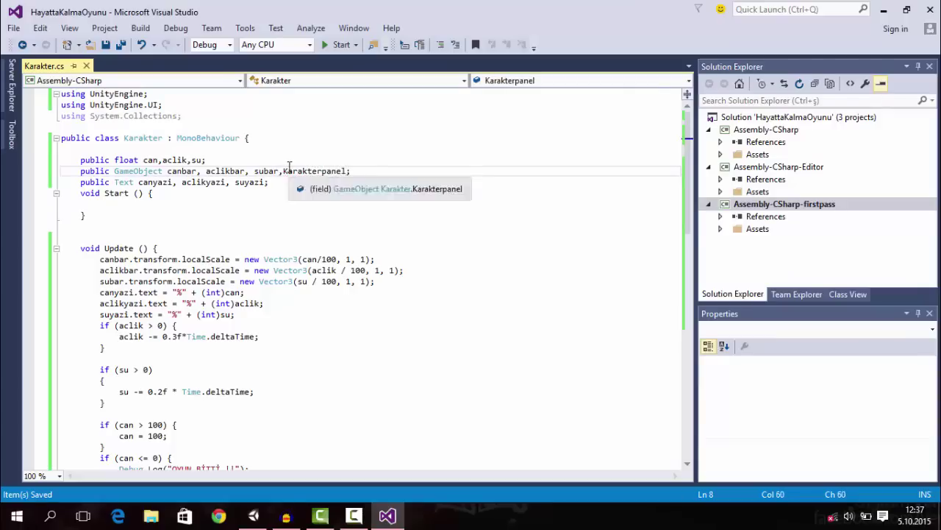
pyautogui.click(288, 171)
pyautogui.press('BackSpace')
pyautogui.write('k')
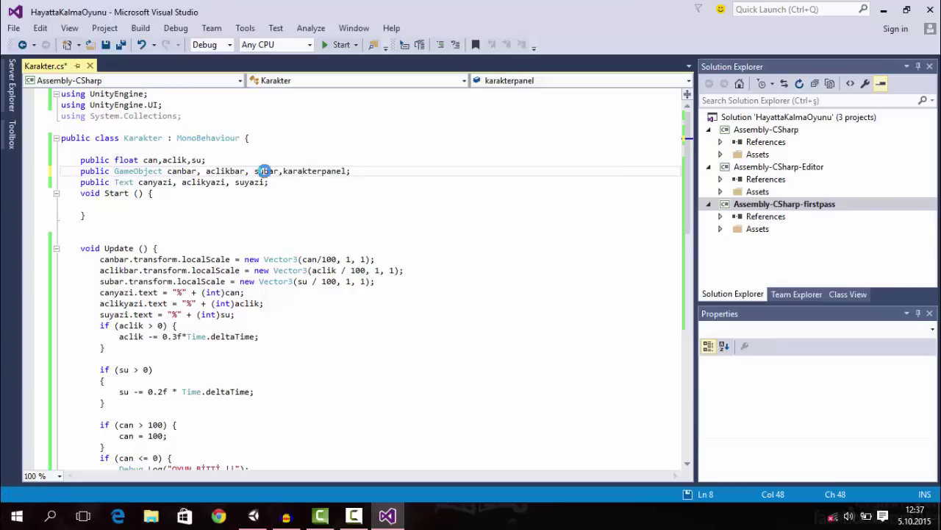
pyautogui.doubleClick(313, 171)
pyautogui.scroll(-5, 221, 213)
pyautogui.scroll(5, 210, 219)
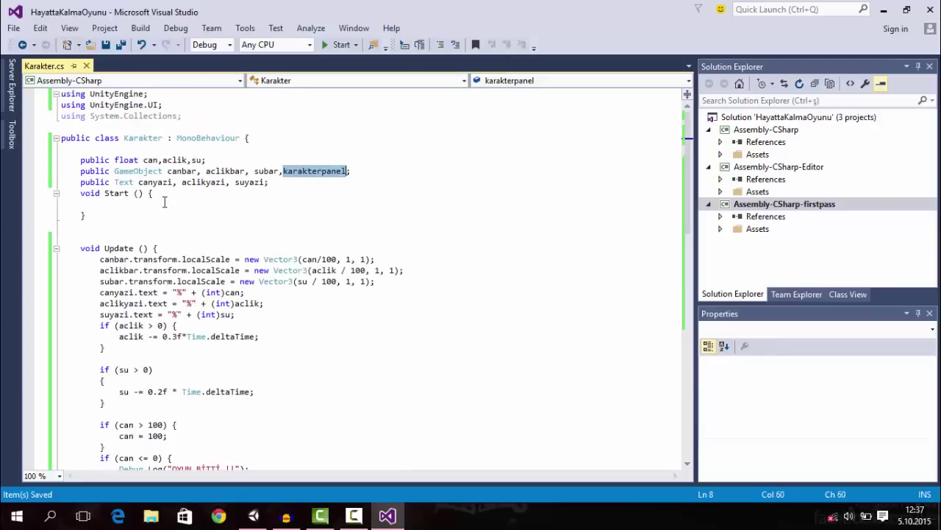
# At the top of Update, write the condition if (Input.GetKeyDown(KeyCode.K)), fixing typos.
pyautogui.click(168, 248)
pyautogui.press('Return')
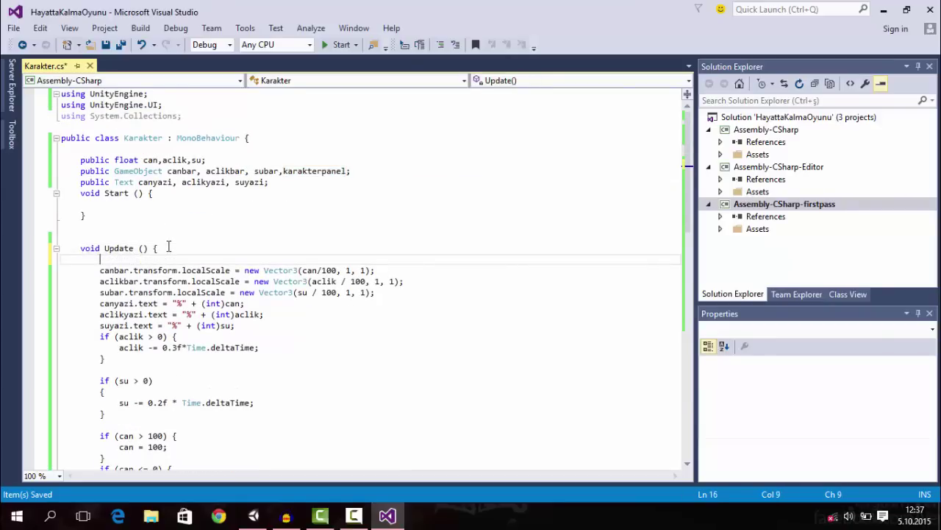
pyautogui.write('ig')
pyautogui.press('BackSpace')
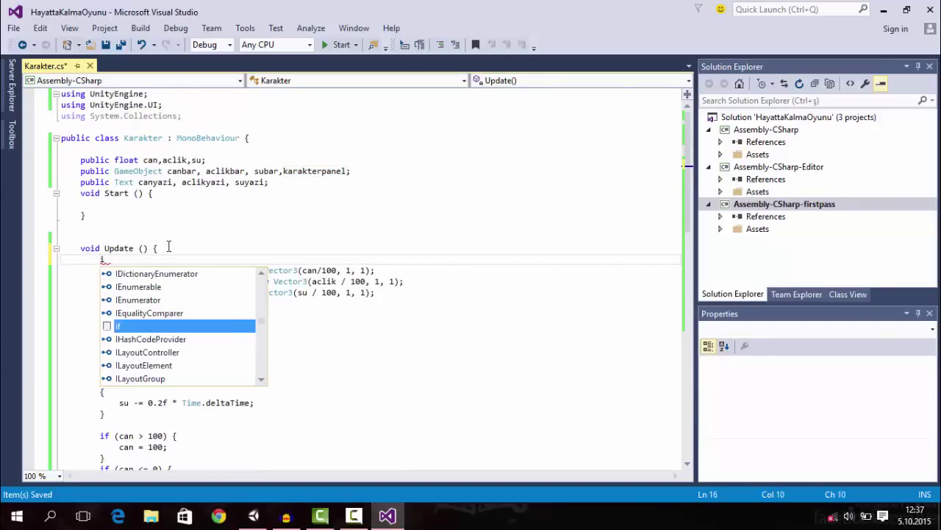
pyautogui.write('f(')
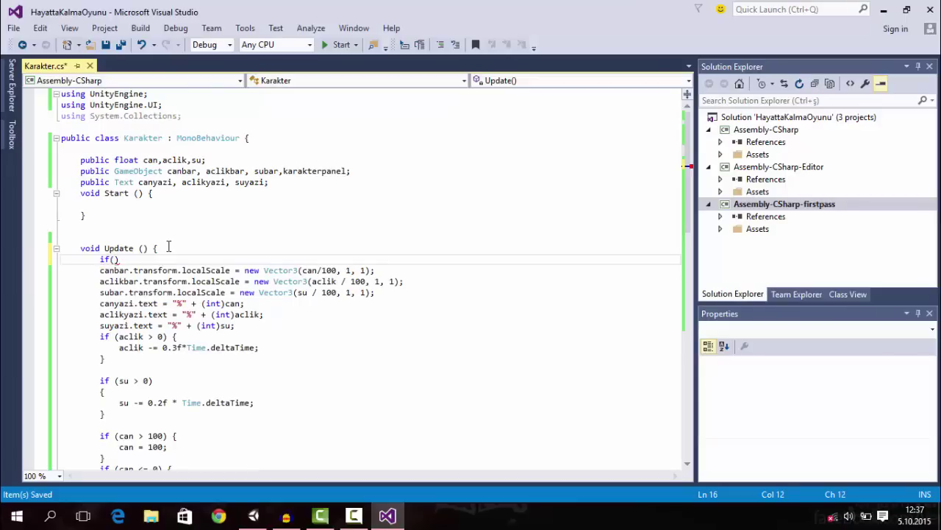
pyautogui.write('In')
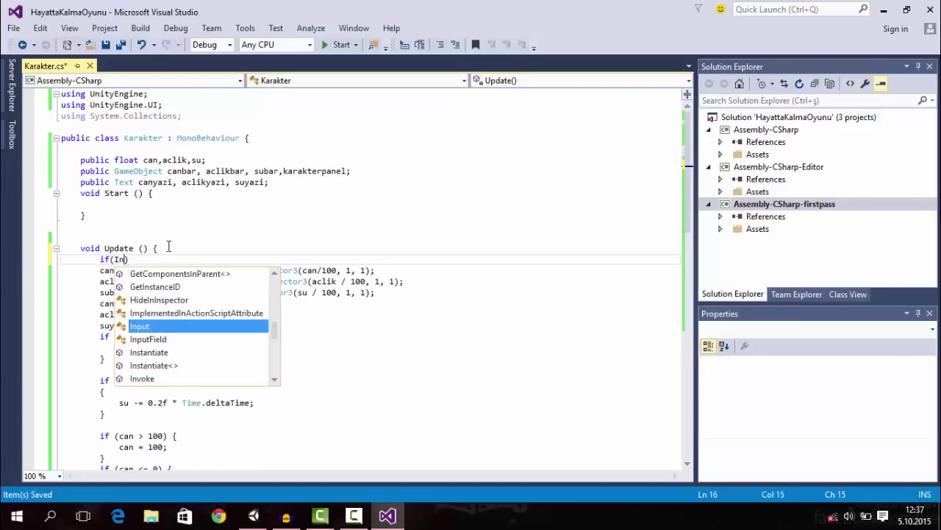
pyautogui.write('puy.Get')
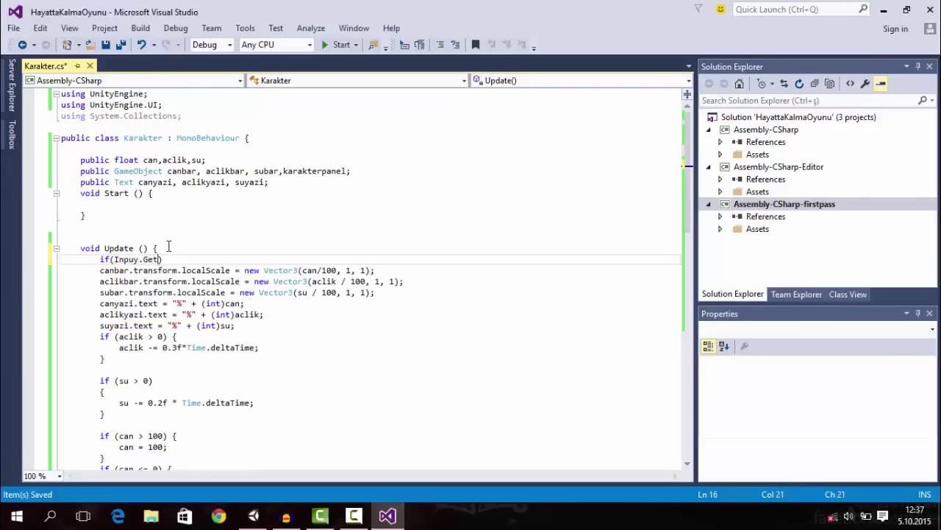
pyautogui.write('KeyDown(')
pyautogui.click(140, 259)
pyautogui.press('BackSpace')
pyautogui.write('t')
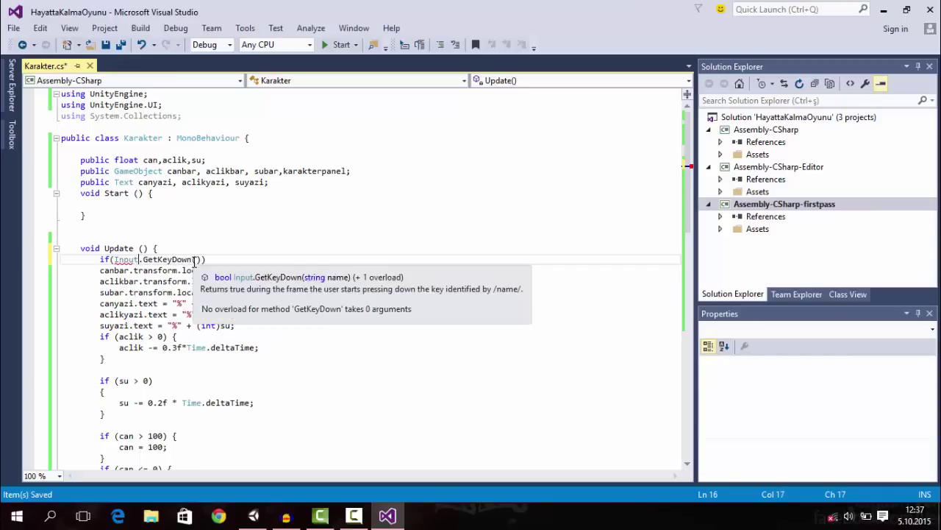
pyautogui.click(197, 260)
pyautogui.write('Key')
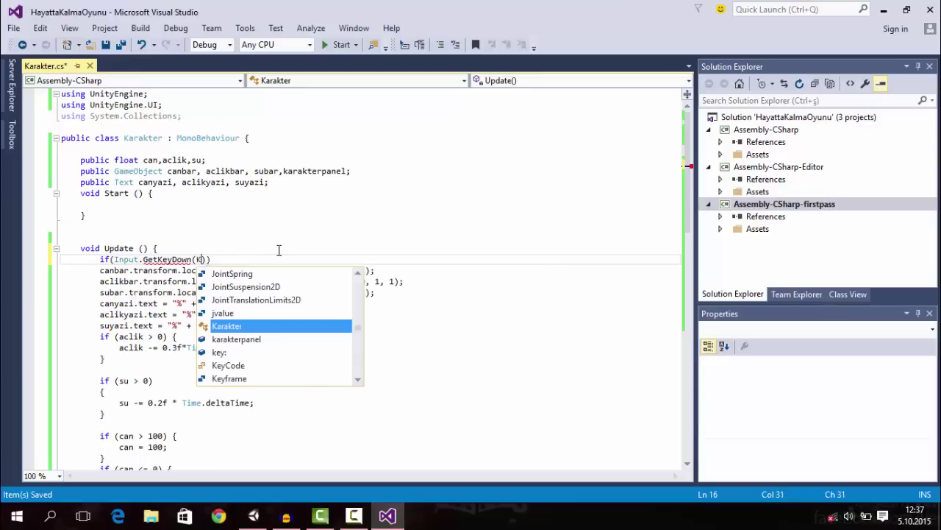
pyautogui.write('Code.')
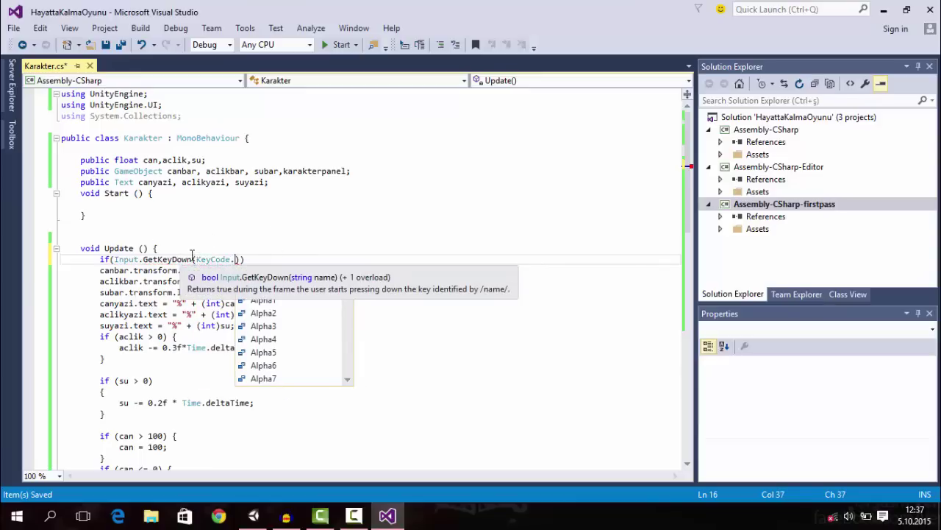
pyautogui.click(191, 258)
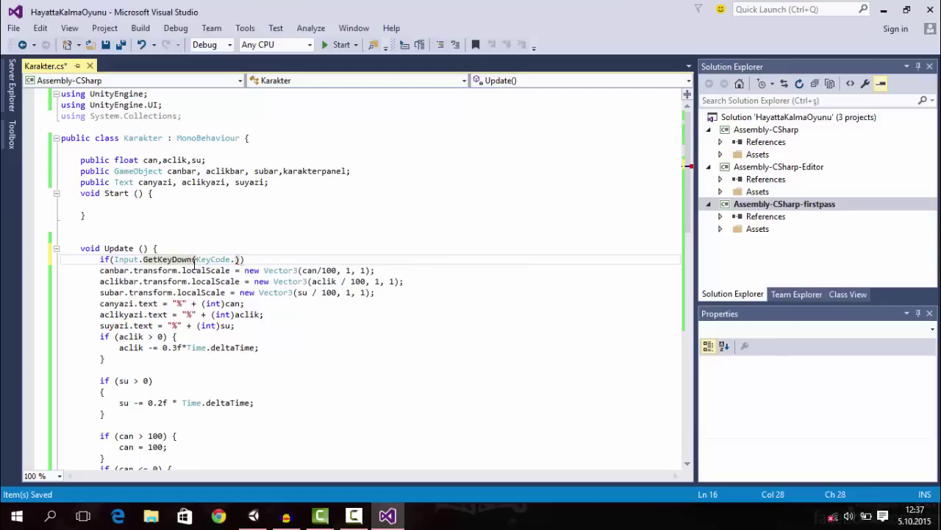
pyautogui.click(235, 259)
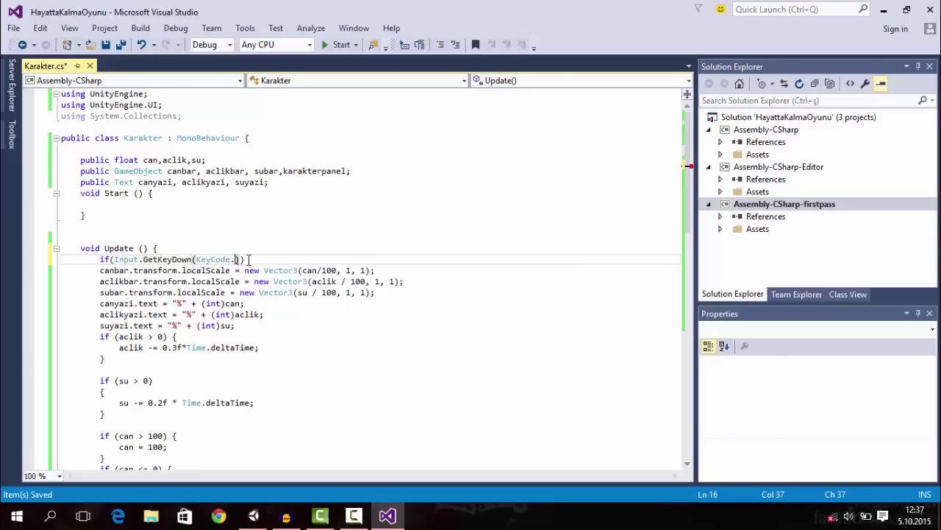
pyautogui.write('K')
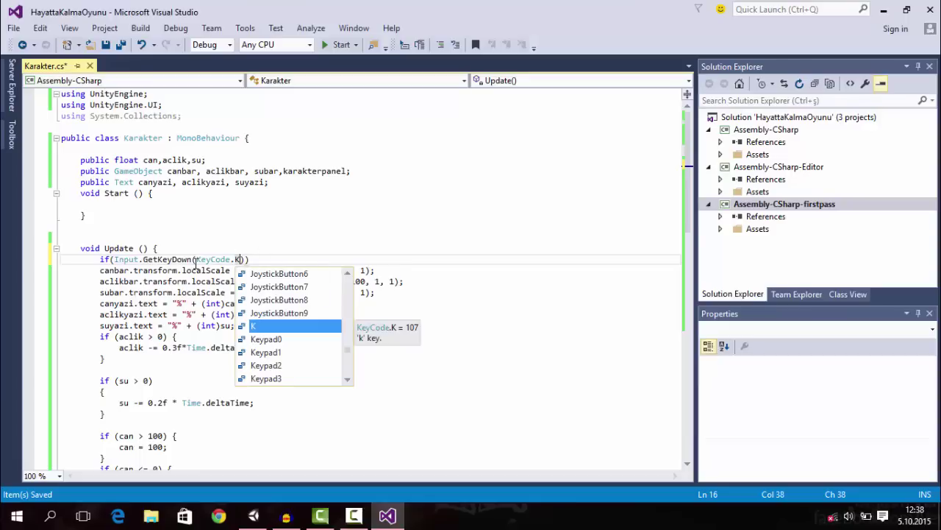
pyautogui.click(195, 259)
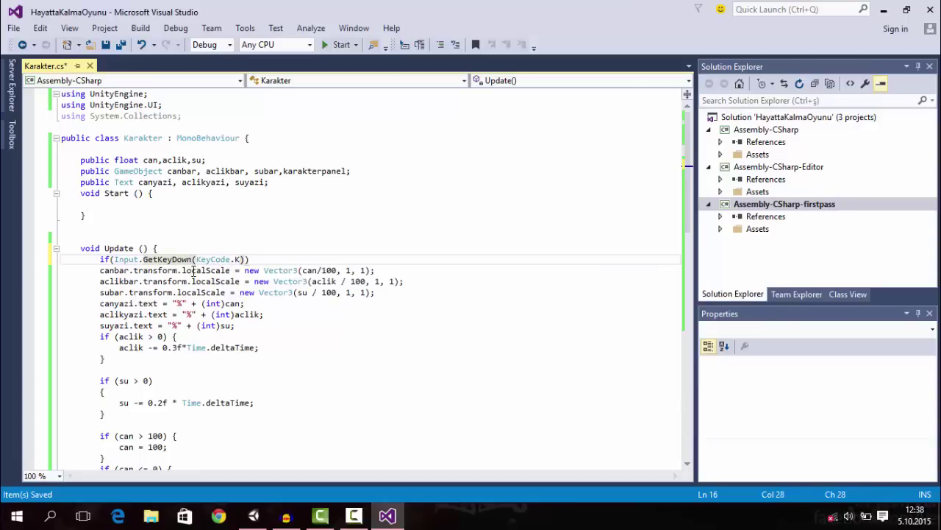
# Give the K-press condition an empty brace block with a blank line inside.
pyautogui.click(258, 257)
pyautogui.write('{')
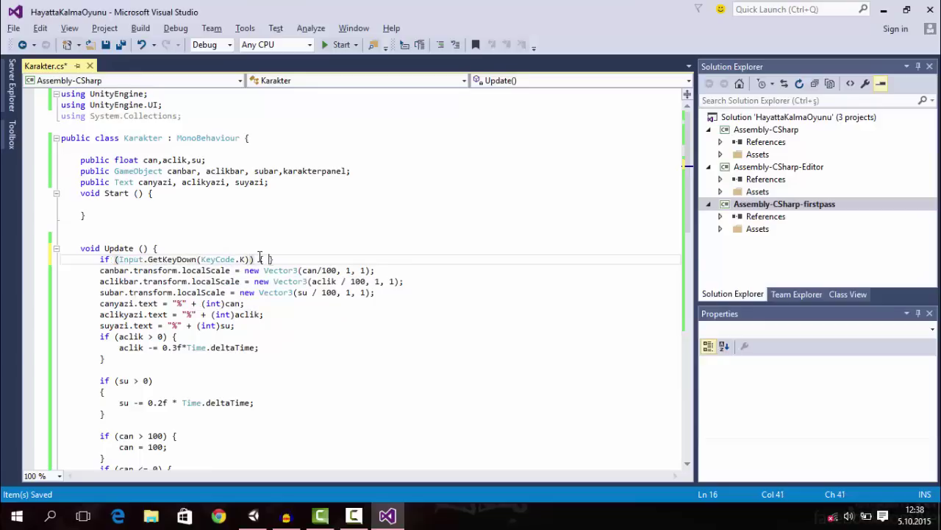
pyautogui.press('Left')
pyautogui.press('Return')
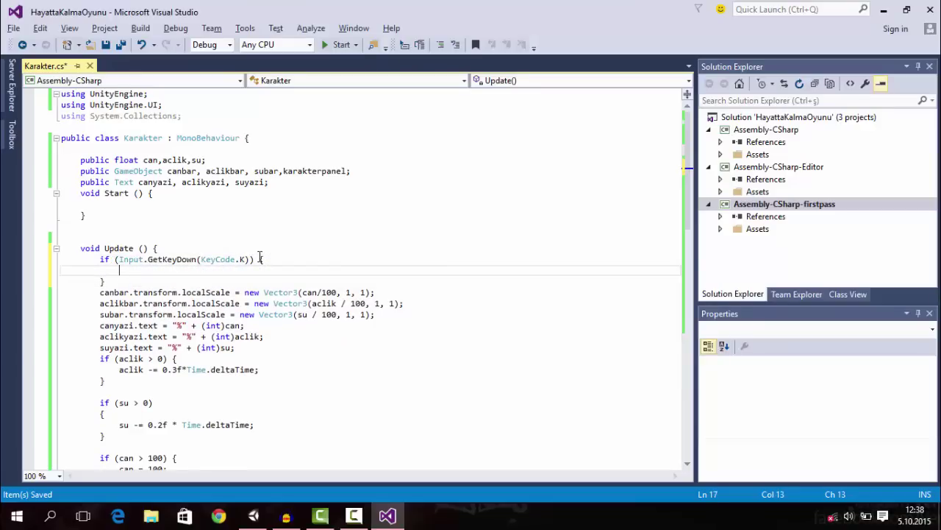
pyautogui.click(289, 181)
# Add a public bool karakteracik field below the Text fields and save.
pyautogui.press('Return')
pyautogui.write('publ')
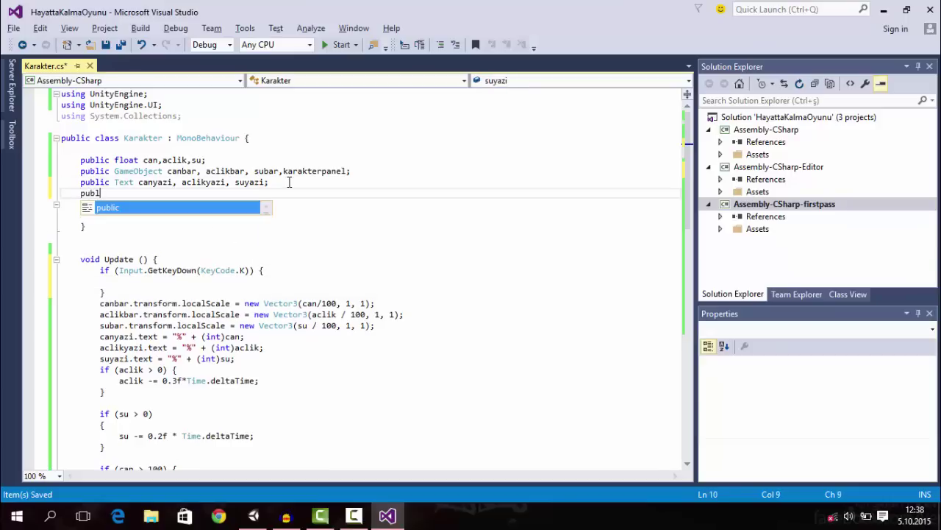
pyautogui.write('ic bool ')
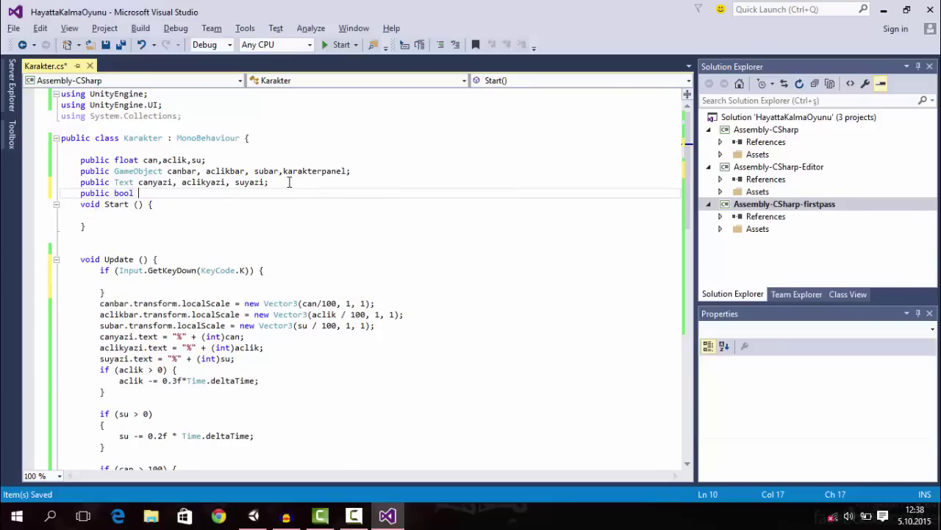
pyautogui.write('karakte')
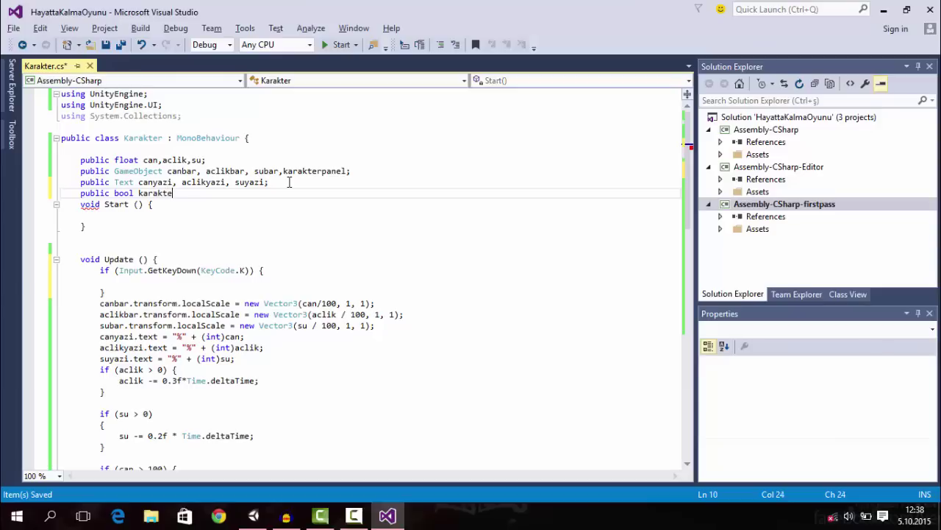
pyautogui.write('r')
pyautogui.write('ac')
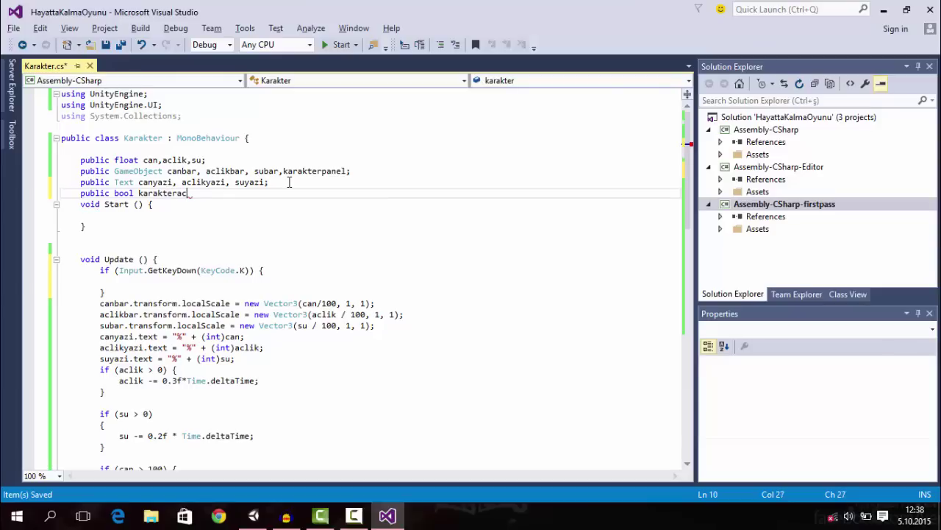
pyautogui.write('ik;')
pyautogui.hotkey('ctrl', 's')
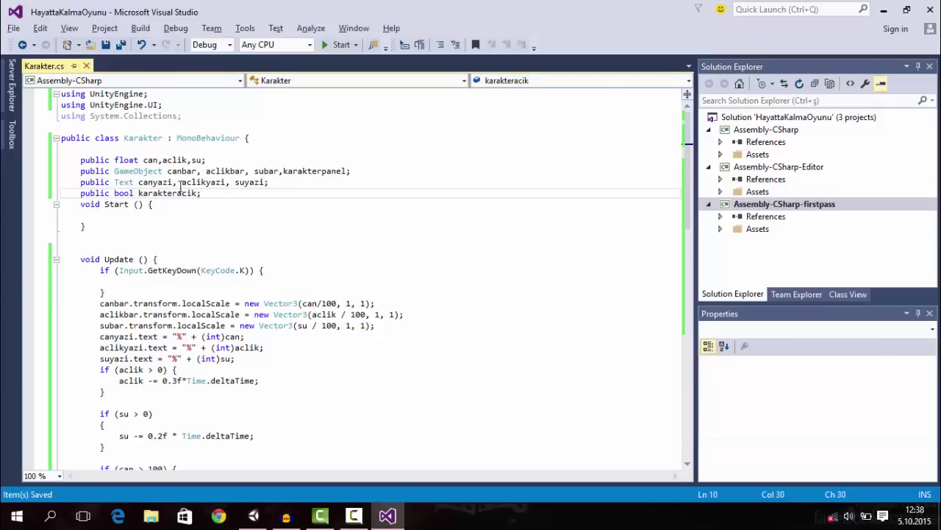
# Inside the K-press block, write karakteracik = !karakteracik; and save the script.
pyautogui.press('Left')
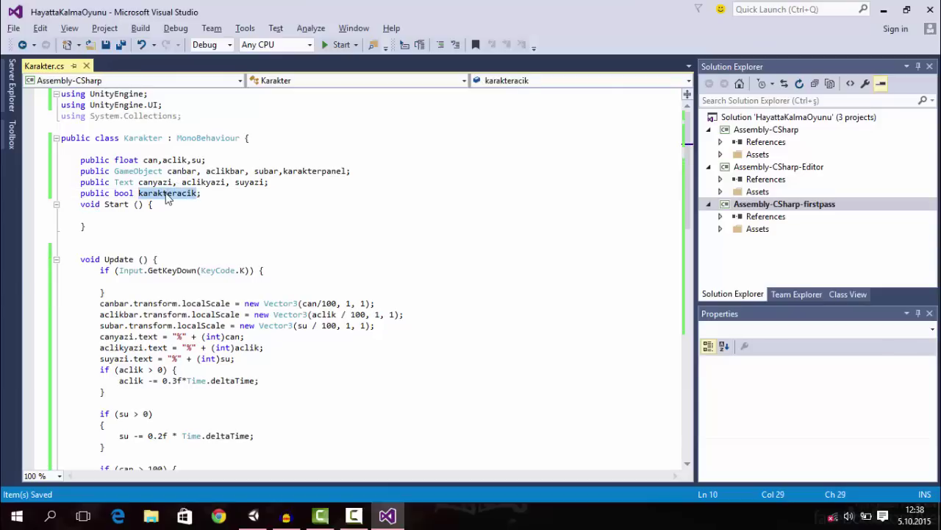
pyautogui.doubleClick(168, 194)
pyautogui.hotkey('ctrl', 'c')
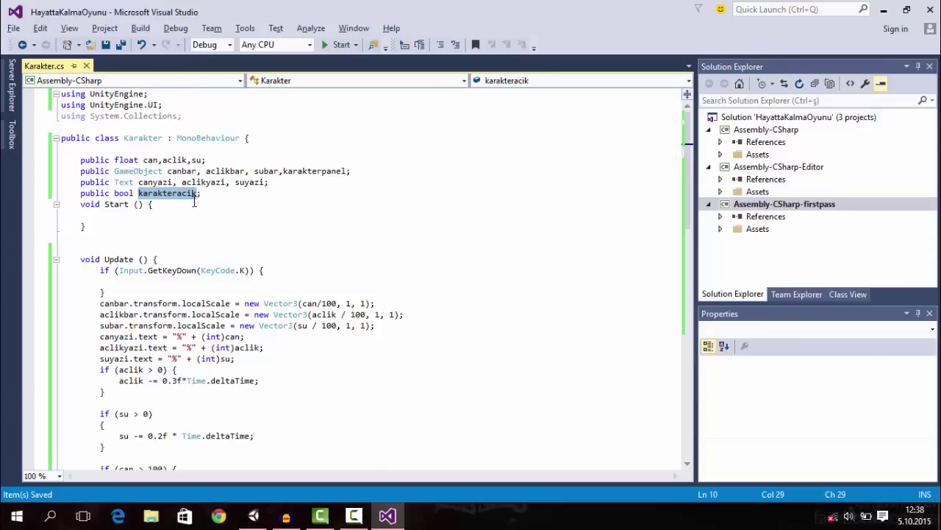
pyautogui.click(132, 282)
pyautogui.hotkey('ctrl', 'v')
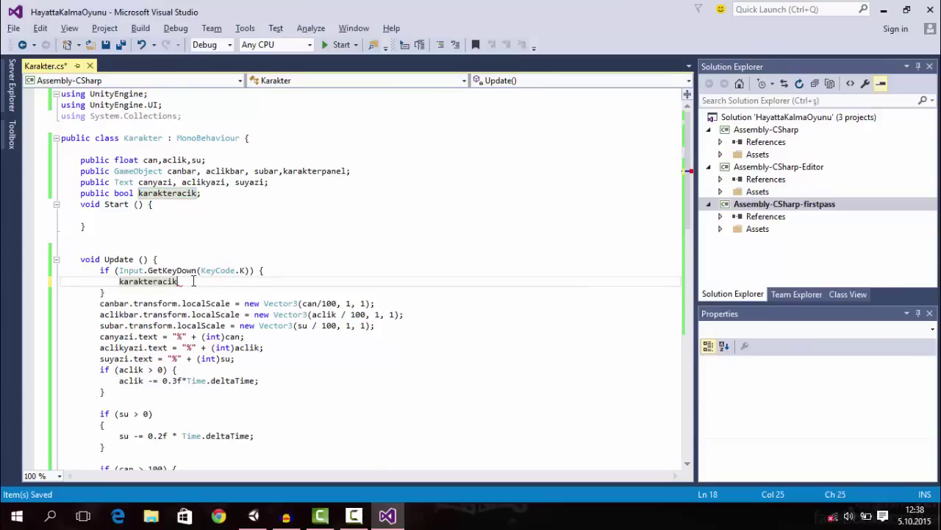
pyautogui.write(' =')
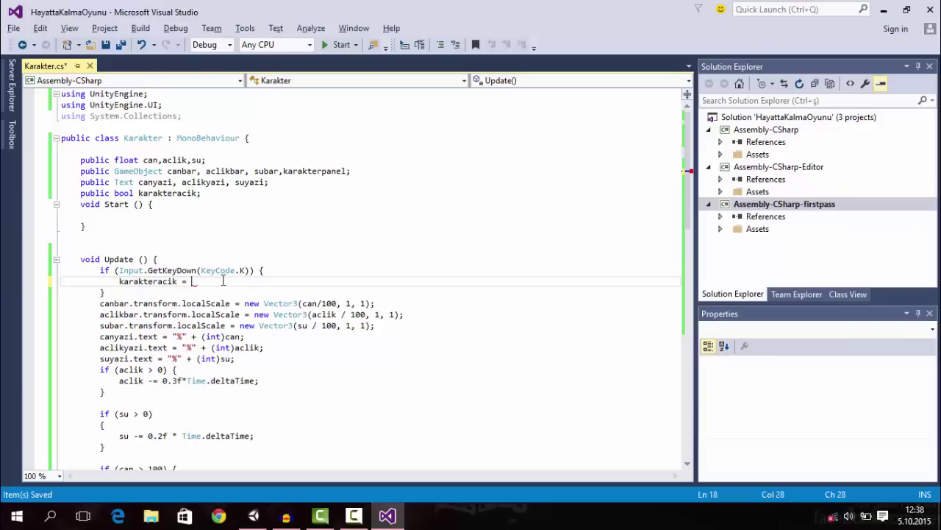
pyautogui.write(' !karakteracik;')
pyautogui.hotkey('ctrl', 's')
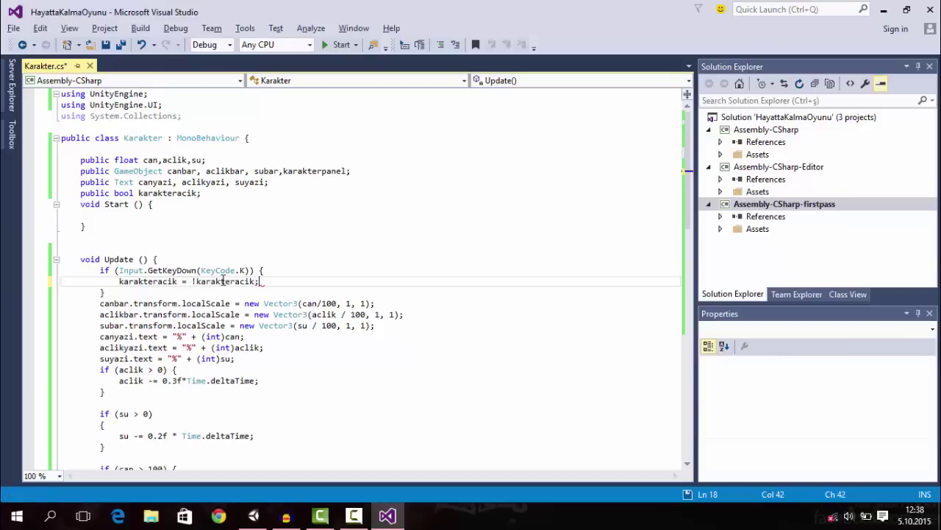
pyautogui.click(157, 282)
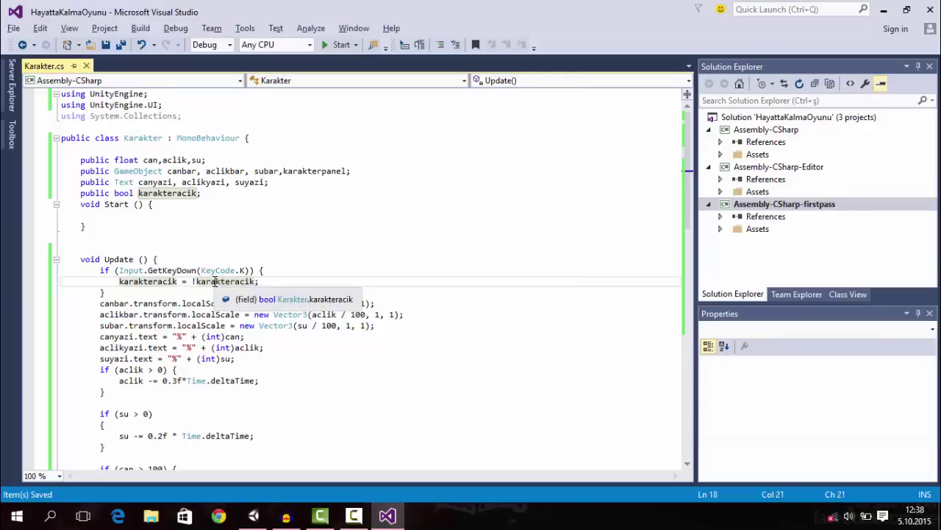
pyautogui.press('Right')
pyautogui.press('Right')
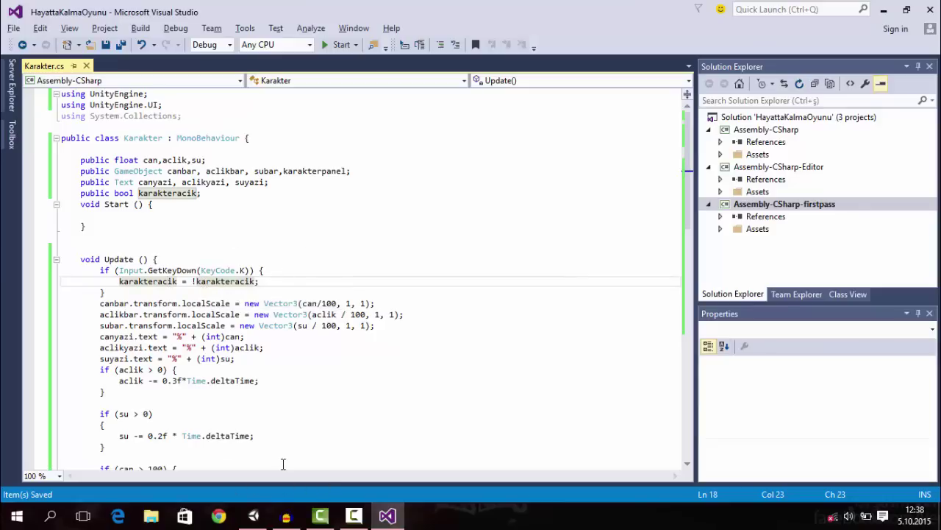
pyautogui.click(148, 283)
pyautogui.click(168, 281)
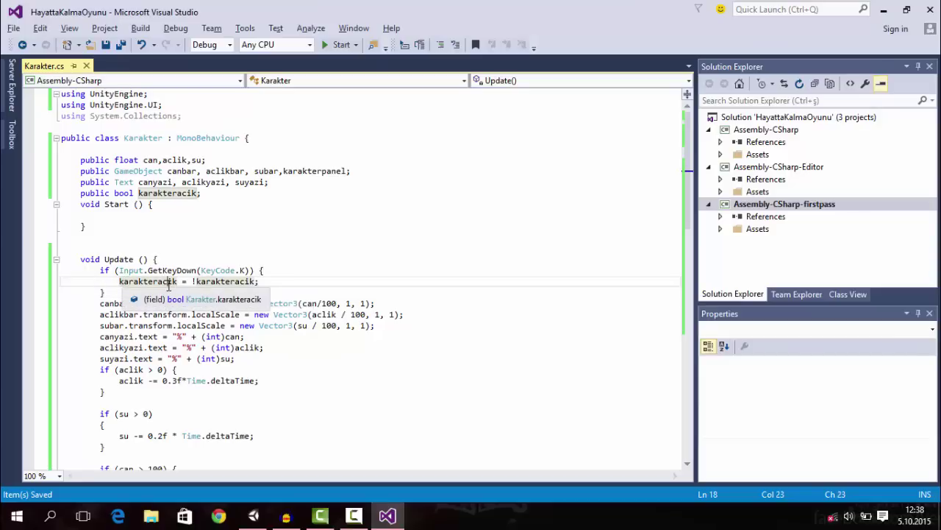
pyautogui.click(132, 270)
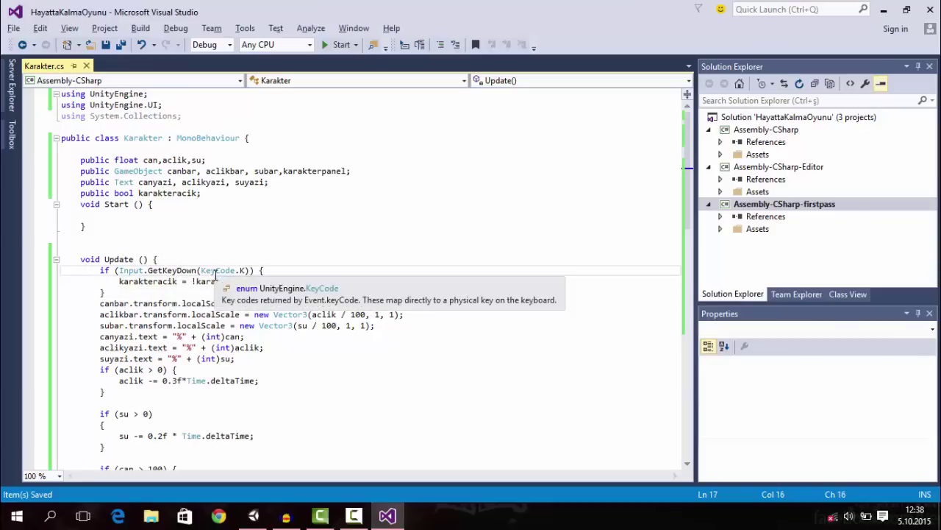
# Add an empty if (karakteracik) { } block below the toggle line.
pyautogui.click(267, 286)
pyautogui.press('Return')
pyautogui.write('i')
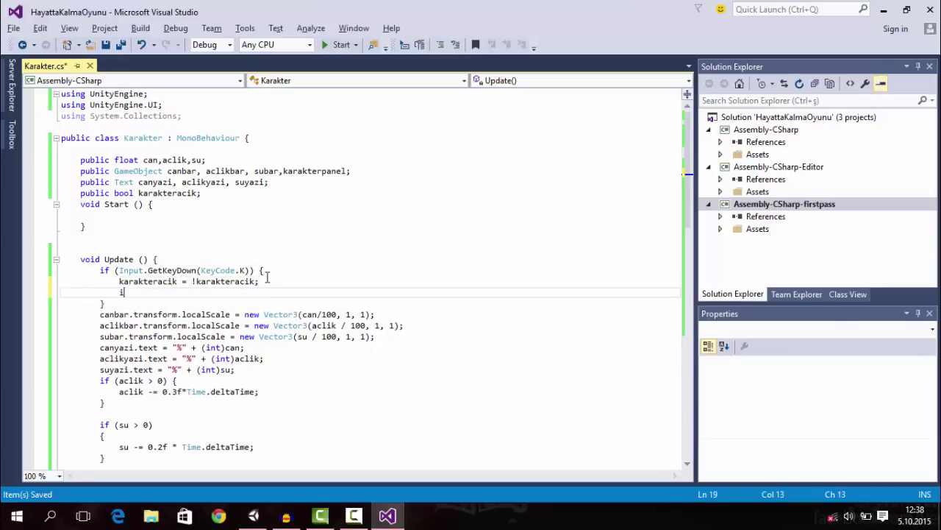
pyautogui.write('f (k')
pyautogui.write('arakteracik)')
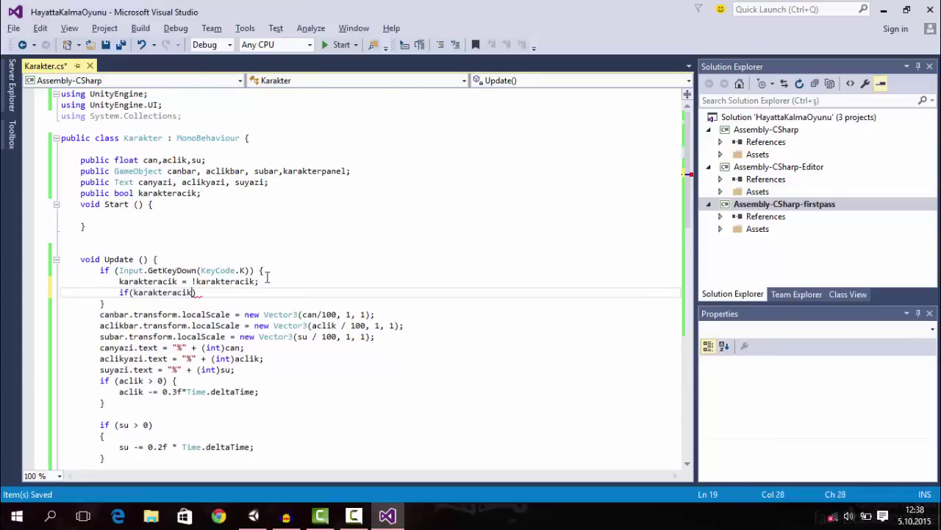
pyautogui.write(' { 0')
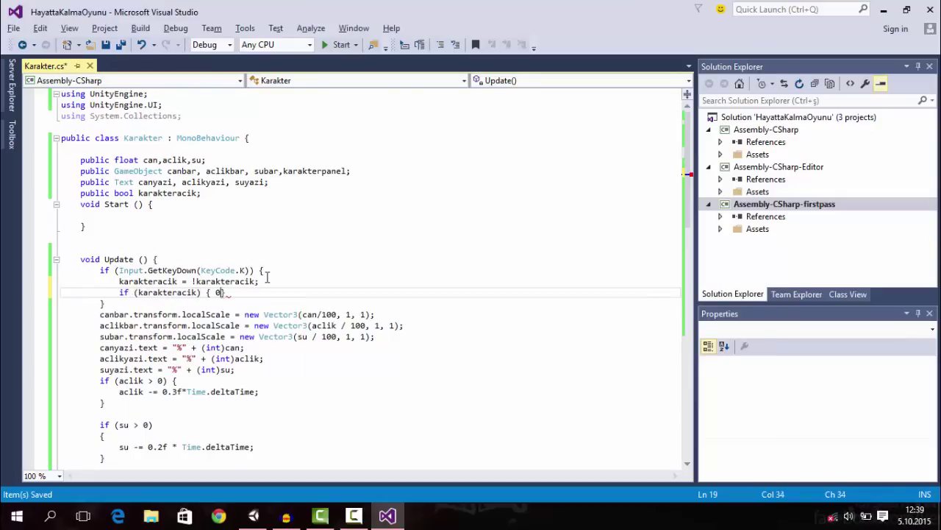
pyautogui.press('BackSpace')
pyautogui.press('Return')
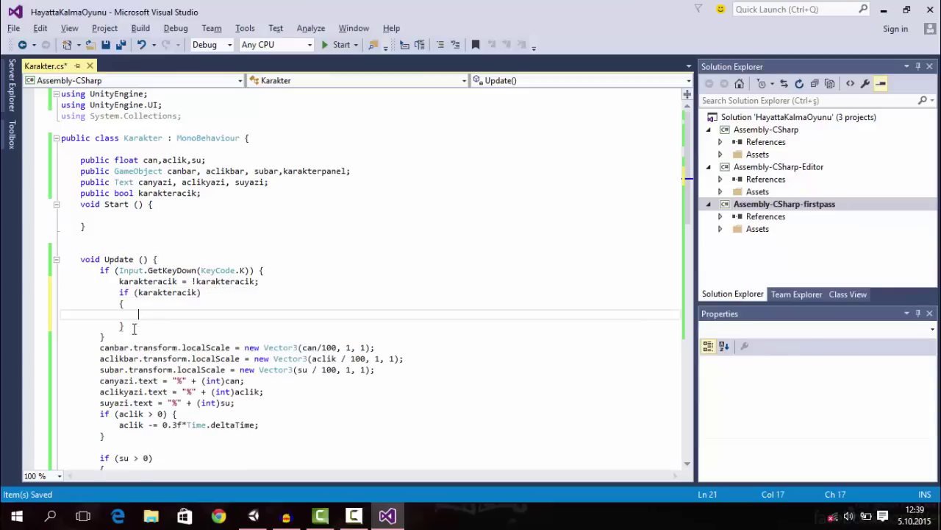
# Add an empty if (!karakteracik) { } block after the first one.
pyautogui.click(134, 321)
pyautogui.press('Return')
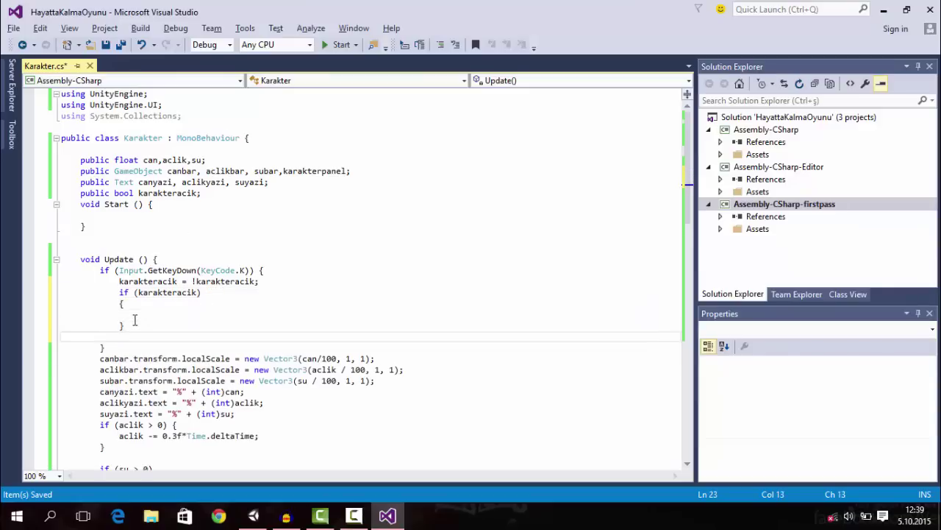
pyautogui.write('if(!')
pyautogui.write('kar')
pyautogui.press('Tab')
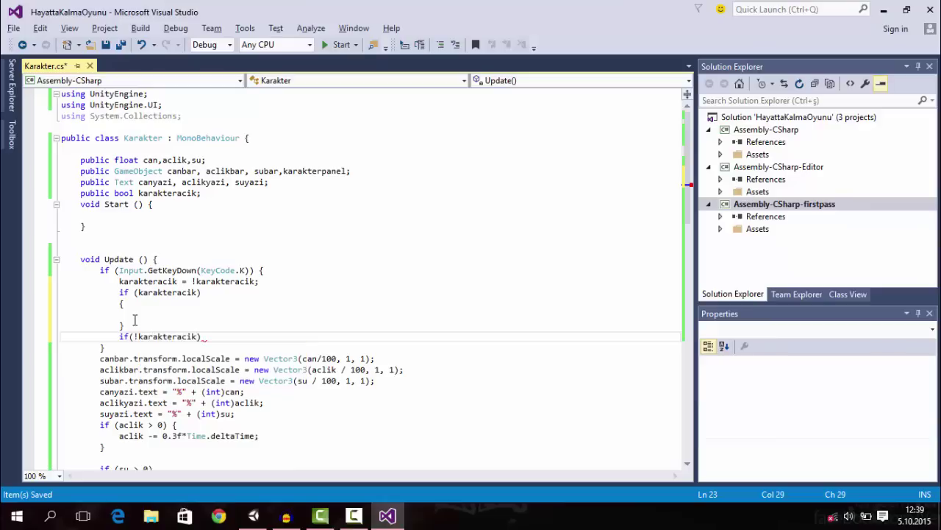
pyautogui.write('{')
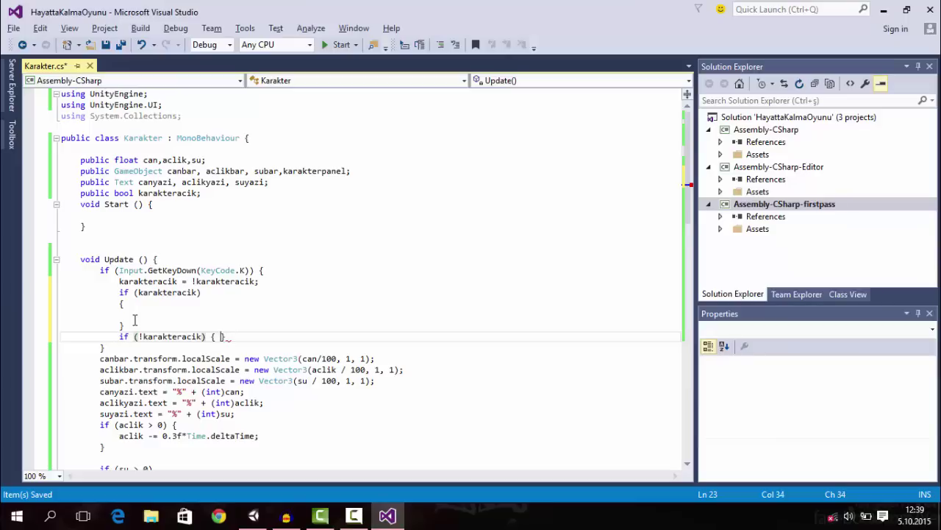
pyautogui.press('Return')
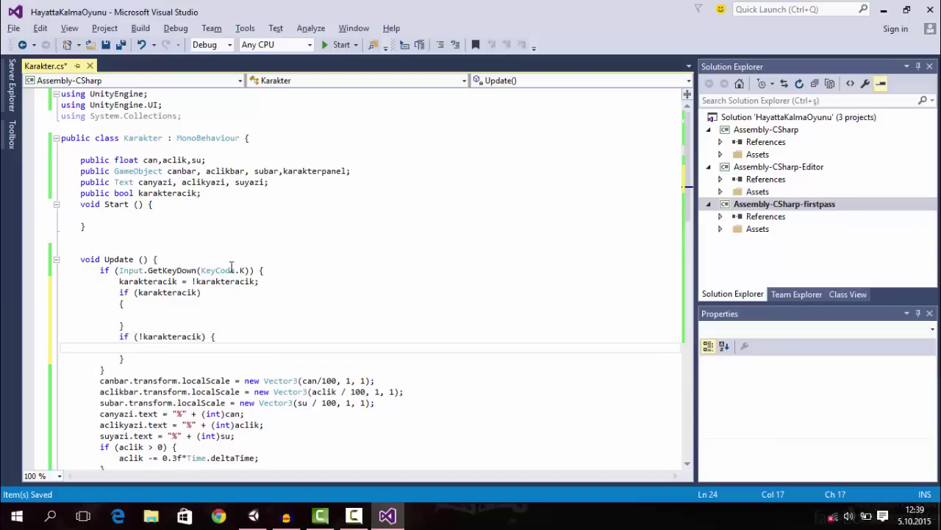
pyautogui.moveTo(206, 271)
pyautogui.click(151, 280)
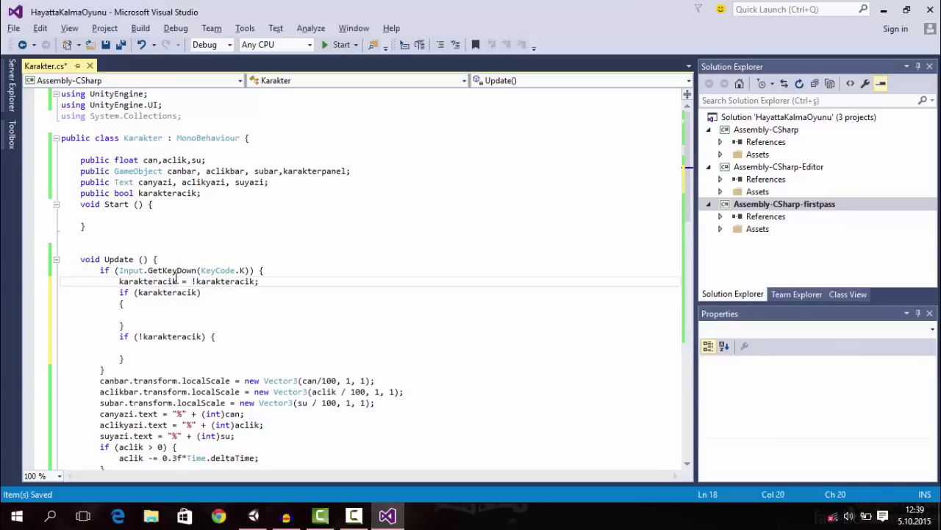
pyautogui.click(222, 281)
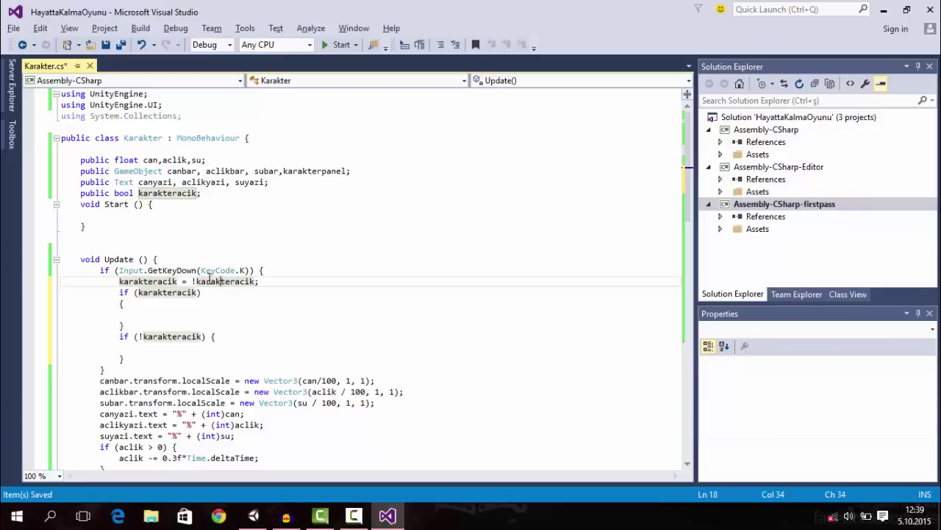
pyautogui.click(137, 314)
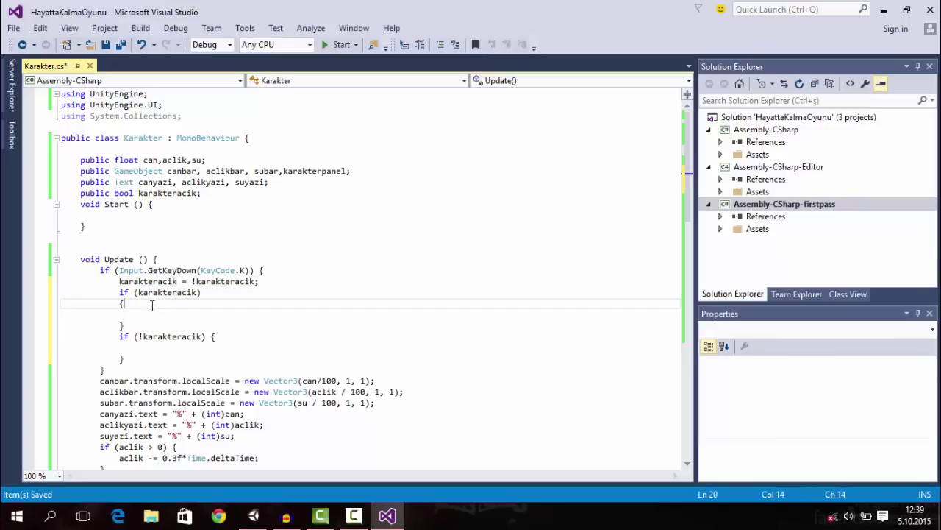
pyautogui.click(146, 348)
# Back in Unity, select KarakterPanel in the Hierarchy and open Window > Animation.
pyautogui.click(253, 515)
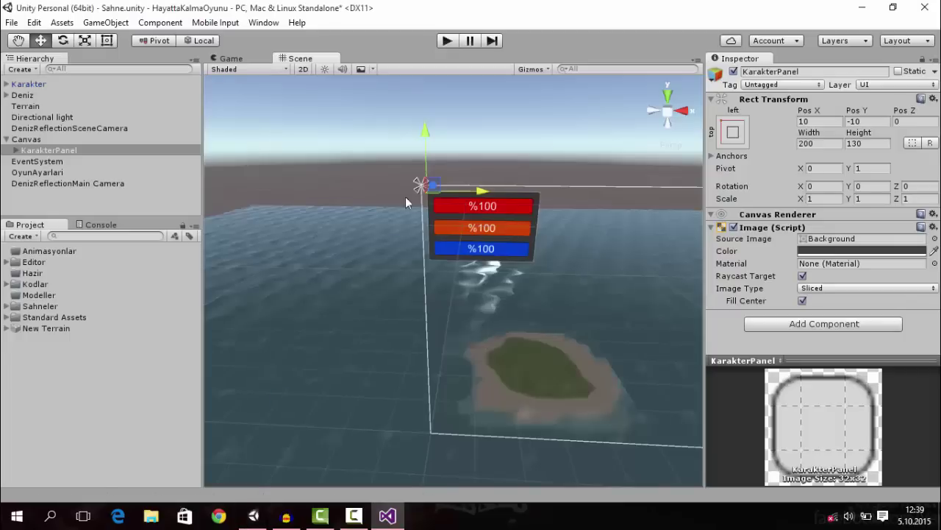
pyautogui.moveTo(447, 207)
pyautogui.mouseDown(button='right')
pyautogui.moveTo(436, 253)
pyautogui.moveTo(472, 282)
pyautogui.mouseUp(button='right')
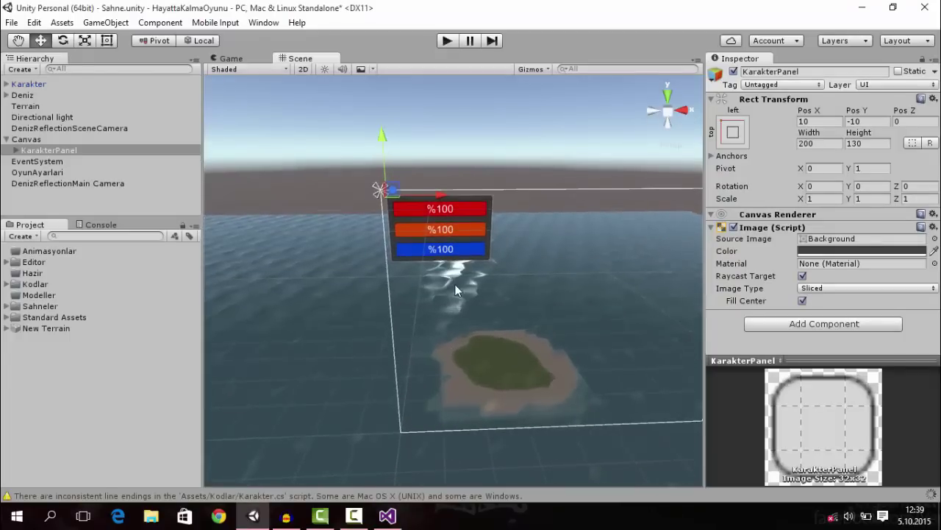
pyautogui.click(56, 149)
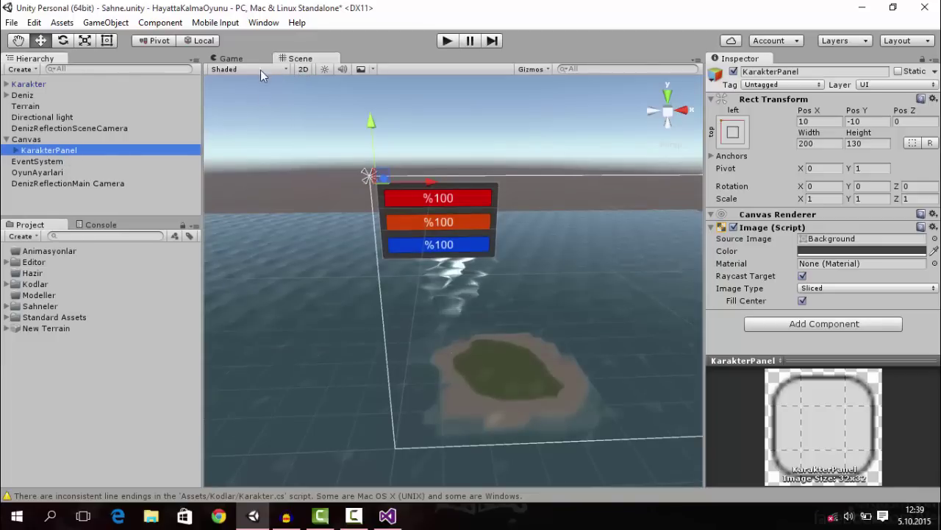
pyautogui.click(263, 22)
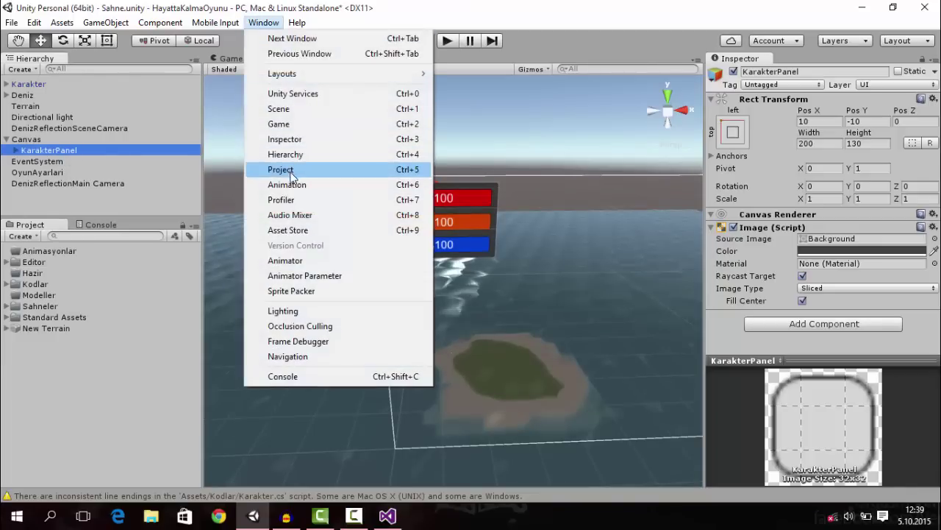
pyautogui.click(297, 185)
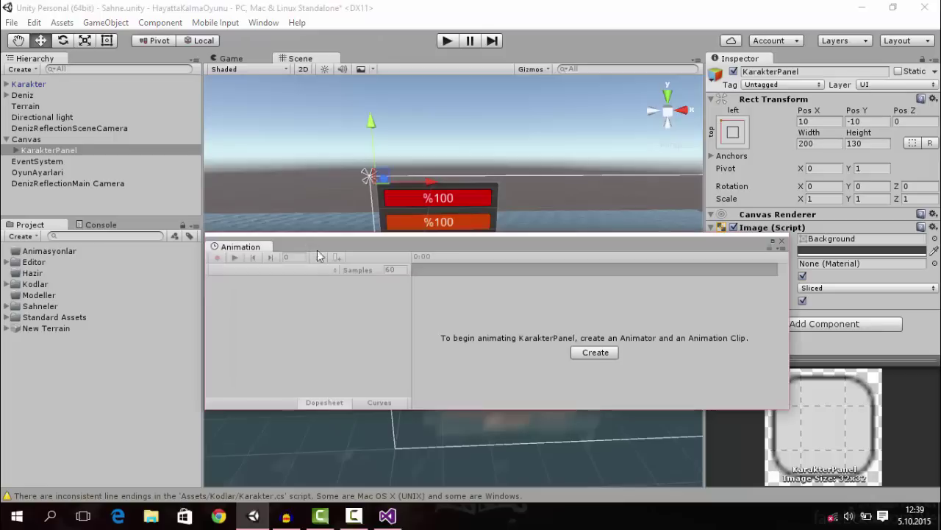
# Start a new clip and create a Paneller folder inside Animasyonlar to hold it.
pyautogui.click(593, 355)
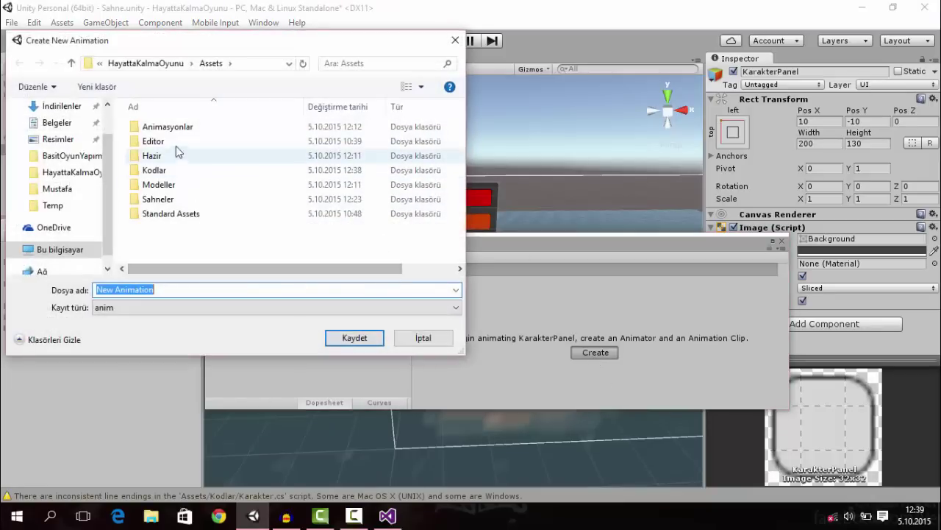
pyautogui.doubleClick(176, 128)
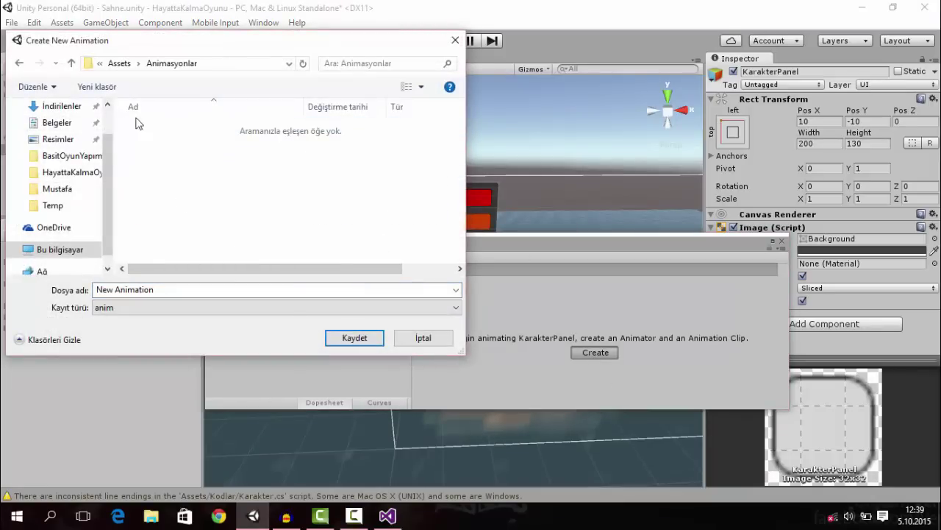
pyautogui.click(107, 89)
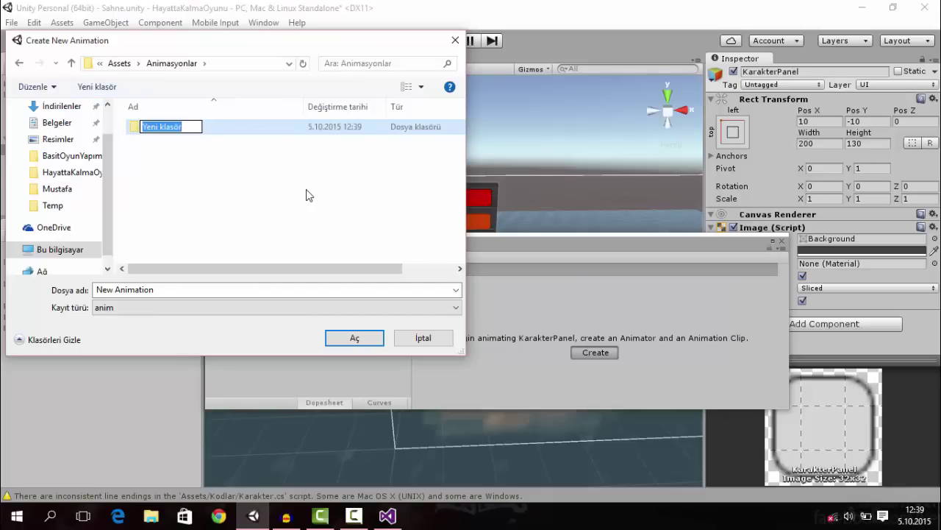
pyautogui.write('Pan')
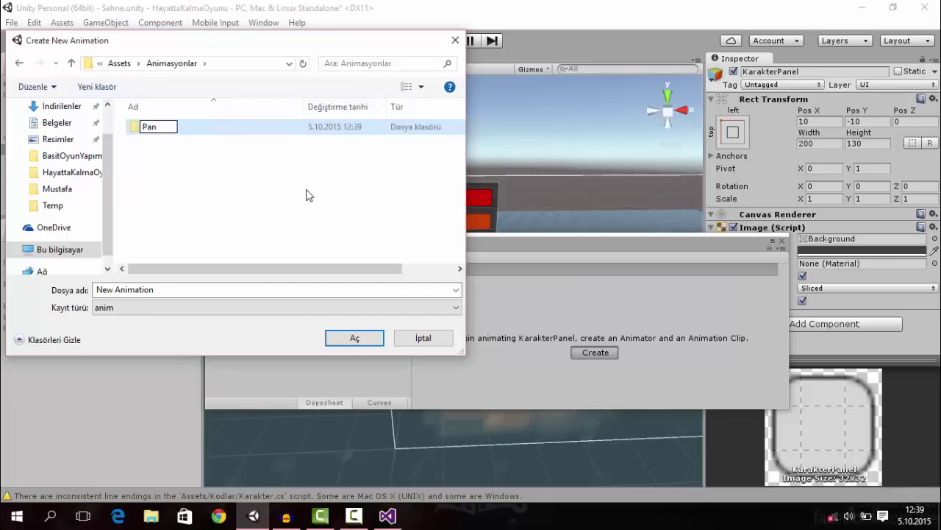
pyautogui.write('eller')
pyautogui.press('Return')
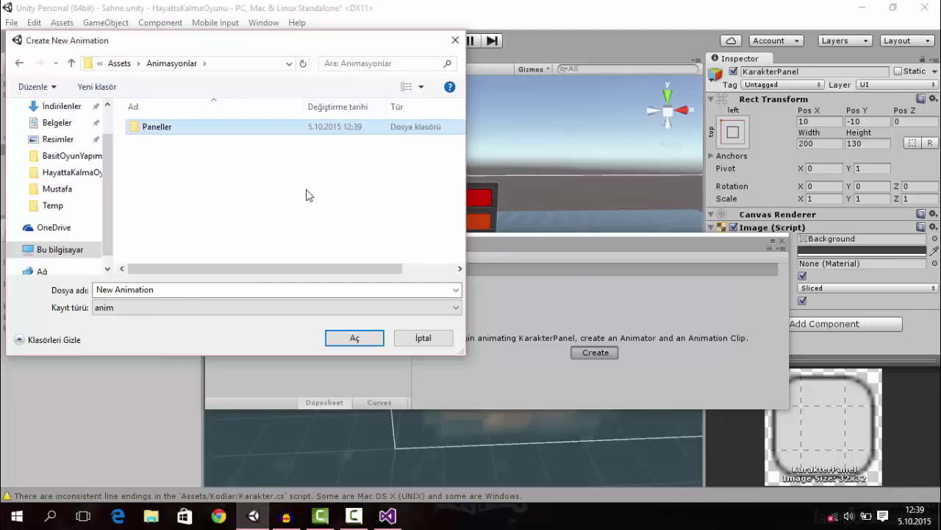
pyautogui.doubleClick(161, 126)
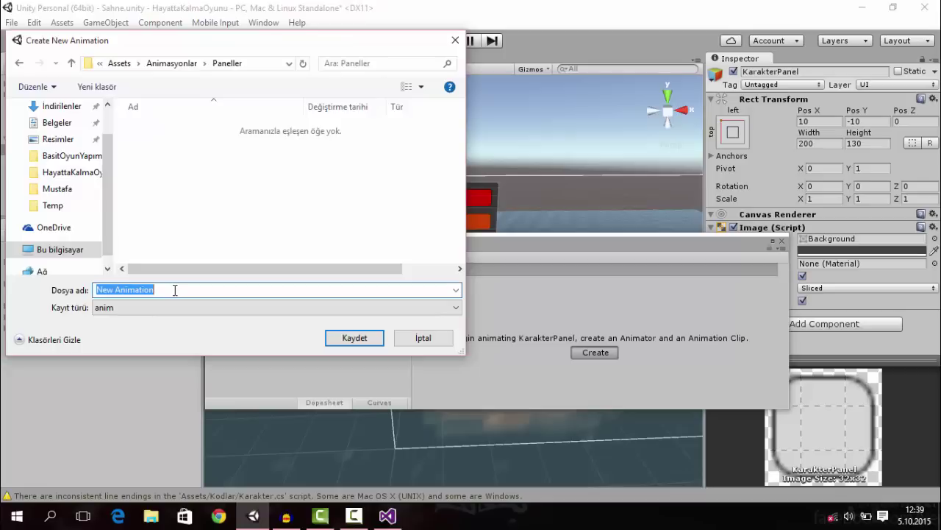
# Name the clip Karakterpanelacik and save it in the Paneller folder.
pyautogui.press('BackSpace')
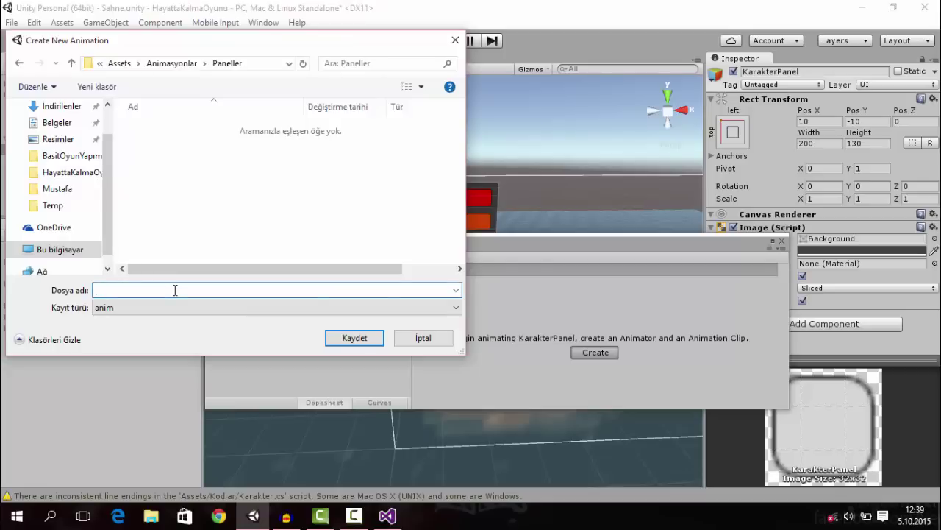
pyautogui.write('KRA')
pyautogui.write('ane')
pyautogui.press('BackSpace')
pyautogui.write('acik')
pyautogui.click(341, 334)
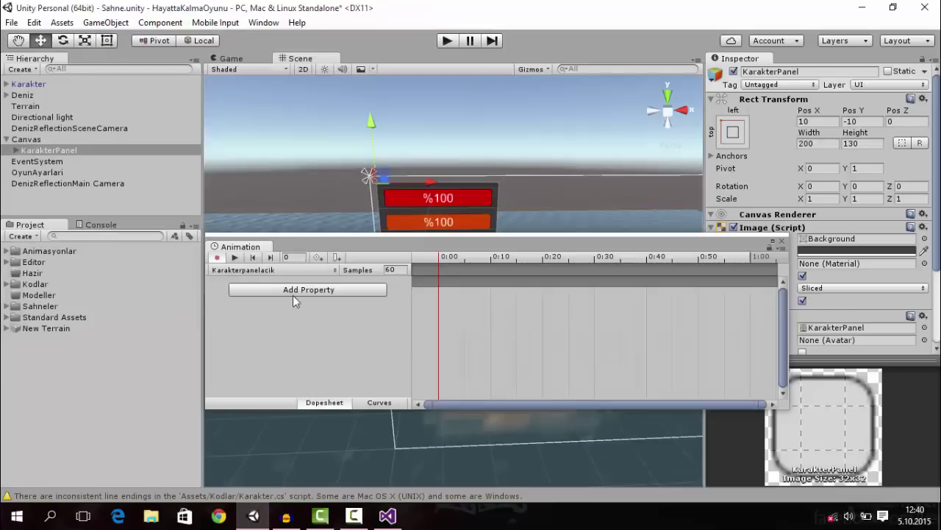
# In record mode, key KarakterPanel's Pos X at -300 on frame 0 and 10 on frame 20.
pyautogui.moveTo(446, 117)
pyautogui.mouseDown(button='middle')
pyautogui.moveTo(459, 172)
pyautogui.moveTo(470, 151)
pyautogui.mouseUp(button='middle')
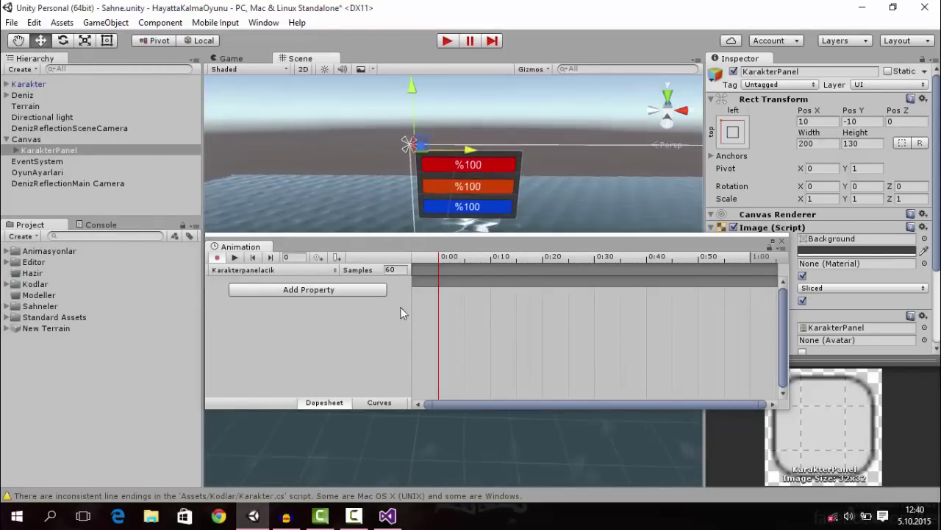
pyautogui.moveTo(461, 151)
pyautogui.mouseDown()
pyautogui.moveTo(343, 165)
pyautogui.moveTo(471, 164)
pyautogui.mouseUp()
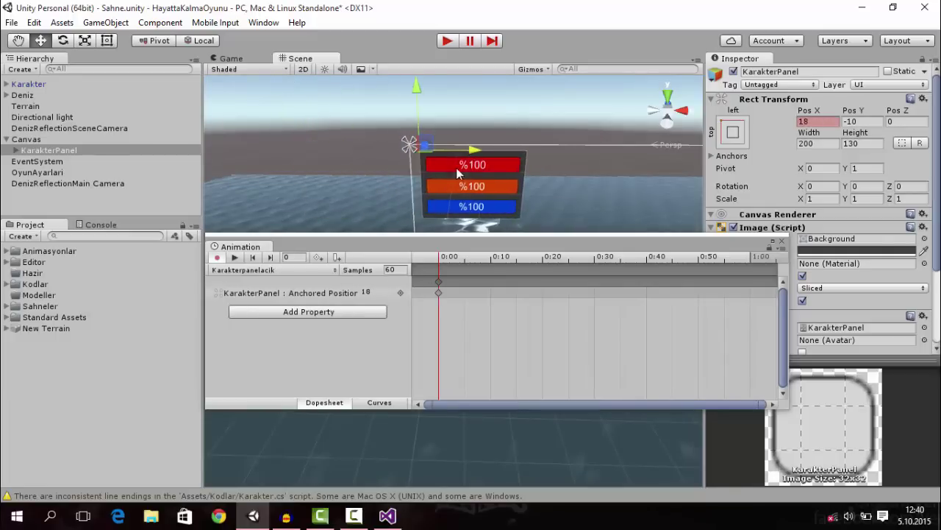
pyautogui.moveTo(470, 162); pyautogui.dragTo(353, 168)
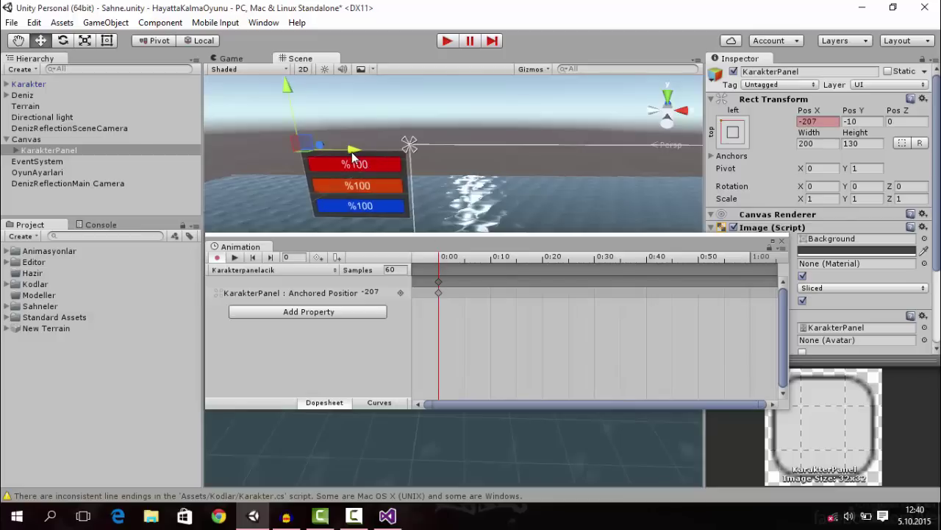
pyautogui.click(805, 123)
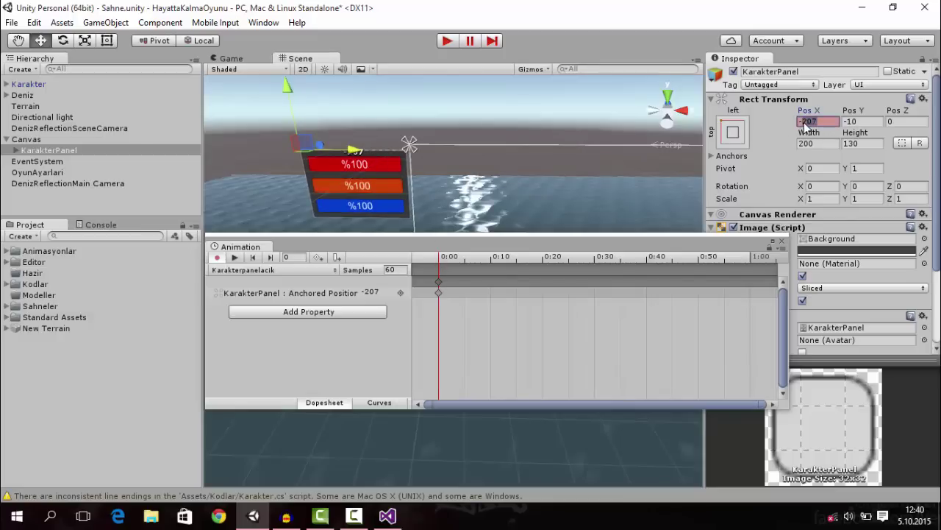
pyautogui.write('0')
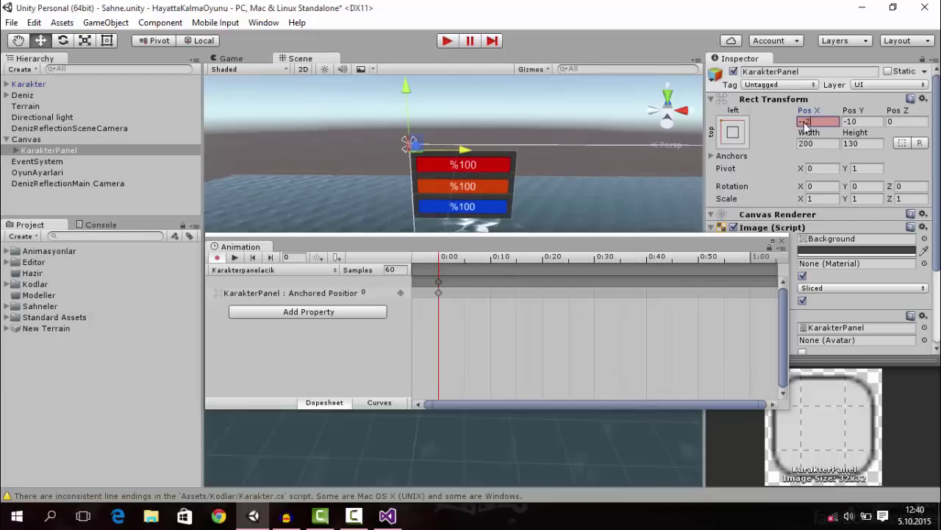
pyautogui.write('-300')
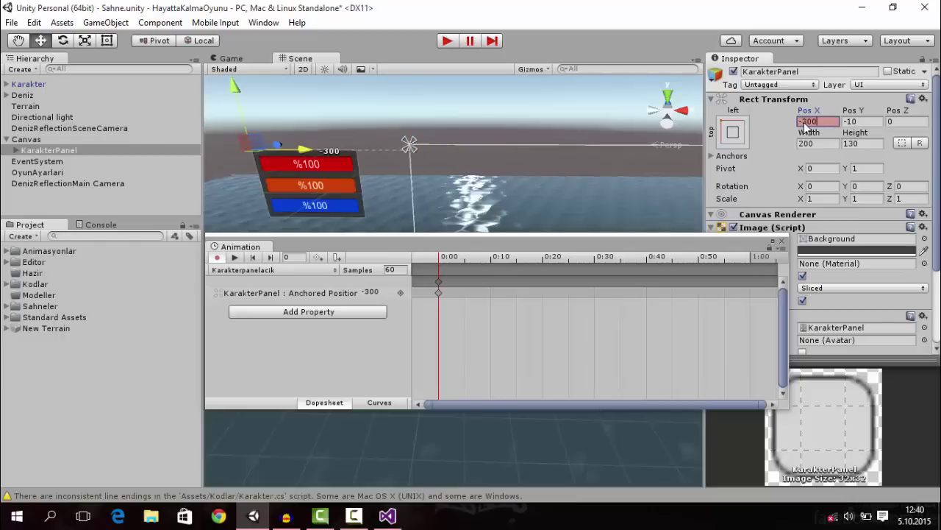
pyautogui.doubleClick(276, 258)
pyautogui.write('0')
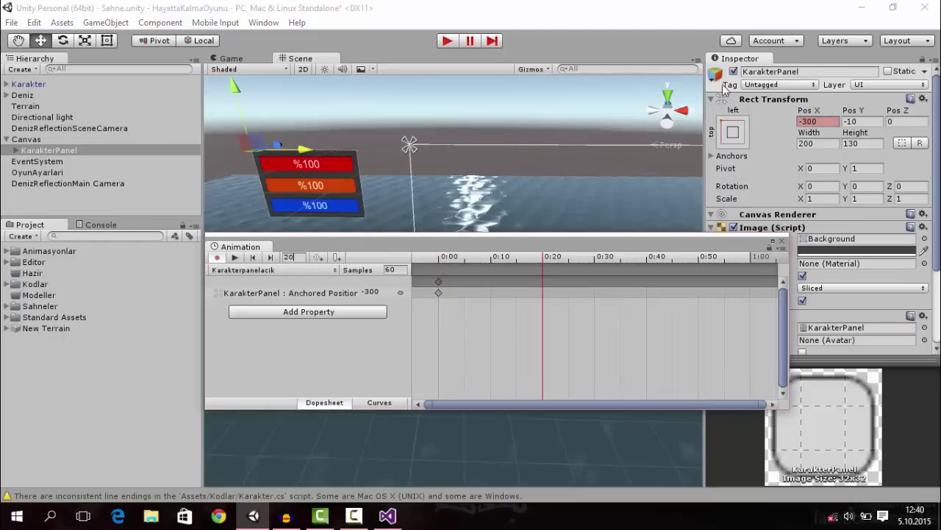
pyautogui.click(809, 121)
pyautogui.write('0')
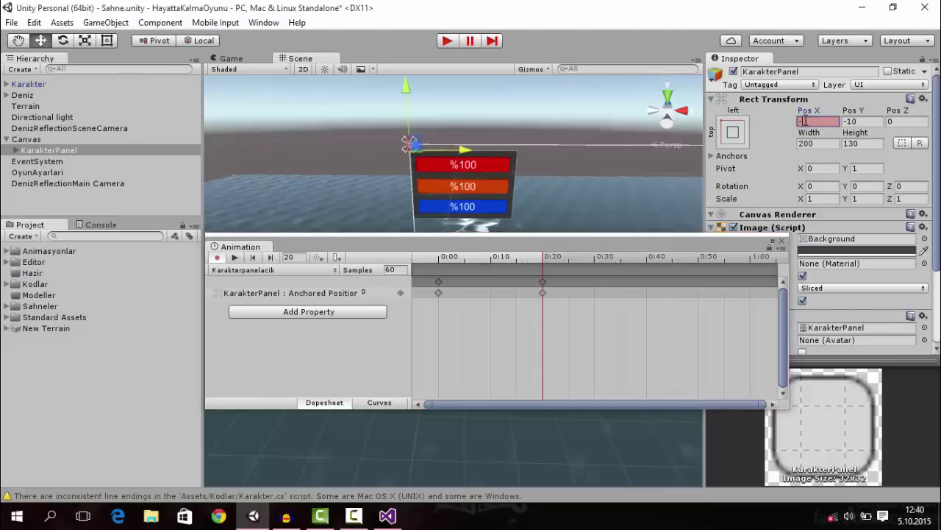
pyautogui.write('1')
pyautogui.press('BackSpace')
pyautogui.press('BackSpace')
pyautogui.write('10')
# Preview the slide-in animation in the Game and Scene views.
pyautogui.click(234, 58)
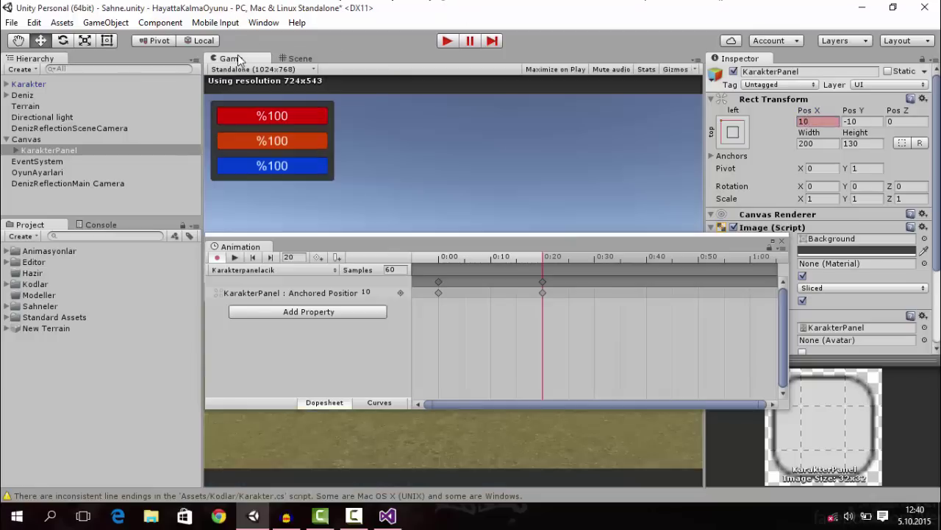
pyautogui.click(294, 58)
pyautogui.click(234, 257)
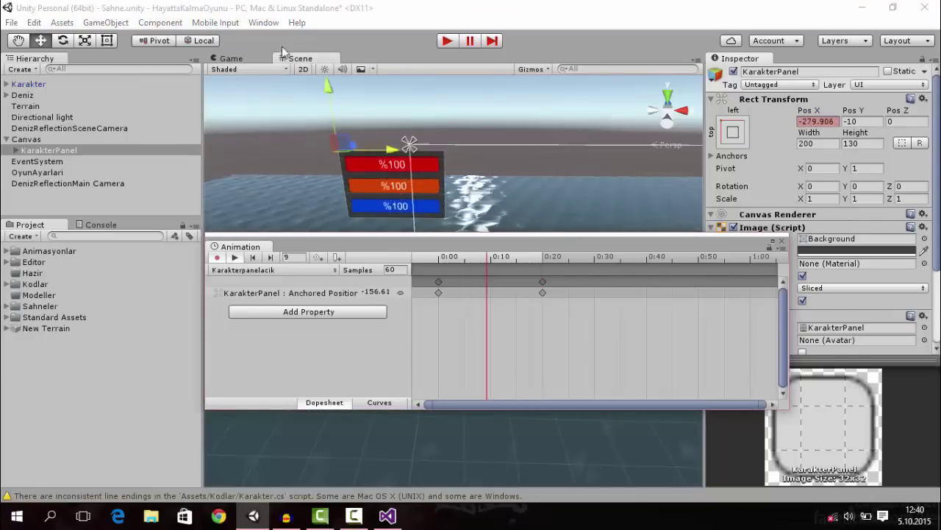
pyautogui.click(261, 55)
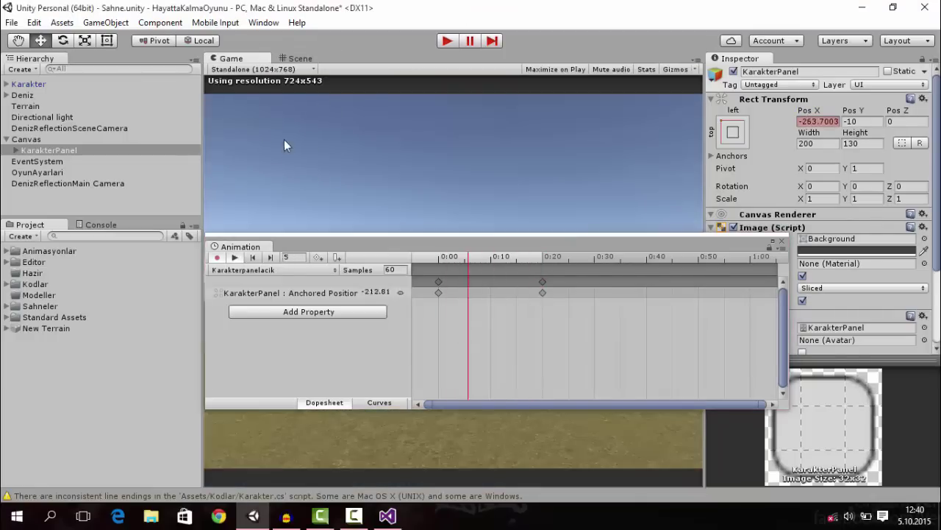
pyautogui.click(298, 58)
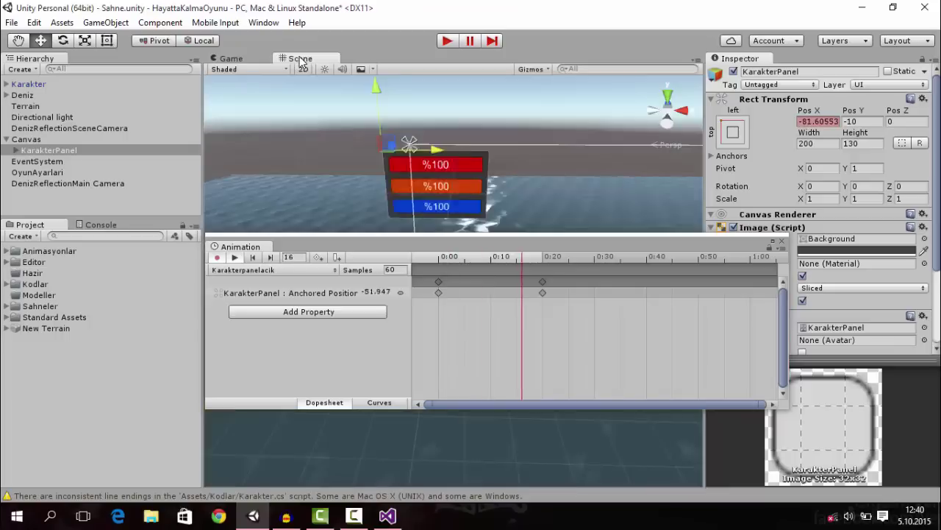
pyautogui.click(234, 257)
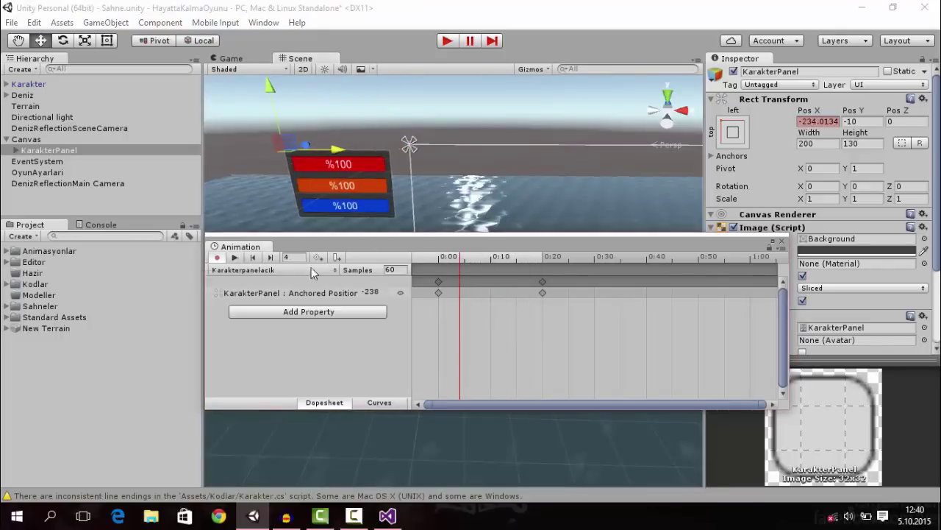
# Move the end keyframe from 0:20 to 0:40 and replay to check the slower slide.
pyautogui.moveTo(542, 281); pyautogui.dragTo(647, 282)
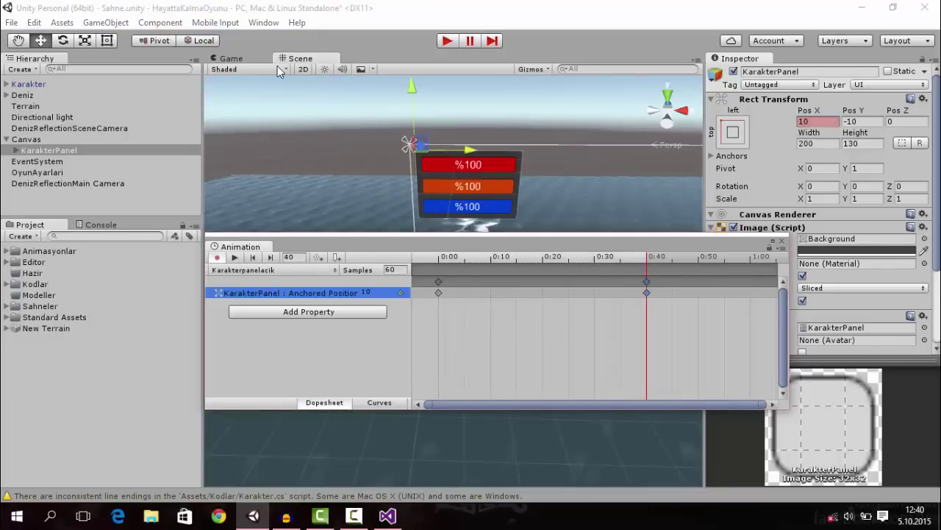
pyautogui.click(229, 58)
pyautogui.click(235, 257)
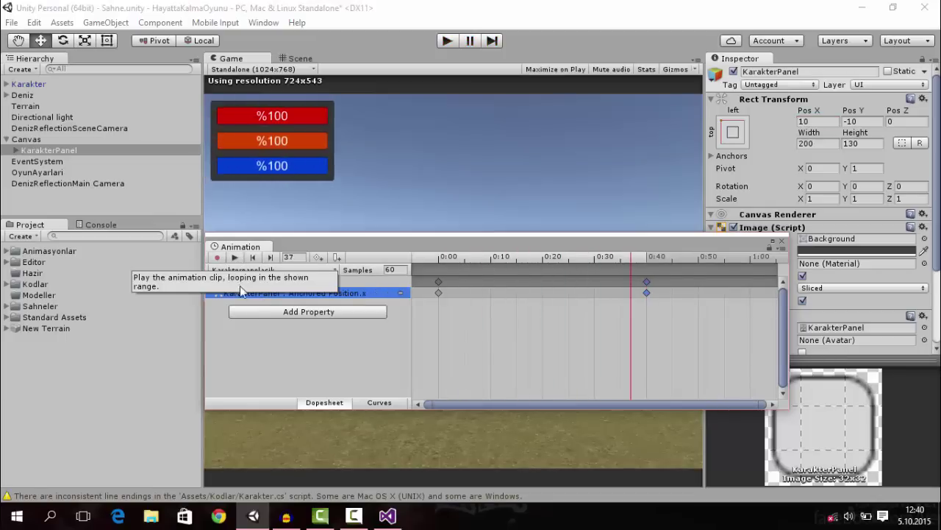
pyautogui.click(257, 342)
# From KarakterPanel's clip dropdown, create a new clip and save it as Karakterpanelkapat.
pyautogui.click(81, 150)
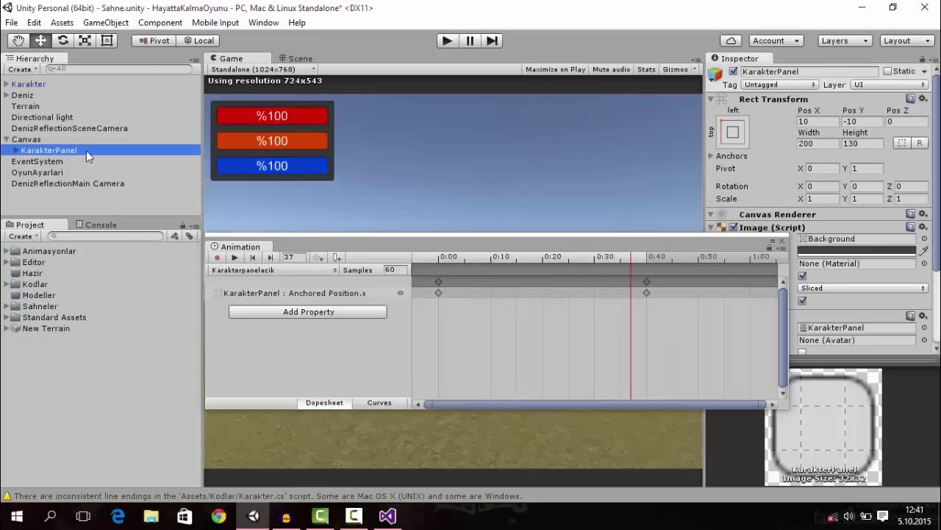
pyautogui.click(249, 268)
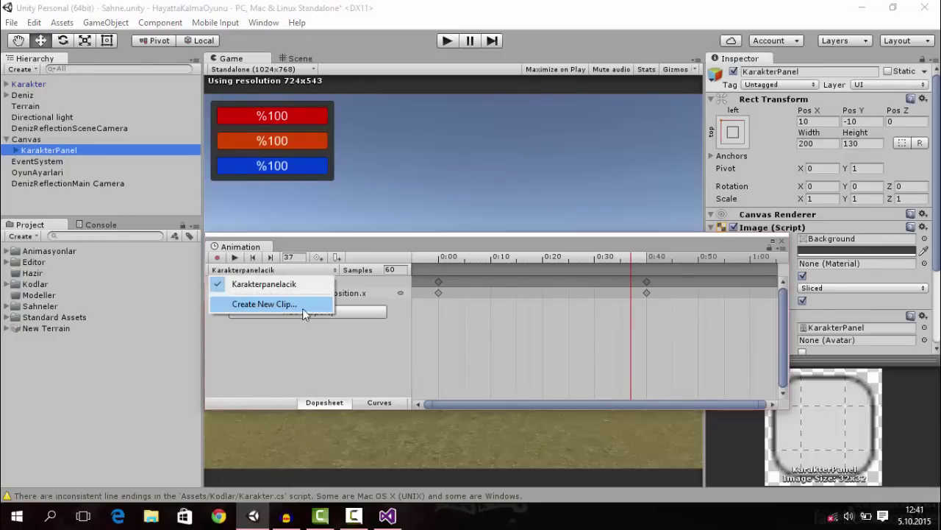
pyautogui.click(278, 304)
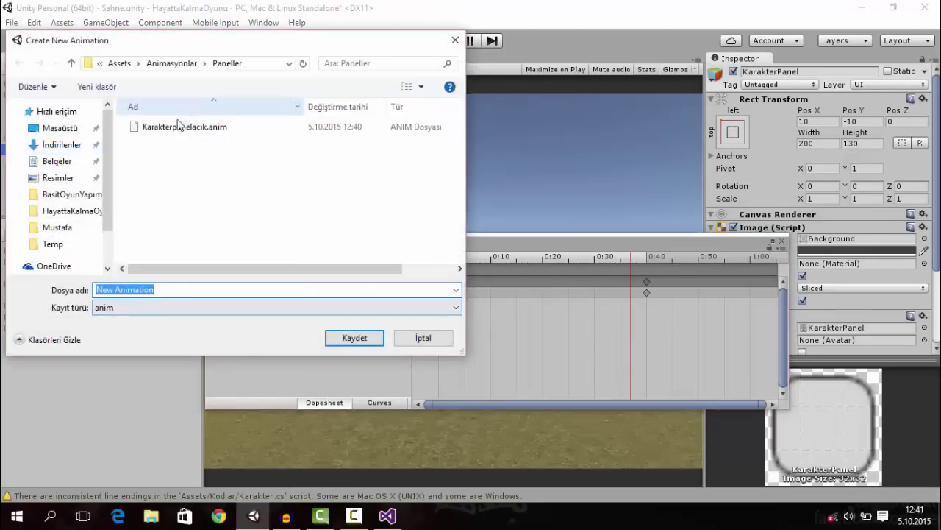
pyautogui.click(219, 130)
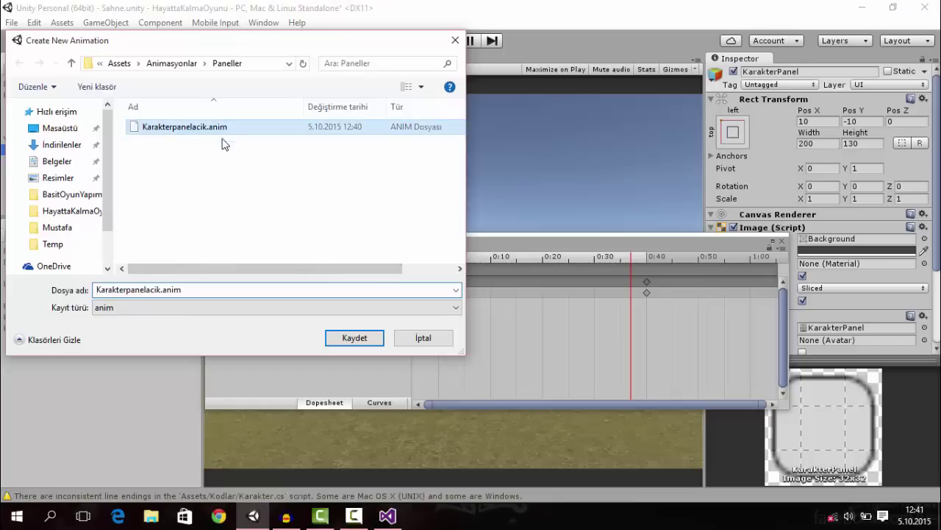
pyautogui.click(190, 290)
pyautogui.click(190, 289)
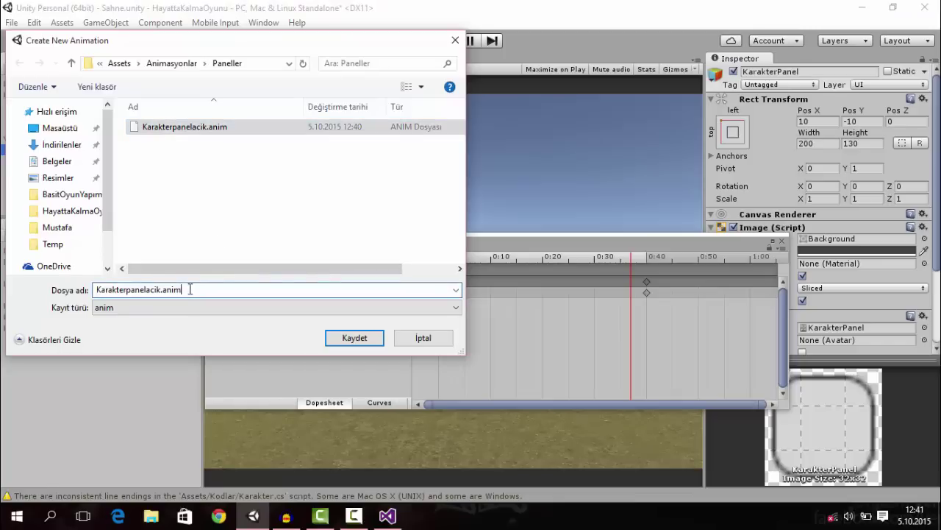
pyautogui.press('BackSpace')
pyautogui.press('BackSpace')
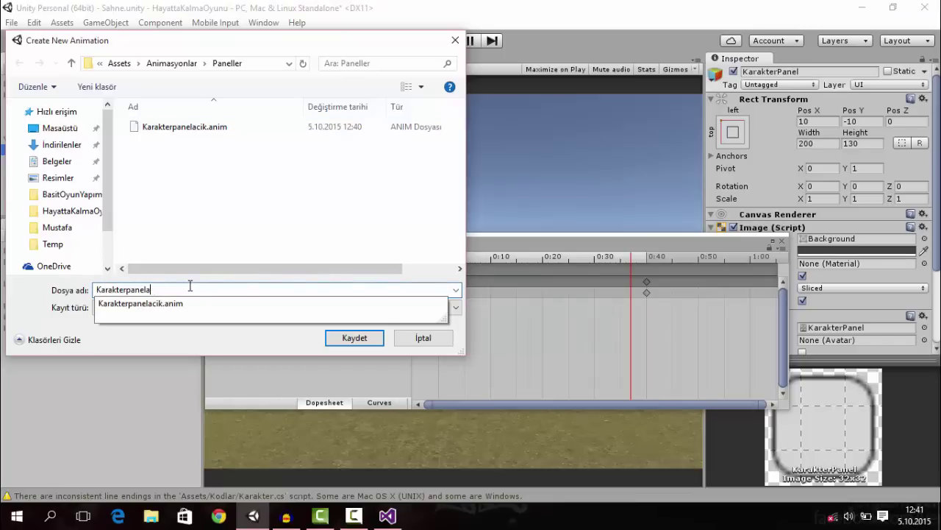
pyautogui.press('BackSpace')
pyautogui.write('kapat')
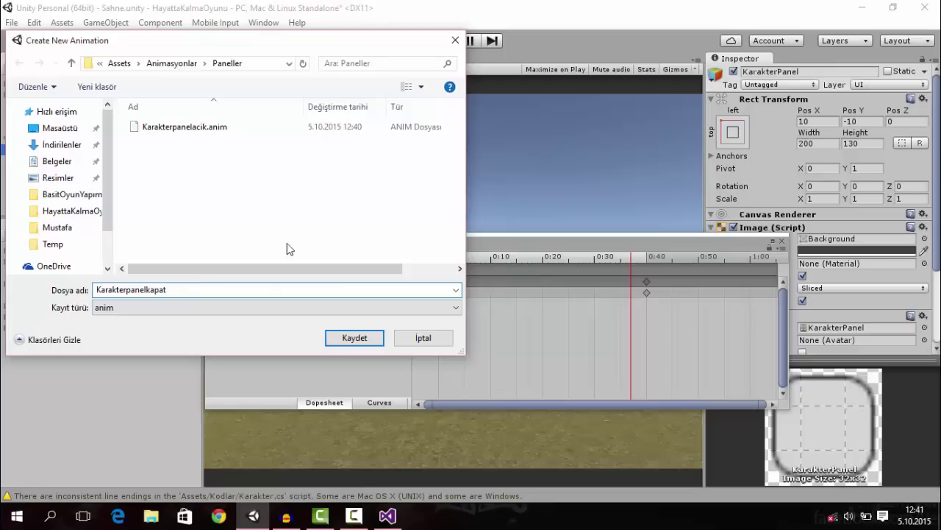
pyautogui.click(351, 338)
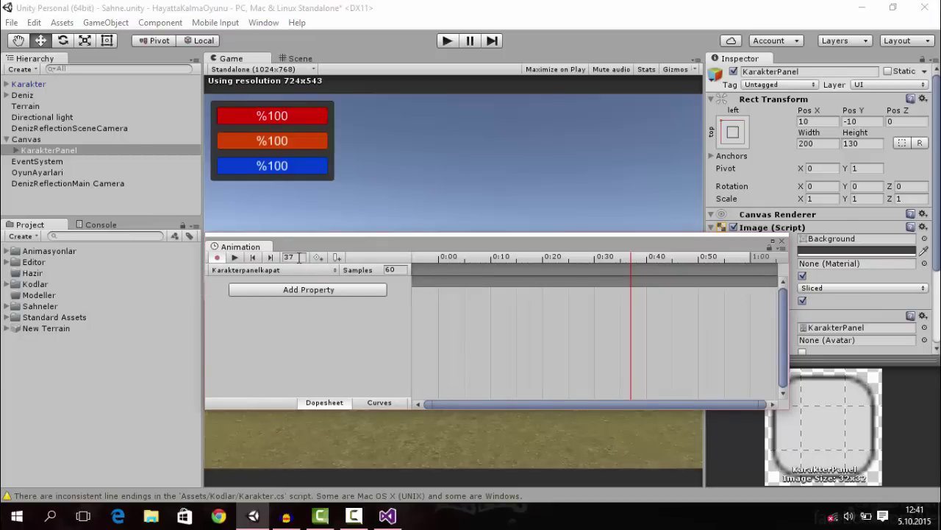
# Key the closing clip's Pos X at frame 40 so the panel slides out, then preview it.
pyautogui.write('0')
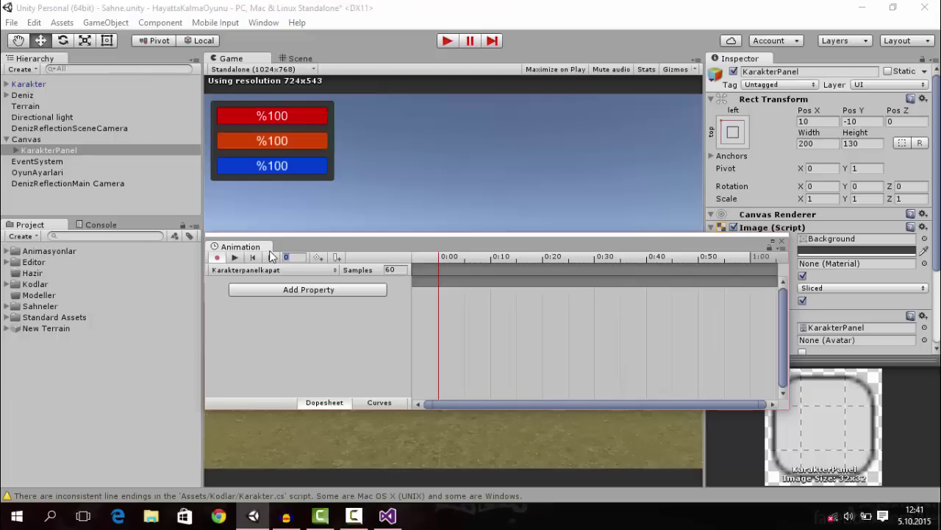
pyautogui.write('40')
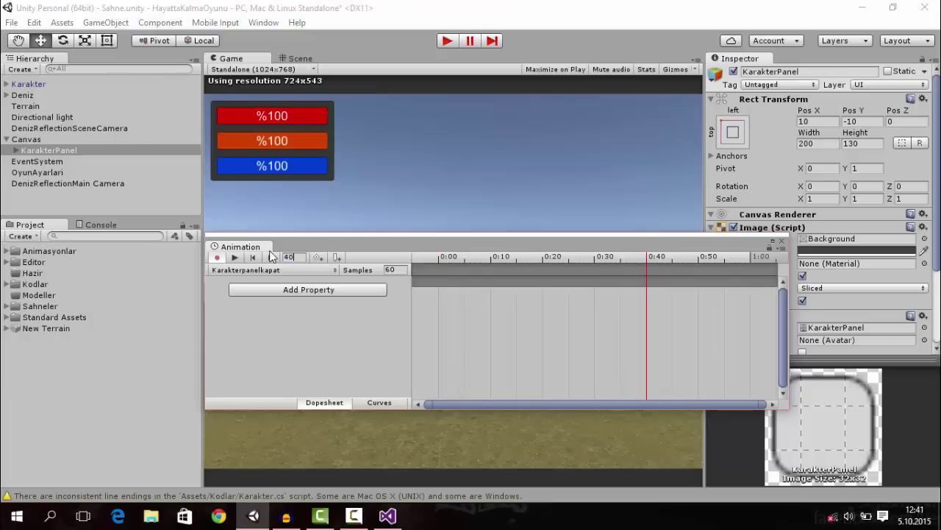
pyautogui.click(817, 121)
pyautogui.write('-')
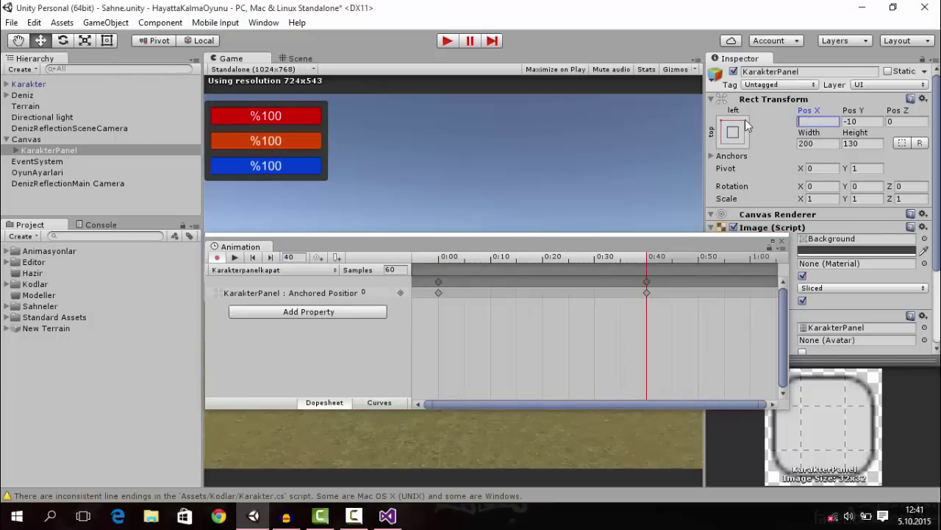
pyautogui.write('192.64')
pyautogui.click(235, 256)
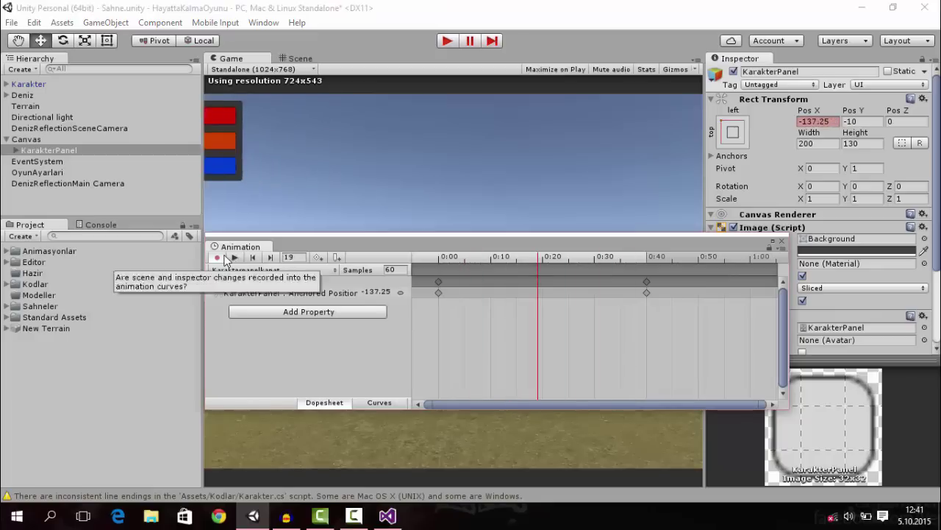
pyautogui.click(217, 256)
# Close the Animation window, expand Animasyonlar > Paneller, and select Karakterpanelacik.
pyautogui.click(780, 242)
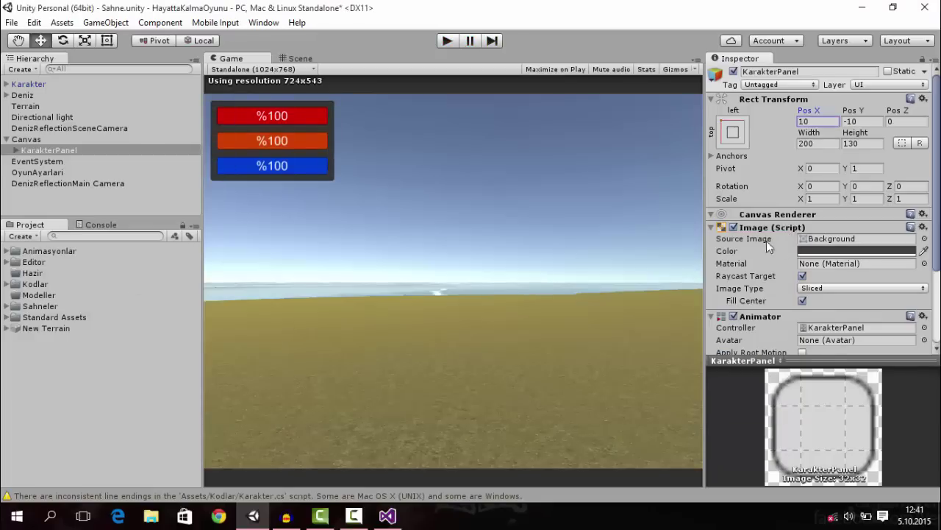
pyautogui.click(92, 356)
pyautogui.click(7, 251)
pyautogui.click(16, 262)
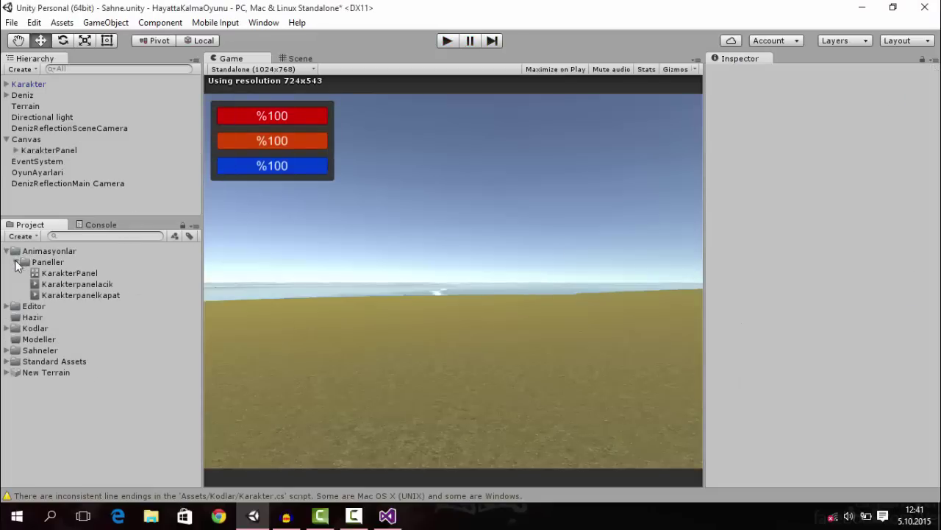
pyautogui.click(103, 284)
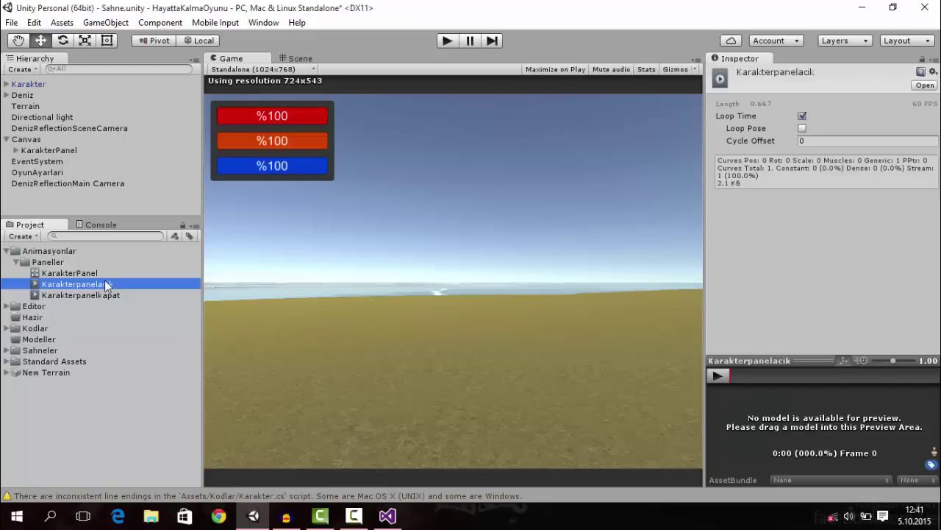
# Show Karakterpanelacik's Debug properties in the Inspector, leave Wrap Mode at Default, and test-run the game.
pyautogui.click(934, 58)
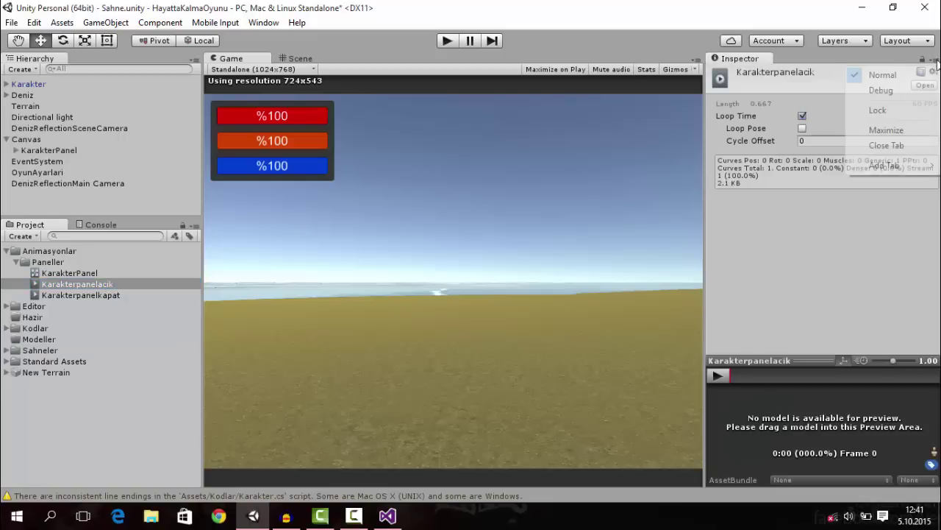
pyautogui.click(882, 91)
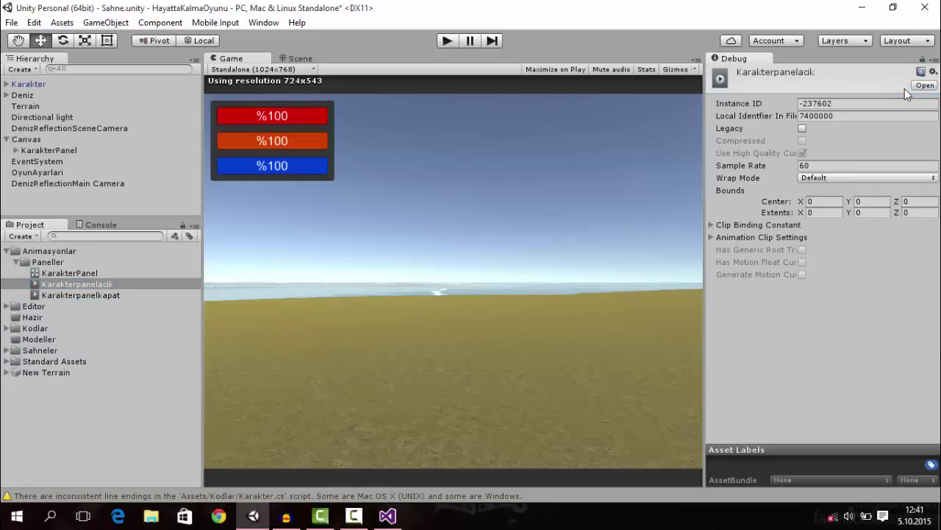
pyautogui.click(826, 178)
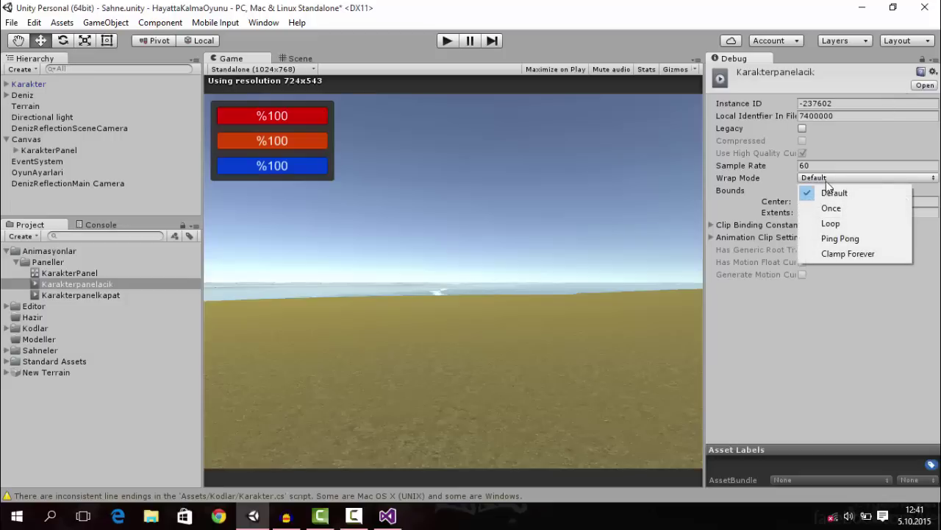
pyautogui.click(801, 296)
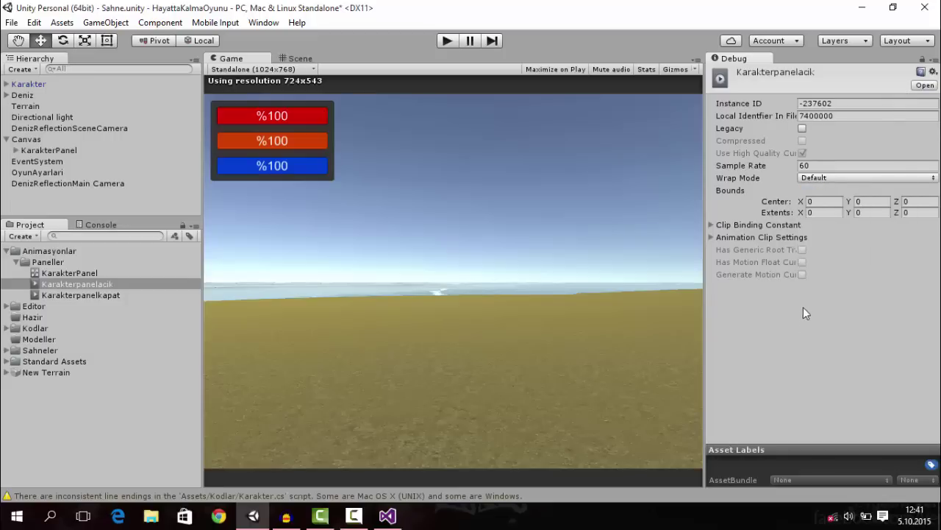
pyautogui.click(455, 38)
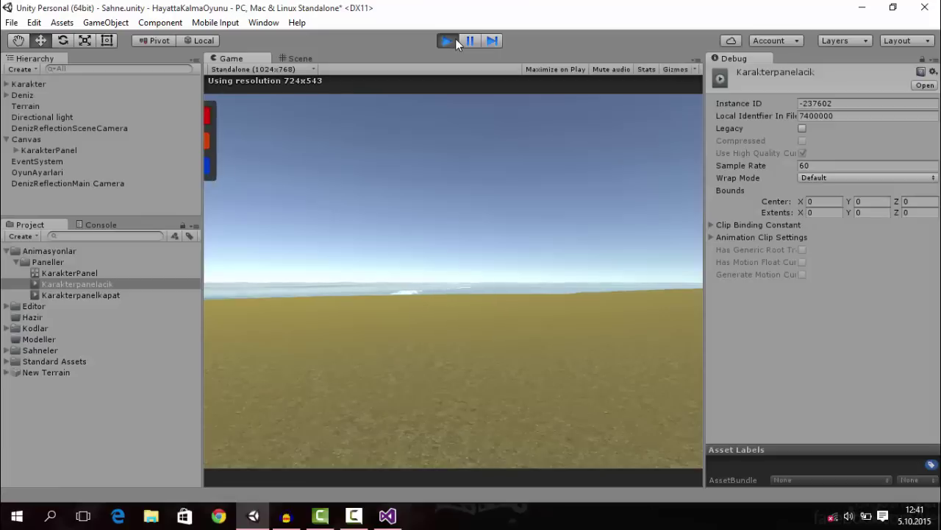
pyautogui.click(455, 38)
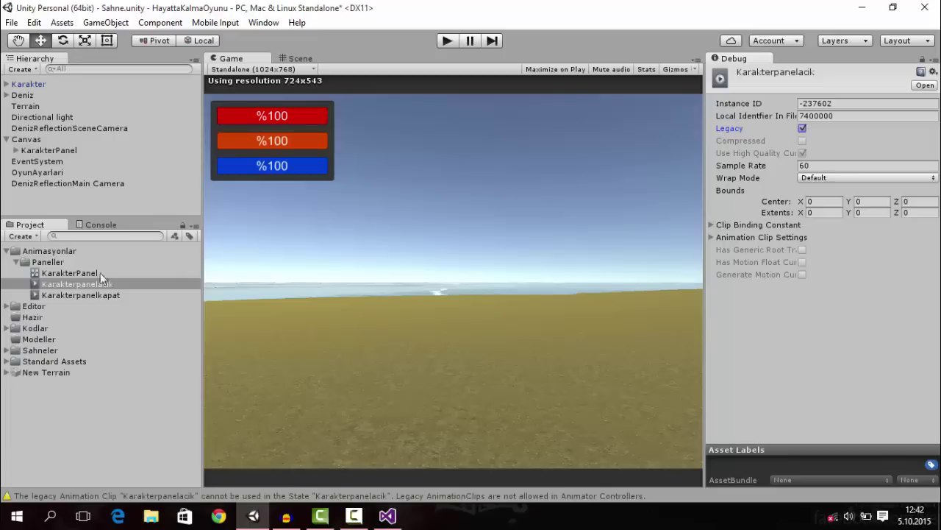
# Mark Karakterpanelkapat as a Legacy clip and test-run the game again.
pyautogui.click(89, 295)
pyautogui.click(803, 128)
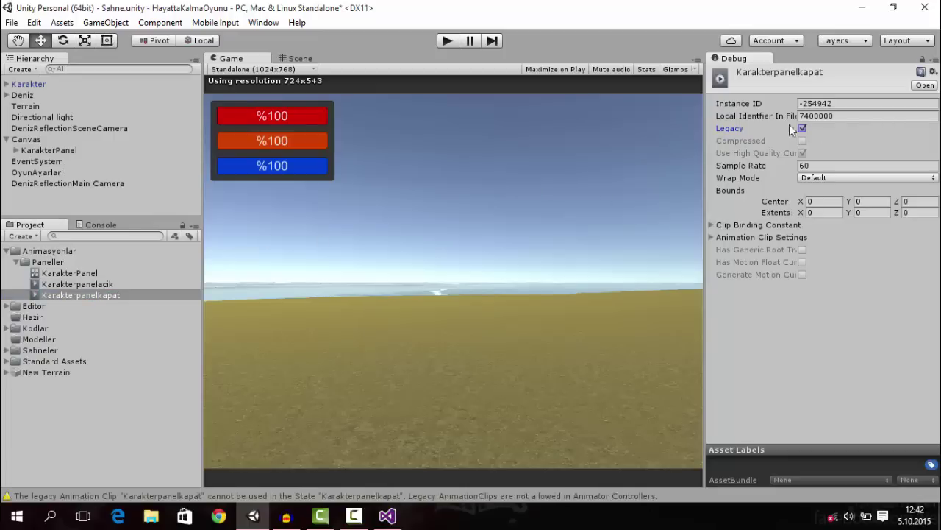
pyautogui.click(452, 45)
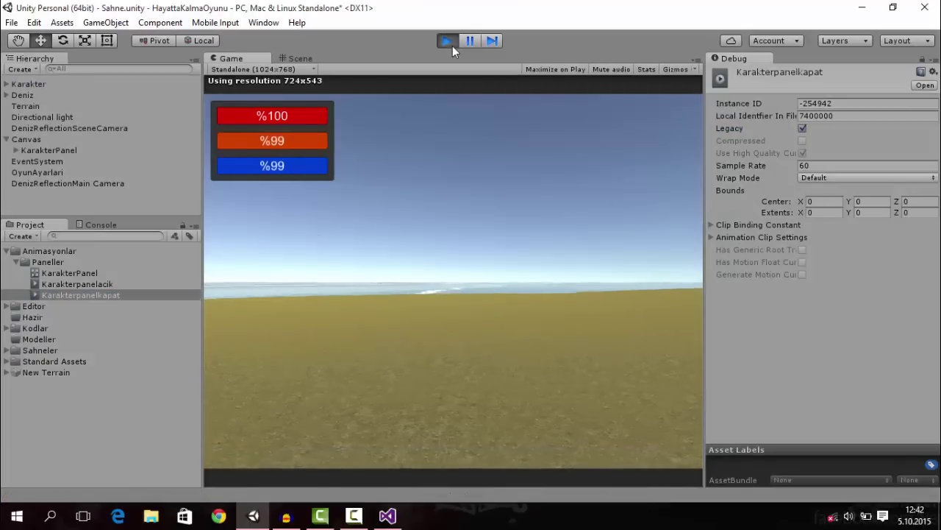
pyautogui.click(450, 39)
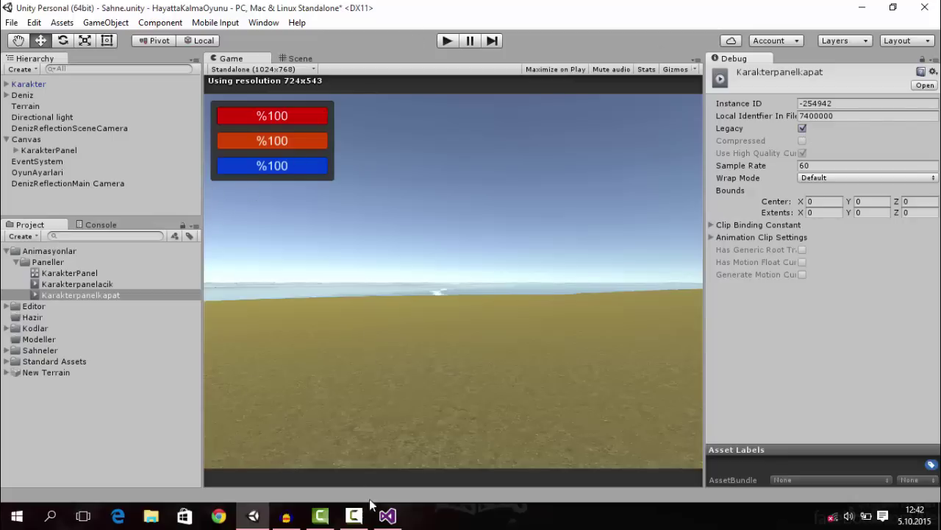
# Write karakterpanel.animation.Play(""); inside the if (karakteracik) block, then go back to Unity.
pyautogui.click(388, 515)
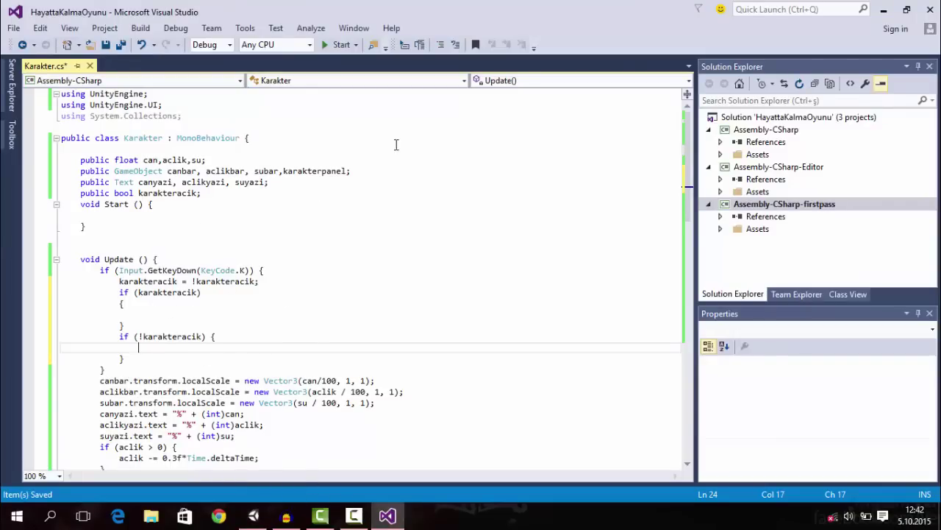
pyautogui.doubleClick(309, 170)
pyautogui.hotkey('ctrl', 'c')
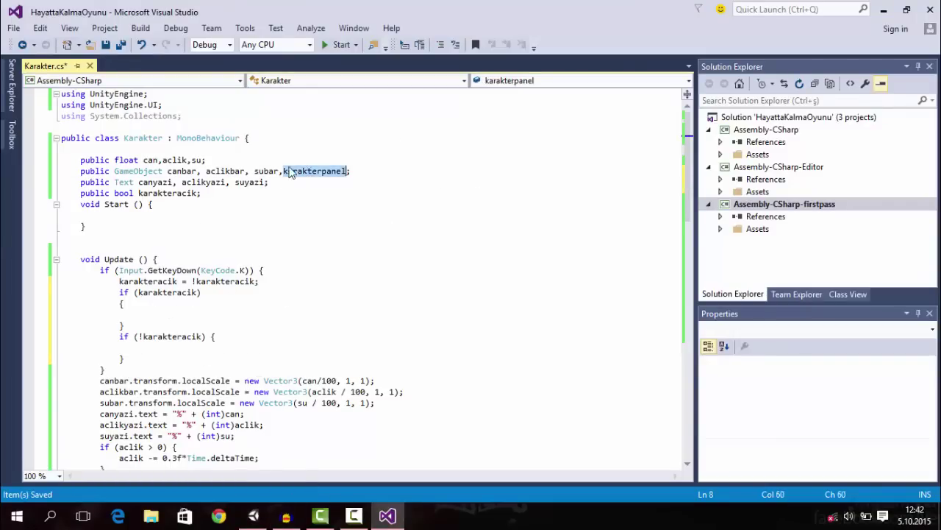
pyautogui.click(152, 315)
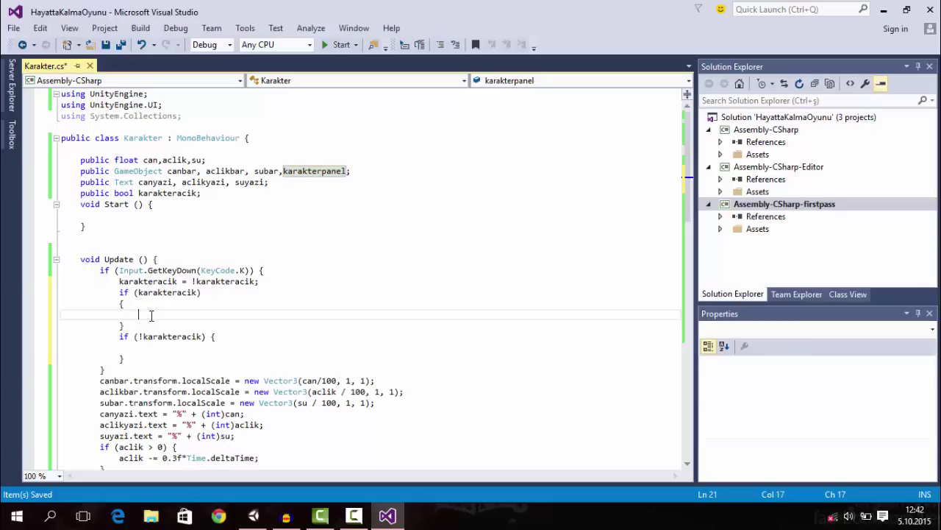
pyautogui.hotkey('ctrl', 'v')
pyautogui.write('.a')
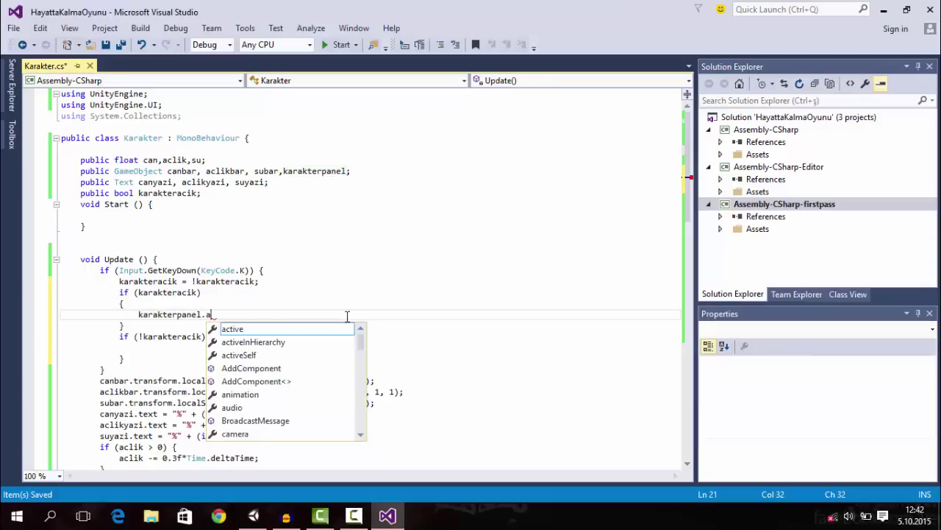
pyautogui.write('n')
pyautogui.write('imati')
pyautogui.press('Tab')
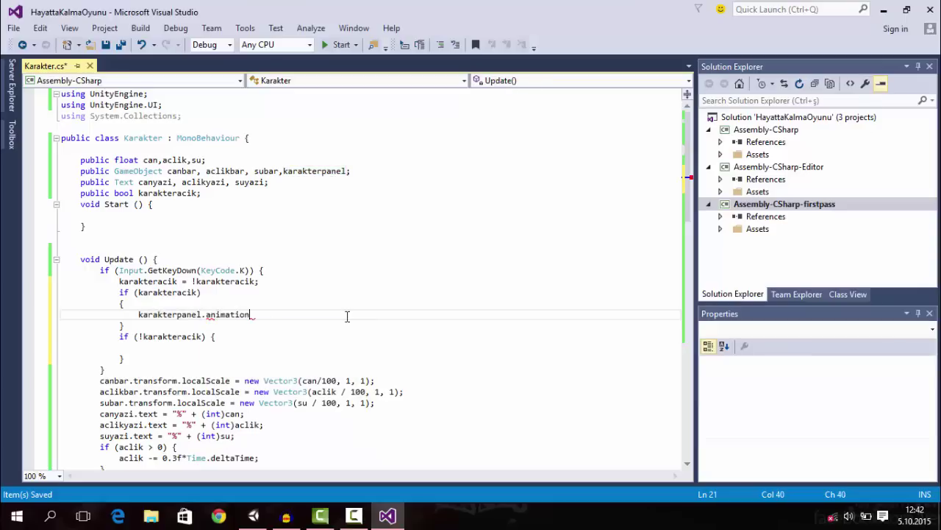
pyautogui.write('.Play')
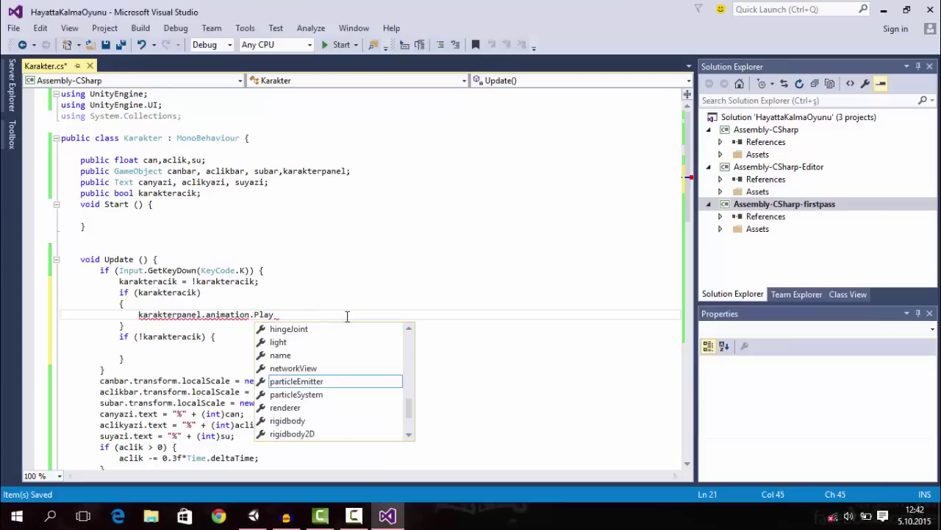
pyautogui.write('()')
pyautogui.write('""')
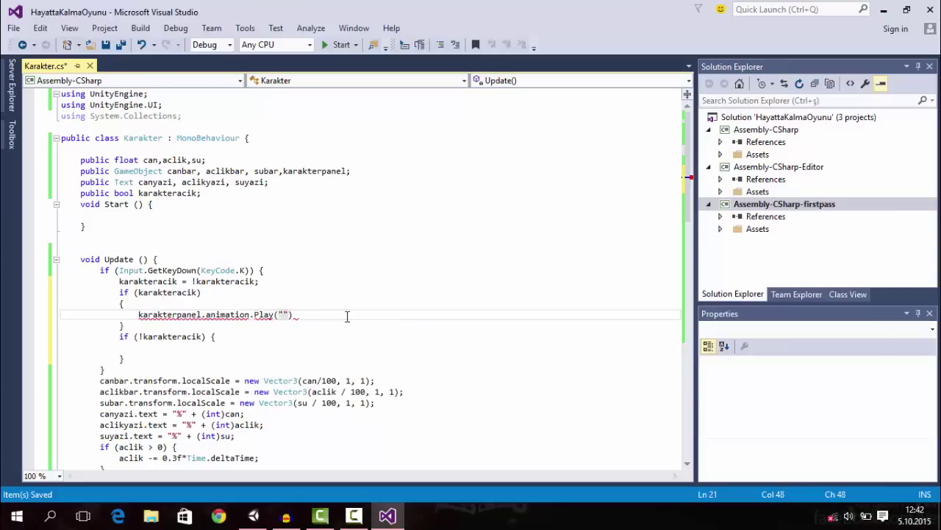
pyautogui.write(';')
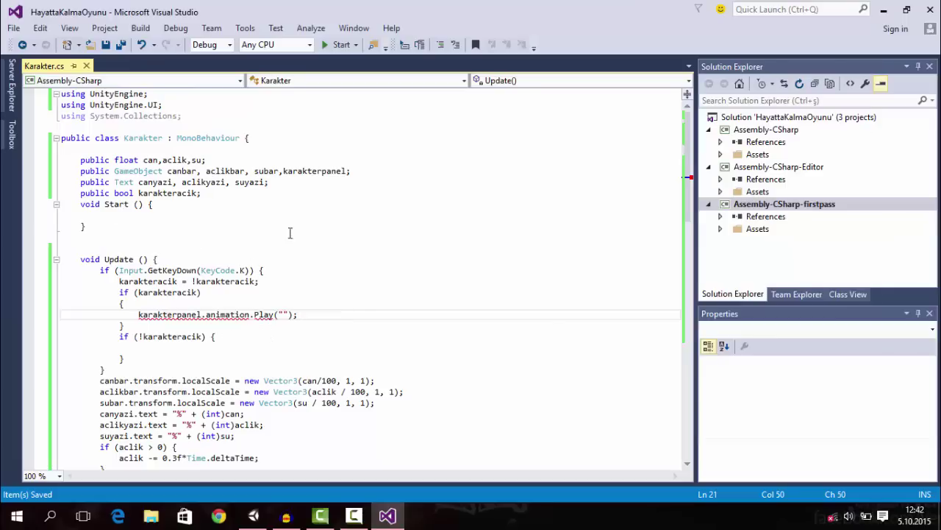
pyautogui.click(324, 171)
pyautogui.click(150, 314)
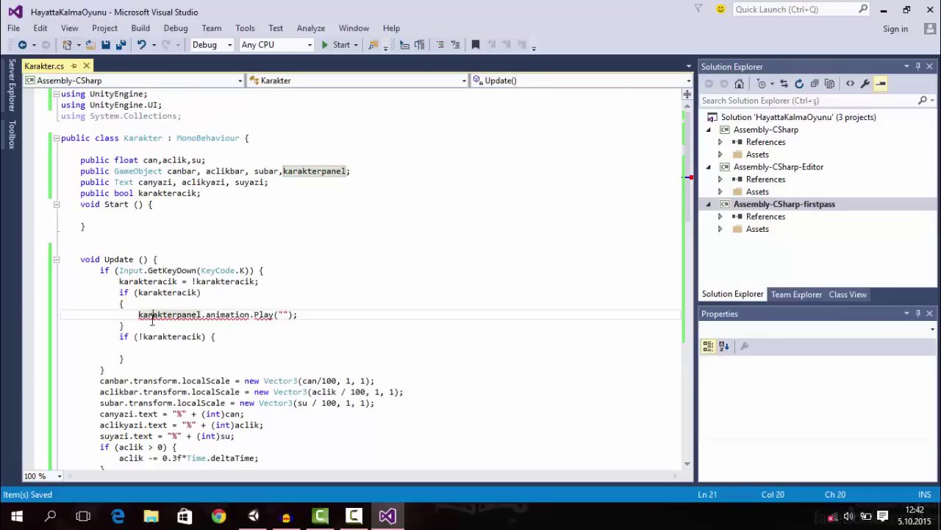
pyautogui.click(253, 514)
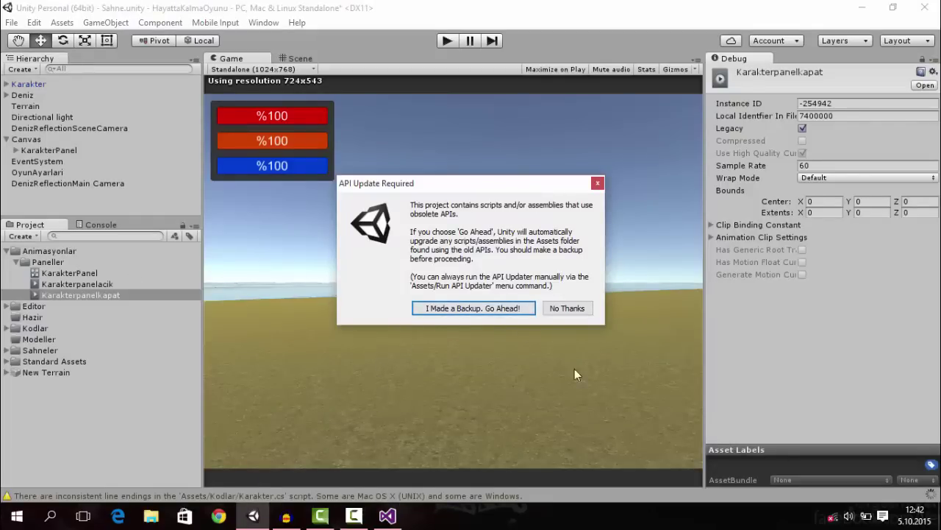
# Let Unity upgrade the obsolete API calls, then reload Karakter.cs in Visual Studio with normalised line endings.
pyautogui.click(492, 308)
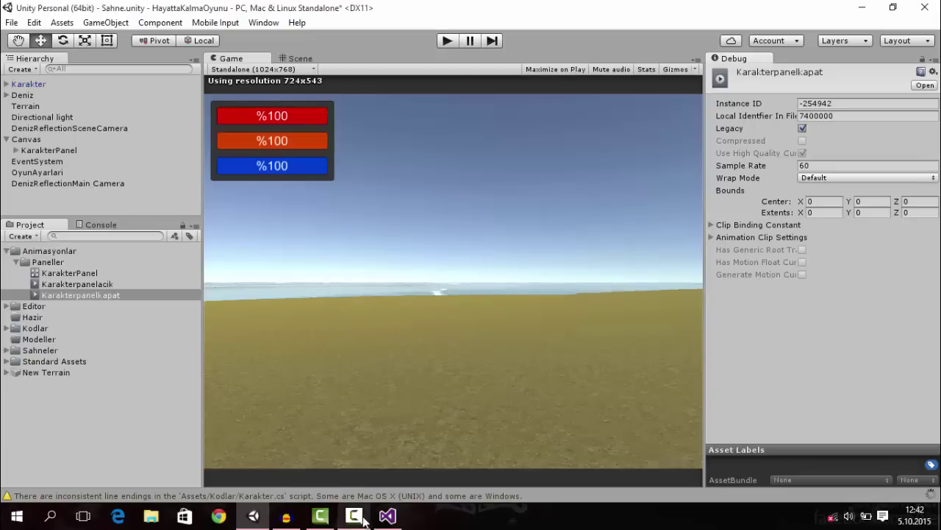
pyautogui.click(388, 515)
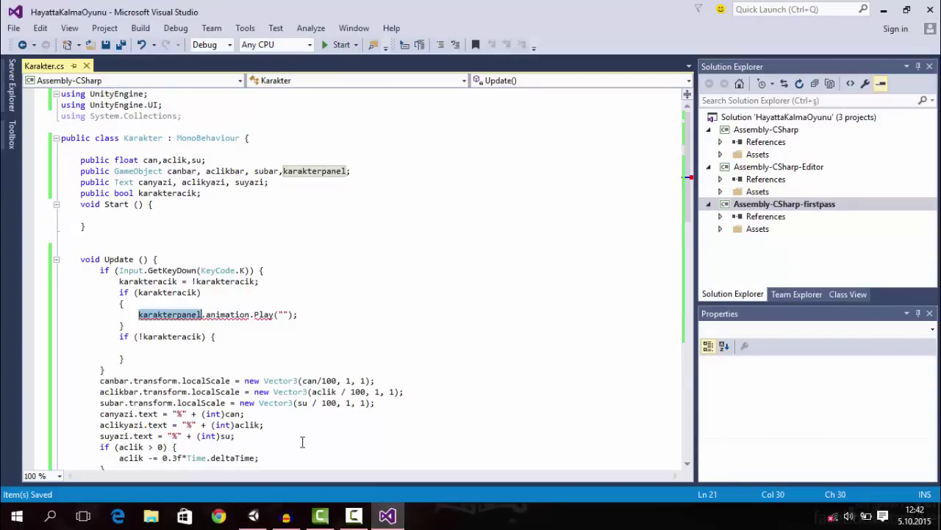
pyautogui.click(253, 515)
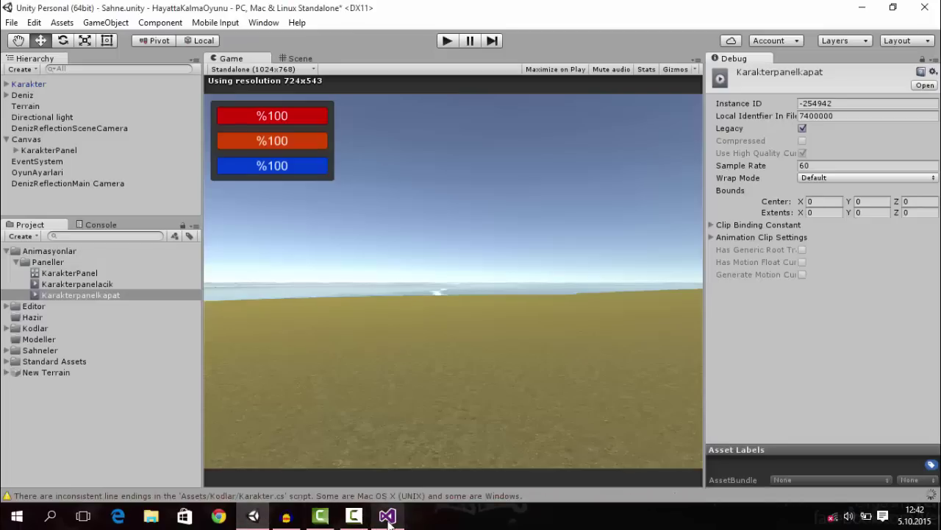
pyautogui.click(387, 515)
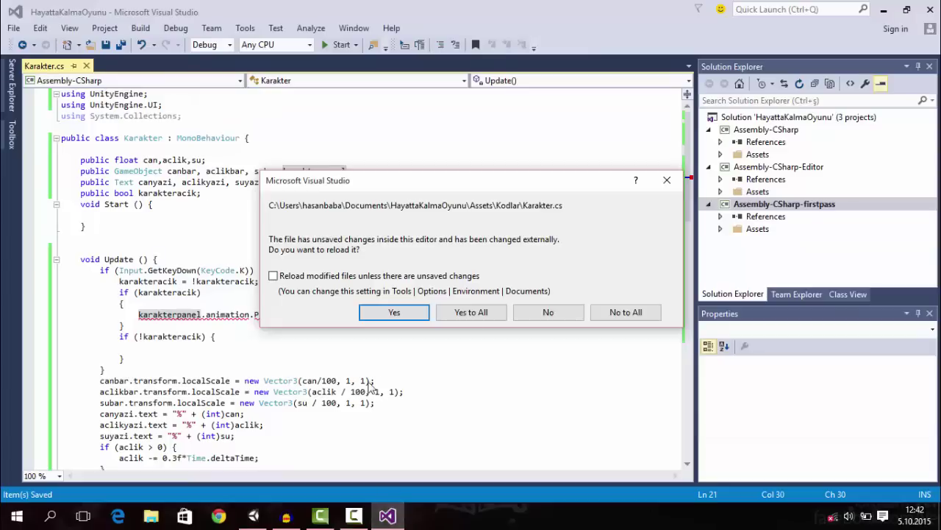
pyautogui.click(394, 322)
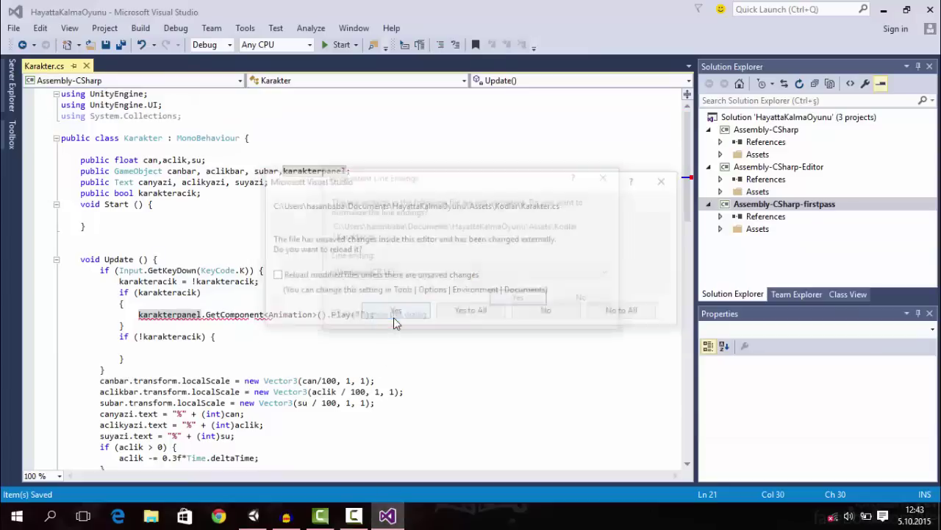
pyautogui.click(506, 308)
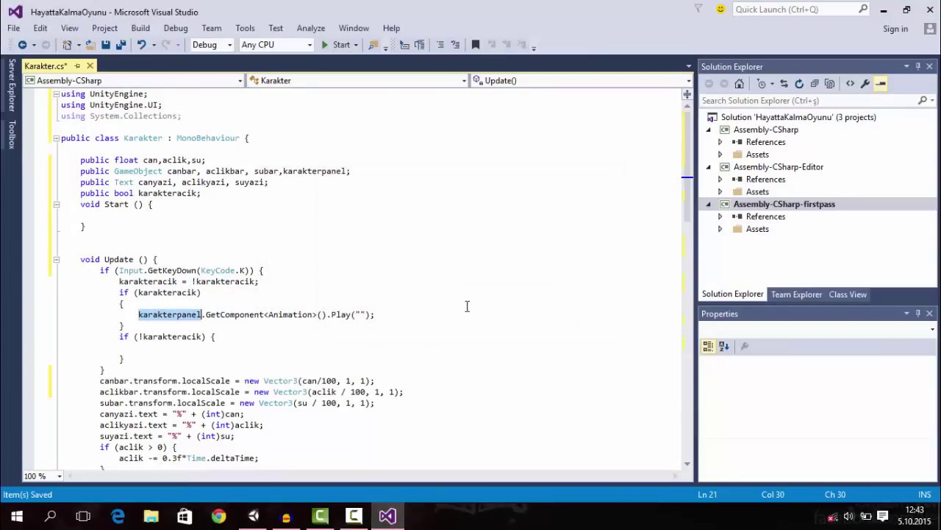
# Select the word karakterpanel on line 21 of the script, then return to Unity.
pyautogui.click(174, 314)
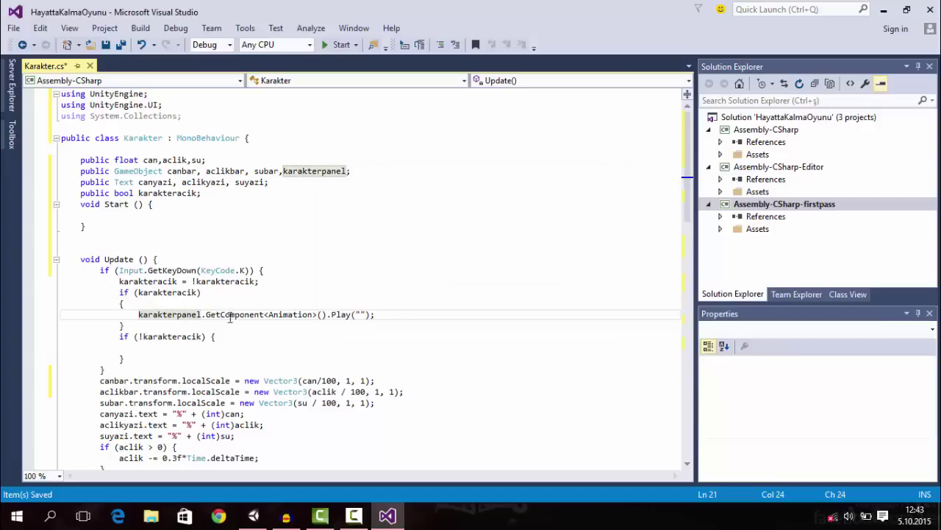
pyautogui.doubleClick(178, 316)
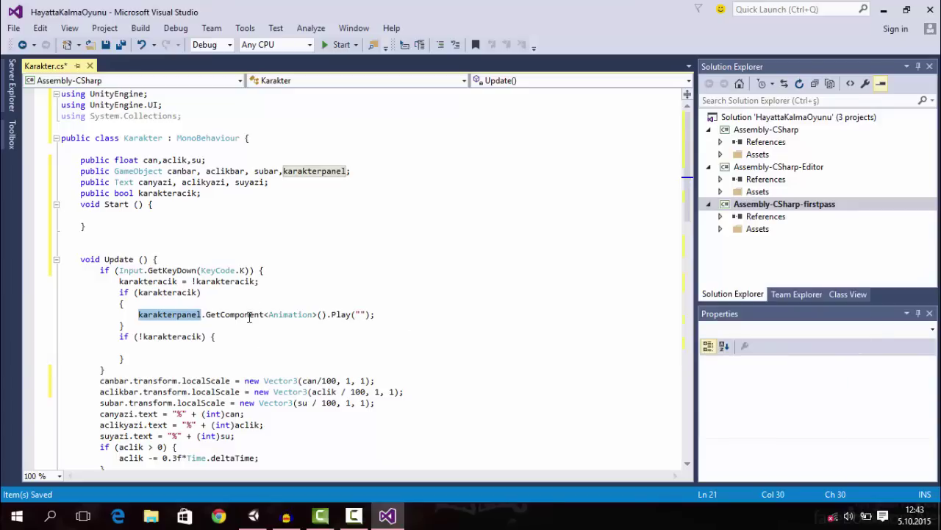
pyautogui.moveTo(250, 314)
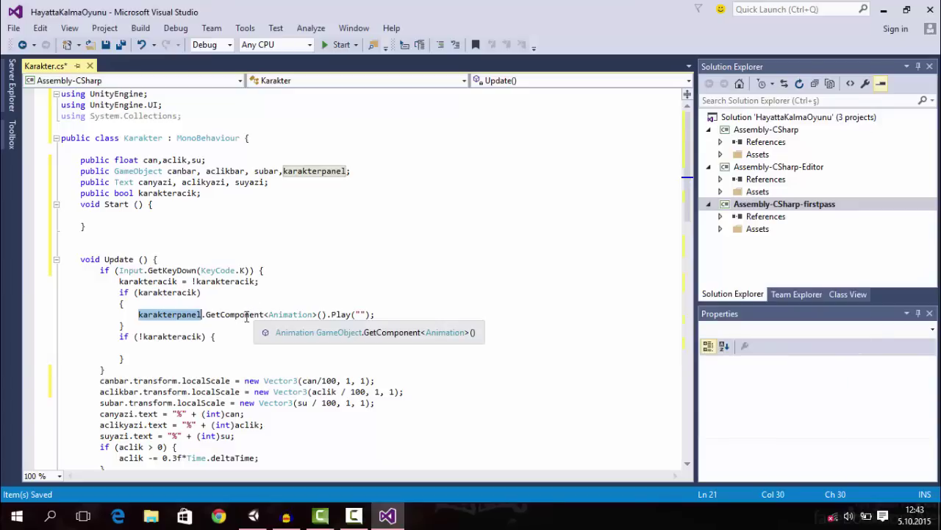
pyautogui.click(253, 515)
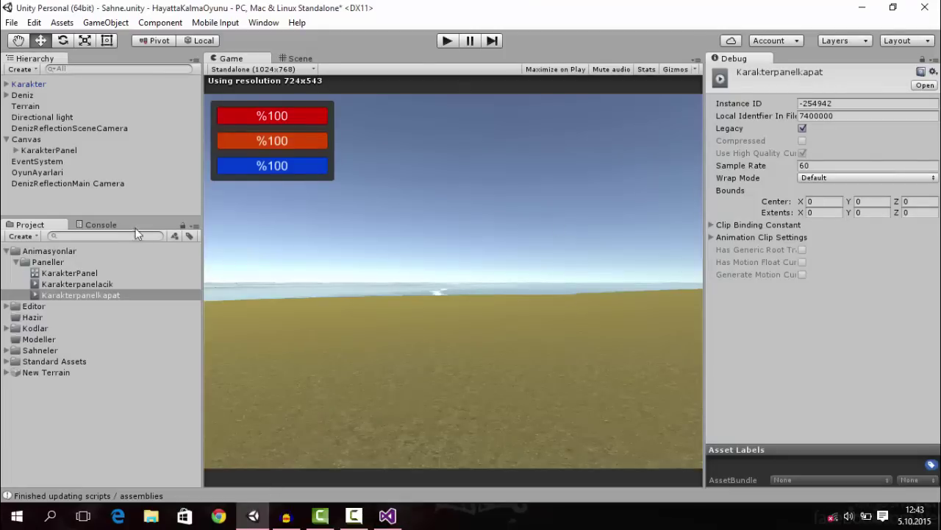
# Select KarakterPanel and collapse its Rect Transform, Canvas Renderer and Image components.
pyautogui.click(39, 150)
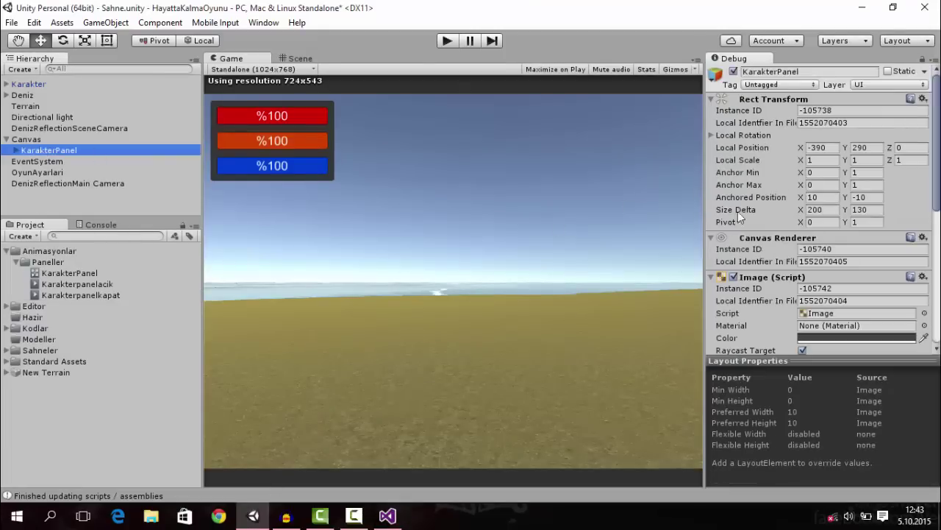
pyautogui.click(785, 101)
pyautogui.click(782, 113)
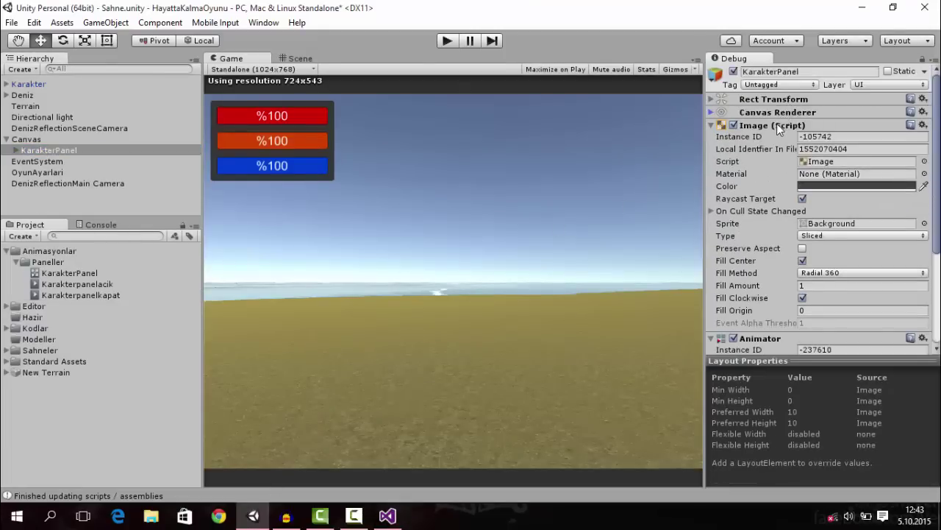
pyautogui.click(777, 125)
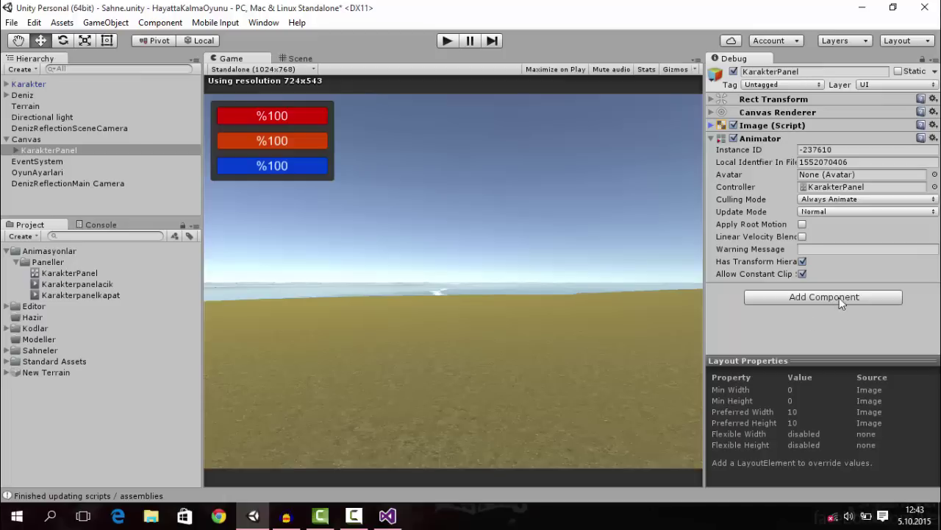
pyautogui.click(390, 515)
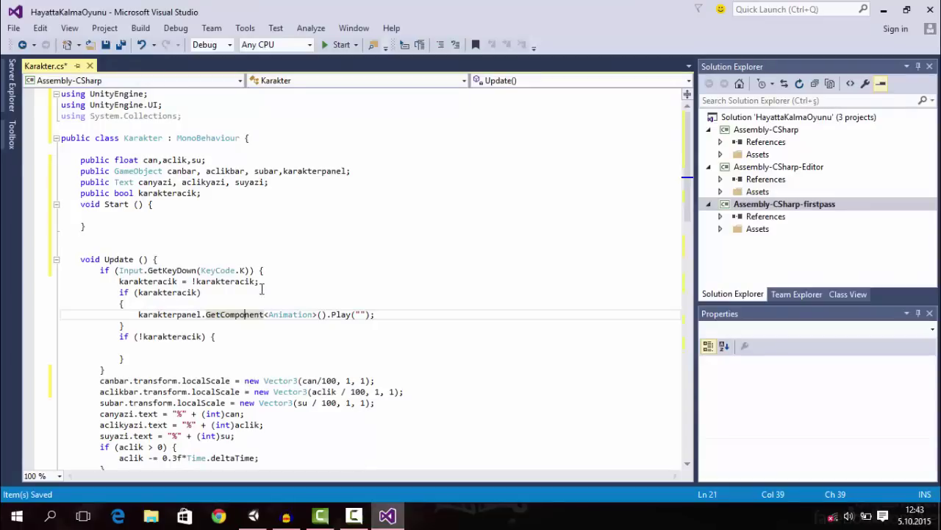
pyautogui.doubleClick(171, 314)
pyautogui.click(253, 516)
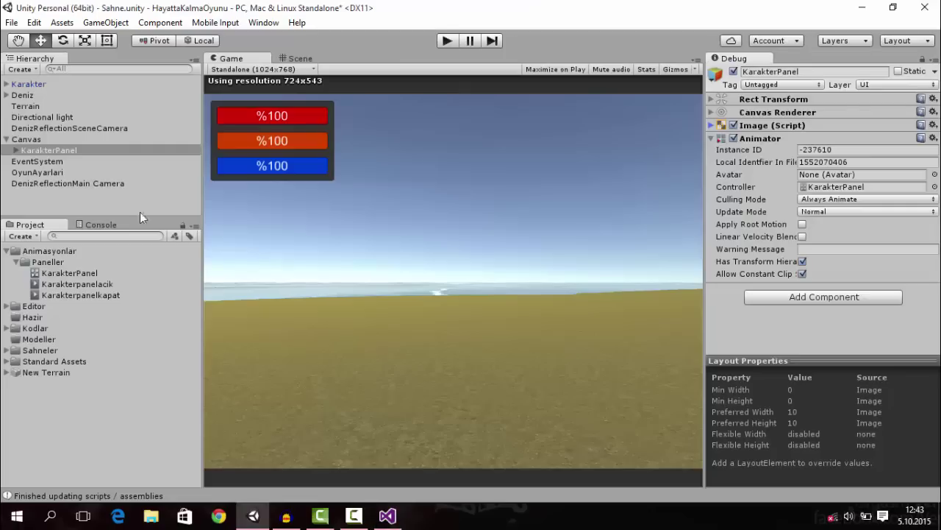
pyautogui.click(67, 151)
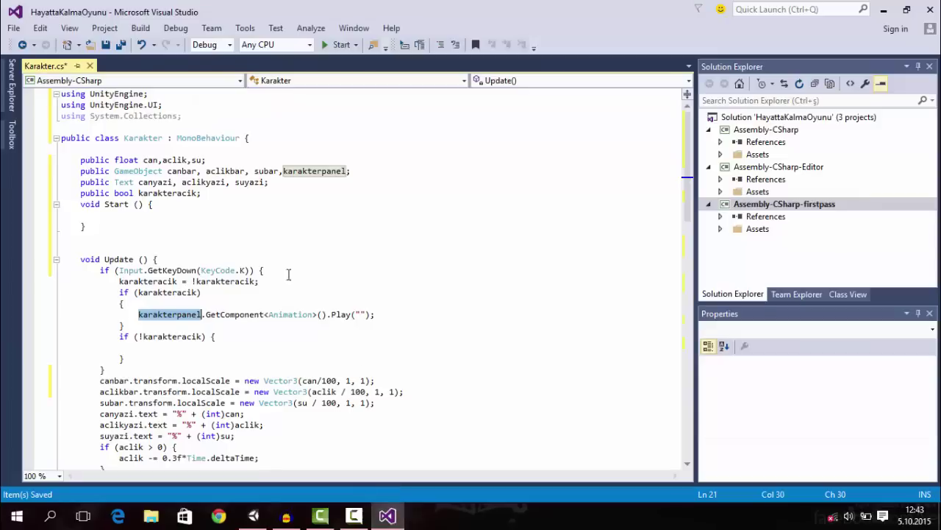
pyautogui.click(387, 515)
pyautogui.doubleClick(290, 314)
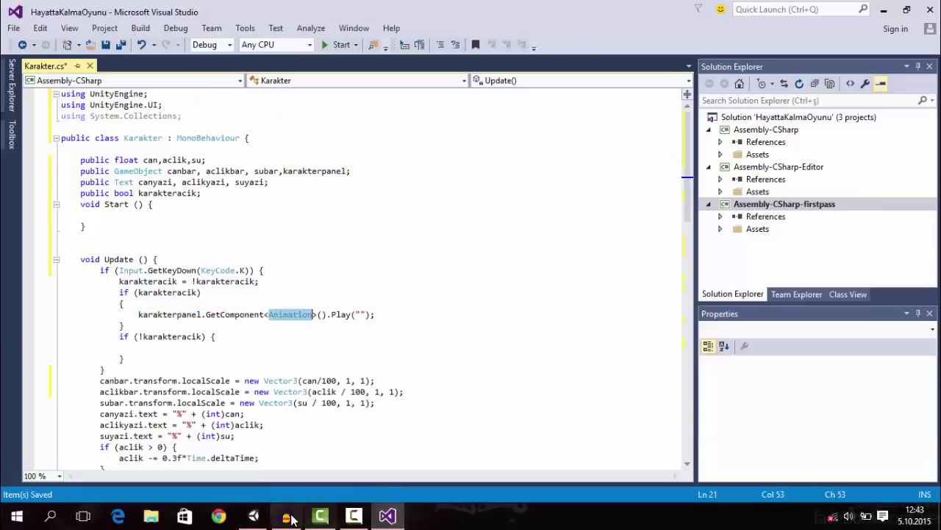
pyautogui.click(254, 515)
pyautogui.click(261, 517)
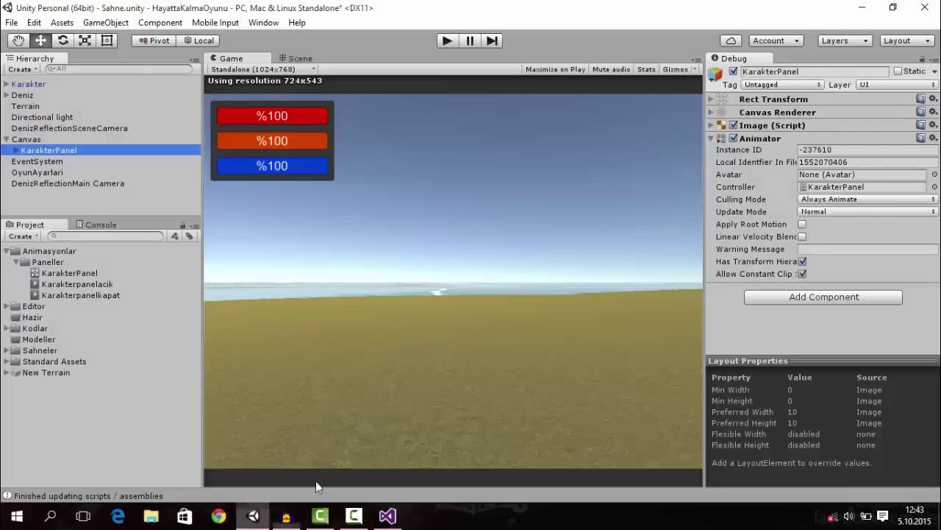
# Add an Animation component to KarakterPanel with Play Automatically off and the Animations list expanded.
pyautogui.click(819, 297)
pyautogui.write('A')
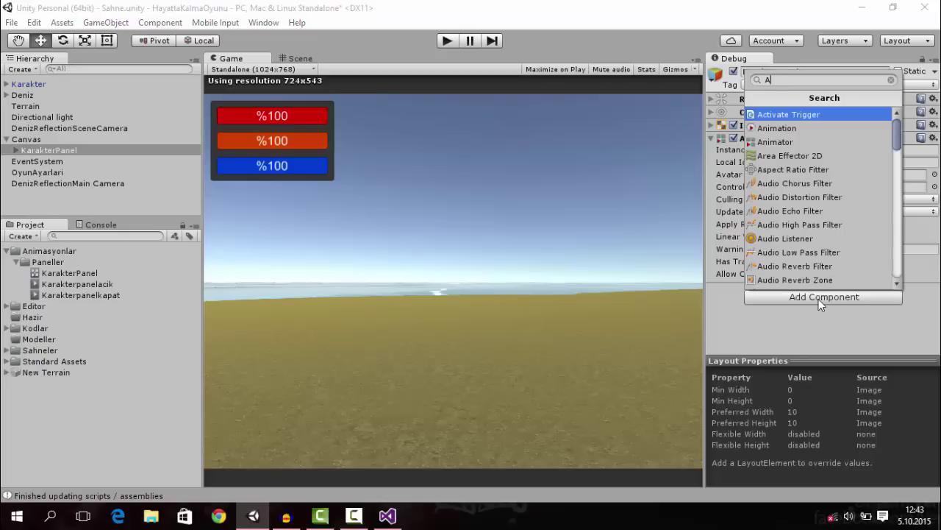
pyautogui.write('nimation')
pyautogui.press('Return')
pyautogui.scroll(-5, 862, 208)
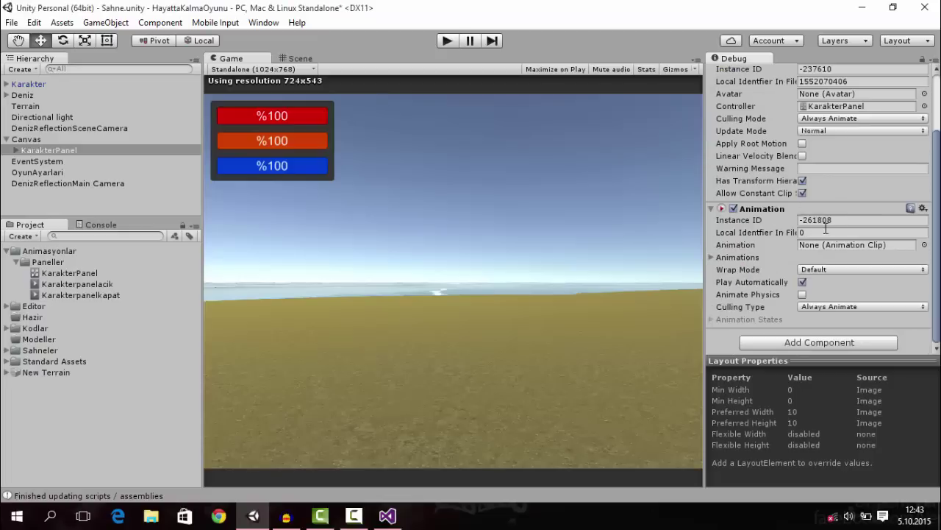
pyautogui.click(803, 283)
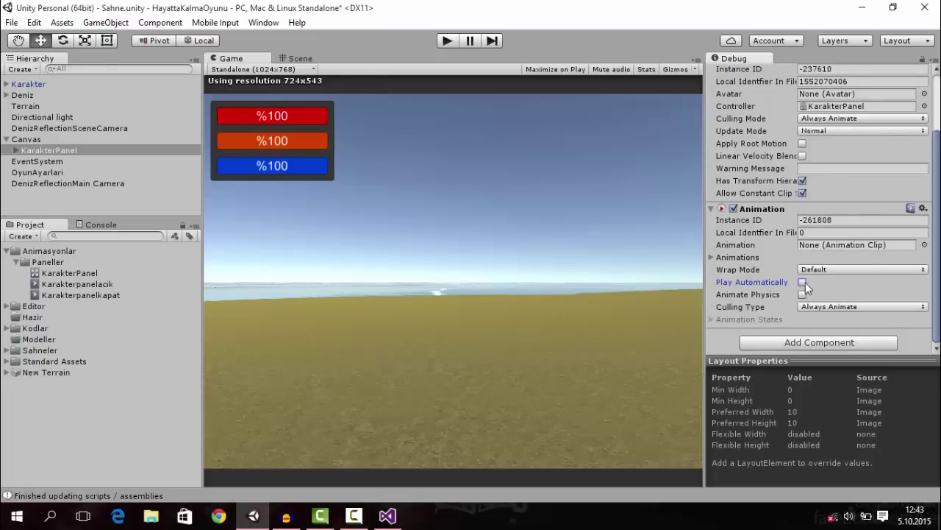
pyautogui.click(719, 259)
# Select the Karakterpanelacik clip and edit its name so it can be copied.
pyautogui.click(387, 516)
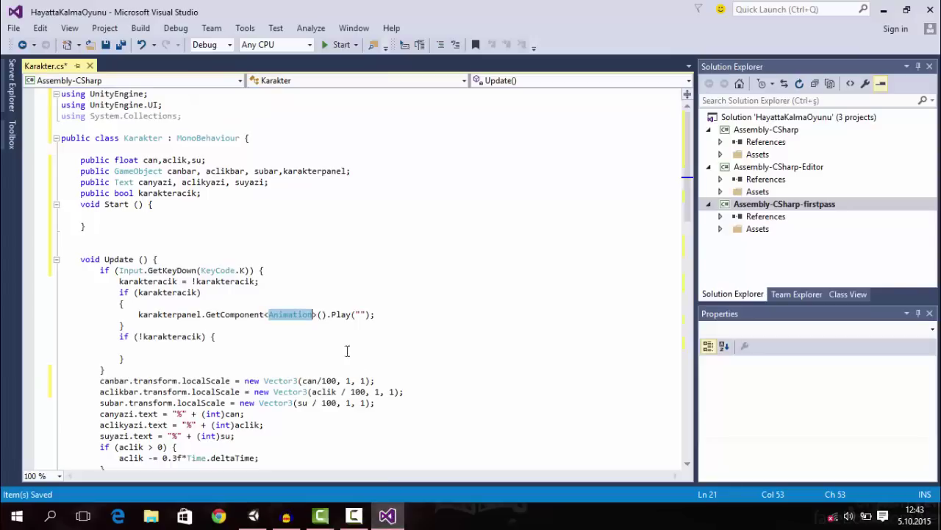
pyautogui.click(362, 305)
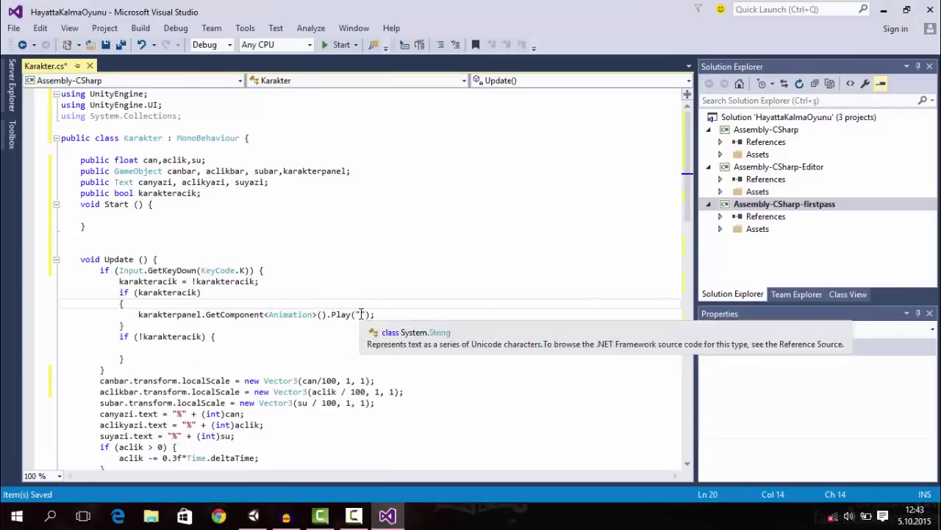
pyautogui.click(253, 515)
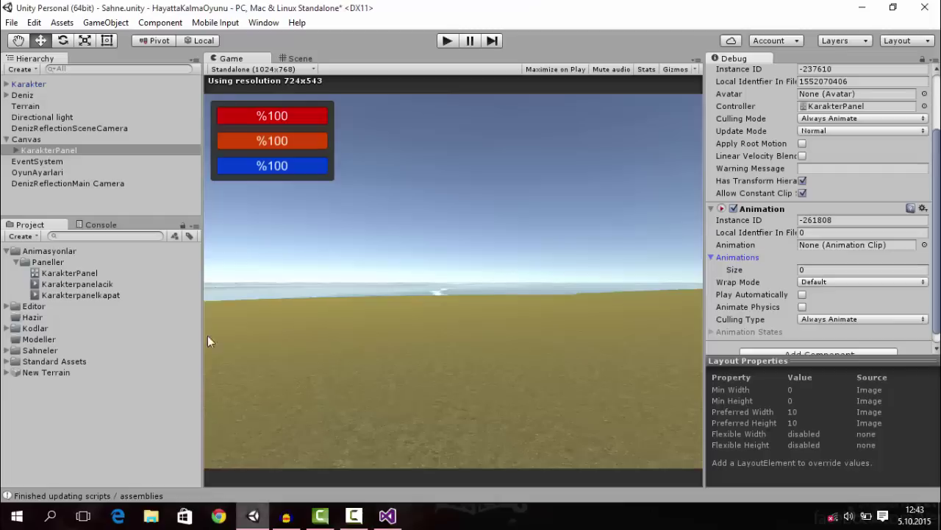
pyautogui.click(83, 287)
pyautogui.click(84, 287)
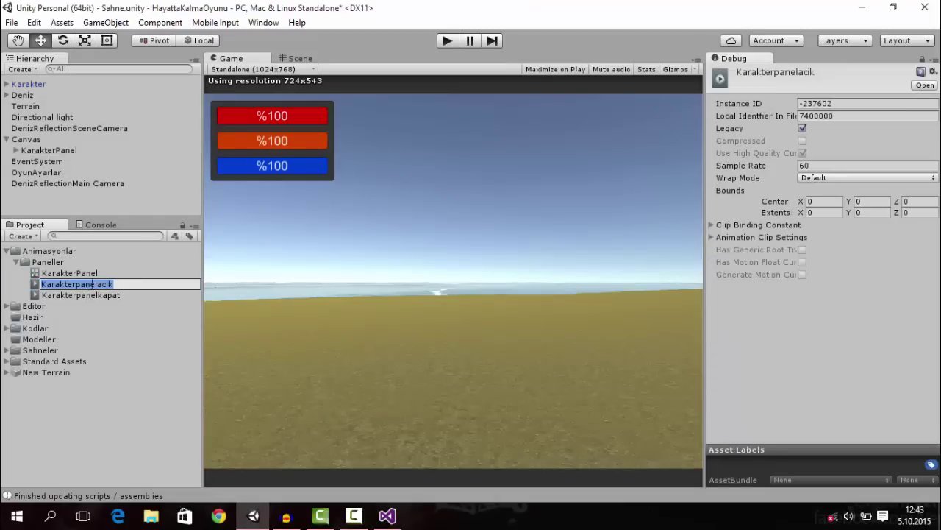
# Paste Karakterpanelacik into the Play call and copy that statement into the close branch.
pyautogui.click(387, 516)
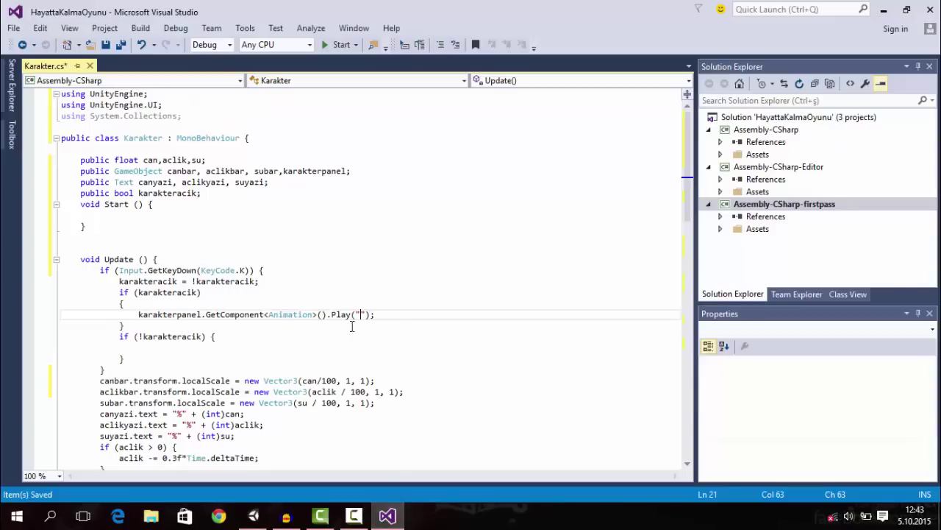
pyautogui.write('Karakterpanelacik')
pyautogui.moveTo(458, 314); pyautogui.dragTo(142, 314)
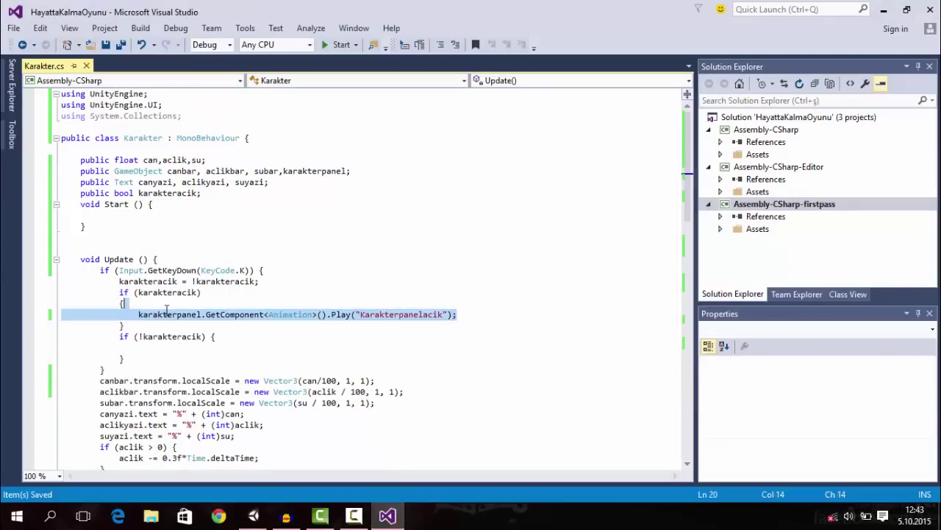
pyautogui.hotkey('ctrl', 'c')
pyautogui.click(147, 348)
pyautogui.hotkey('ctrl', 'v')
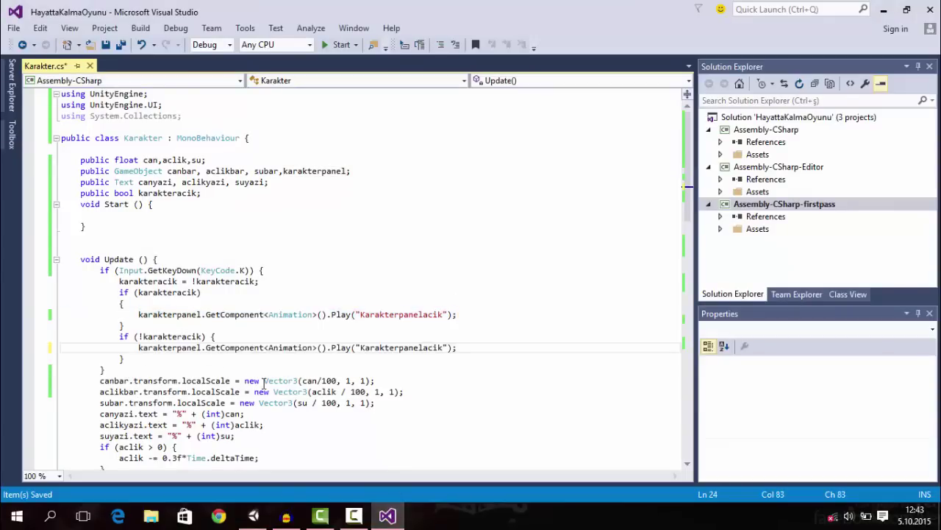
# Copy the Karakterpanelkapat clip name and try pasting it into the second Play call, undoing the wrong paste.
pyautogui.click(253, 515)
pyautogui.click(114, 295)
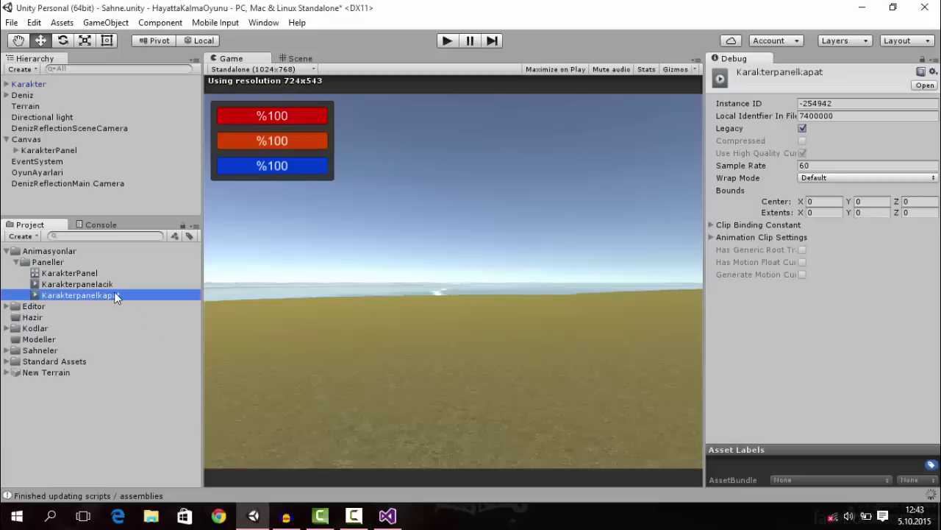
pyautogui.click(114, 294)
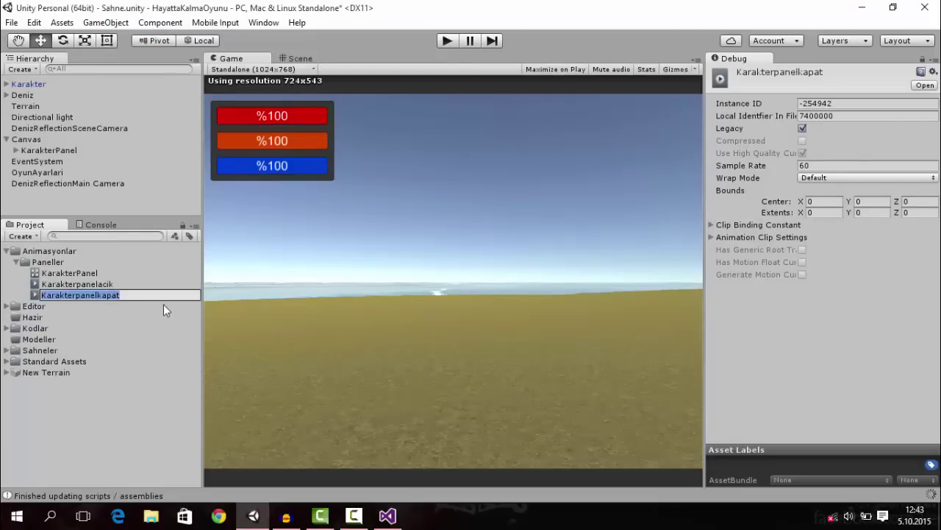
pyautogui.click(388, 516)
pyautogui.doubleClick(405, 347)
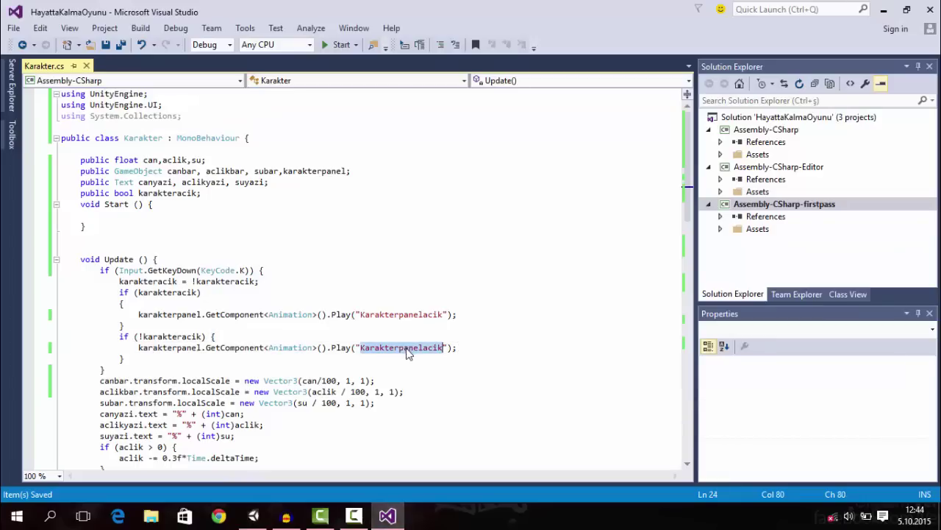
pyautogui.hotkey('ctrl', 'v')
pyautogui.hotkey('ctrl', 'z')
# Replace the second Play call's clip name with Karakterpanelkapat.
pyautogui.click(253, 516)
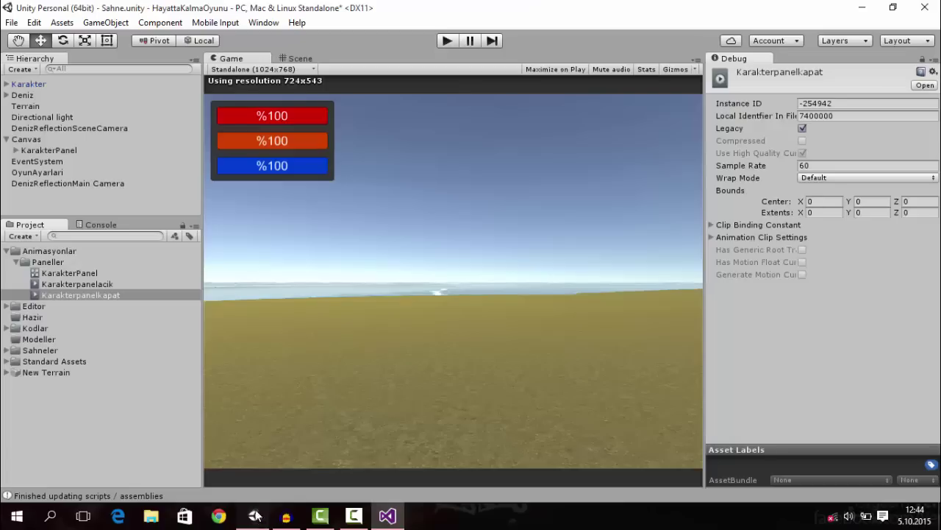
pyautogui.click(119, 297)
pyautogui.click(119, 297)
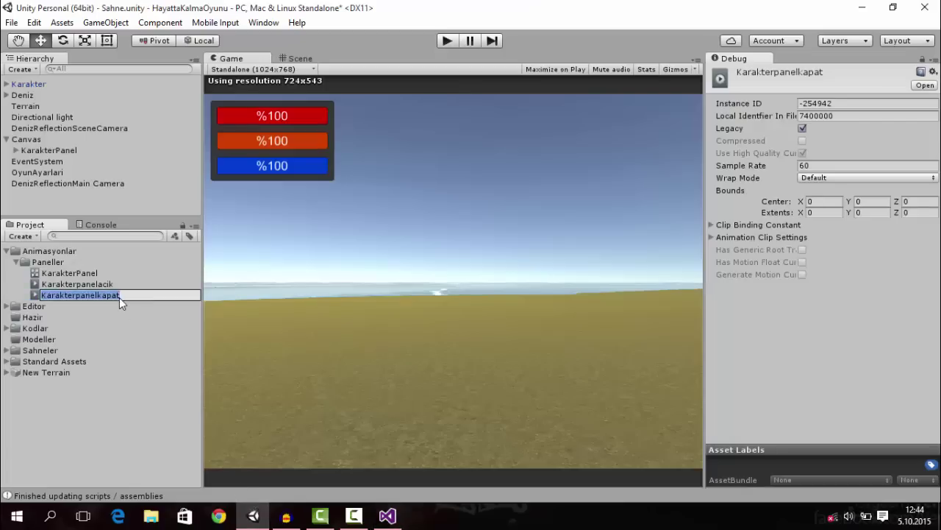
pyautogui.click(400, 517)
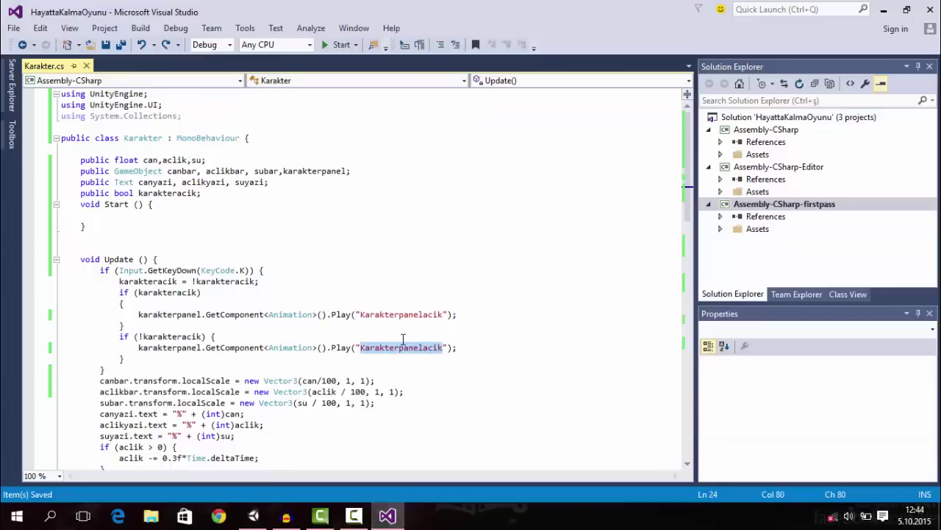
pyautogui.doubleClick(420, 353)
pyautogui.hotkey('ctrl', 'v')
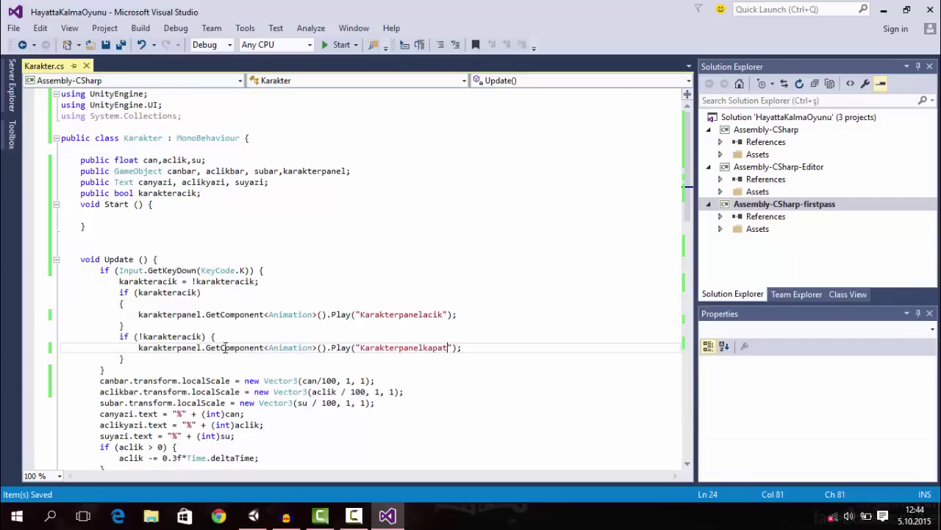
pyautogui.doubleClick(292, 348)
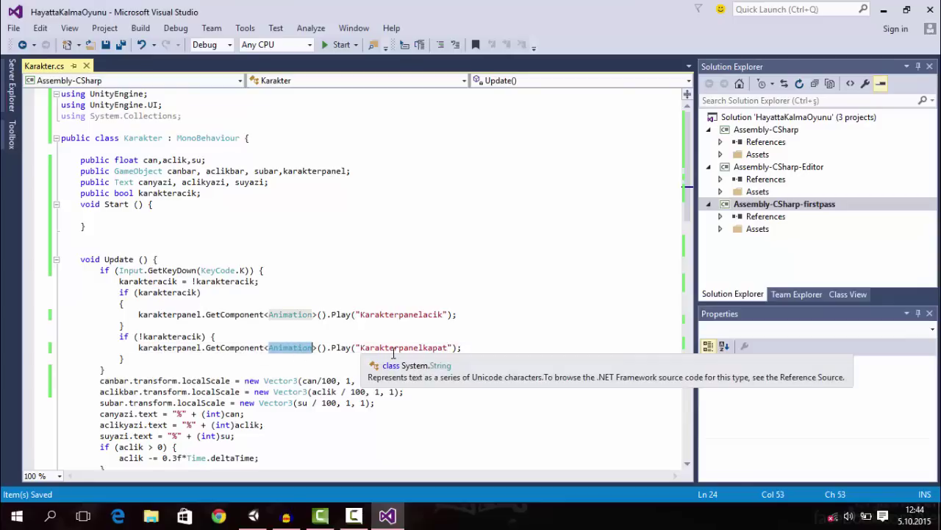
pyautogui.click(253, 514)
# Select KarakterPanel and open the Animation component's options menu.
pyautogui.click(56, 150)
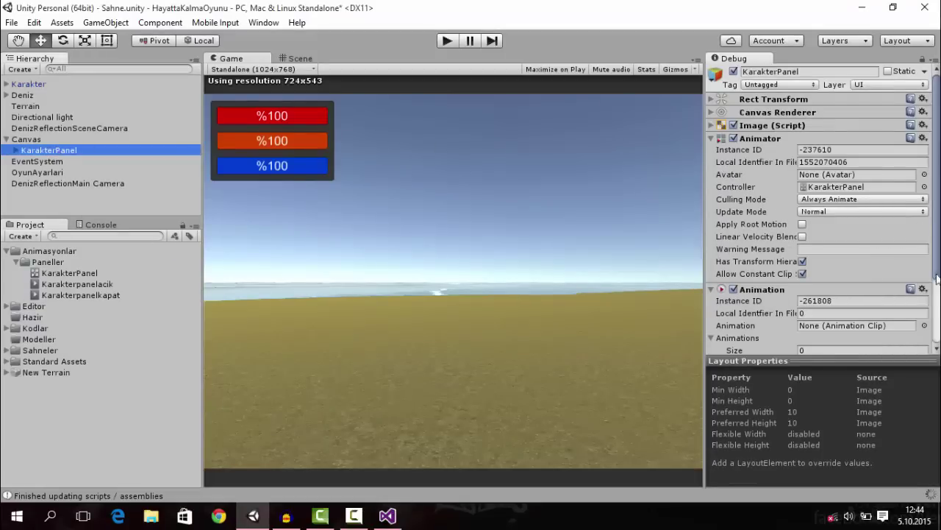
pyautogui.scroll(-3, 789, 172)
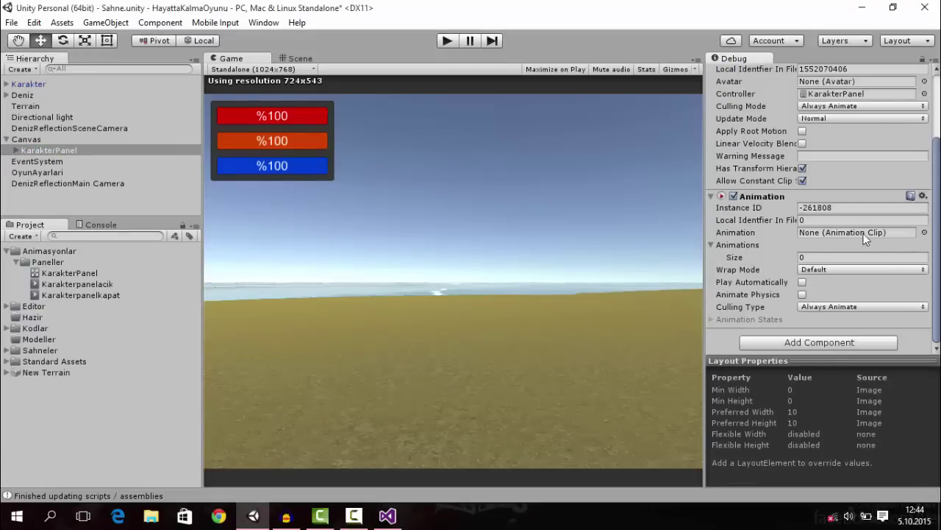
pyautogui.click(923, 197)
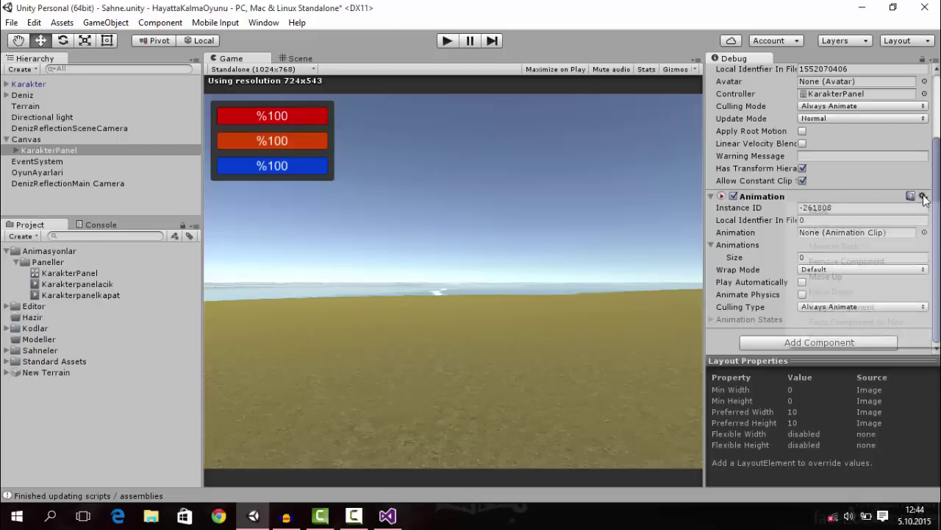
pyautogui.scroll(3, 911, 183)
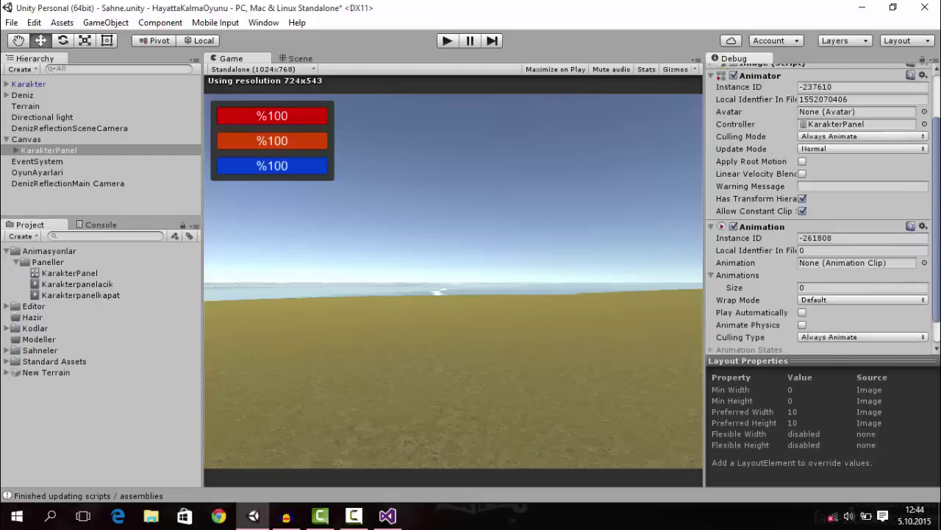
# Select the Karakterpanelacik clip and switch the Inspector from Debug back to Normal view.
pyautogui.click(933, 58)
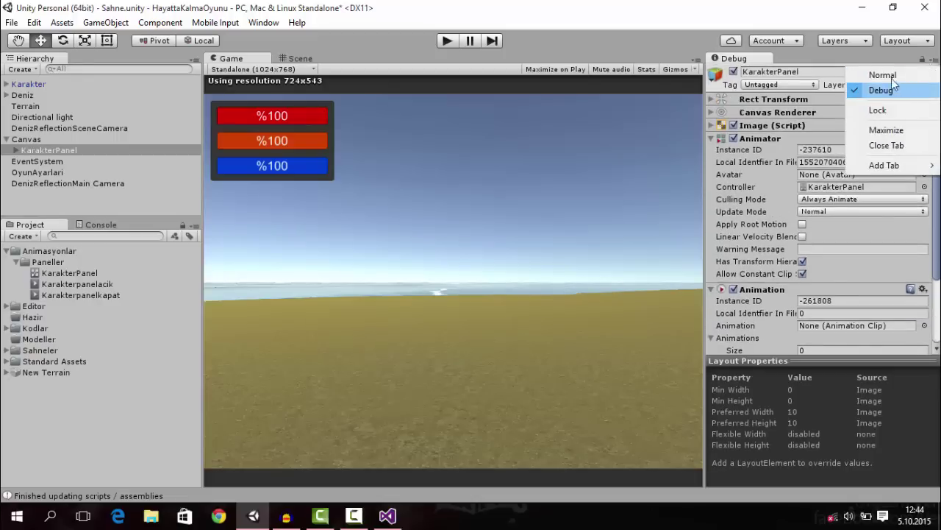
pyautogui.click(80, 285)
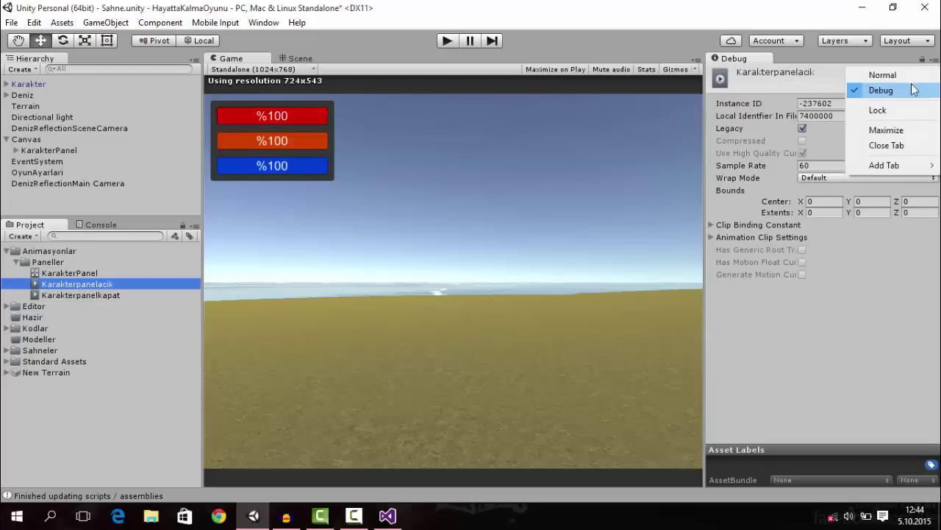
pyautogui.click(913, 89)
pyautogui.click(934, 59)
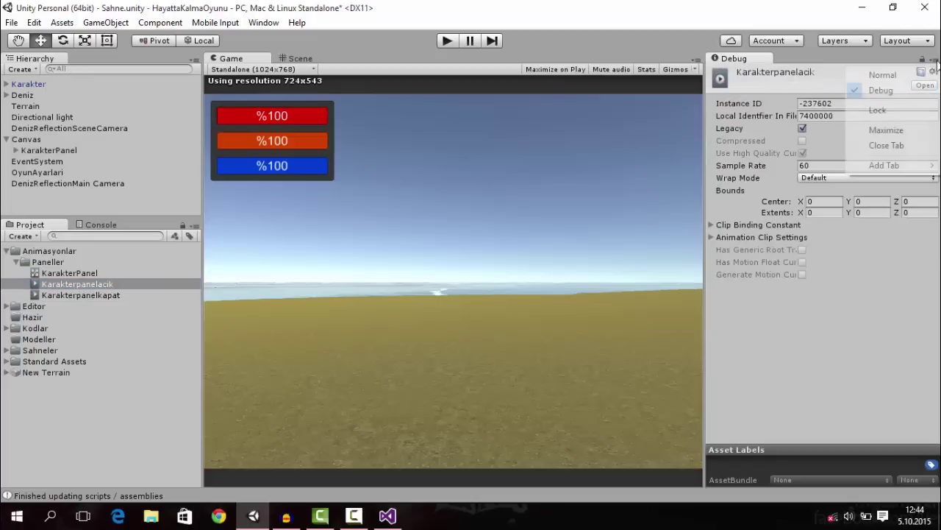
pyautogui.click(900, 75)
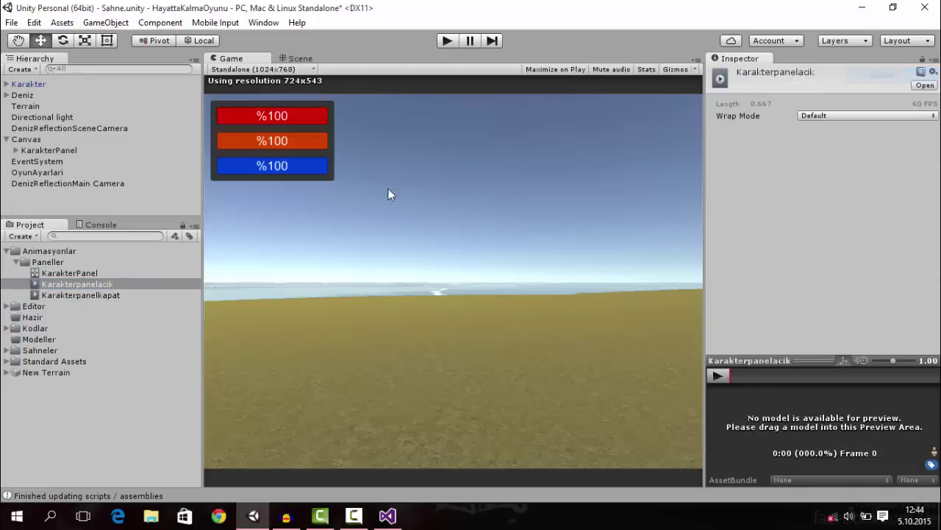
# Drag Karakterpanelacik and Karakterpanelkapat into KarakterPanel's Animations list, leaving Play Automatically unchecked.
pyautogui.click(43, 153)
pyautogui.scroll(-1, 901, 222)
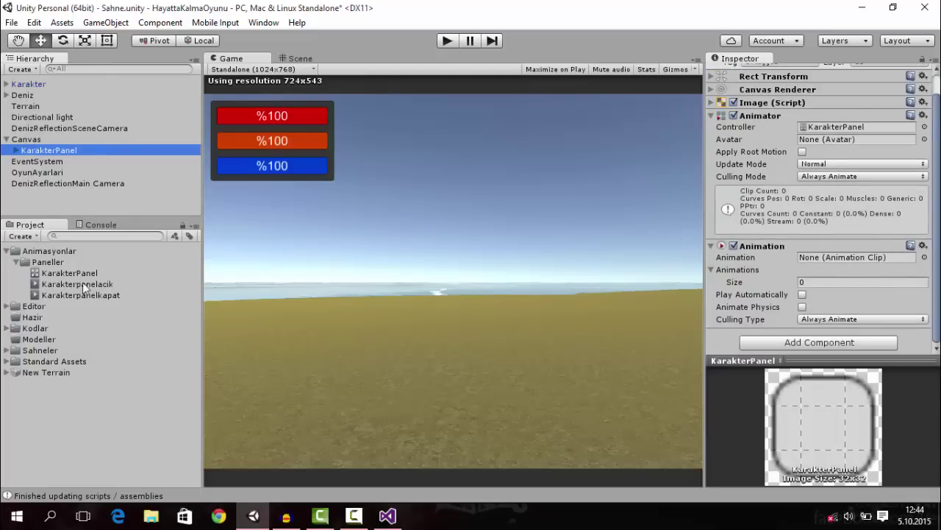
pyautogui.moveTo(77, 284); pyautogui.dragTo(724, 272)
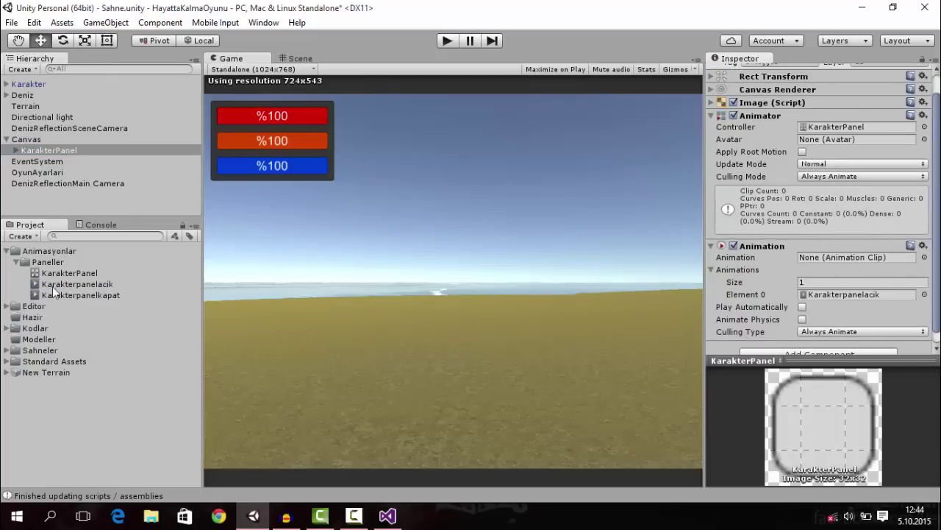
pyautogui.moveTo(81, 295); pyautogui.dragTo(731, 292)
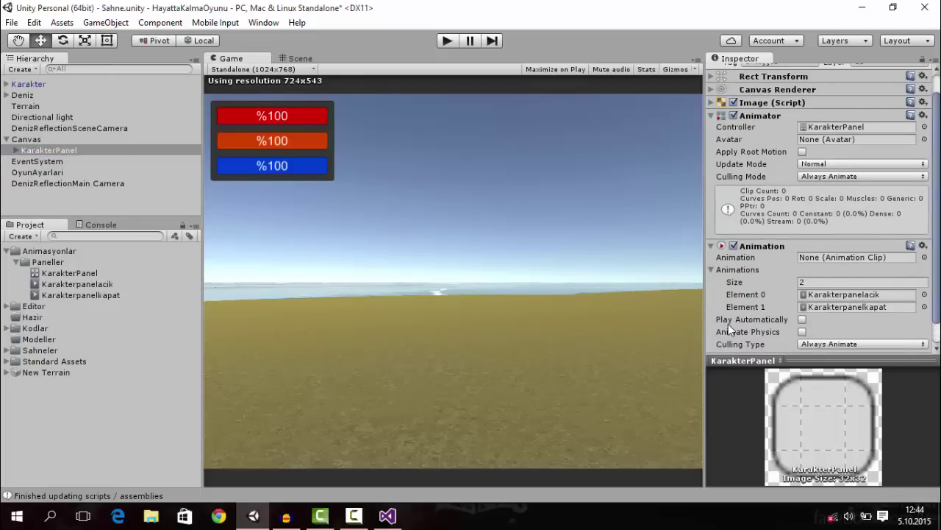
pyautogui.click(801, 320)
# Test-run the game twice, stop after the unassigned karakterpanel error, and select OyunAyarlari.
pyautogui.click(447, 40)
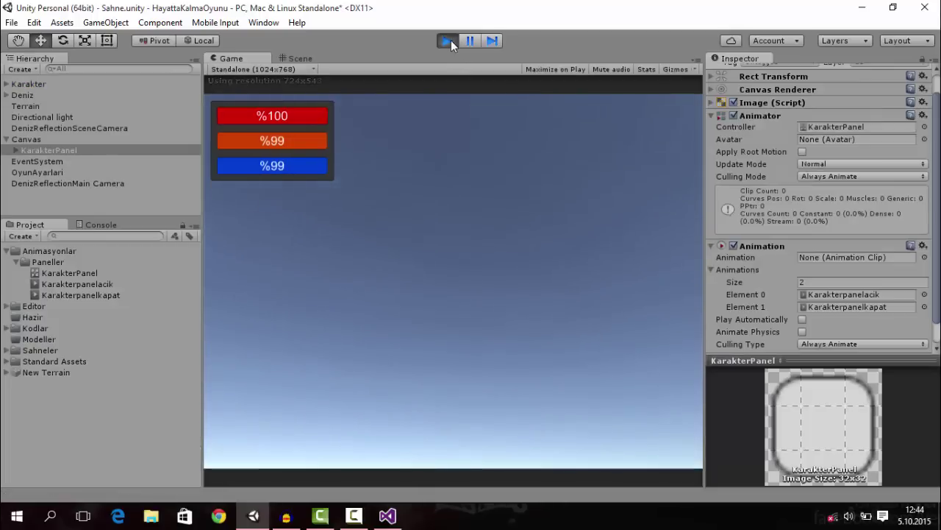
pyautogui.click(449, 40)
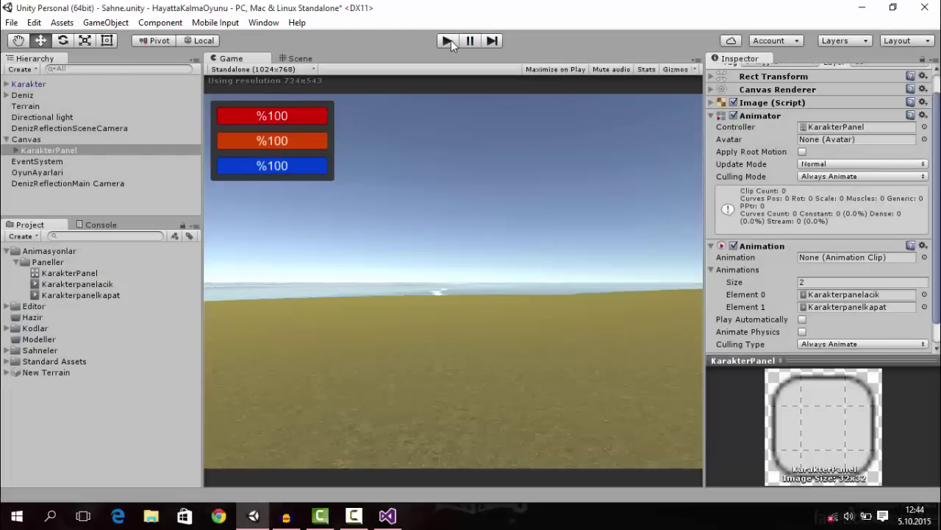
pyautogui.hotkey('ctrl', 'p')
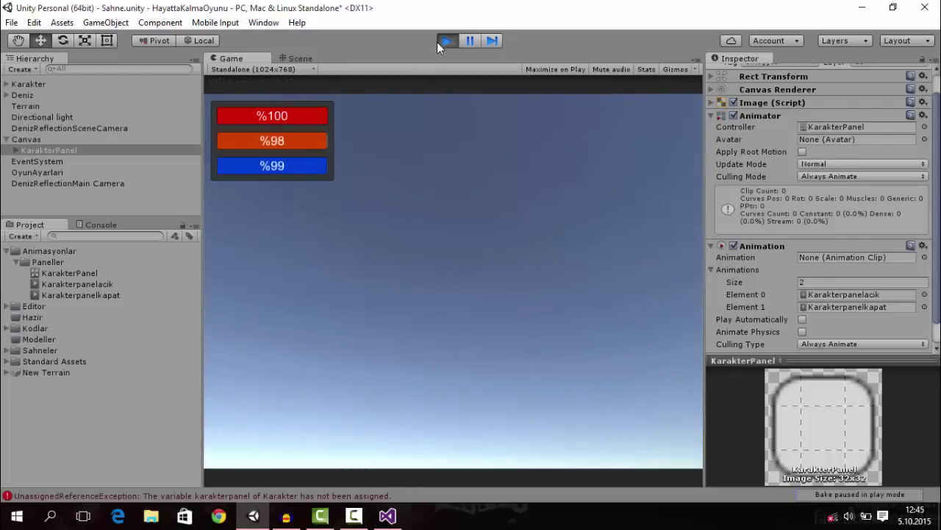
pyautogui.click(437, 42)
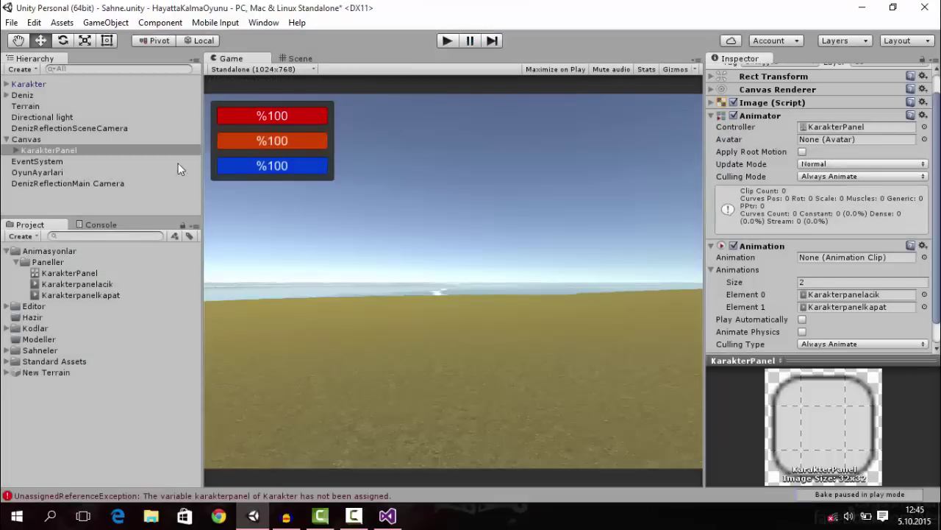
pyautogui.click(40, 172)
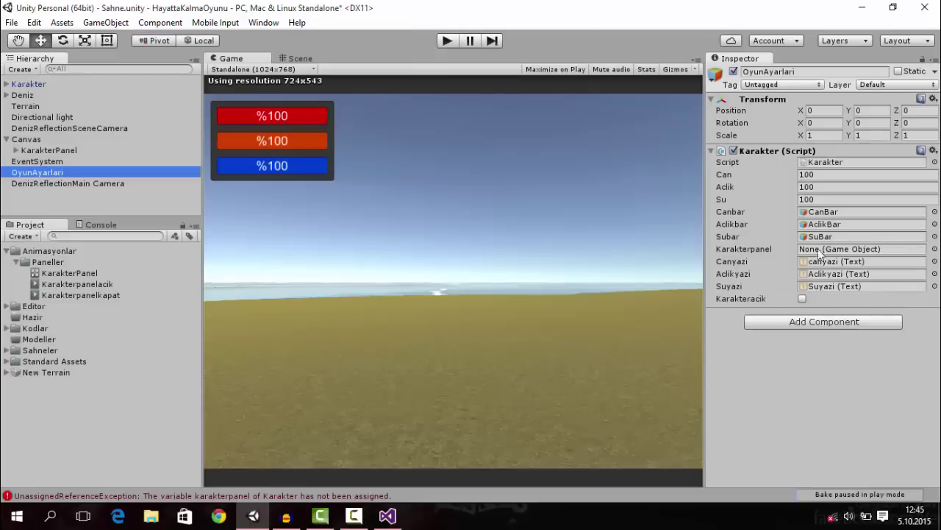
# Assign KarakterPanel to the Karakterpanel field, then play and toggle the stat panel in and out several times.
pyautogui.moveTo(51, 153); pyautogui.dragTo(887, 249)
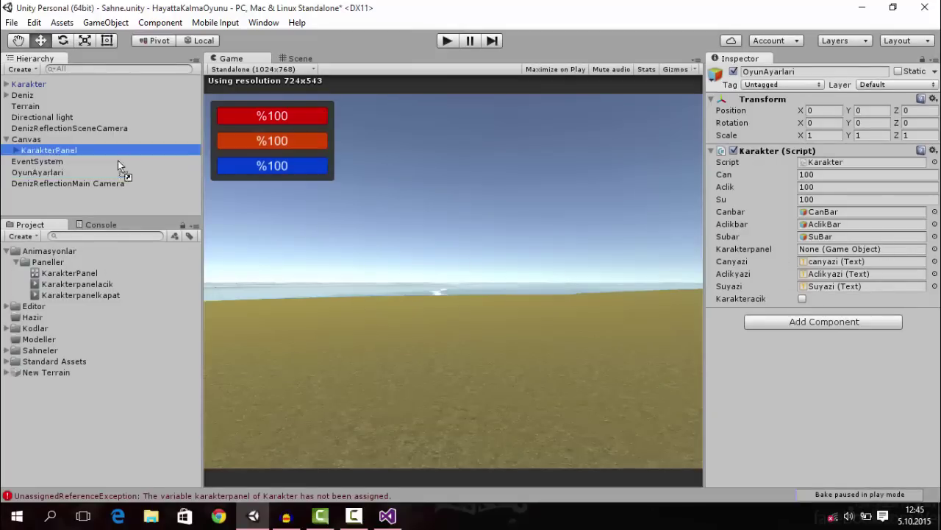
pyautogui.click(445, 40)
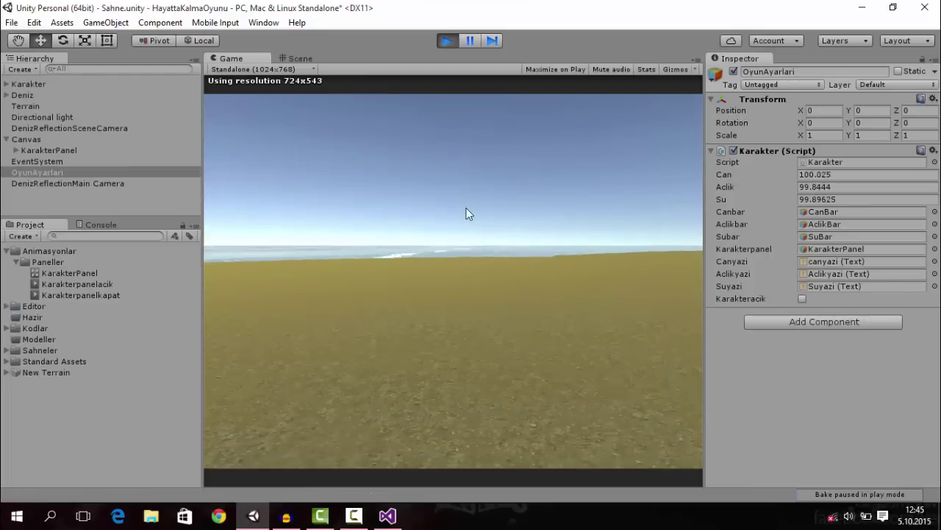
pyautogui.press('Tab')
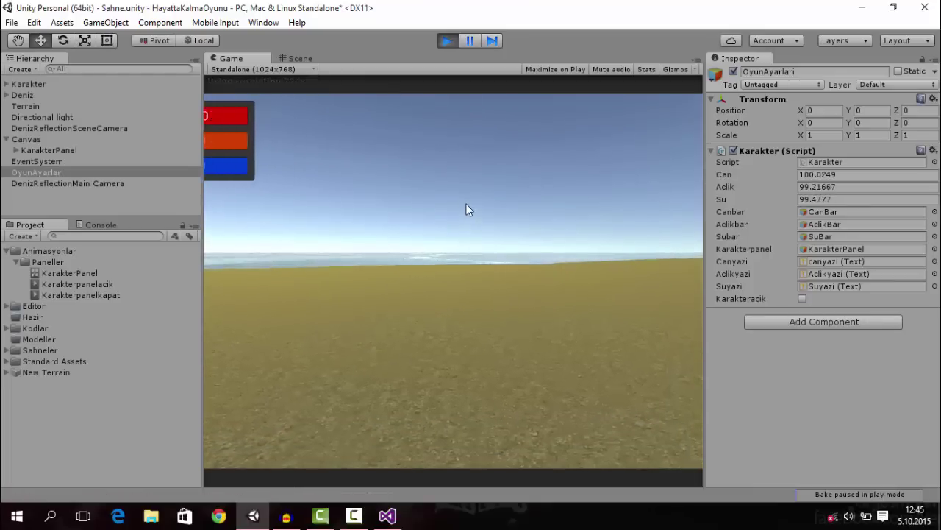
pyautogui.press('Tab')
pyautogui.press('Tab')
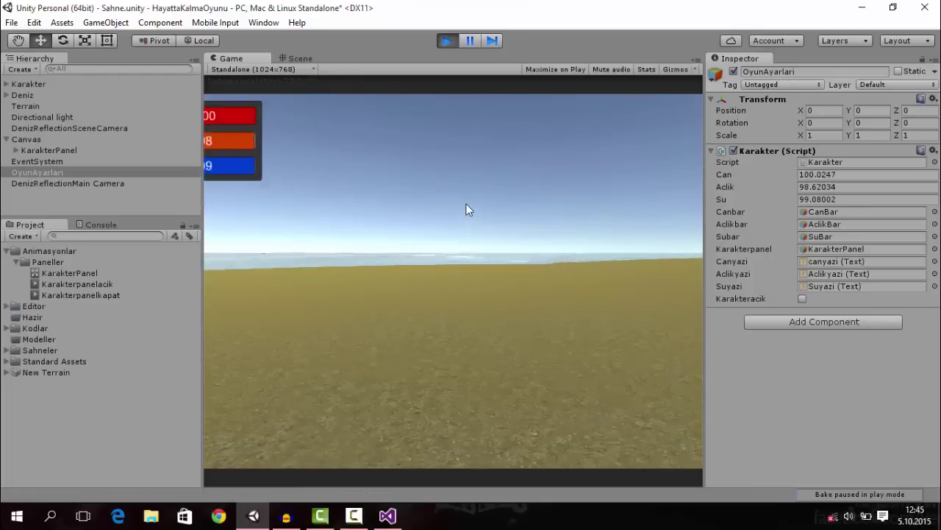
pyautogui.press('Tab')
pyautogui.press('Tab')
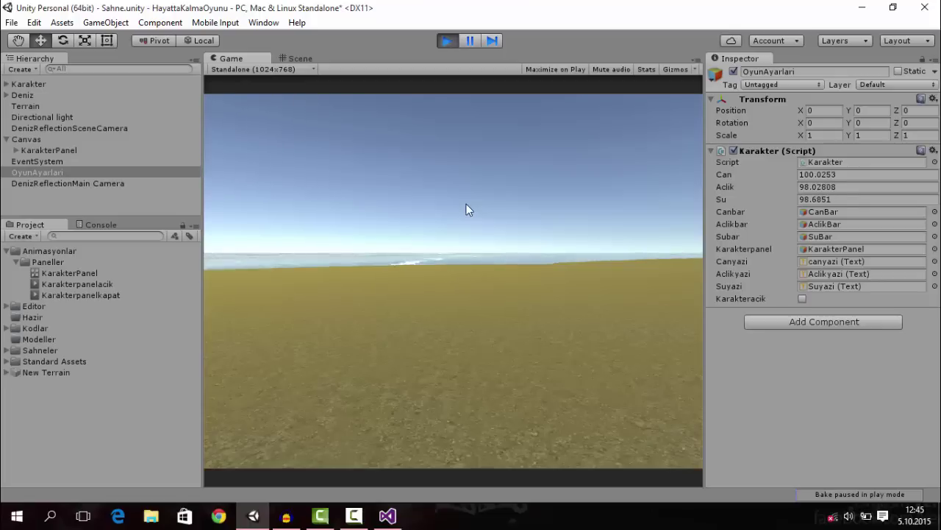
pyautogui.press('Tab')
pyautogui.press('Tab')
pyautogui.press('Tab')
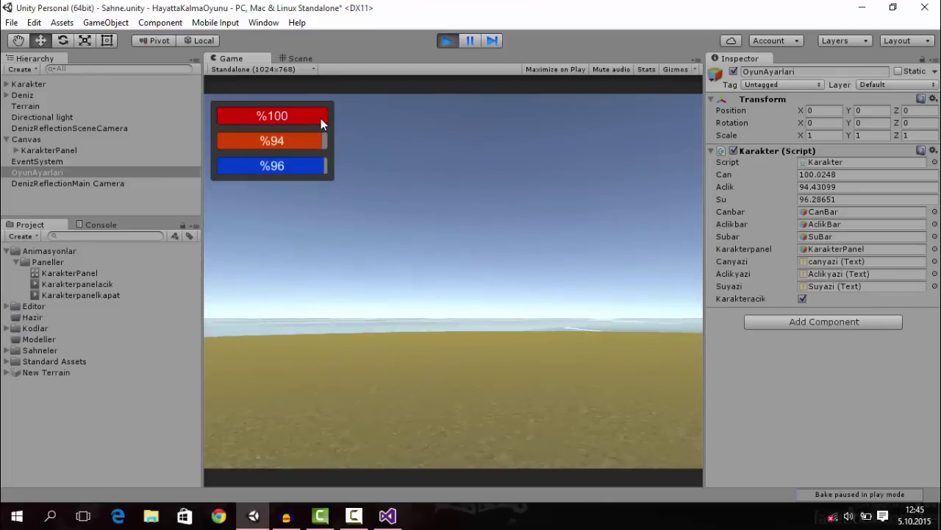
pyautogui.press('Tab')
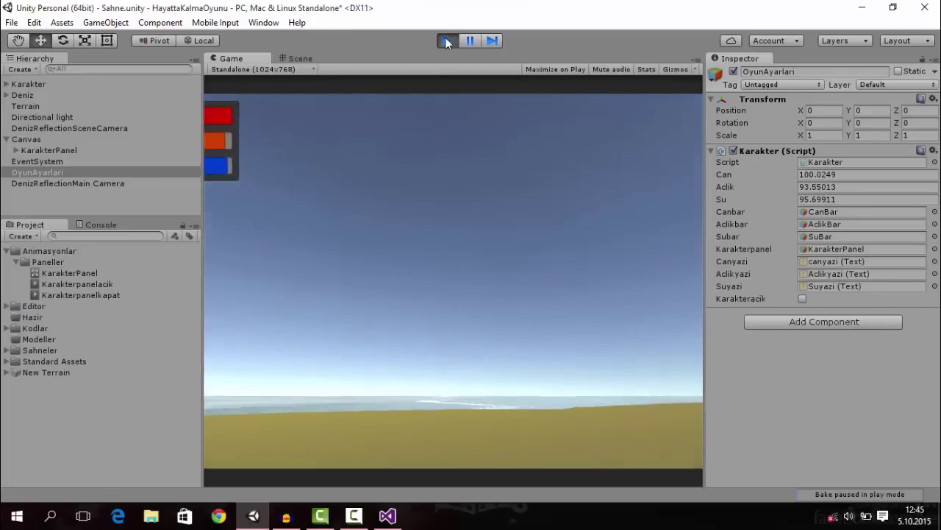
pyautogui.click(446, 39)
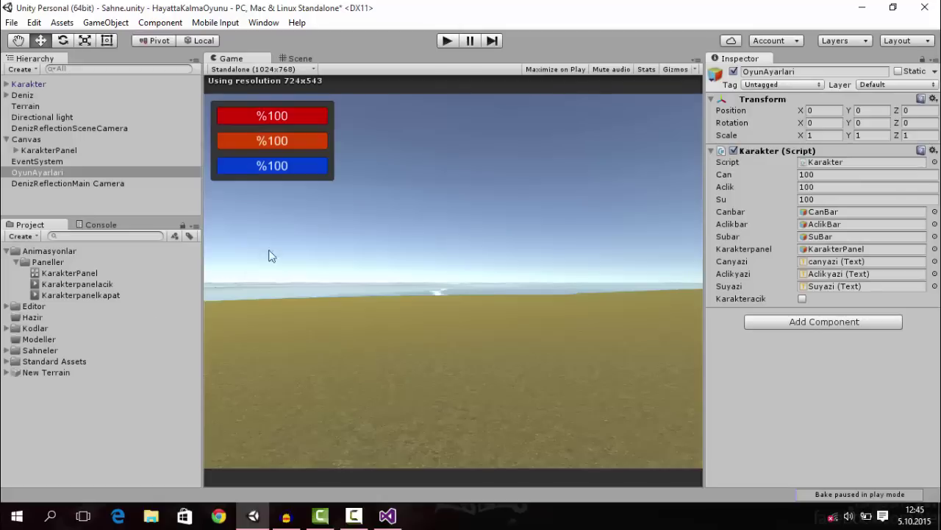
pyautogui.click(354, 516)
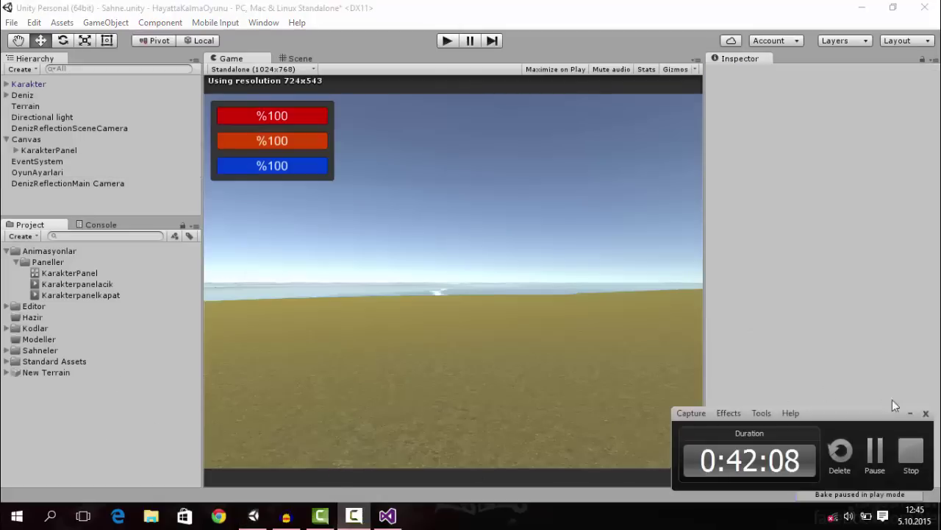
pyautogui.click(912, 412)
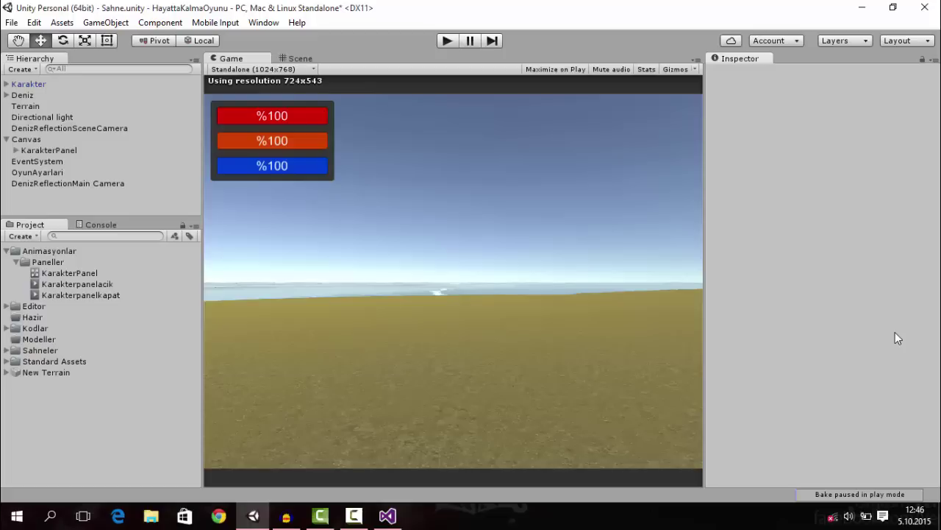
# Switch from Unity to the Audacity narration recording window.
pyautogui.click(286, 516)
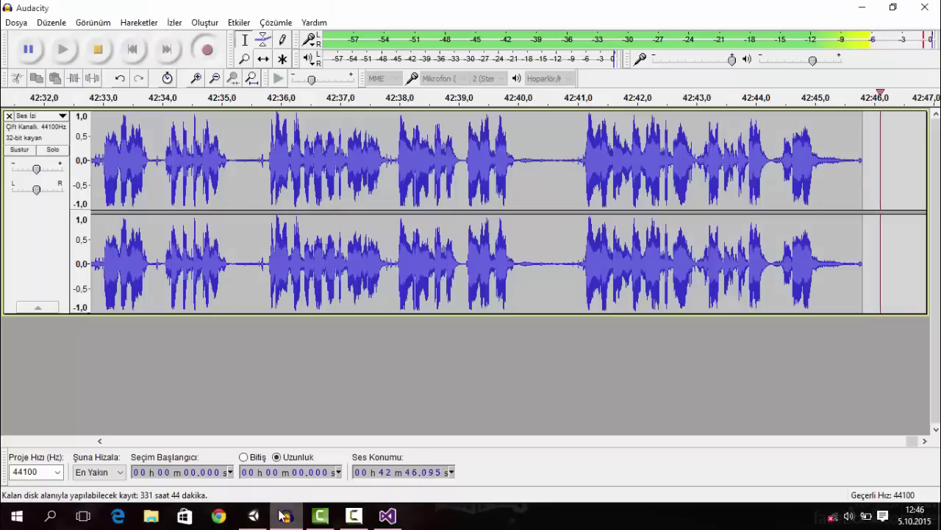
pyautogui.click(287, 515)
pyautogui.click(320, 515)
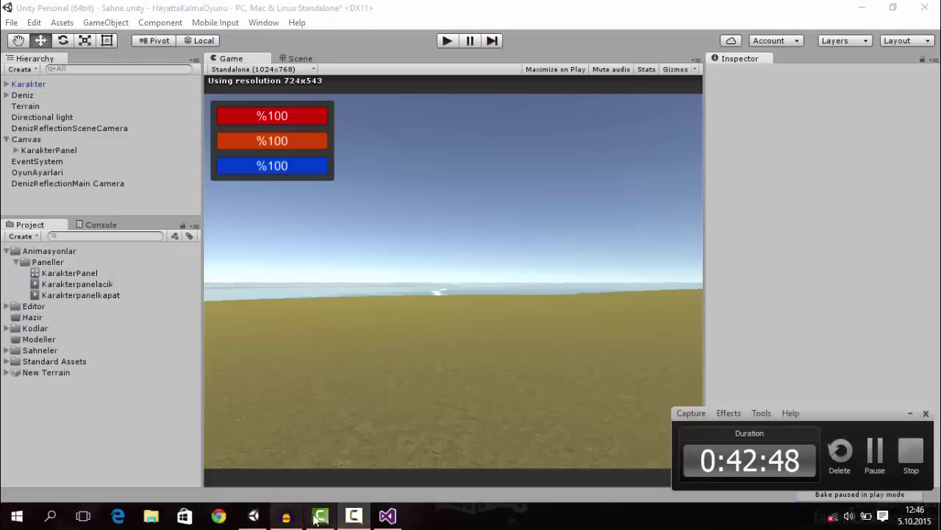
pyautogui.click(286, 515)
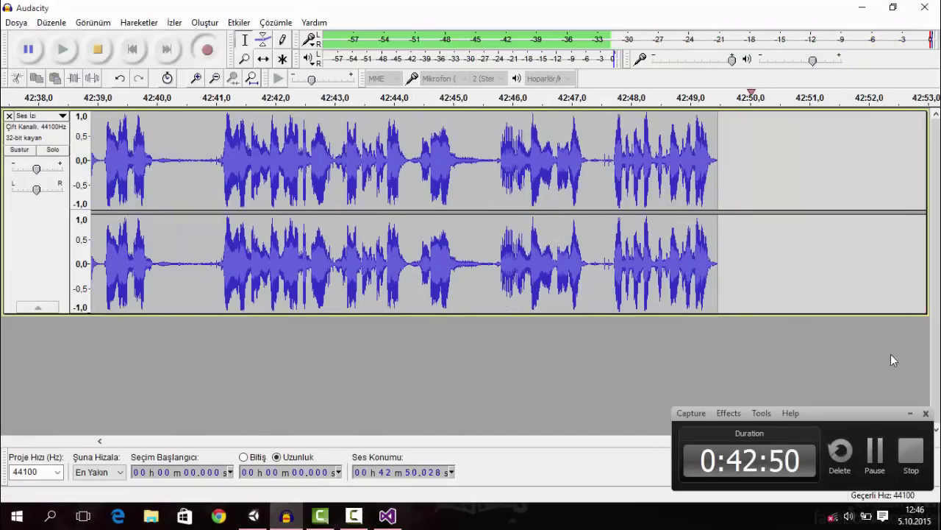